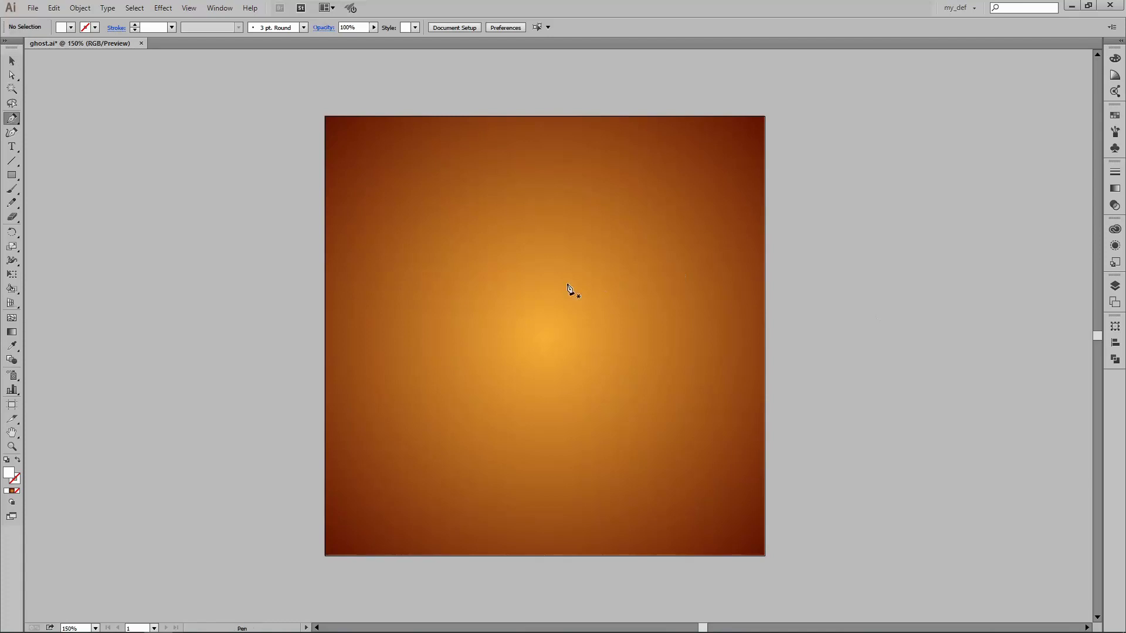
# - Pen-draw the ghost's rounded head and curved right side down toward the hem
pyautogui.moveTo(455, 249); pyautogui.dragTo(476, 206)
pyautogui.moveTo(561, 203); pyautogui.dragTo(579, 256)
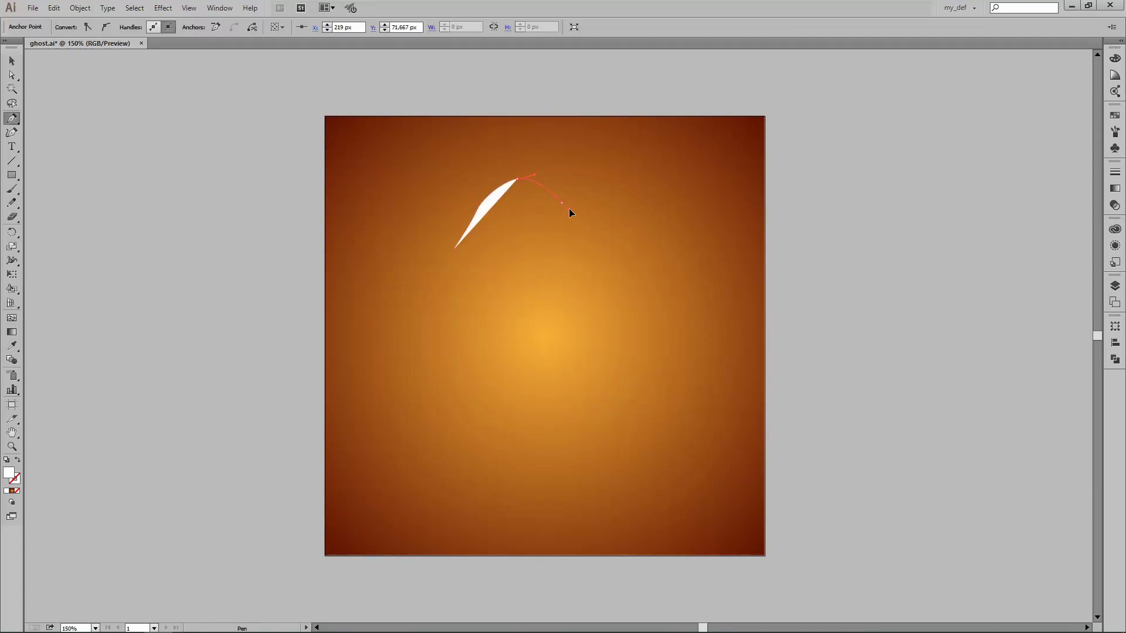
pyautogui.click(579, 255)
pyautogui.moveTo(633, 372)
pyautogui.mouseDown()
pyautogui.moveTo(647, 382)
pyautogui.moveTo(667, 468)
pyautogui.mouseUp()
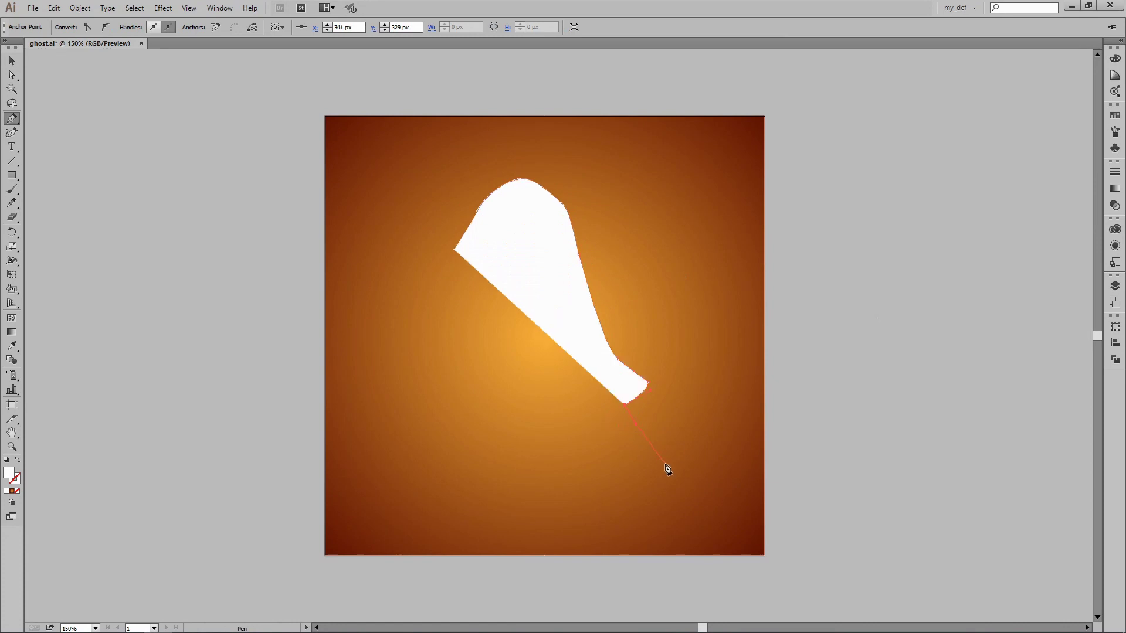
pyautogui.click(590, 495)
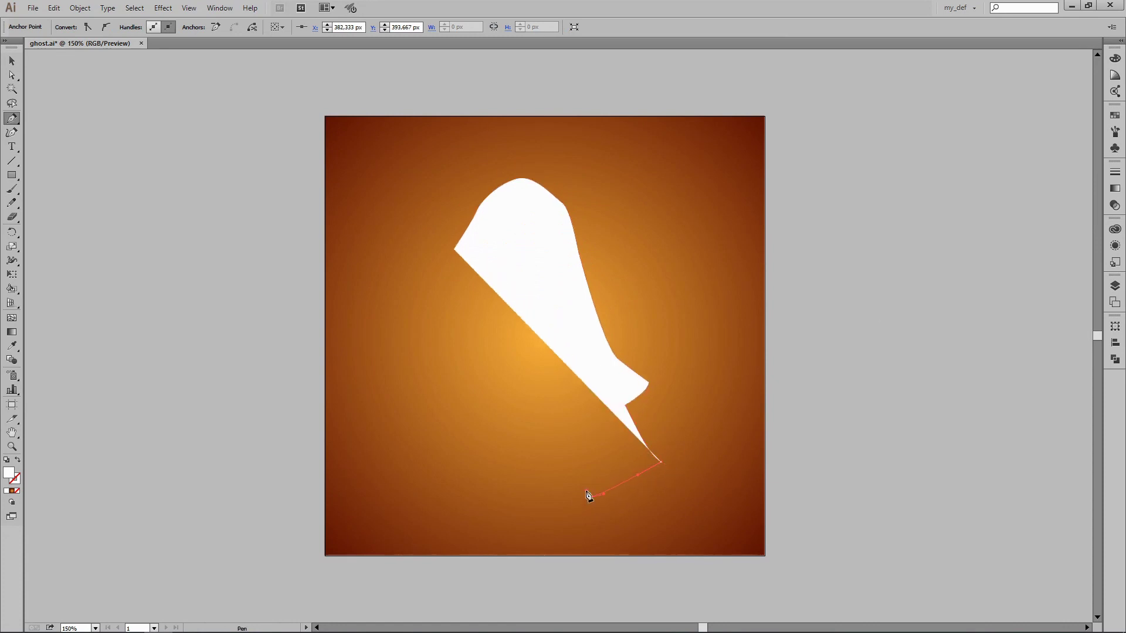
# - Add notched, tattered hem points and the left side, closing the ghost outline
pyautogui.click(581, 480)
pyautogui.moveTo(562, 480); pyautogui.dragTo(558, 514)
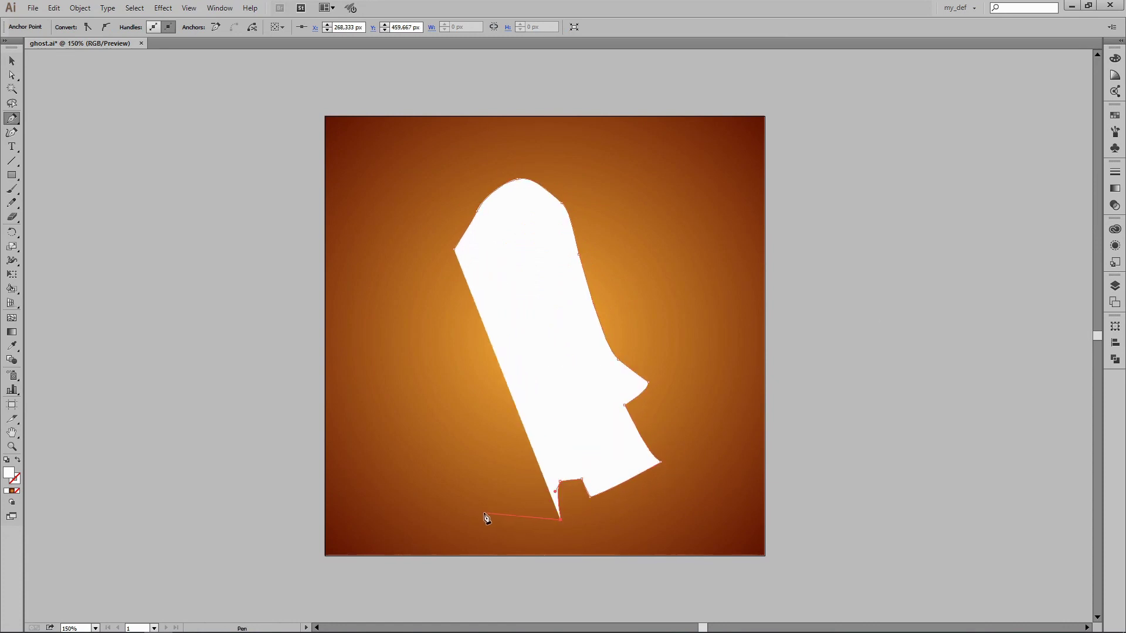
pyautogui.moveTo(484, 513)
pyautogui.mouseDown()
pyautogui.moveTo(485, 503)
pyautogui.moveTo(416, 466)
pyautogui.mouseUp()
pyautogui.click(488, 486)
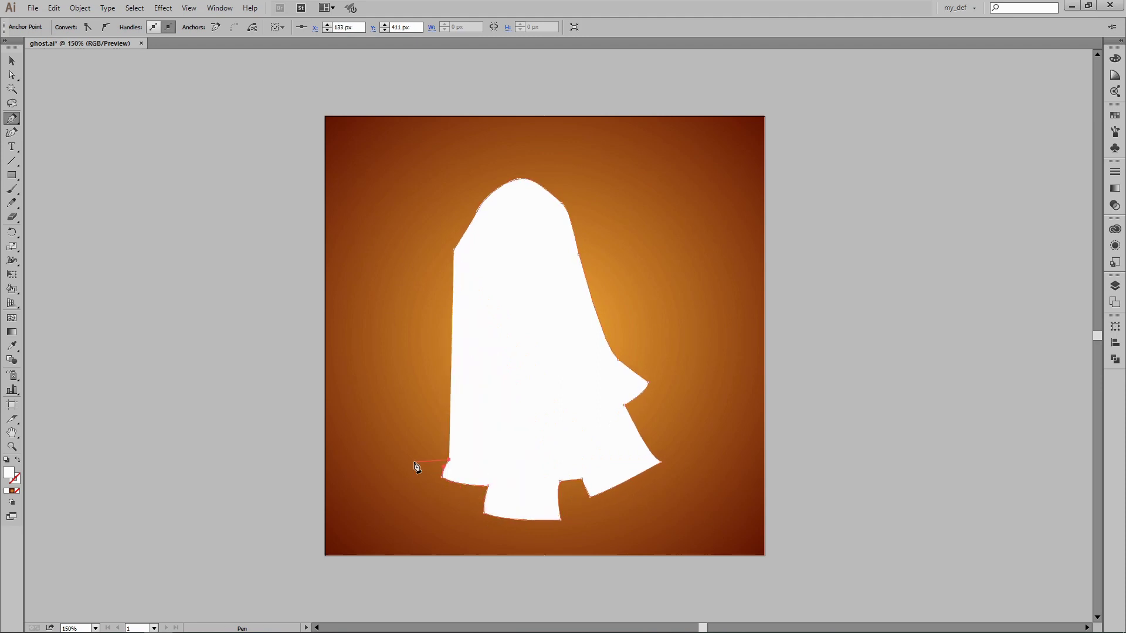
pyautogui.click(397, 442)
pyautogui.click(429, 374)
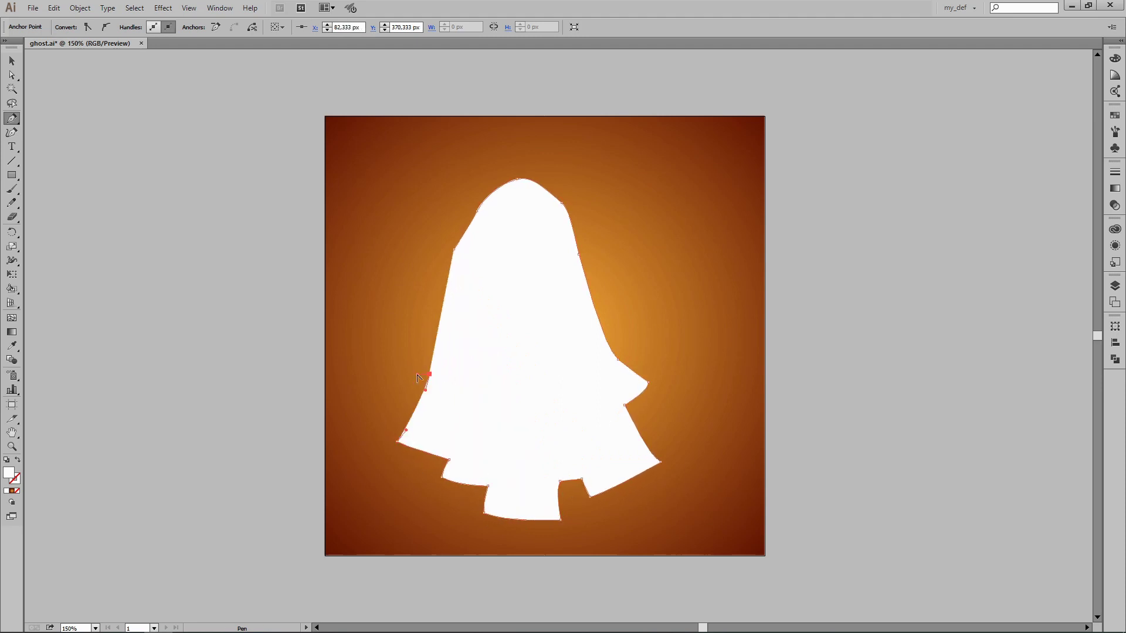
pyautogui.moveTo(394, 353); pyautogui.dragTo(430, 322)
pyautogui.click(452, 251)
# - Nudge the ghost up-right and pull its side anchors into pointed, upward-curving arms
pyautogui.press('v')
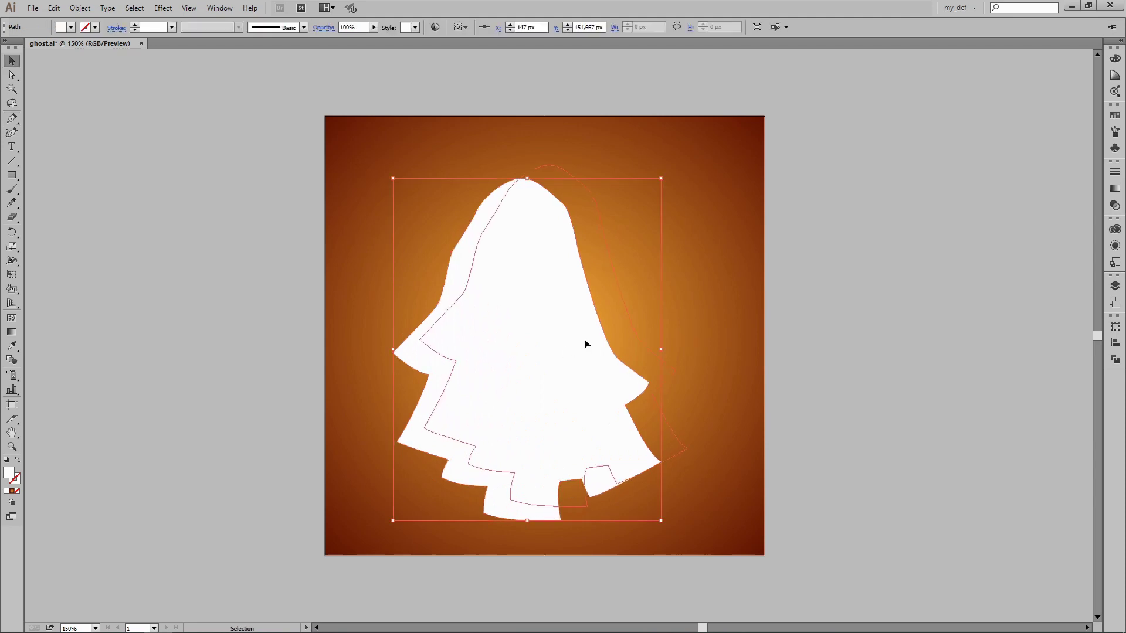
pyautogui.moveTo(542, 403); pyautogui.dragTo(567, 390)
pyautogui.press('a')
pyautogui.click(675, 371)
pyautogui.keyDown('shift'); pyautogui.click(652, 392); pyautogui.keyUp('shift')
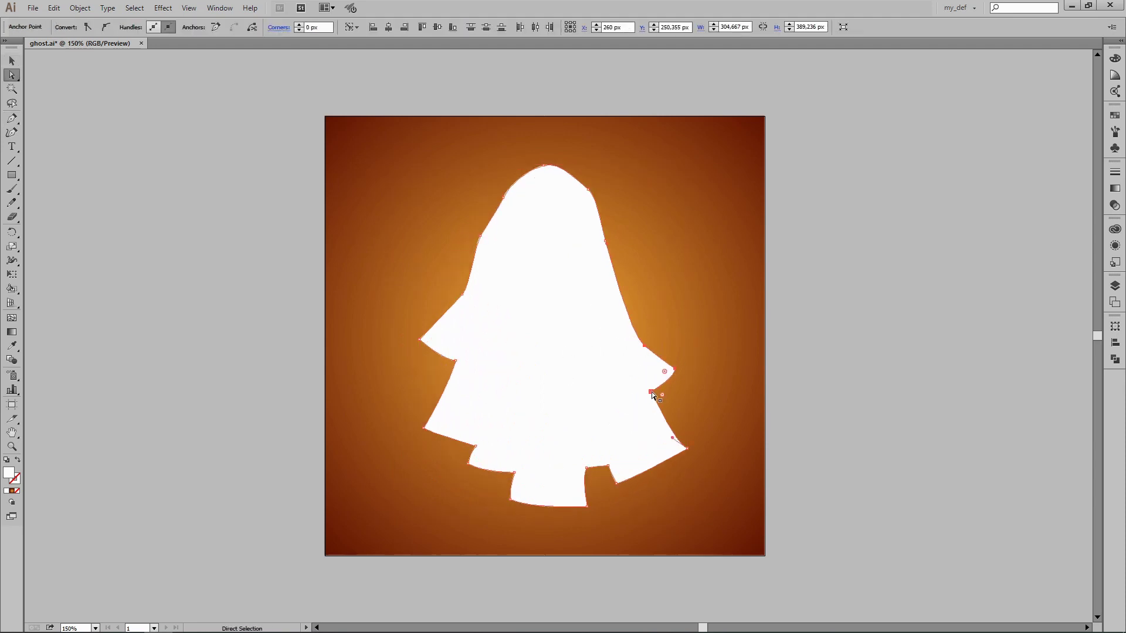
pyautogui.moveTo(652, 392)
pyautogui.mouseDown()
pyautogui.moveTo(650, 353)
pyautogui.moveTo(636, 361)
pyautogui.moveTo(649, 334)
pyautogui.mouseUp()
pyautogui.click(649, 353)
pyautogui.moveTo(444, 360); pyautogui.dragTo(440, 351)
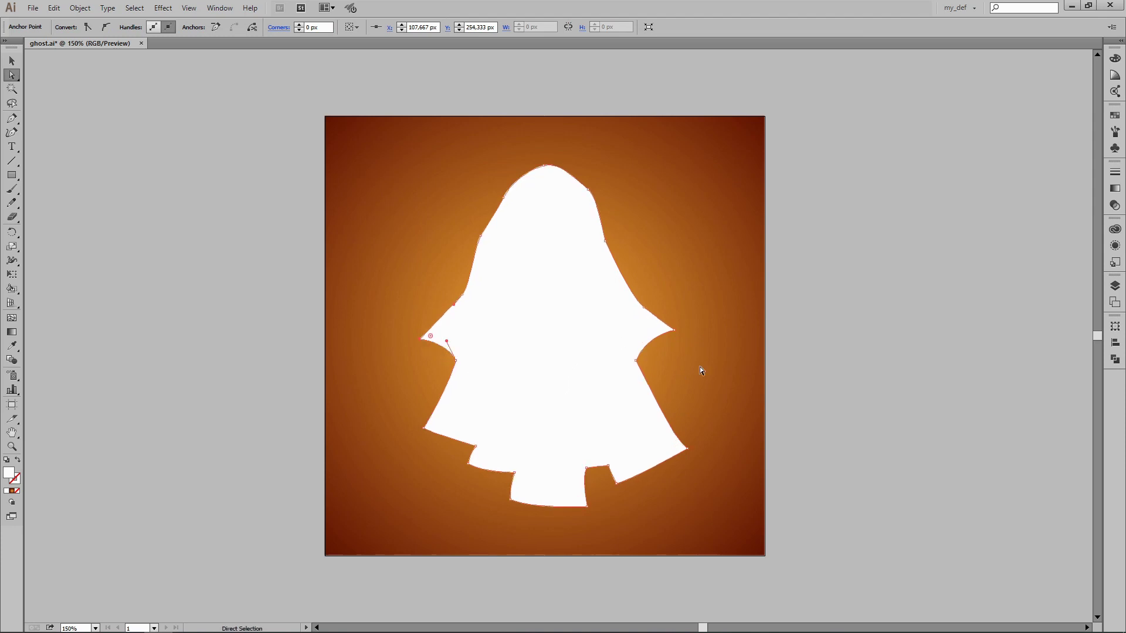
# - Curve the lower-left, lower-right and bottom hem tips upward, then deselect
pyautogui.click(552, 170)
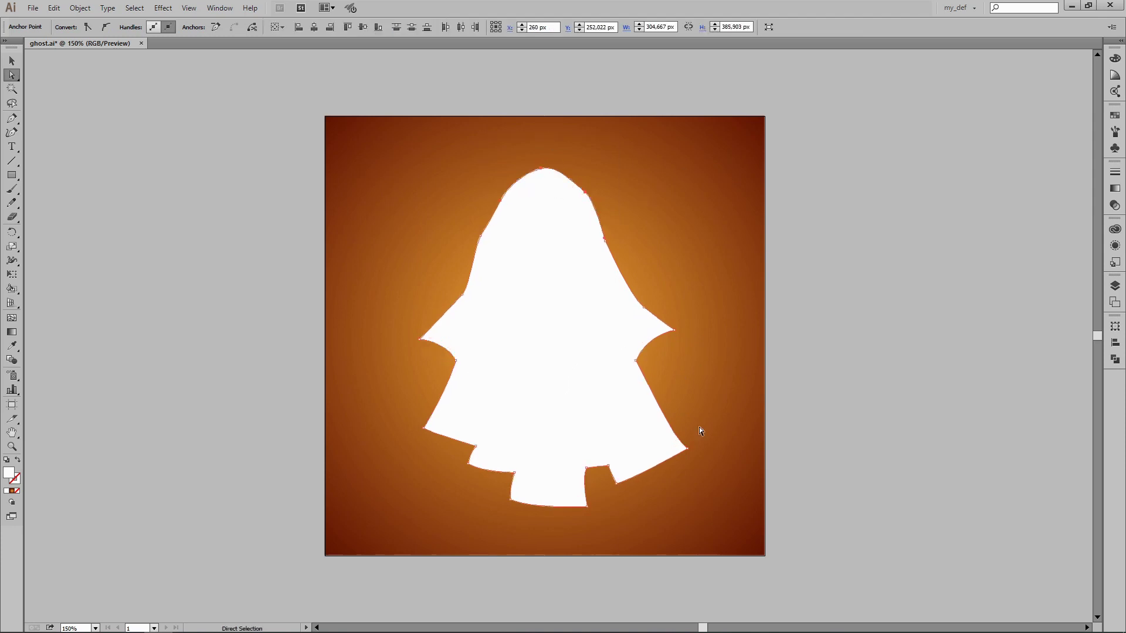
pyautogui.moveTo(683, 451); pyautogui.dragTo(658, 447)
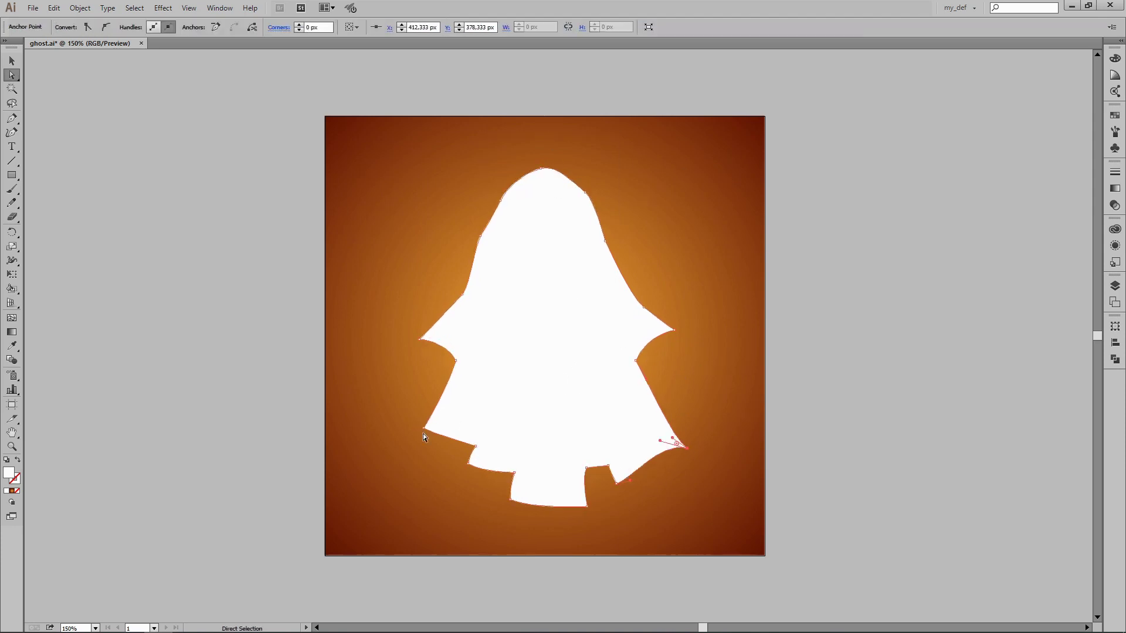
pyautogui.moveTo(434, 432); pyautogui.dragTo(445, 423)
pyautogui.moveTo(586, 506); pyautogui.dragTo(586, 499)
pyautogui.press('v')
pyautogui.click(701, 391)
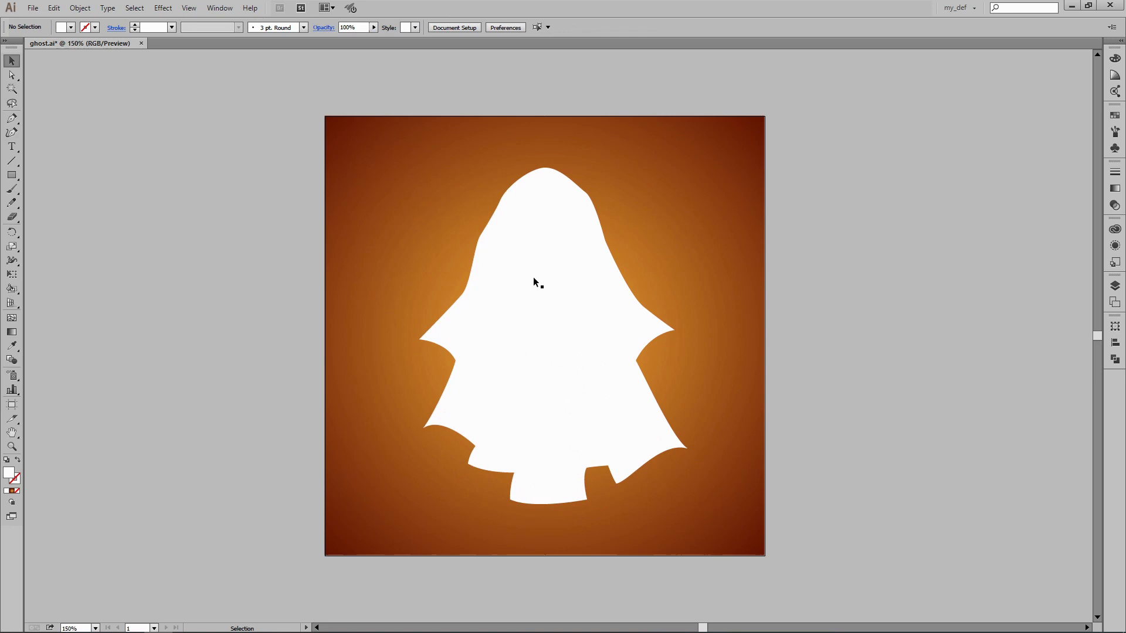
# - Zoom in and pen-draw the mouth's top edge up to its raised right corner
pyautogui.press('p')
pyautogui.scroll(2, 500, 261)
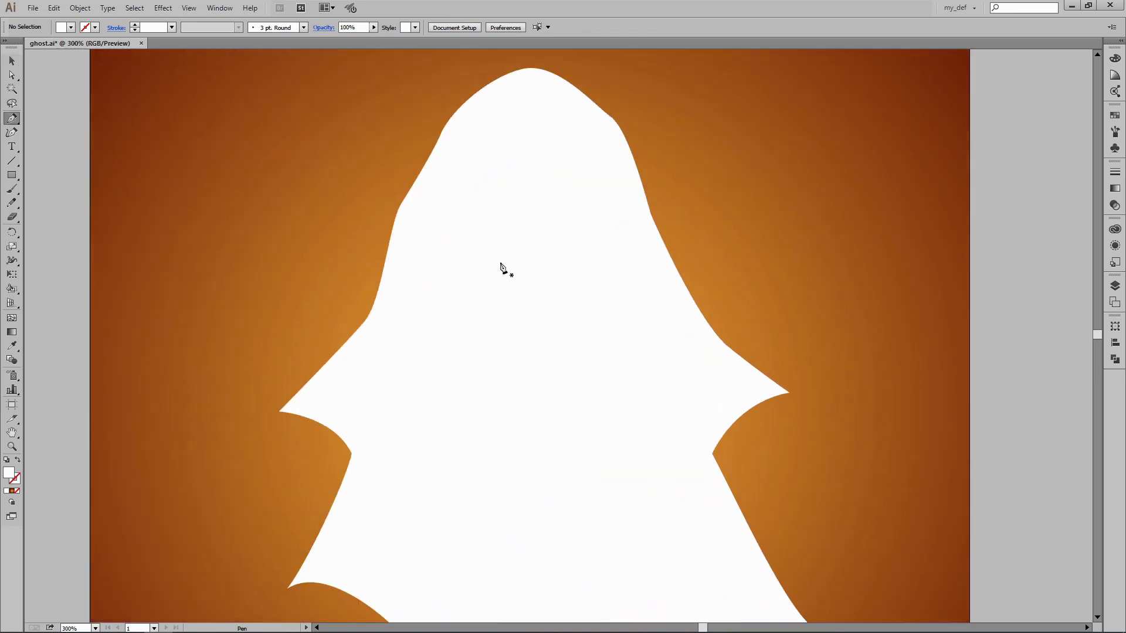
pyautogui.scroll(1, 503, 267)
pyautogui.click(447, 219)
pyautogui.moveTo(473, 236); pyautogui.dragTo(481, 244)
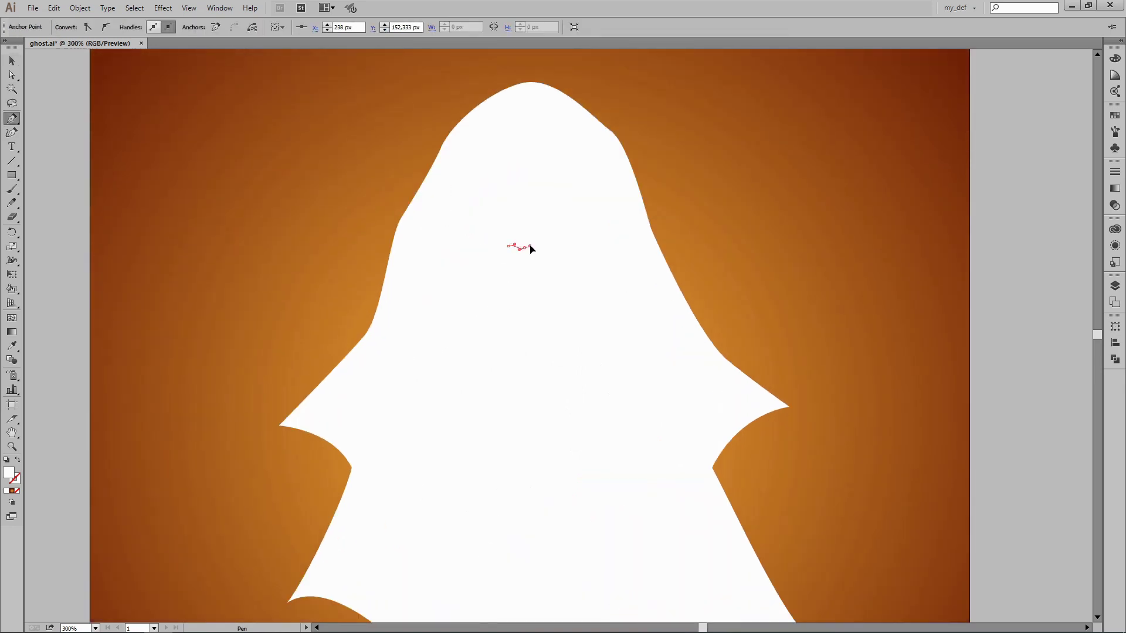
pyautogui.click(581, 241)
pyautogui.click(596, 233)
pyautogui.moveTo(614, 215); pyautogui.dragTo(615, 189)
# - Add jagged points along the mouth's lower edge, close it, and fill it black
pyautogui.click(536, 270)
pyautogui.click(525, 278)
pyautogui.click(516, 283)
pyautogui.click(510, 271)
pyautogui.click(448, 210)
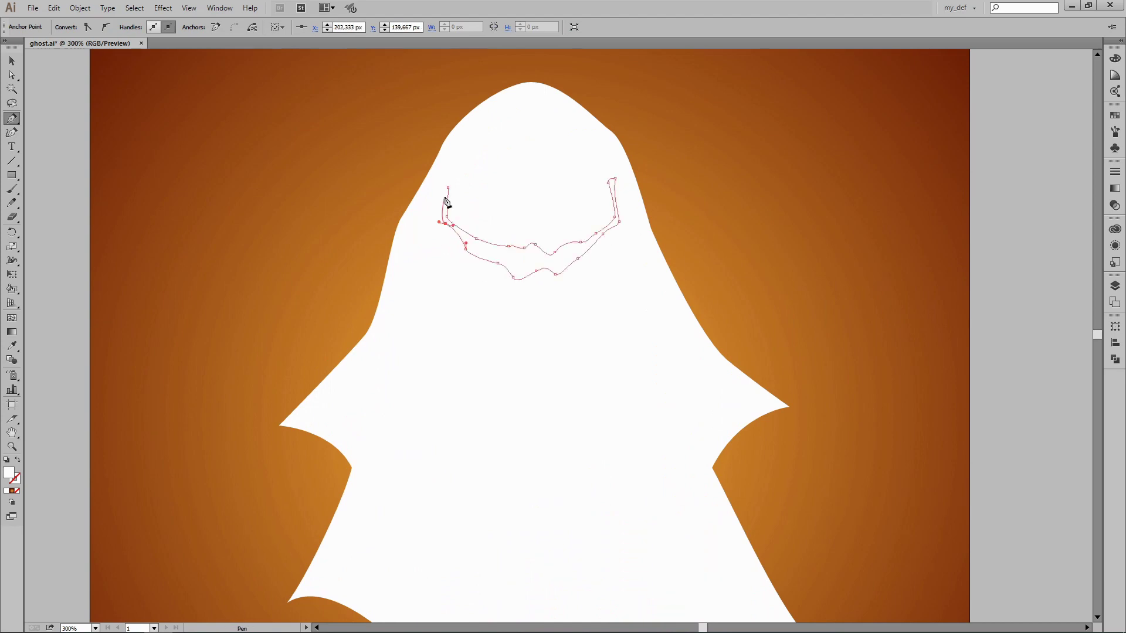
pyautogui.click(448, 187)
pyautogui.press('v')
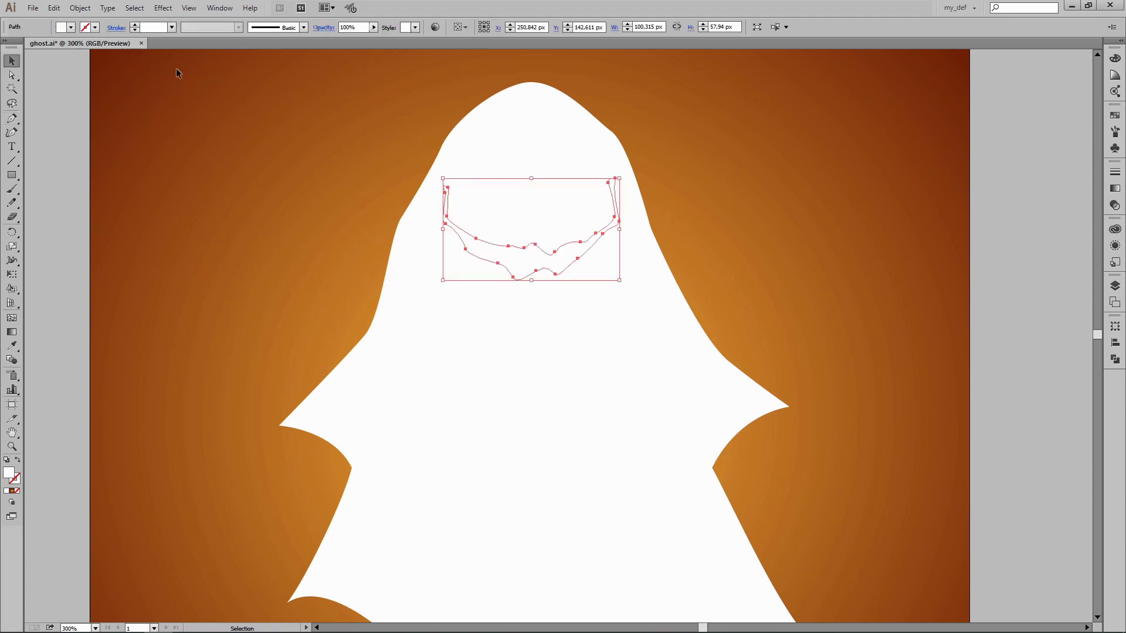
pyautogui.click(70, 27)
pyautogui.click(29, 50)
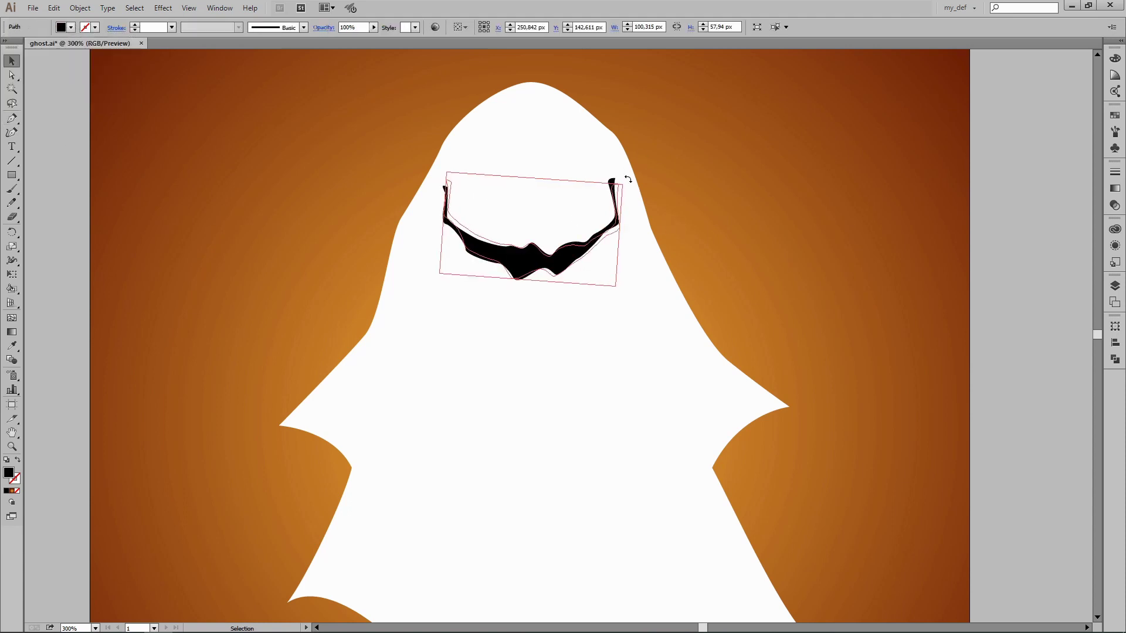
pyautogui.click(761, 201)
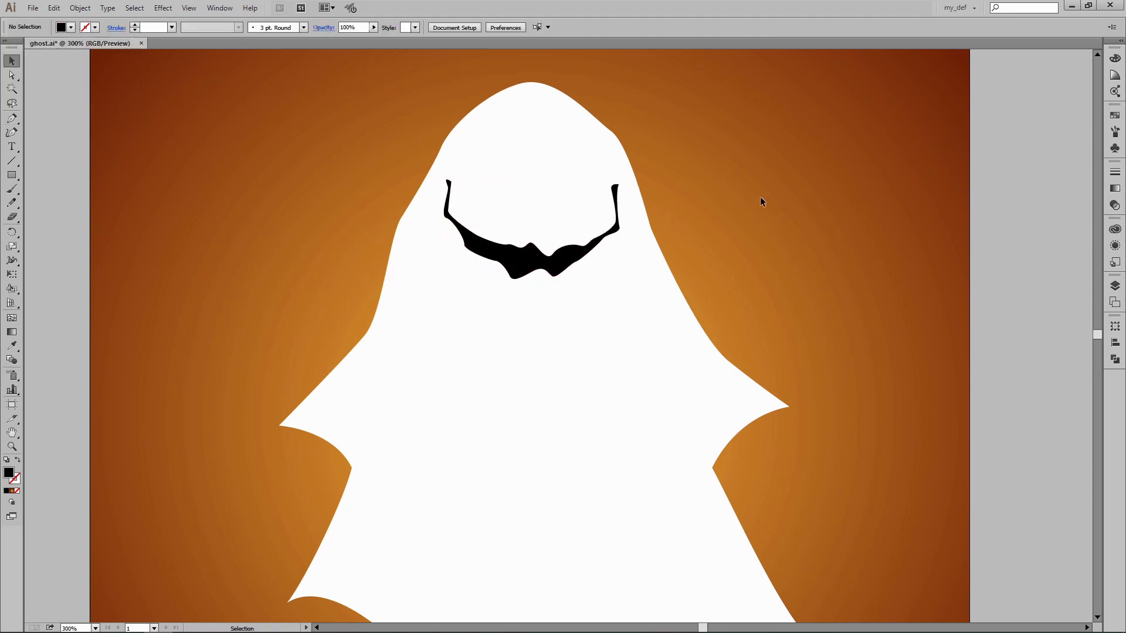
# - Draw the slanted black right eye above the mouth
pyautogui.click(554, 163)
pyautogui.click(567, 165)
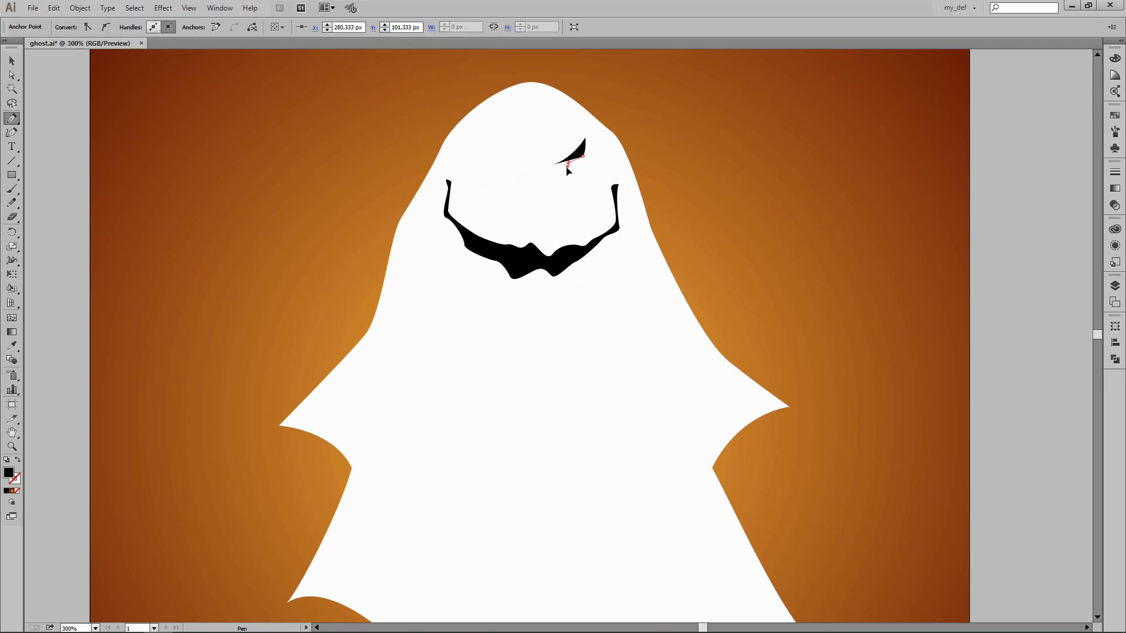
pyautogui.hotkey('ctrl', '=')
pyautogui.scroll(1, 601, 174)
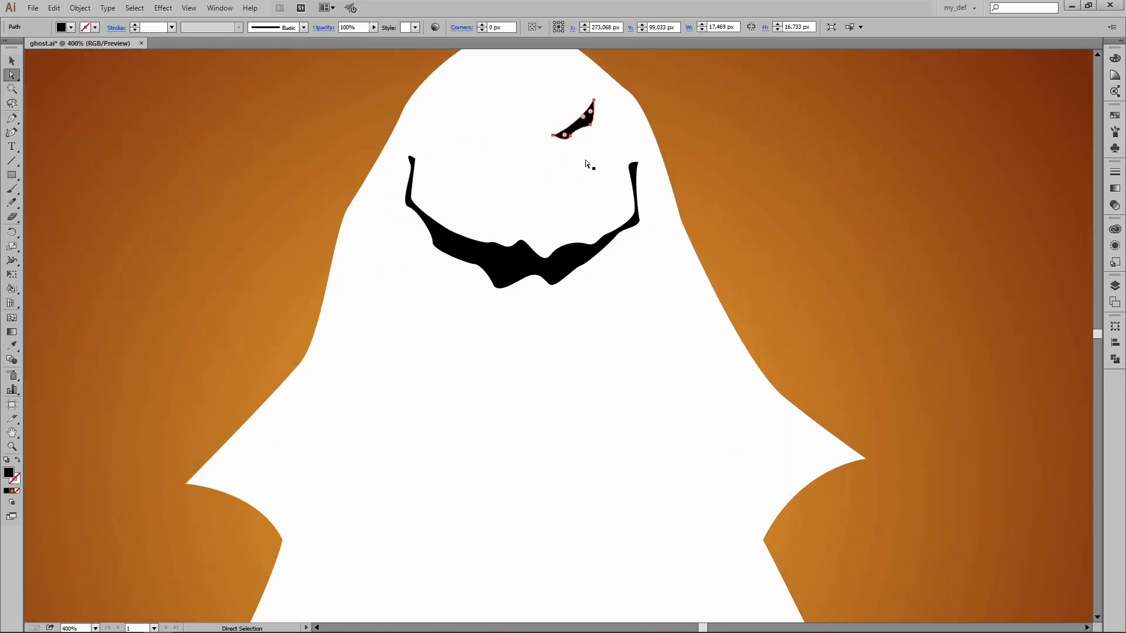
pyautogui.press('v')
pyautogui.click(733, 147)
pyautogui.scroll(1, 751, 171)
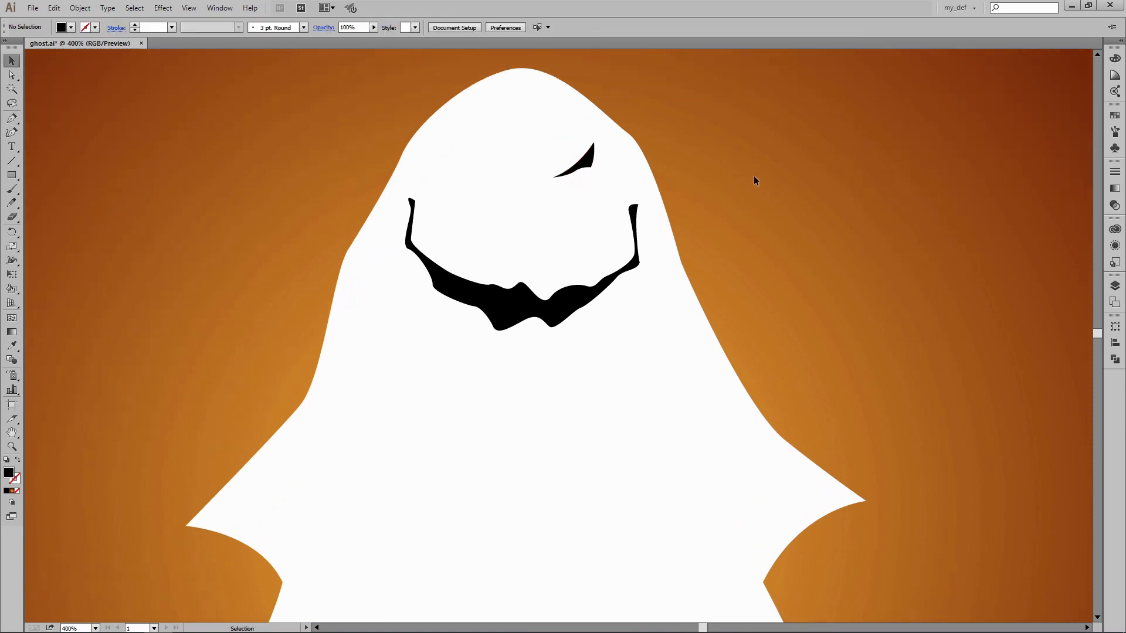
# - Draw the curved left eye, then zoom back to 300%
pyautogui.click(454, 133)
pyautogui.moveTo(485, 165); pyautogui.dragTo(494, 170)
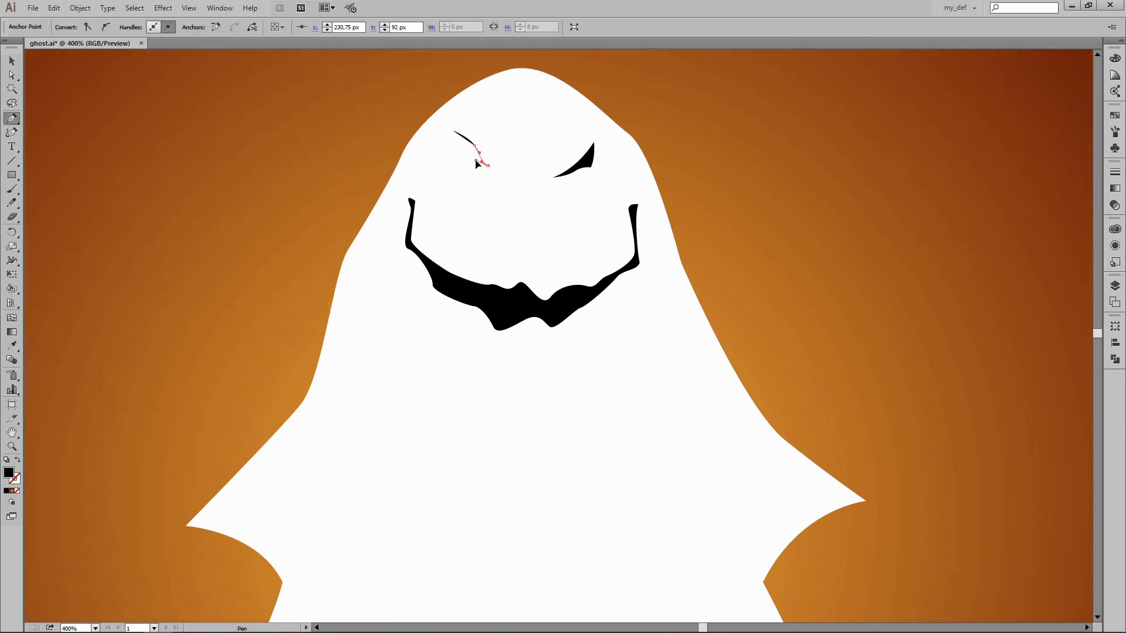
pyautogui.press('v')
pyautogui.click(794, 202)
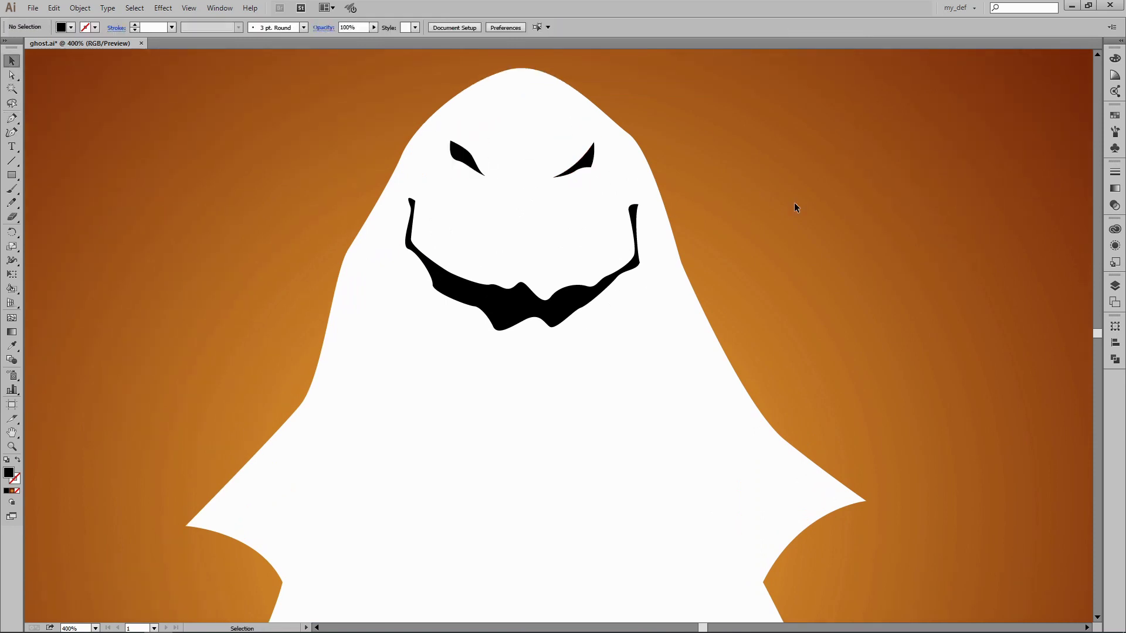
pyautogui.hotkey('ctrl', '-')
pyautogui.hotkey('ctrl', '-')
pyautogui.hotkey('ctrl', '=')
pyautogui.scroll(-1, 722, 288)
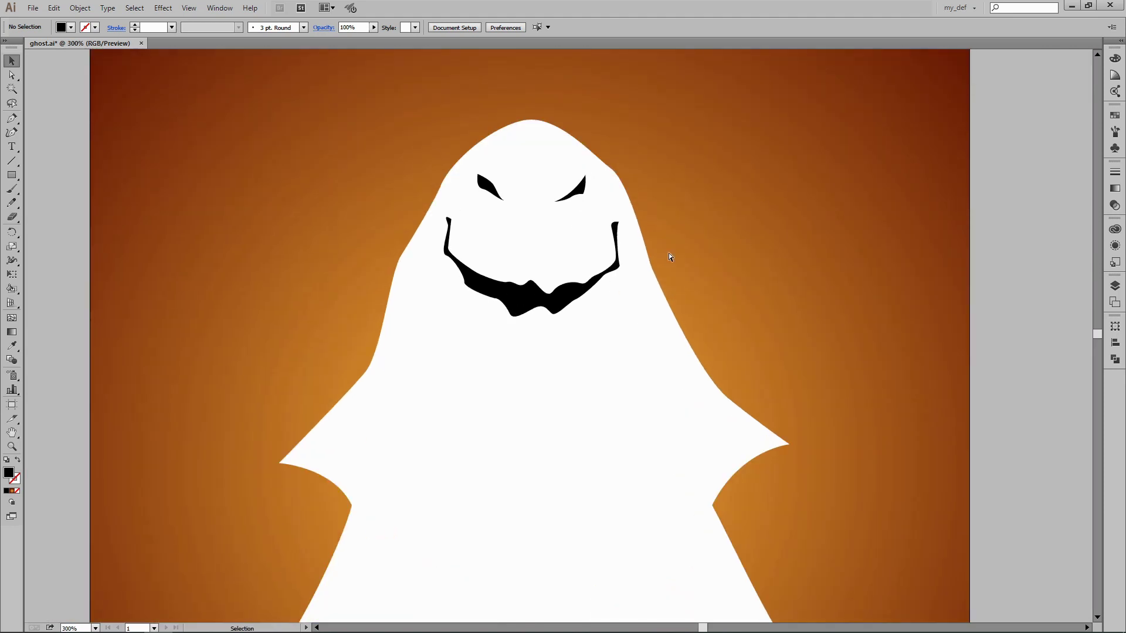
pyautogui.hotkey('ctrl', '=')
# - Draw two pointed drips hanging below the mouth
pyautogui.press('p')
pyautogui.click(546, 300)
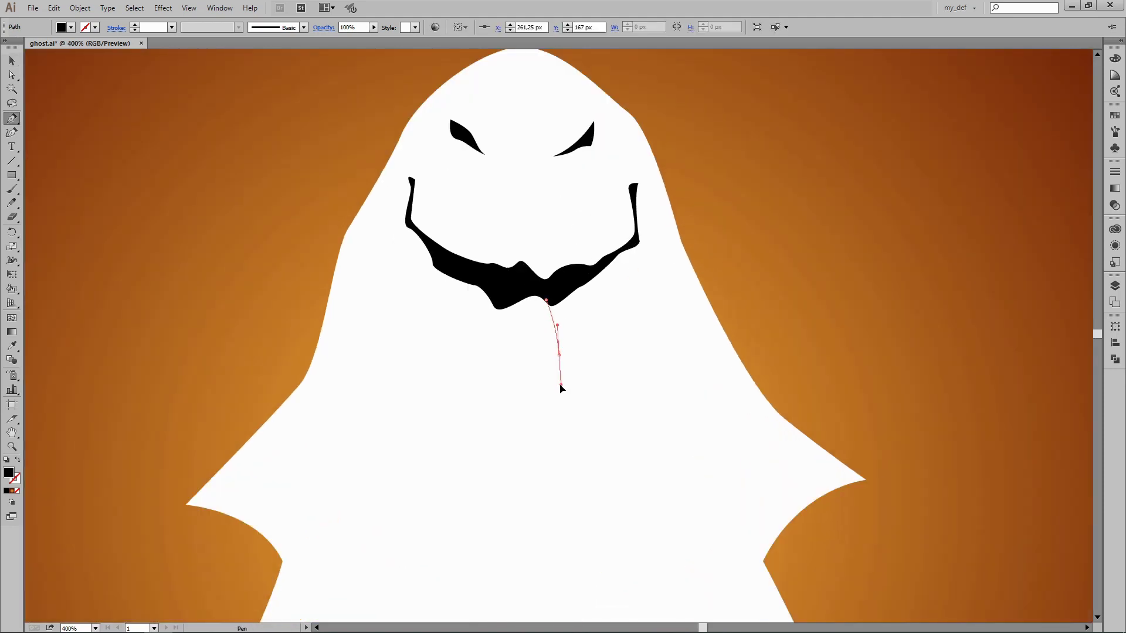
pyautogui.click(556, 307)
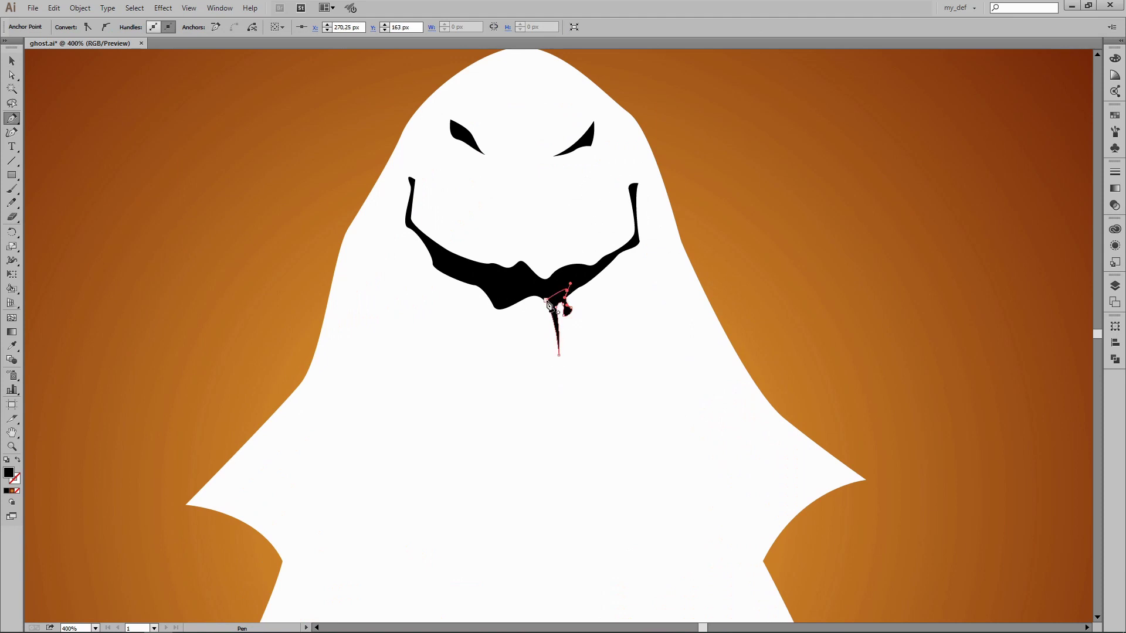
pyautogui.click(511, 302)
pyautogui.click(498, 337)
pyautogui.press('v')
pyautogui.click(712, 482)
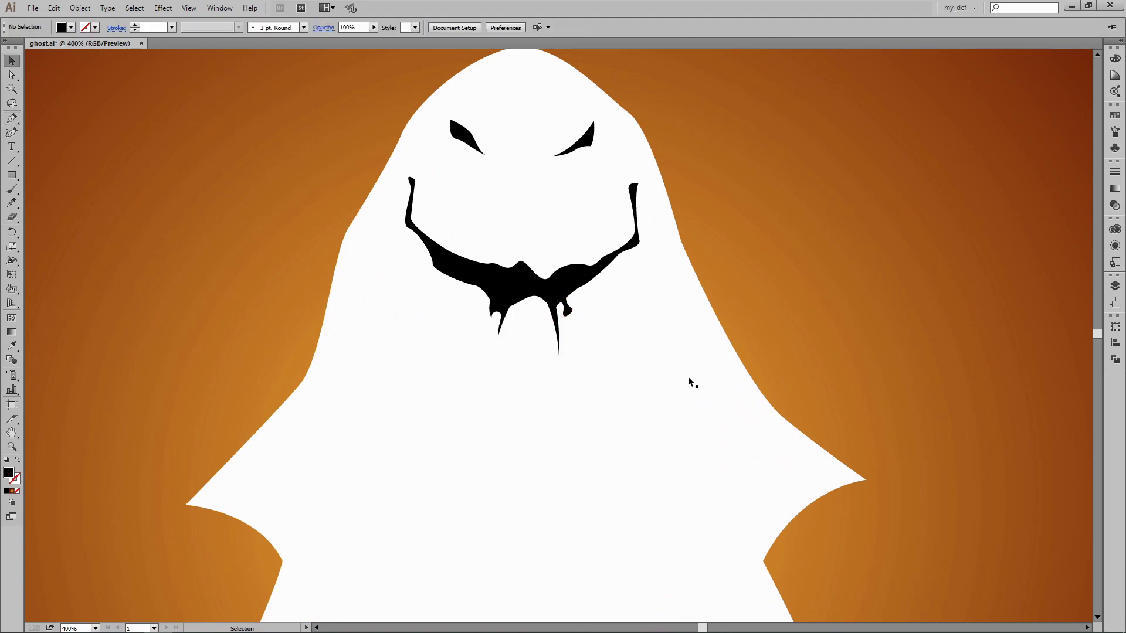
# - Add a drip at the mouth's right side and a fang rising from its middle
pyautogui.click(594, 274)
pyautogui.moveTo(595, 274); pyautogui.dragTo(602, 271)
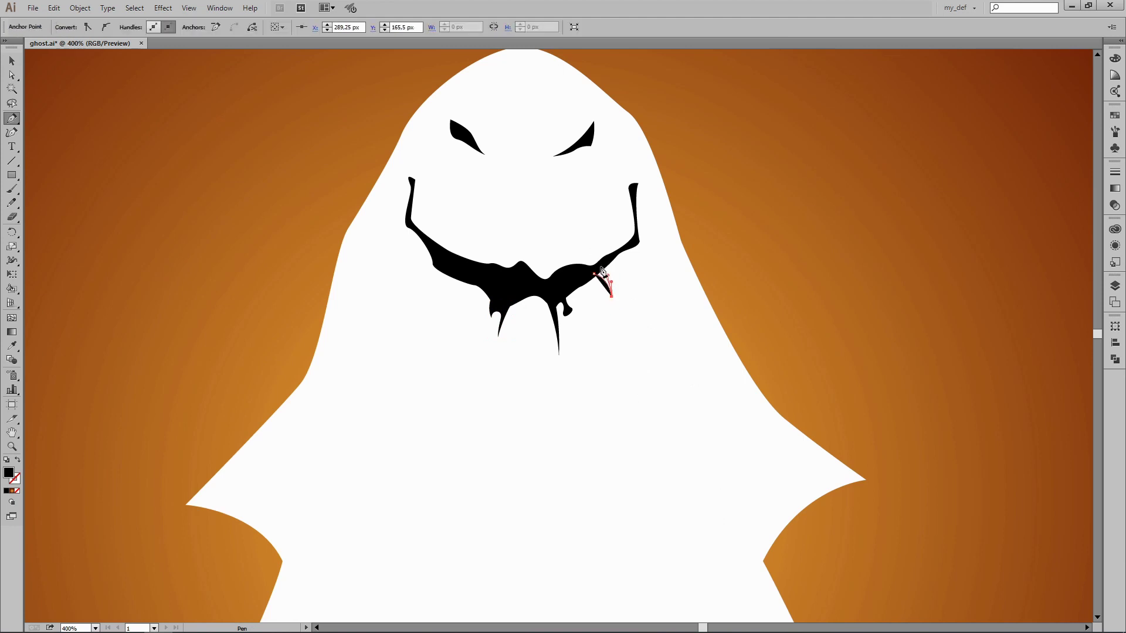
pyautogui.click(531, 276)
pyautogui.click(540, 236)
pyautogui.click(531, 276)
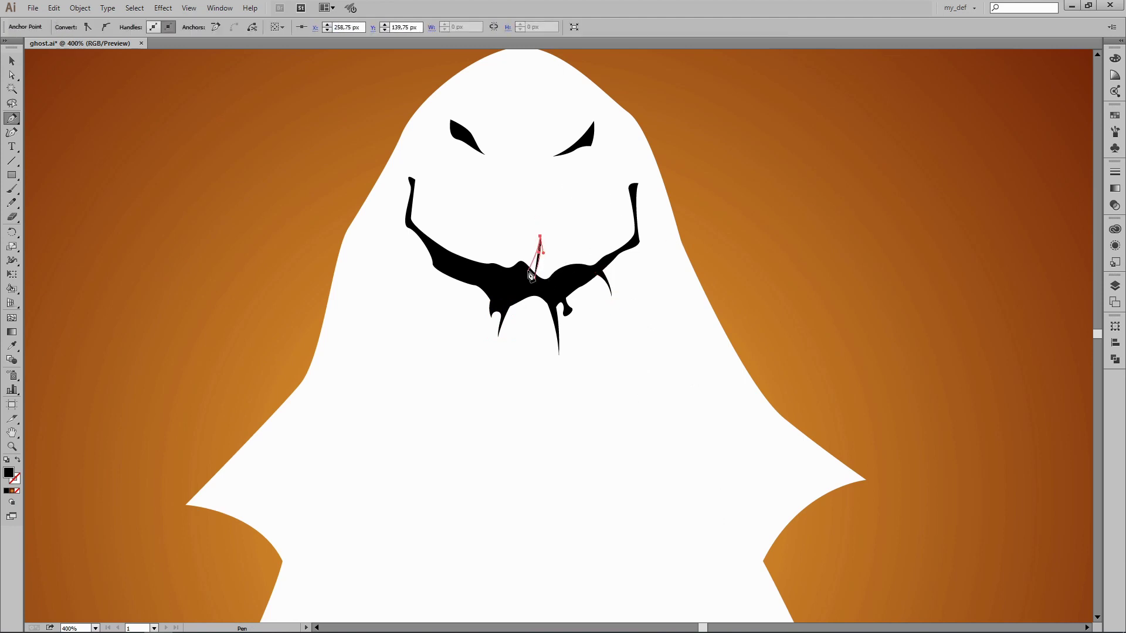
pyautogui.press('v')
pyautogui.click(505, 281)
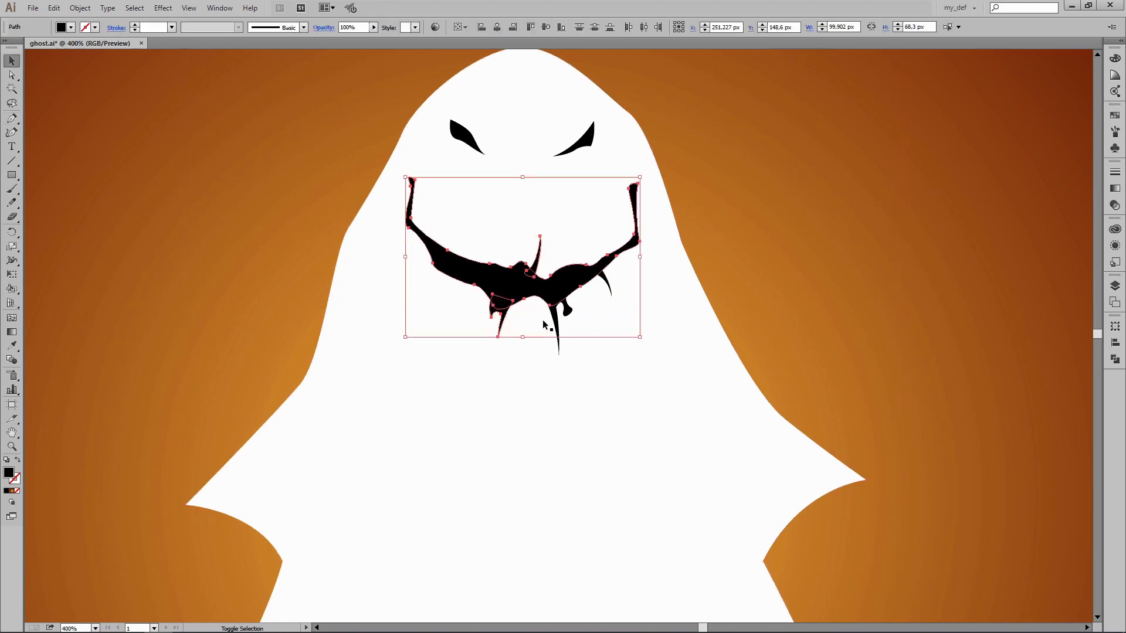
# - Zoom out and drag the eyes down closer to the mouth
pyautogui.click(1115, 359)
pyautogui.click(830, 291)
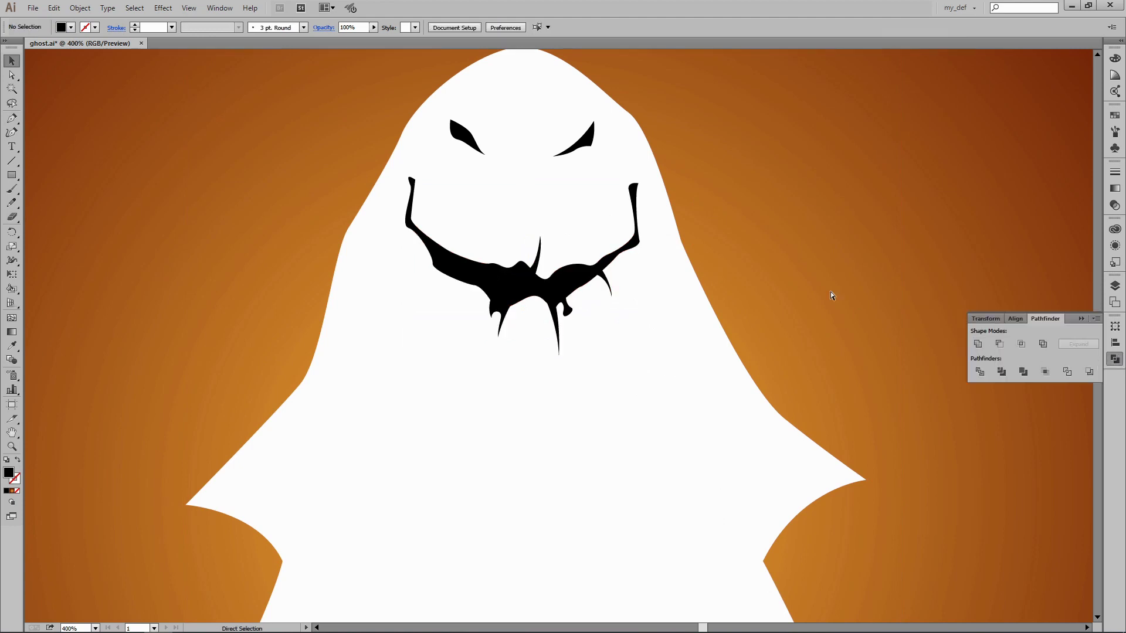
pyautogui.hotkey('ctrl', '-')
pyautogui.hotkey('ctrl', '-')
pyautogui.scroll(-1, 690, 294)
pyautogui.moveTo(513, 208); pyautogui.dragTo(513, 226)
pyautogui.click(878, 234)
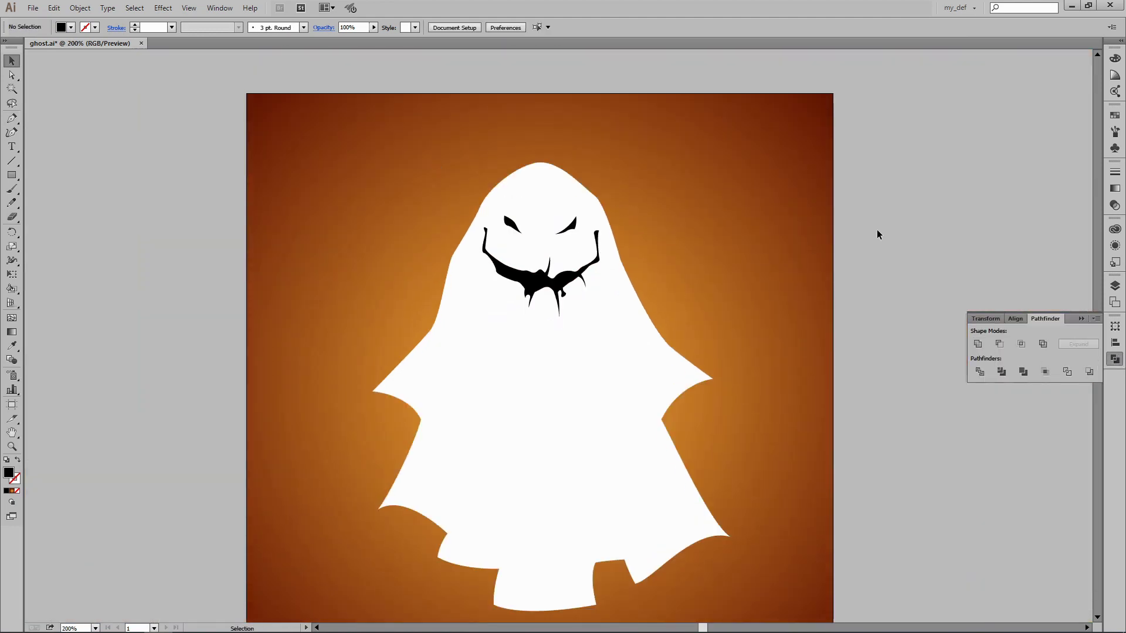
# - Pen-draw a closed crescent shape under the left arm corner
pyautogui.hotkey('ctrl', '+')
pyautogui.scroll(-1, 574, 255)
pyautogui.scroll(-2, 575, 255)
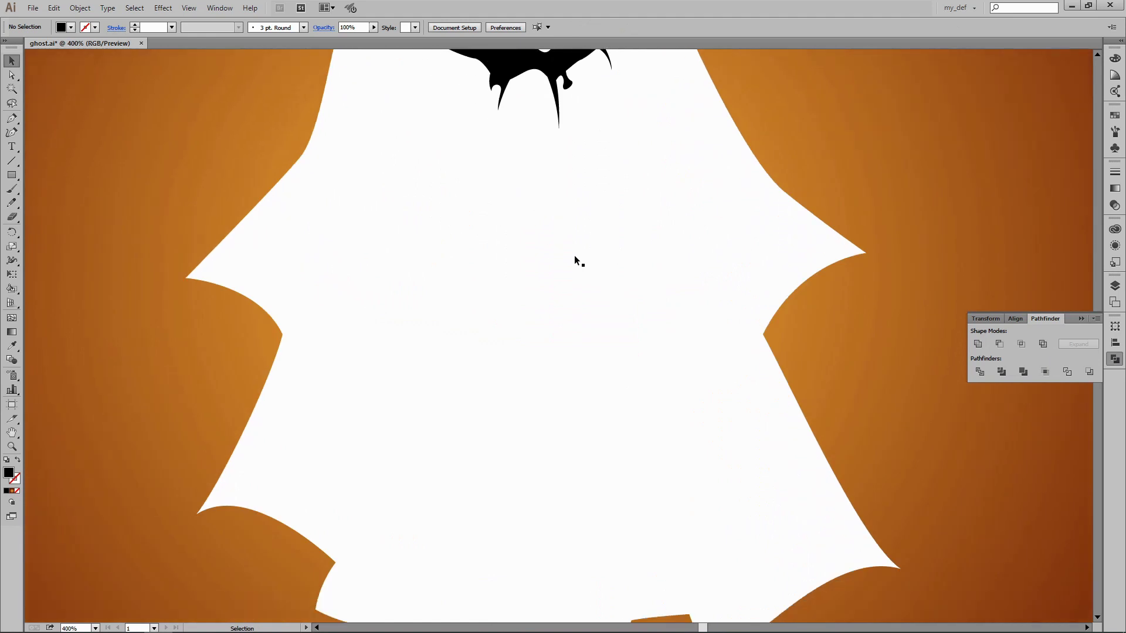
pyautogui.press('p')
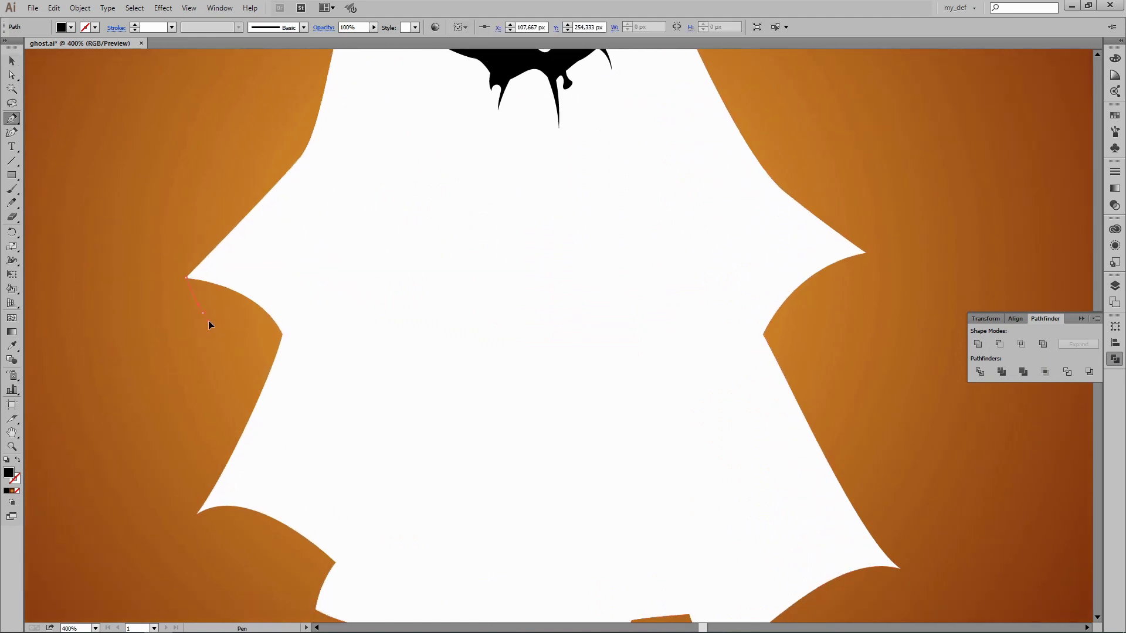
pyautogui.click(186, 277)
pyautogui.click(203, 313)
pyautogui.click(252, 312)
pyautogui.click(289, 340)
pyautogui.click(279, 260)
pyautogui.moveTo(187, 277); pyautogui.dragTo(152, 298)
# - Send the left crescent behind the ghost and fill it dark grey
pyautogui.press('v')
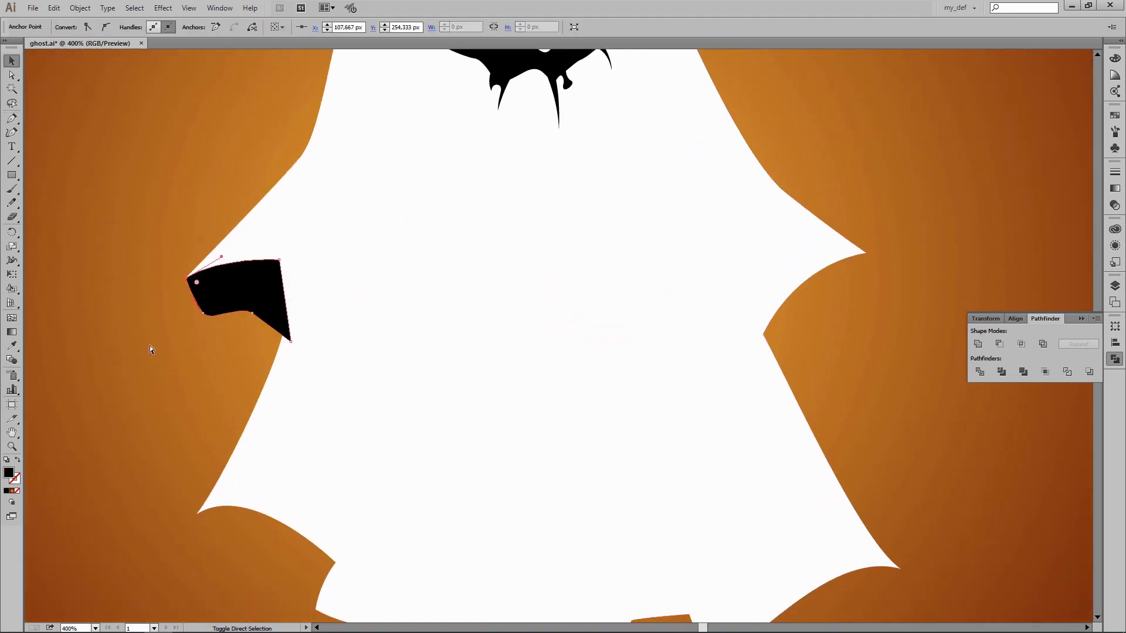
pyautogui.hotkey('ctrl', '[')
pyautogui.hotkey('ctrl', '-')
pyautogui.click(71, 28)
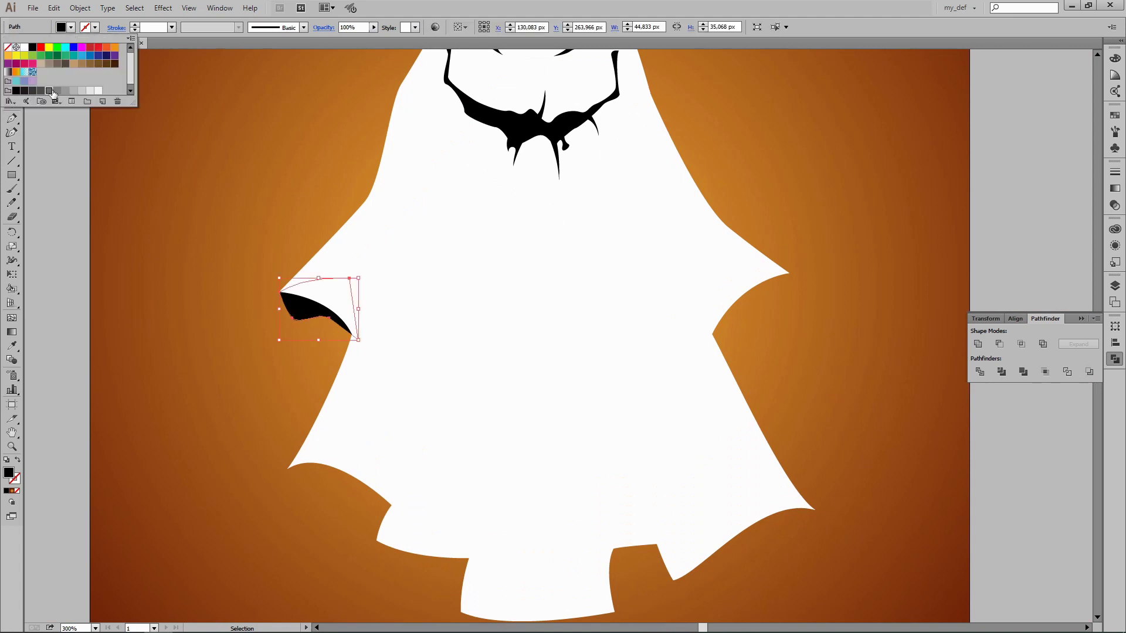
pyautogui.click(57, 91)
pyautogui.click(259, 216)
pyautogui.scroll(1, 259, 216)
pyautogui.click(311, 324)
pyautogui.click(71, 27)
pyautogui.click(87, 133)
# - Draw a matching shadow shape under the right arm corner
pyautogui.press('p')
pyautogui.scroll(-1, 749, 329)
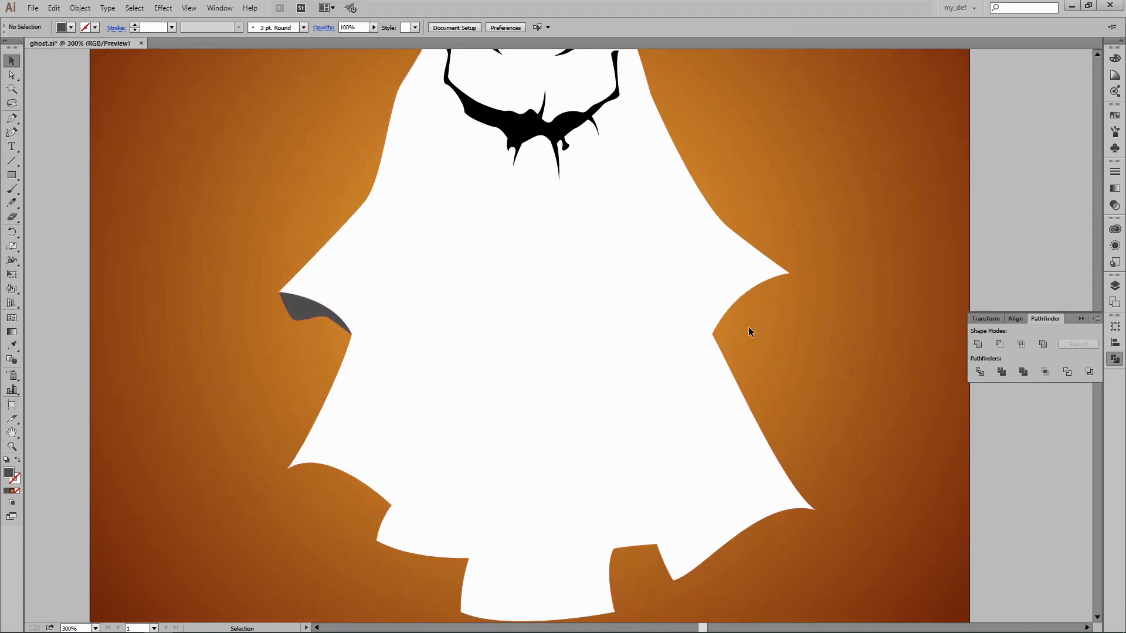
pyautogui.click(787, 273)
pyautogui.click(775, 310)
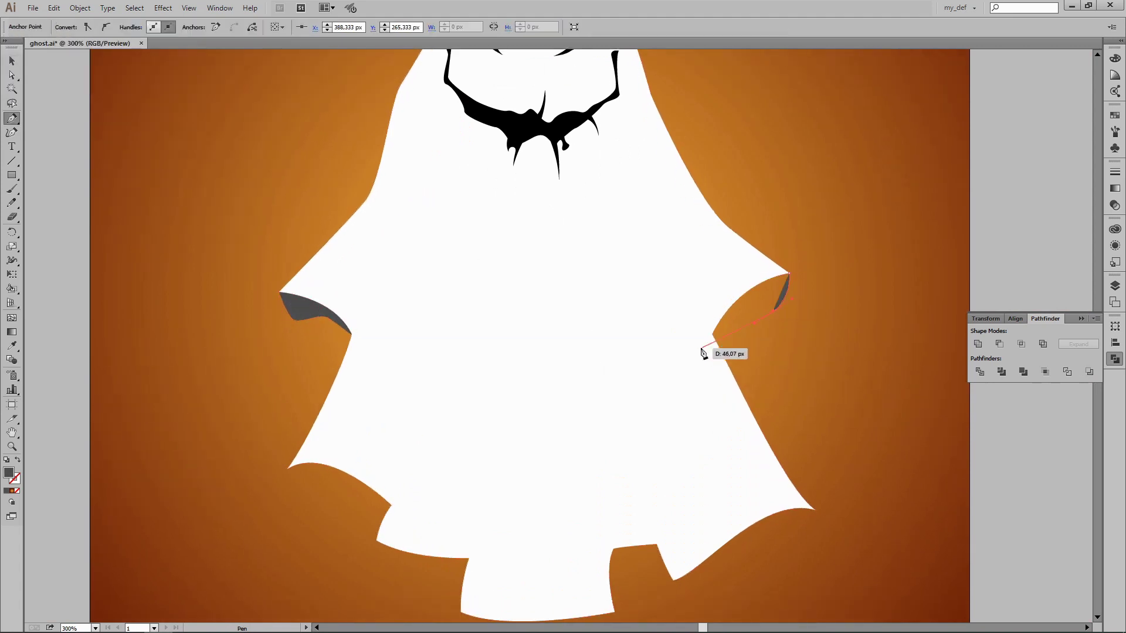
pyautogui.click(788, 273)
pyautogui.press('v')
pyautogui.click(809, 312)
pyautogui.click(317, 305)
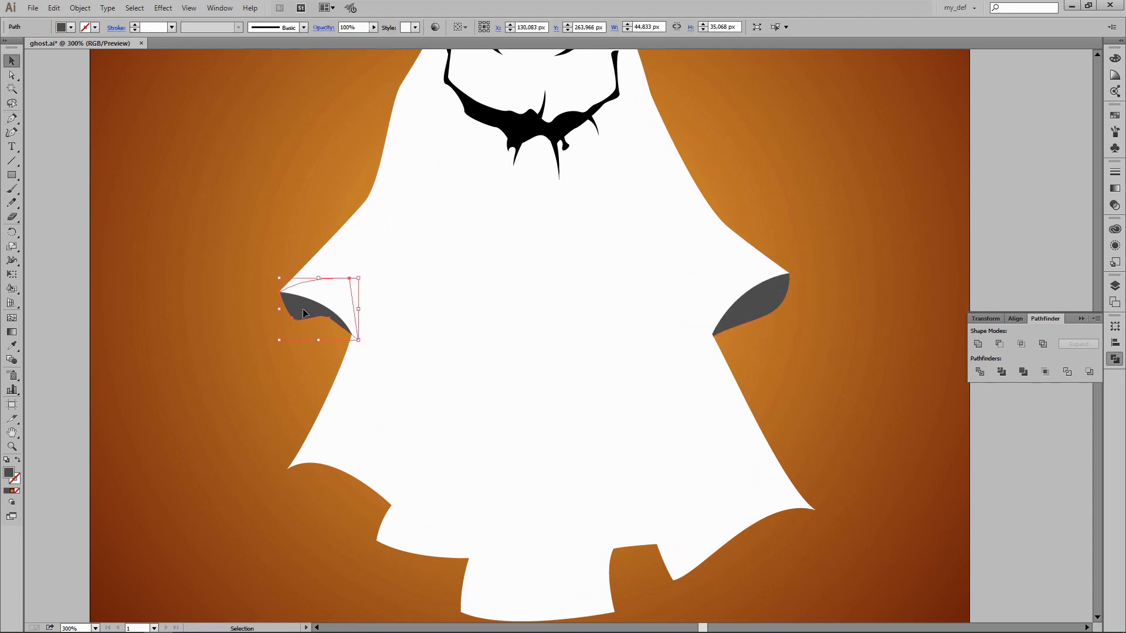
pyautogui.press('a')
pyautogui.click(249, 329)
# - Add a curved claw spike to the left crescent, then zoom out
pyautogui.hotkey('ctrl', '+')
pyautogui.hotkey('ctrl', '+')
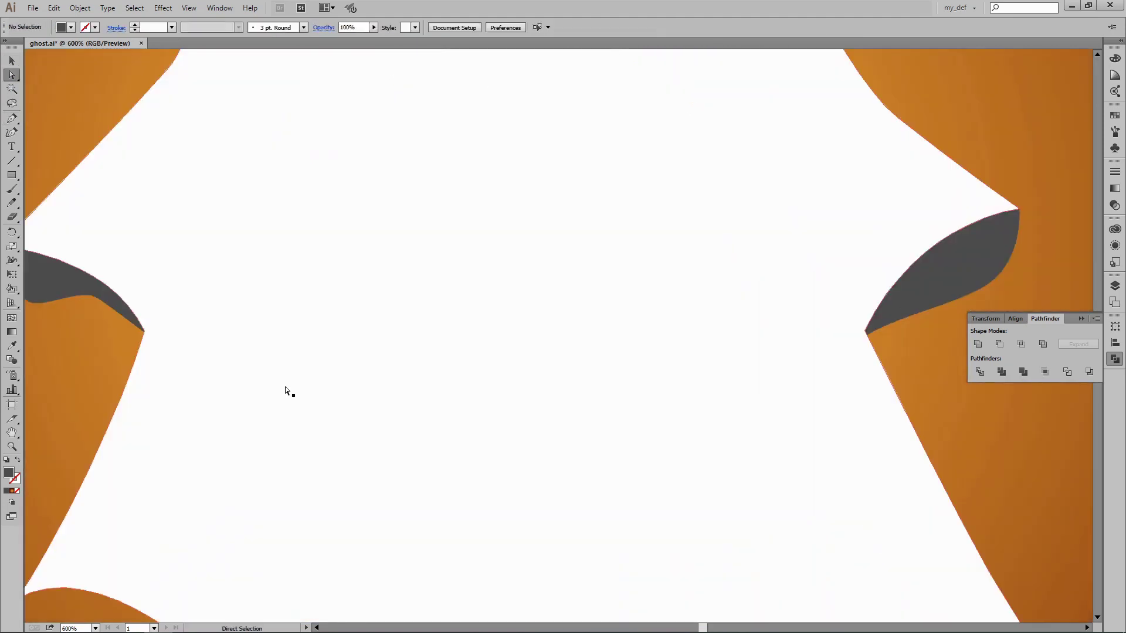
pyautogui.press('p')
pyautogui.click(394, 365)
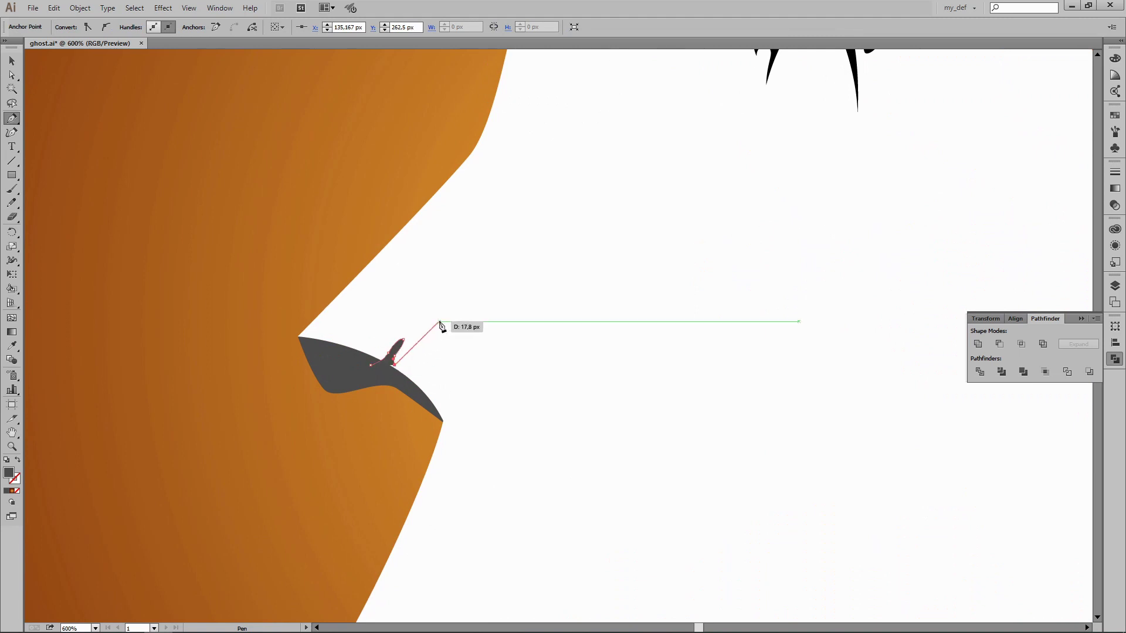
pyautogui.moveTo(439, 321); pyautogui.dragTo(460, 289)
pyautogui.click(425, 402)
pyautogui.click(395, 364)
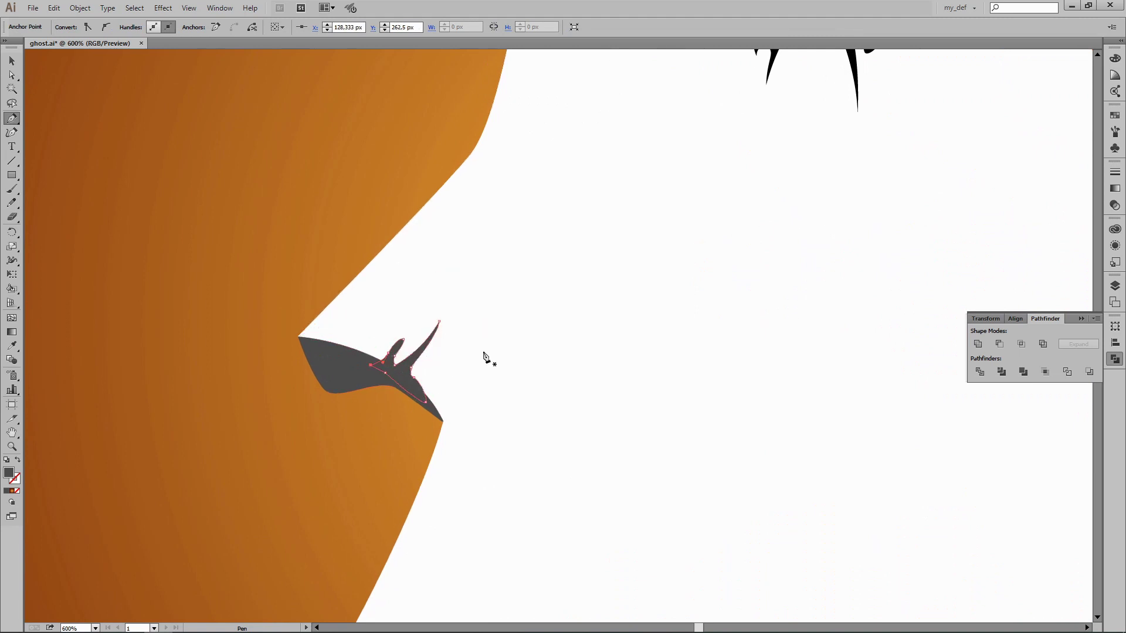
pyautogui.press('v')
pyautogui.click(263, 415)
pyautogui.hotkey('ctrl', '-')
pyautogui.hotkey('ctrl', '-')
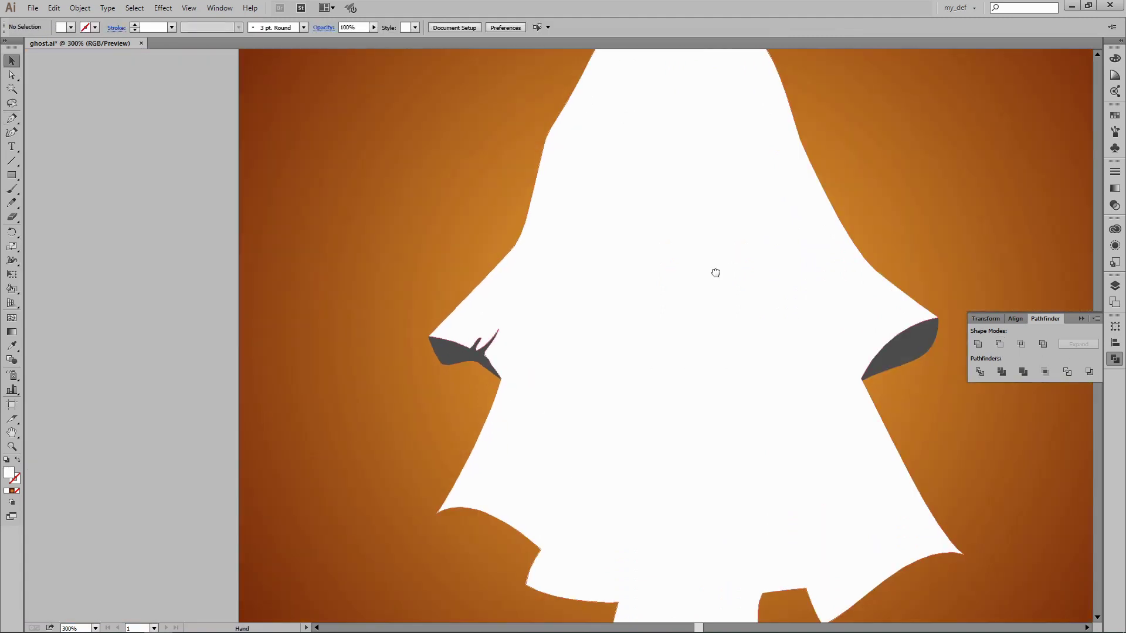
pyautogui.click(678, 370)
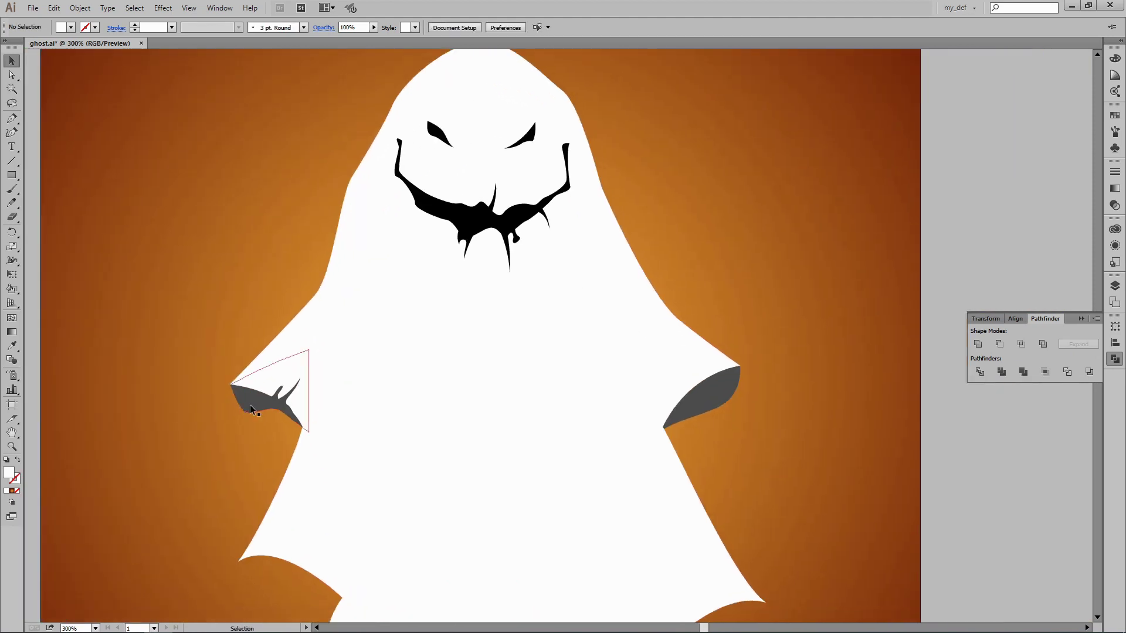
# - Give the left under-arm shape a linear gradient with black and dark grey stops
pyautogui.click(251, 409)
pyautogui.hotkey('ctrl', 'F9')
pyautogui.click(1054, 179)
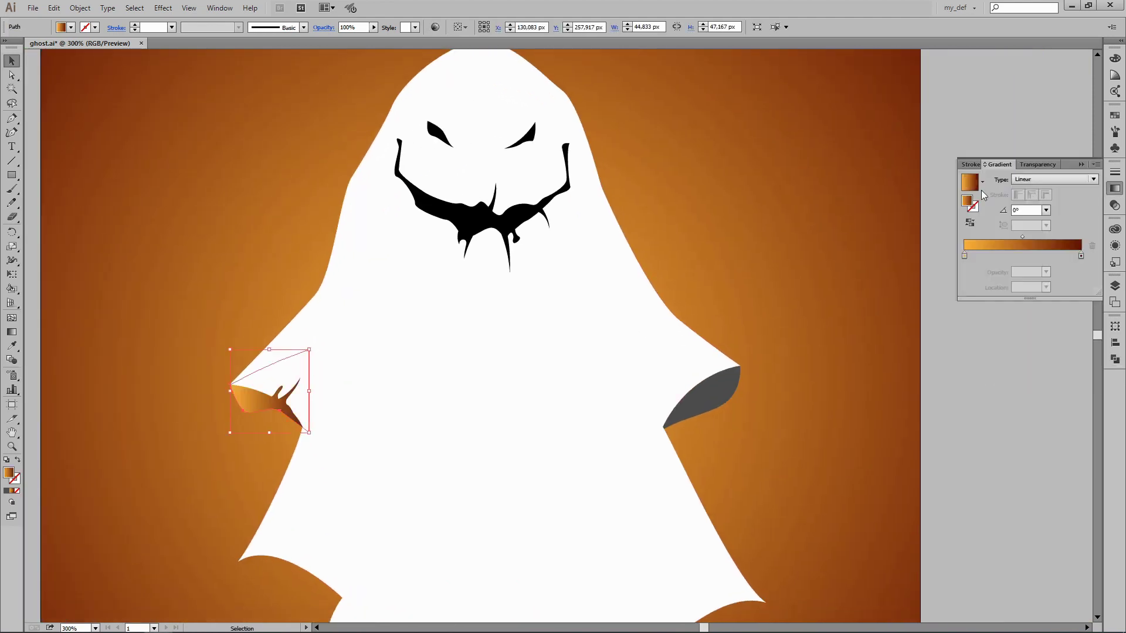
pyautogui.click(965, 256)
pyautogui.doubleClick(965, 257)
pyautogui.click(980, 312)
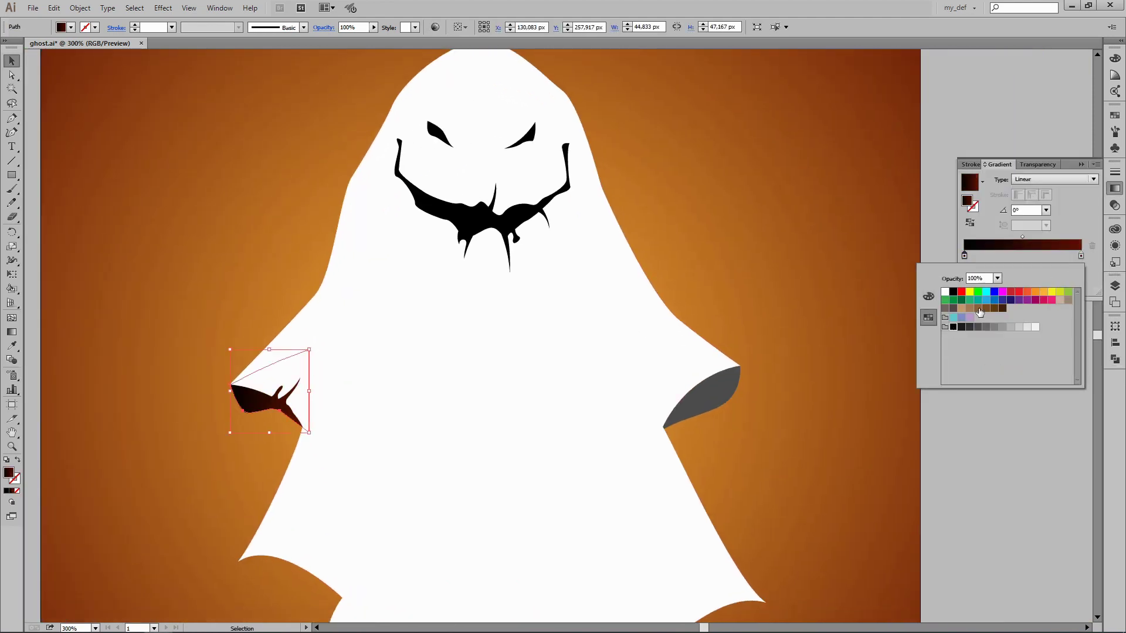
pyautogui.click(988, 327)
# - Angle the left shape's gradient diagonally across it with the Gradient tool
pyautogui.press('Escape')
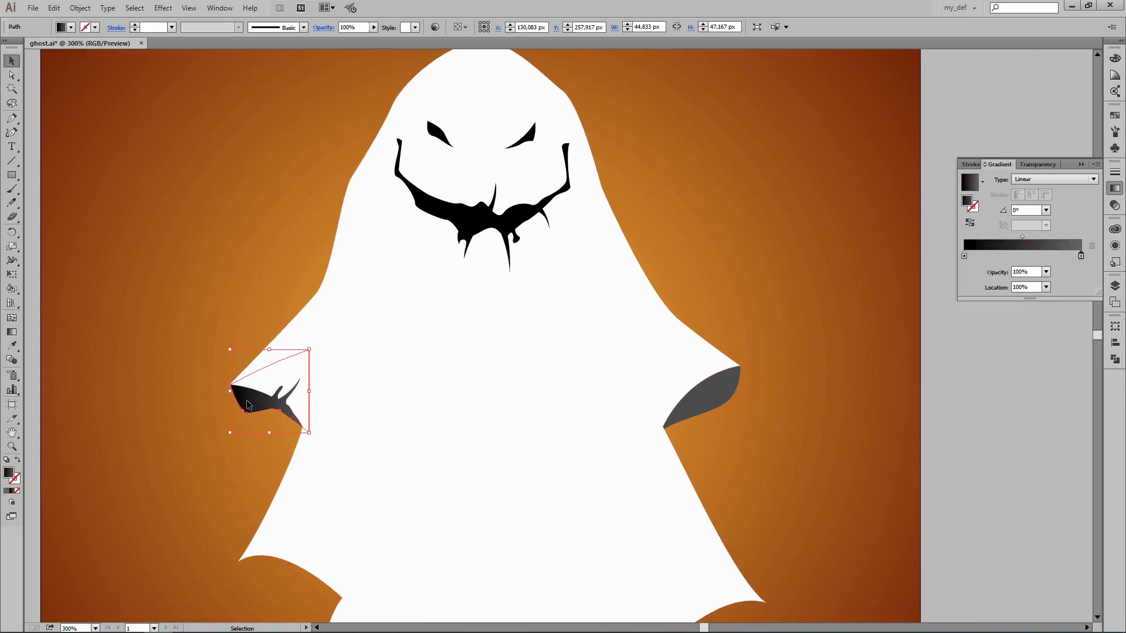
pyautogui.press('g')
pyautogui.moveTo(244, 367); pyautogui.dragTo(306, 402)
pyautogui.press('v')
pyautogui.click(680, 284)
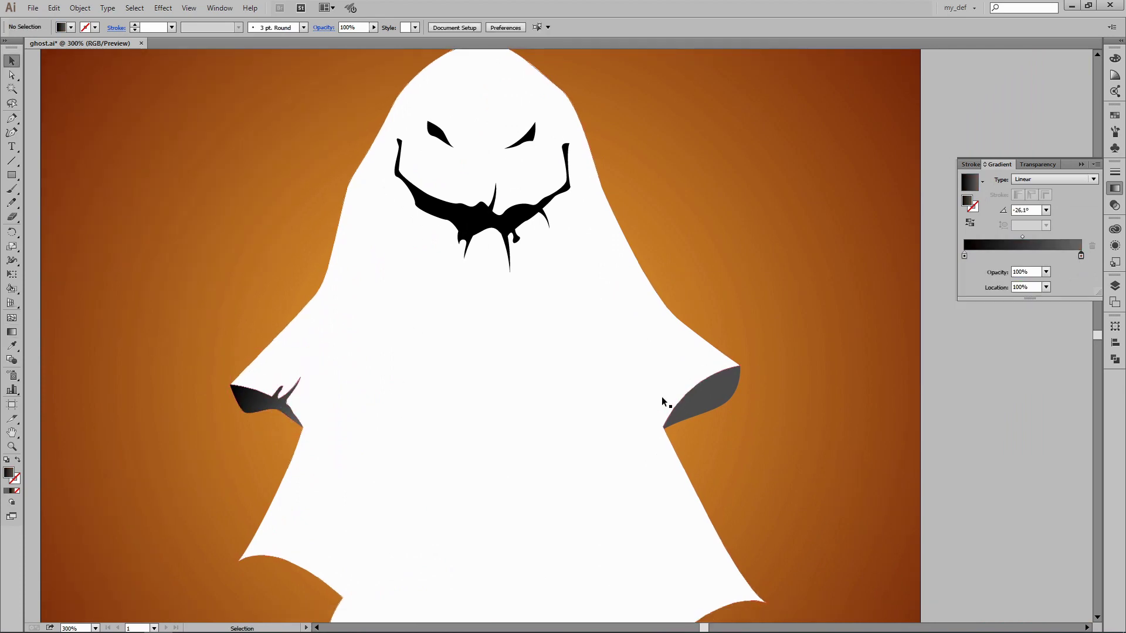
# - Copy the gradient onto the right under-arm shape and angle it the opposite way
pyautogui.click(700, 398)
pyautogui.press('i')
pyautogui.click(264, 399)
pyautogui.press('g')
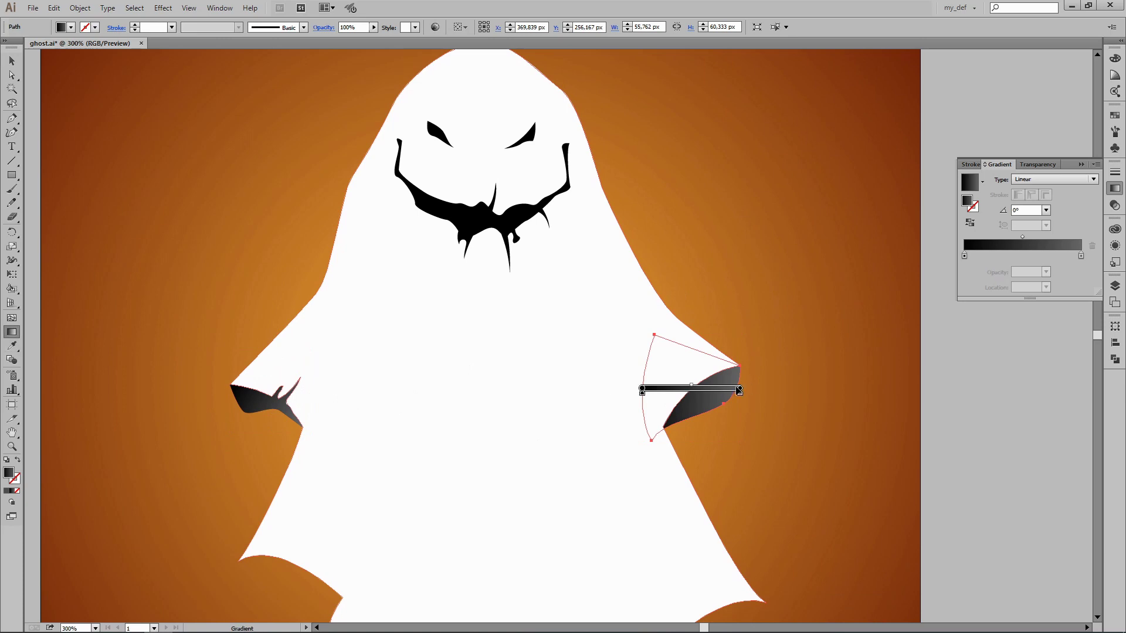
pyautogui.moveTo(730, 347); pyautogui.dragTo(637, 397)
pyautogui.press('v')
pyautogui.click(807, 345)
# - Pen-draw a spiky claw outline with a sharp tip on the right under-arm shape
pyautogui.hotkey('ctrl', '-')
pyautogui.hotkey('ctrl', '+')
pyautogui.hotkey('ctrl', '+')
pyautogui.hotkey('ctrl', '+')
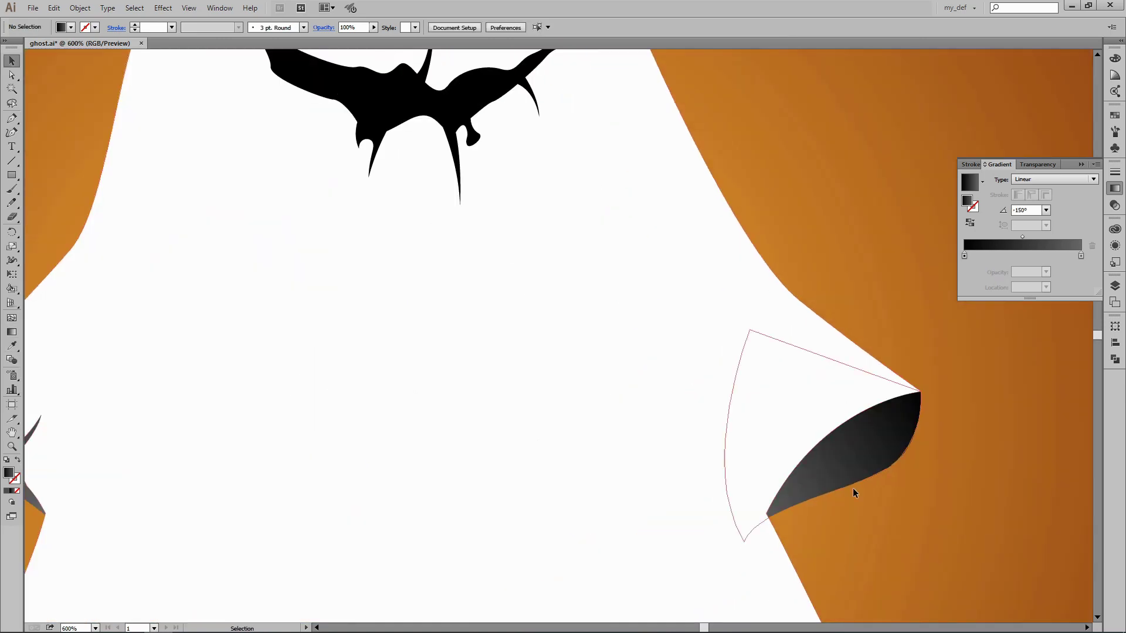
pyautogui.moveTo(854, 490); pyautogui.dragTo(661, 399)
pyautogui.press('p')
pyautogui.moveTo(686, 316); pyautogui.dragTo(632, 314)
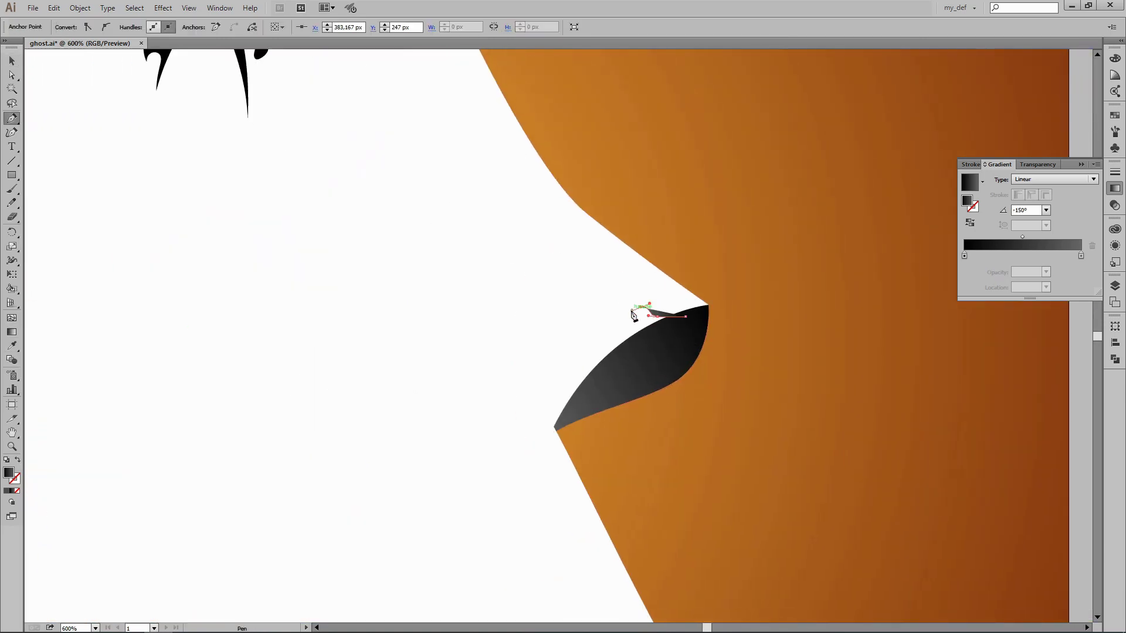
pyautogui.click(588, 289)
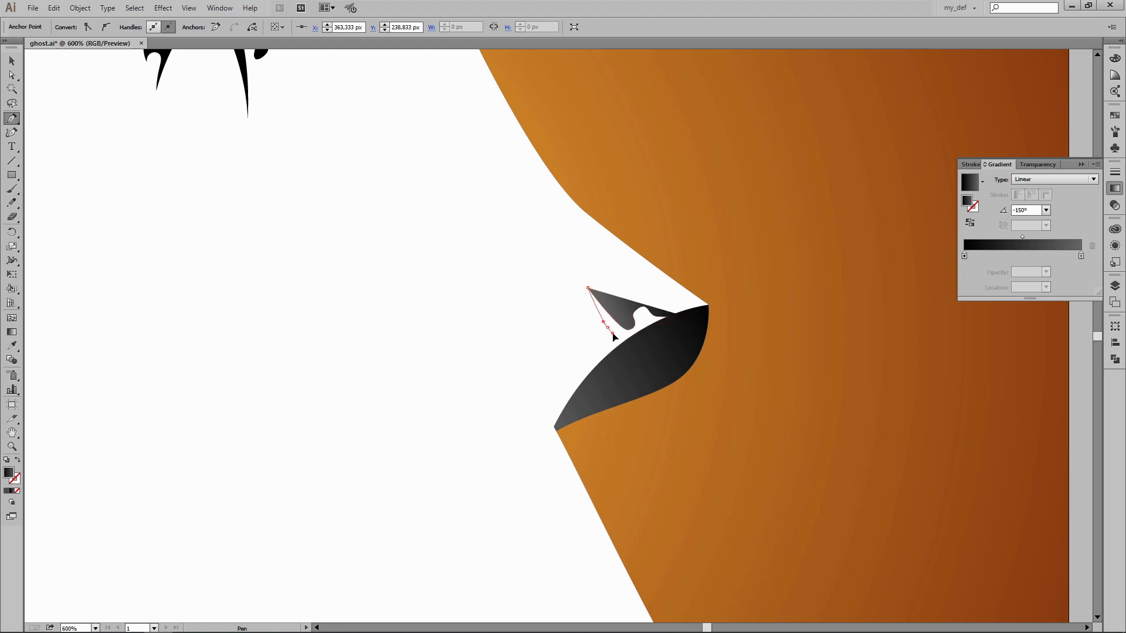
pyautogui.moveTo(596, 354); pyautogui.dragTo(575, 388)
pyautogui.click(564, 385)
pyautogui.click(581, 397)
pyautogui.click(686, 317)
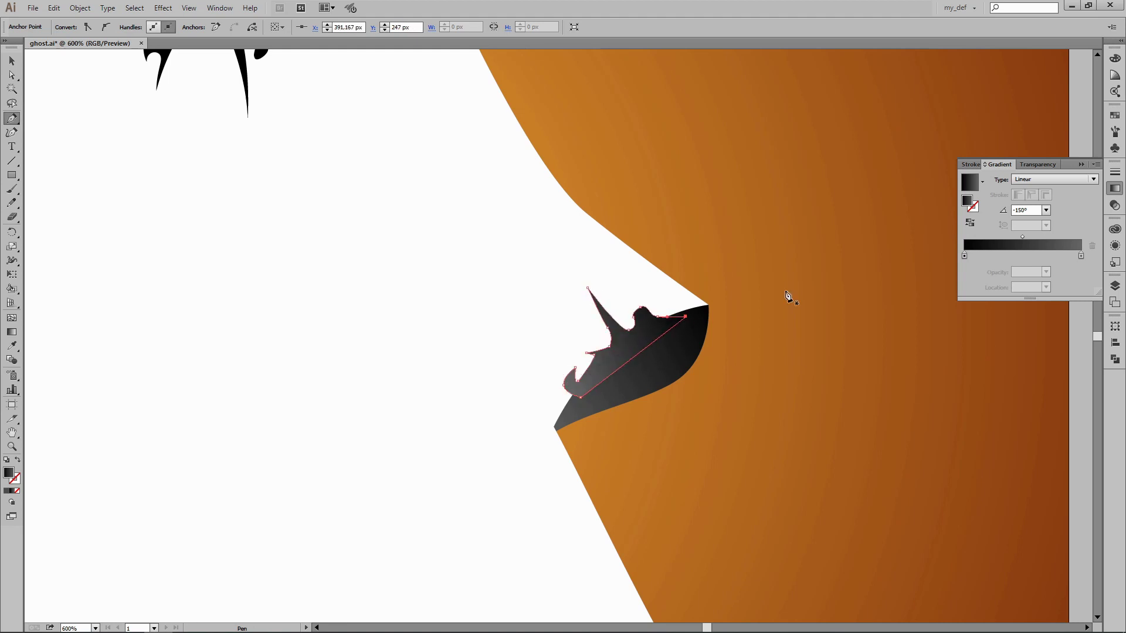
pyautogui.press('v')
pyautogui.click(1114, 359)
pyautogui.click(817, 377)
# - Pen-draw a long thin arm from the left sleeve corner down to a claw tip
pyautogui.hotkey('ctrl', '-')
pyautogui.hotkey('ctrl', '-')
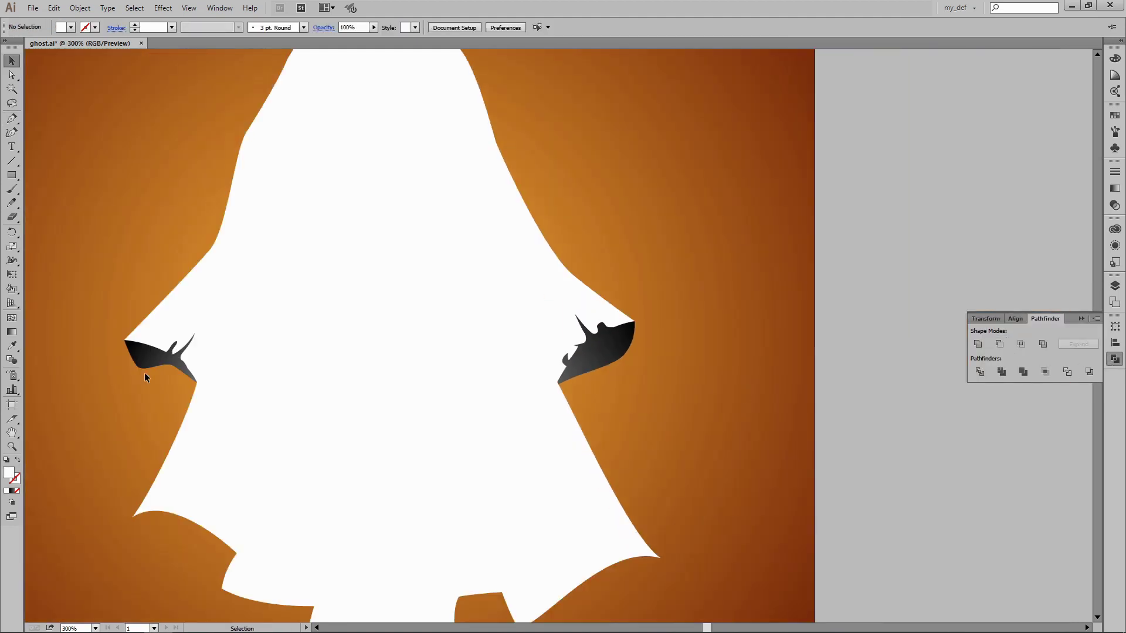
pyautogui.click(319, 348)
pyautogui.hotkey('ctrl', 'shift', 'a')
pyautogui.moveTo(385, 299); pyautogui.dragTo(615, 363)
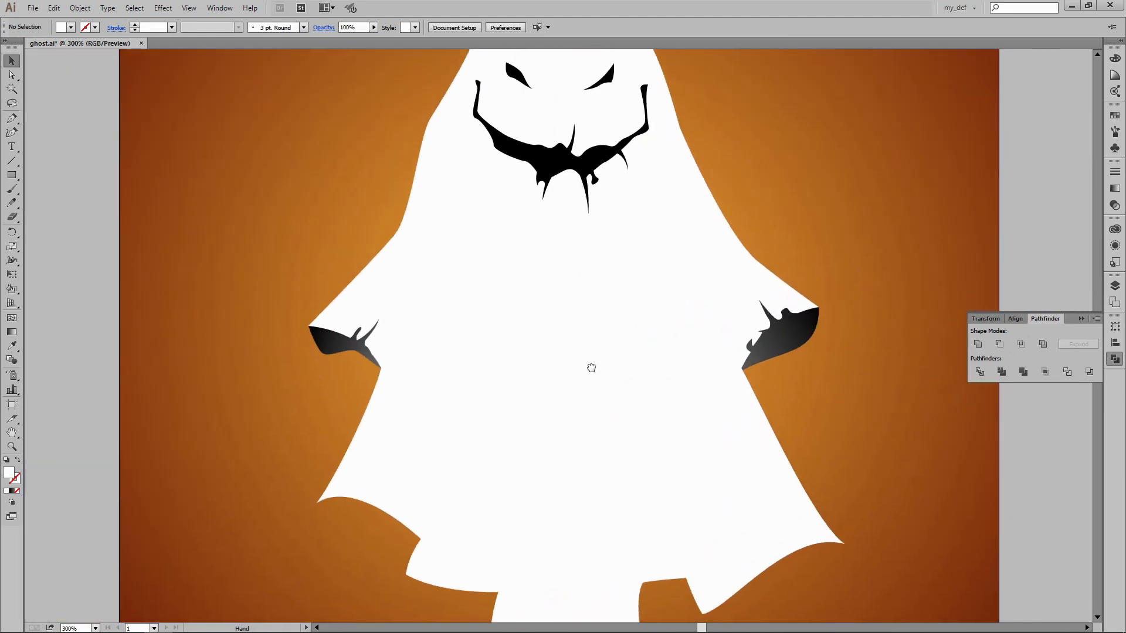
pyautogui.scroll(2, 554, 258)
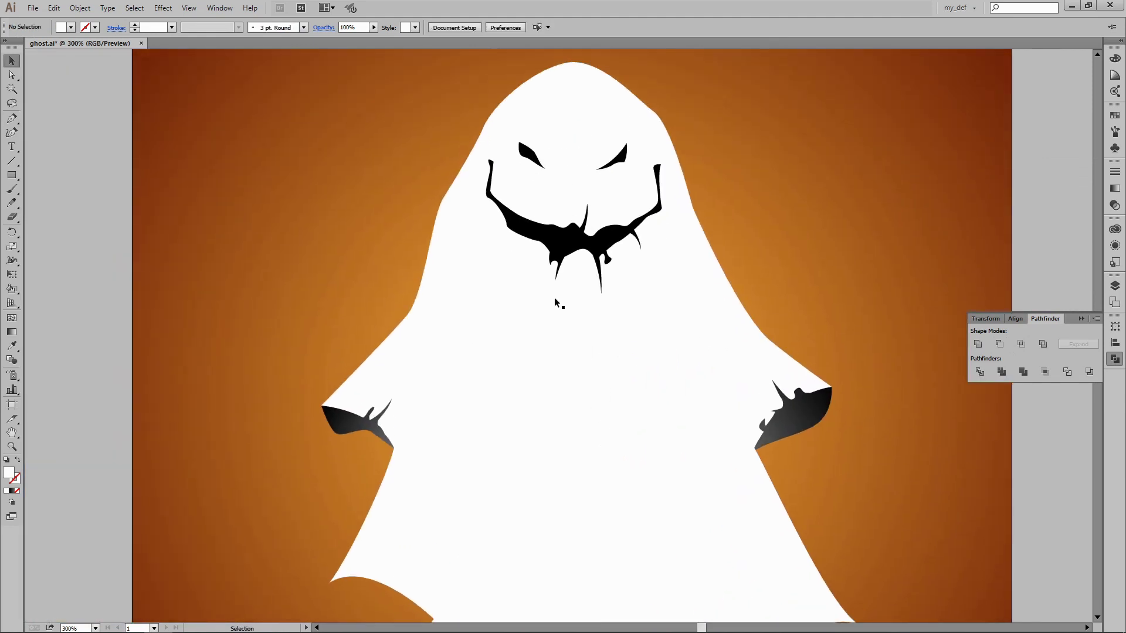
pyautogui.scroll(-3, 555, 299)
pyautogui.press('p')
pyautogui.moveTo(322, 336); pyautogui.dragTo(340, 332)
pyautogui.click(286, 377)
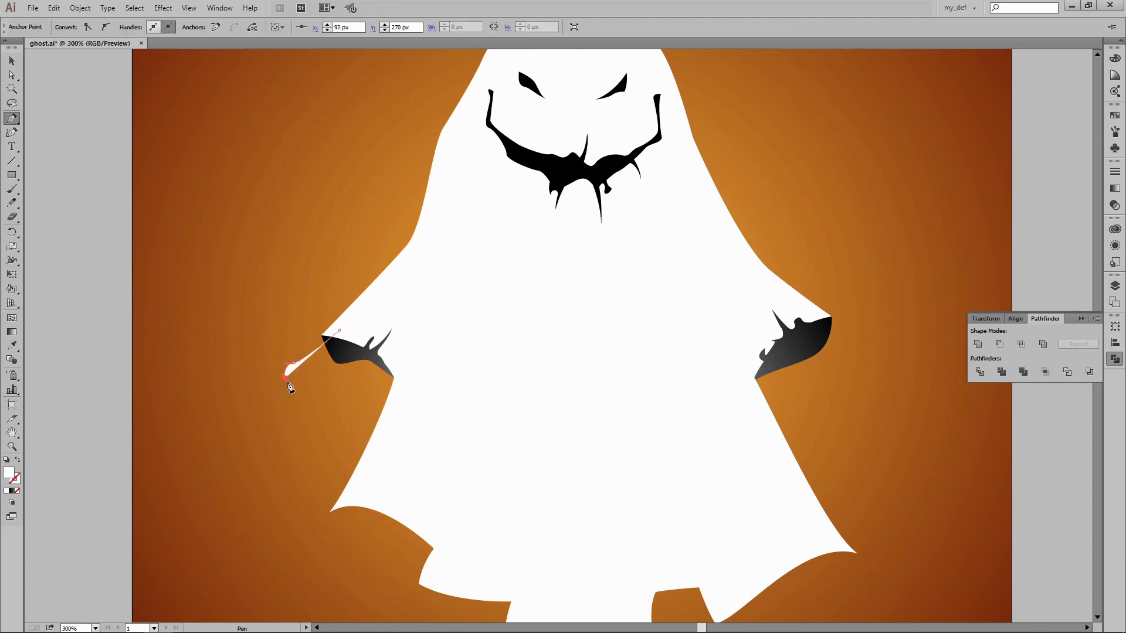
pyautogui.moveTo(284, 447); pyautogui.dragTo(294, 509)
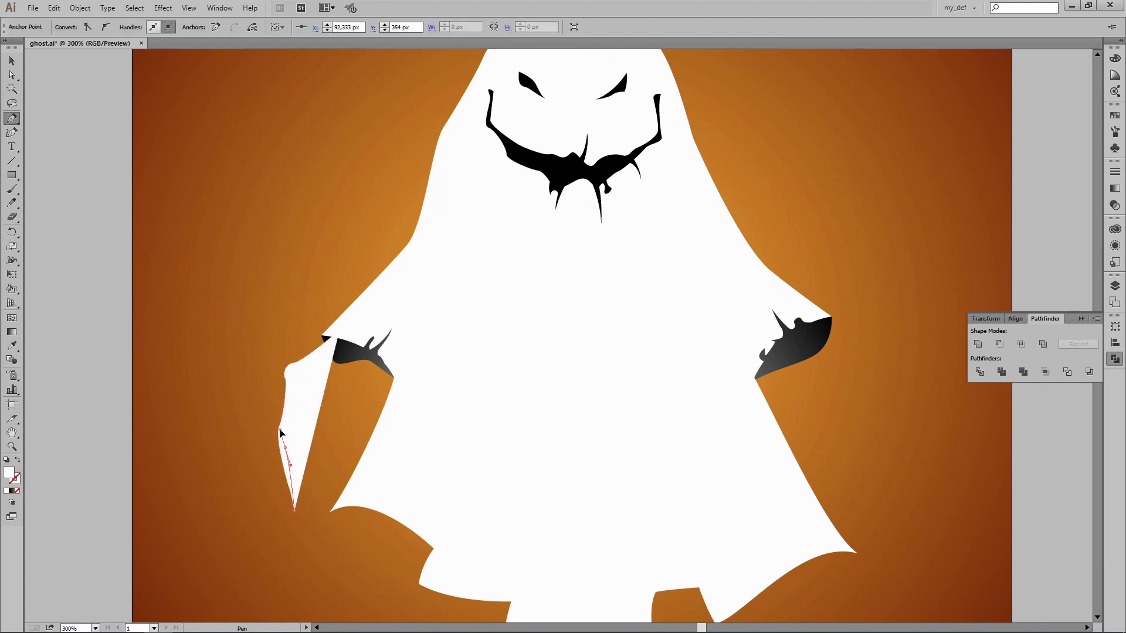
pyautogui.click(296, 421)
pyautogui.click(312, 376)
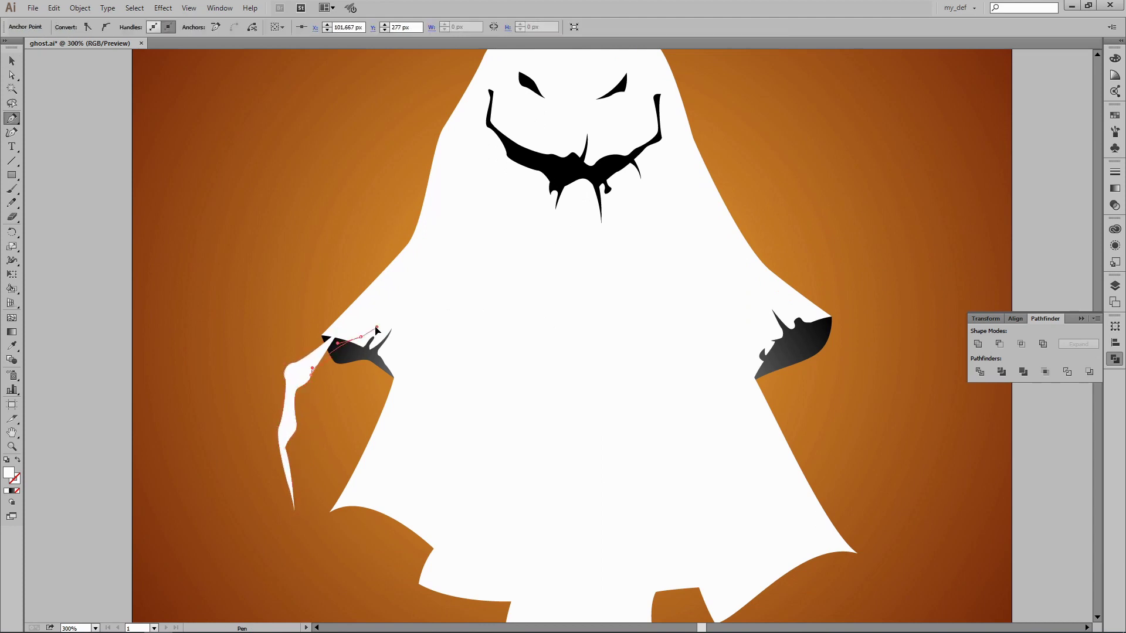
pyautogui.click(377, 330)
# - Fill the arm solid black and nudge it up to meet the sleeve
pyautogui.press('v')
pyautogui.click(71, 27)
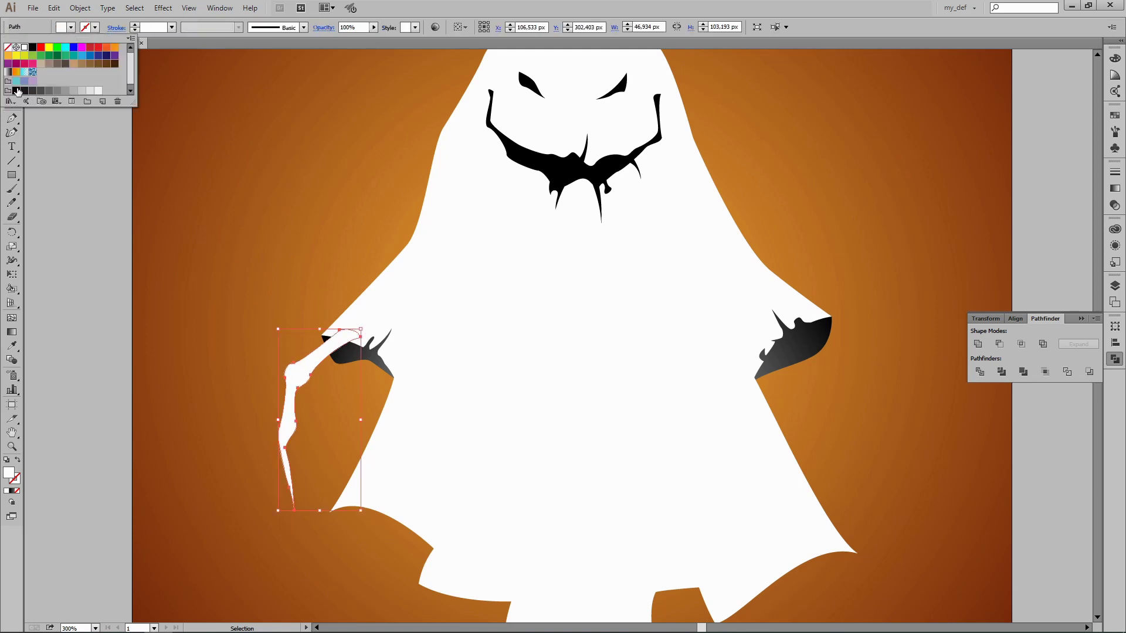
pyautogui.click(17, 90)
pyautogui.moveTo(307, 373); pyautogui.dragTo(304, 367)
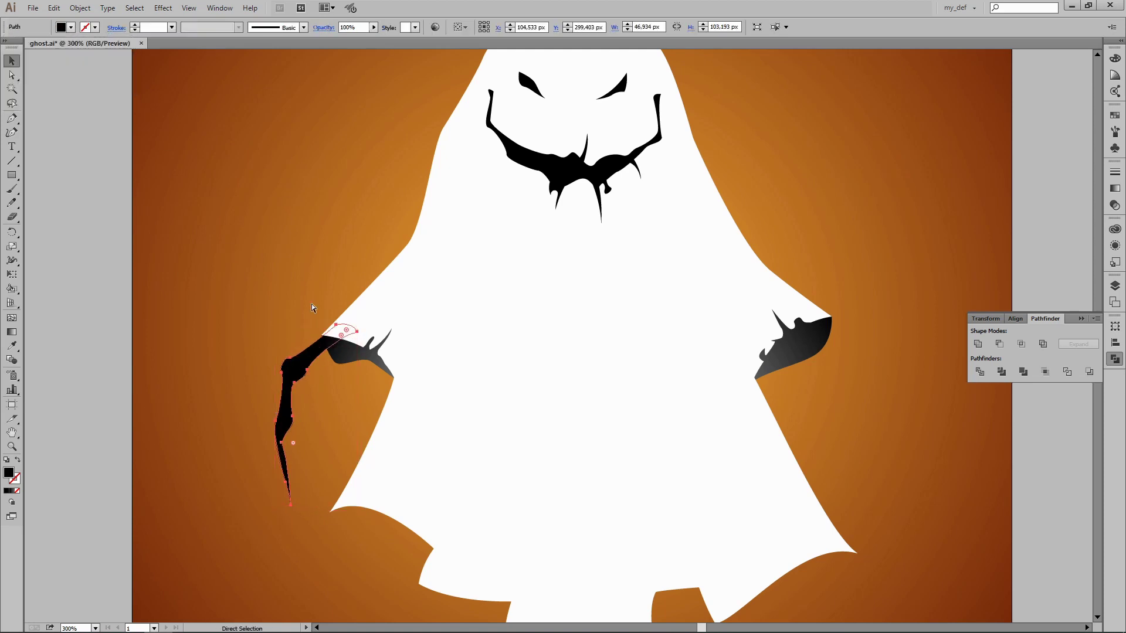
# - Pen-draw a sharp finger triangle extending from the left arm
pyautogui.click(275, 309)
pyautogui.hotkey('ctrl', '-')
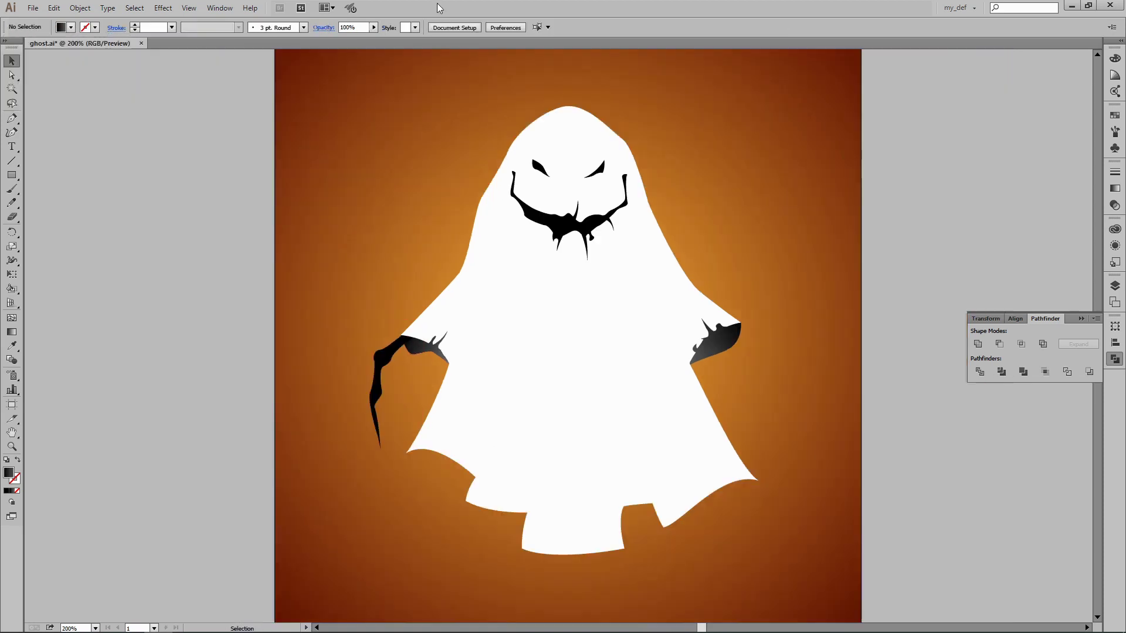
pyautogui.hotkey('ctrl', '+')
pyautogui.hotkey('ctrl', '+')
pyautogui.scroll(1, 232, 385)
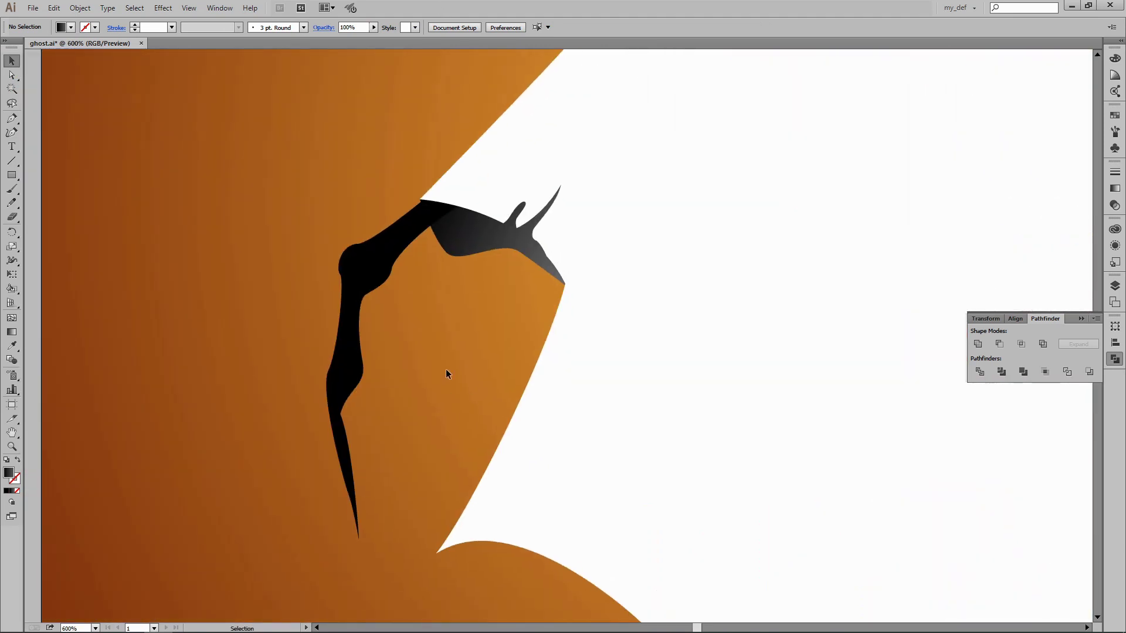
pyautogui.click(385, 268)
pyautogui.click(455, 432)
pyautogui.click(394, 339)
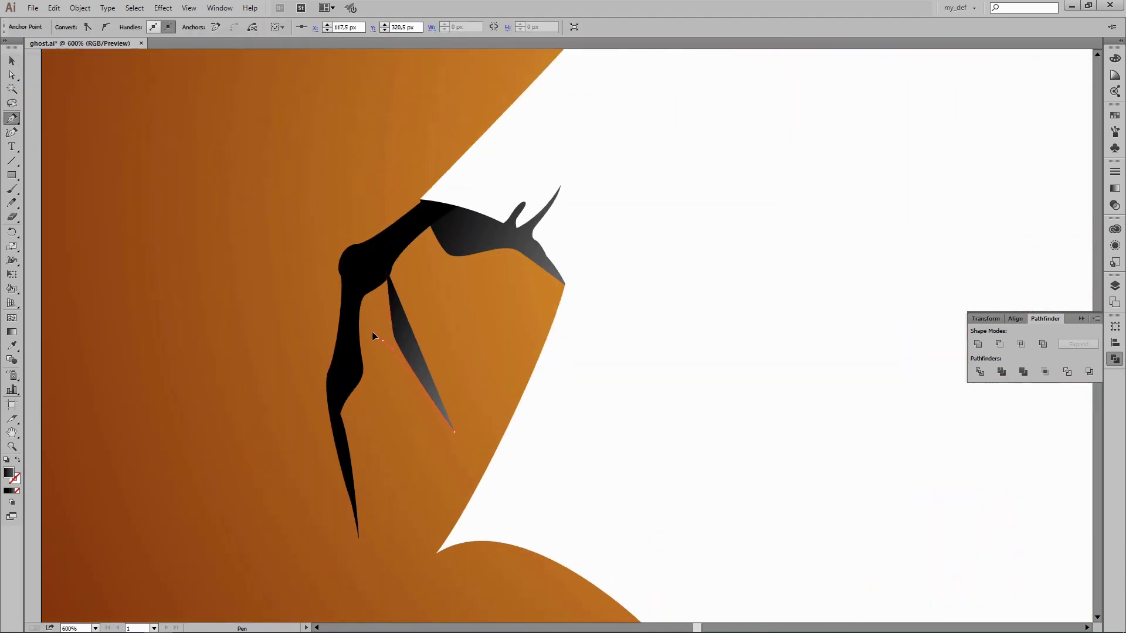
pyautogui.click(380, 319)
pyautogui.click(372, 284)
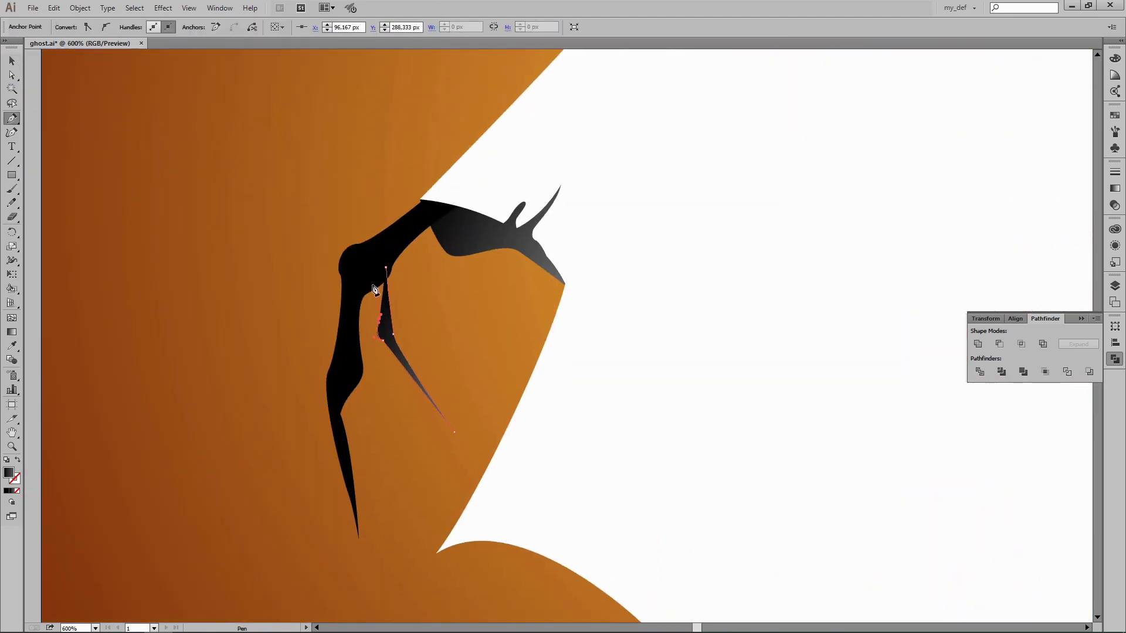
# - Unite the finger with the arm, fill it solid black, and inspect its anchor points
pyautogui.keyDown('shift'); pyautogui.click(414, 238); pyautogui.keyUp('shift')
pyautogui.click(978, 344)
pyautogui.click(191, 201)
pyautogui.click(376, 328)
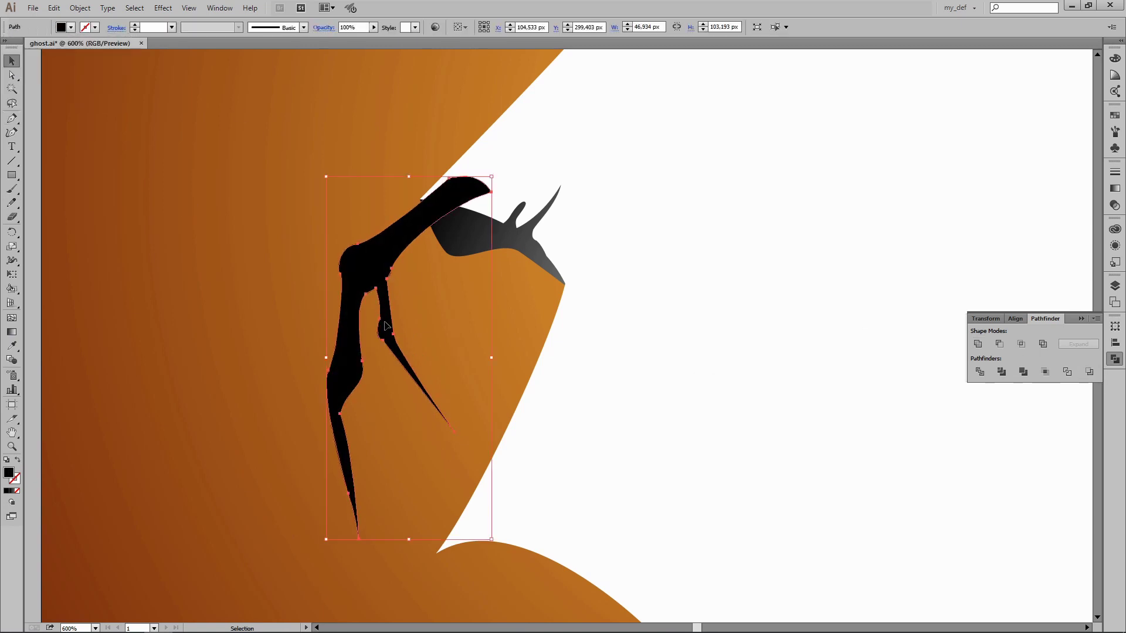
pyautogui.press('a')
pyautogui.click(397, 264)
pyautogui.press('v')
pyautogui.click(443, 340)
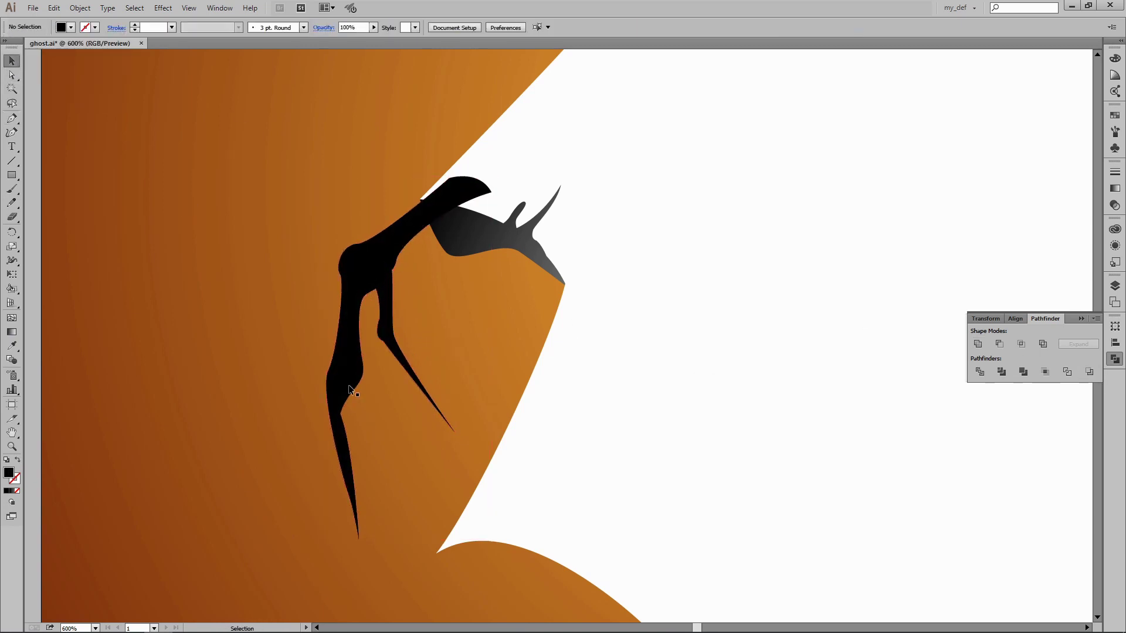
pyautogui.press('a')
pyautogui.click(361, 364)
pyautogui.click(395, 416)
# - Pen-draw a curved second finger along the arm's edge and fill it dark gray
pyautogui.hotkey('ctrl', '-')
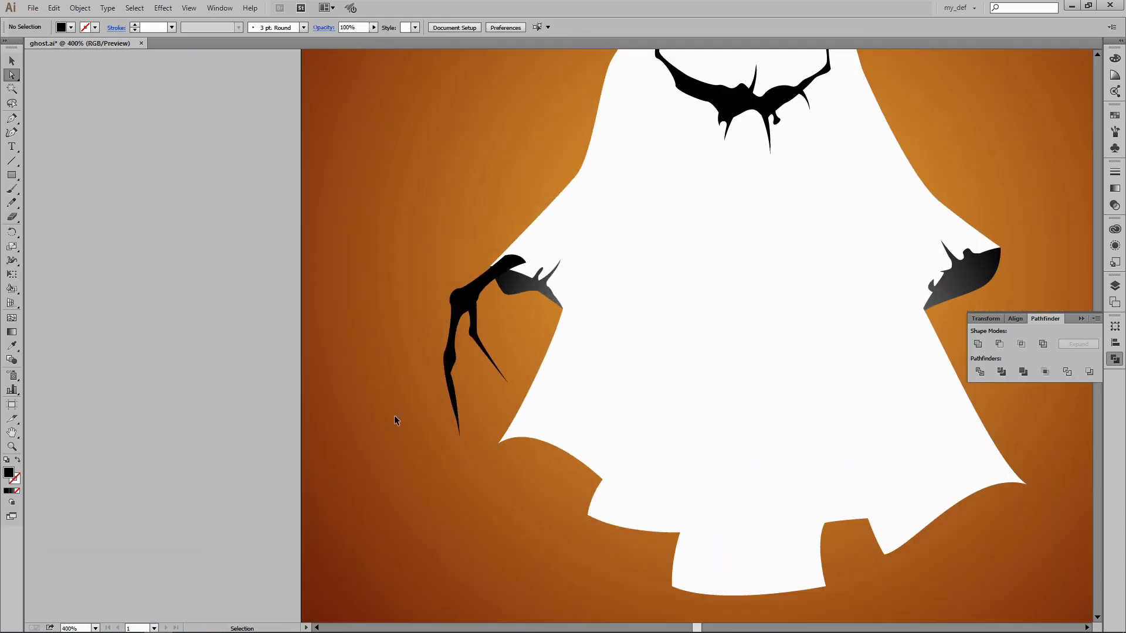
pyautogui.hotkey('ctrl', '+')
pyautogui.press('p')
pyautogui.click(345, 258)
pyautogui.moveTo(281, 379); pyautogui.dragTo(277, 392)
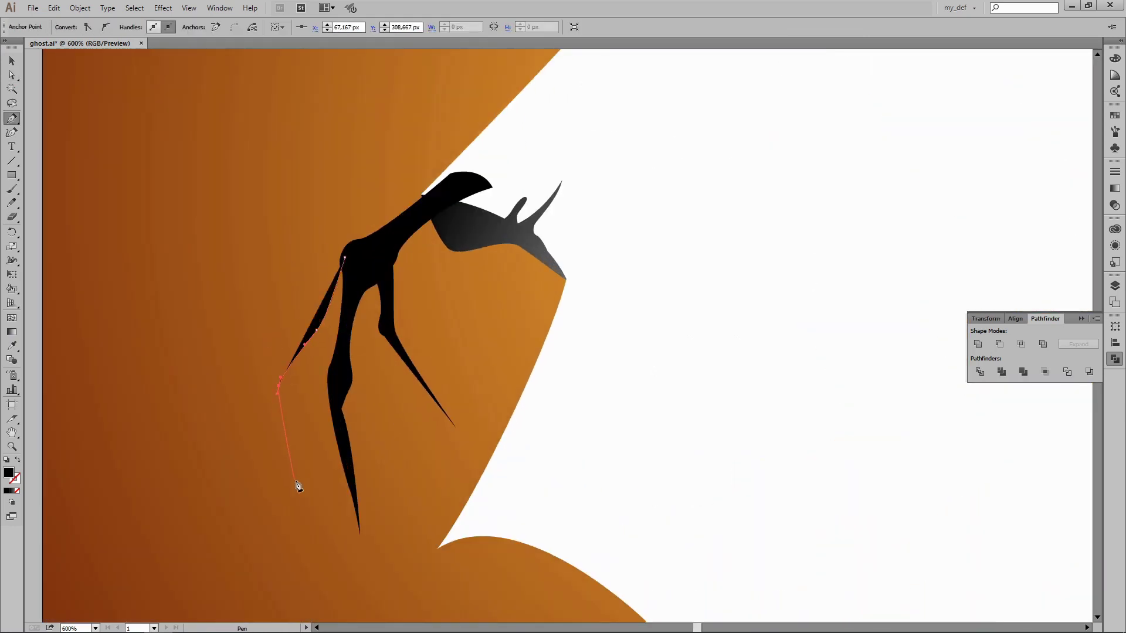
pyautogui.click(344, 258)
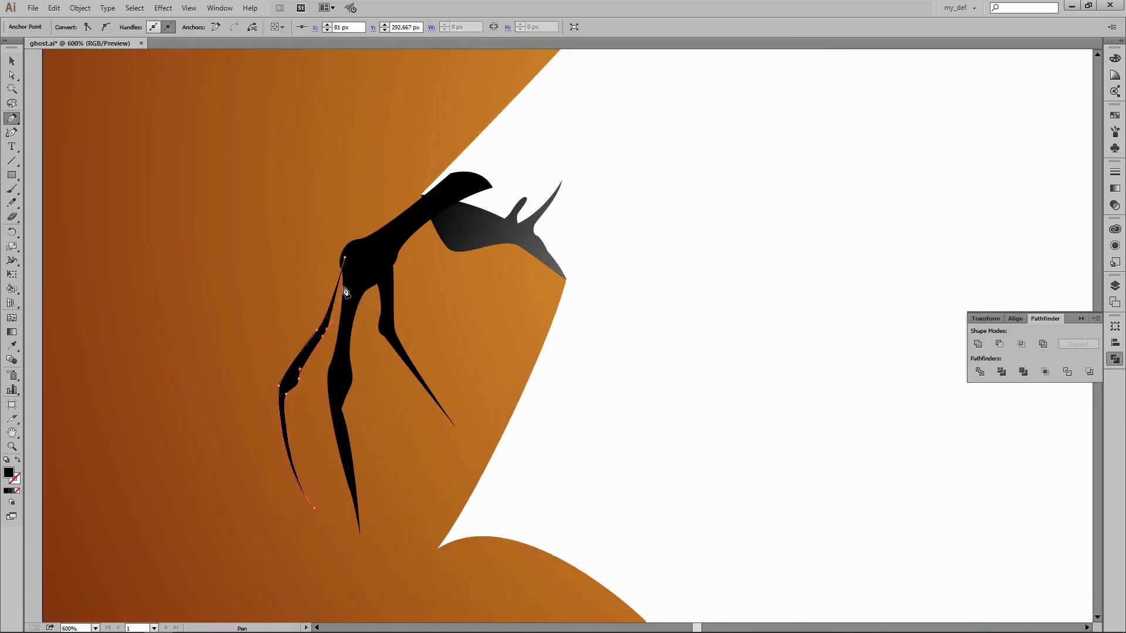
pyautogui.press('v')
pyautogui.click(70, 28)
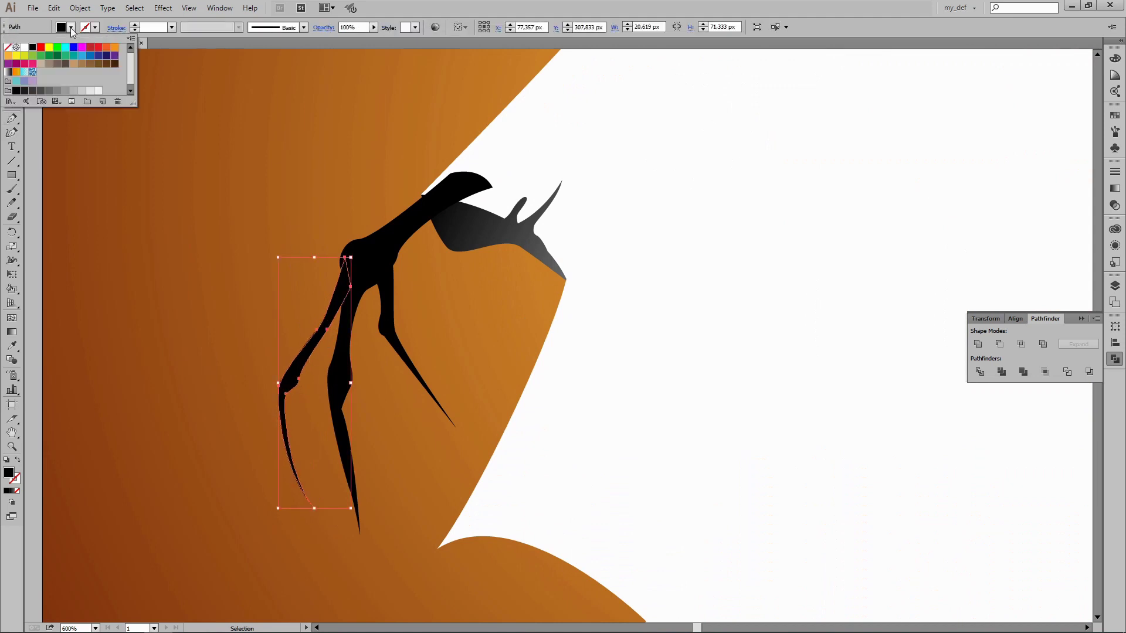
pyautogui.click(27, 93)
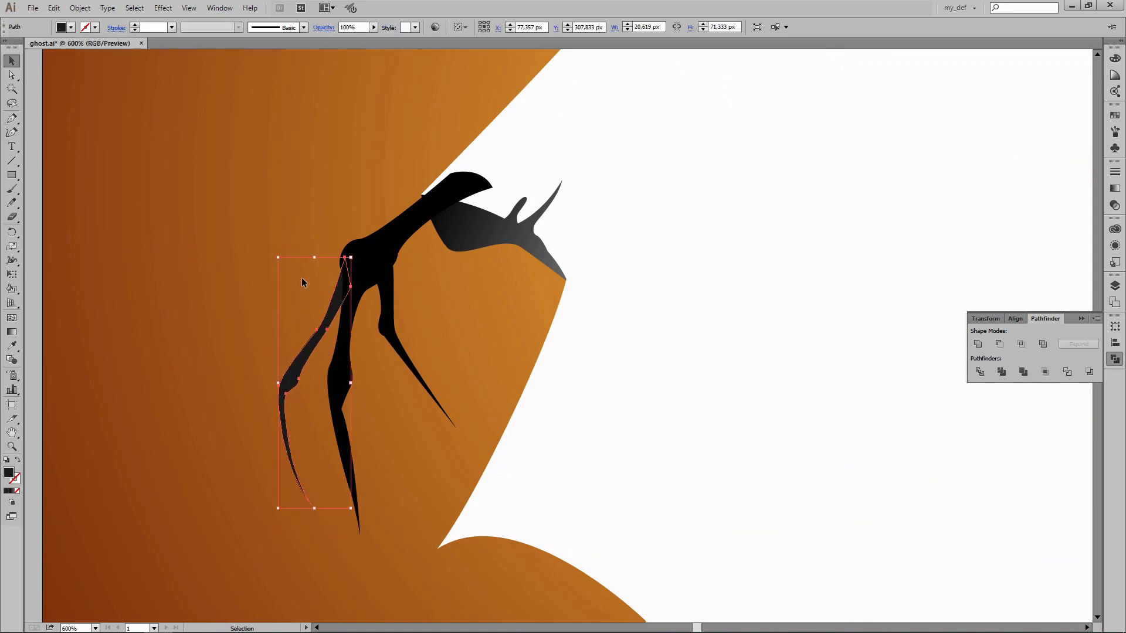
pyautogui.click(244, 198)
# - Zoom in and select the finished left claw to review it
pyautogui.hotkey('ctrl', '-')
pyautogui.hotkey('ctrl', '-')
pyautogui.hotkey('ctrl', '-')
pyautogui.hotkey('ctrl', '+')
pyautogui.hotkey('ctrl', '+')
pyautogui.hscroll(3, 310, 222)
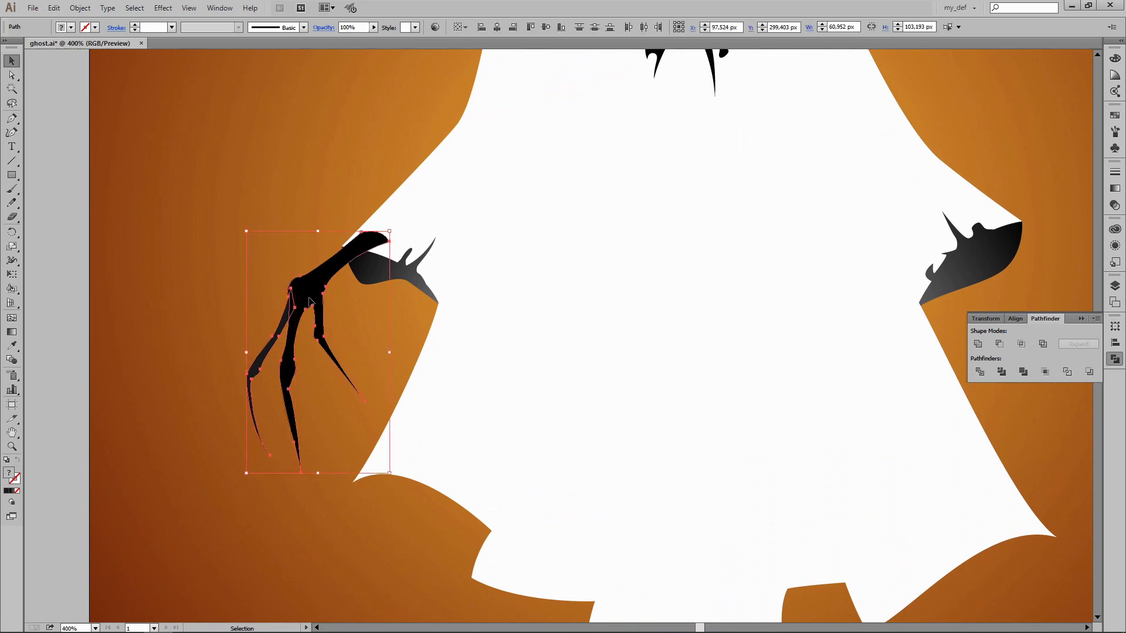
pyautogui.click(444, 305)
pyautogui.click(270, 228)
# - Make a vertically reflected copy of the left claw
pyautogui.hotkey('ctrl', '-')
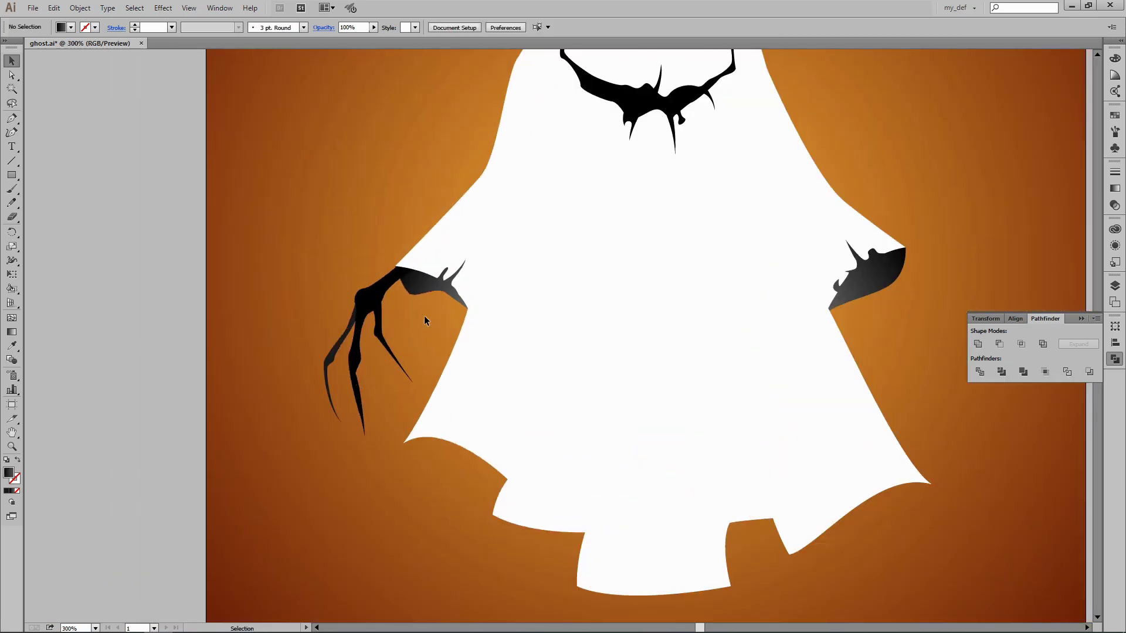
pyautogui.click(251, 352)
pyautogui.moveTo(539, 296); pyautogui.dragTo(649, 271)
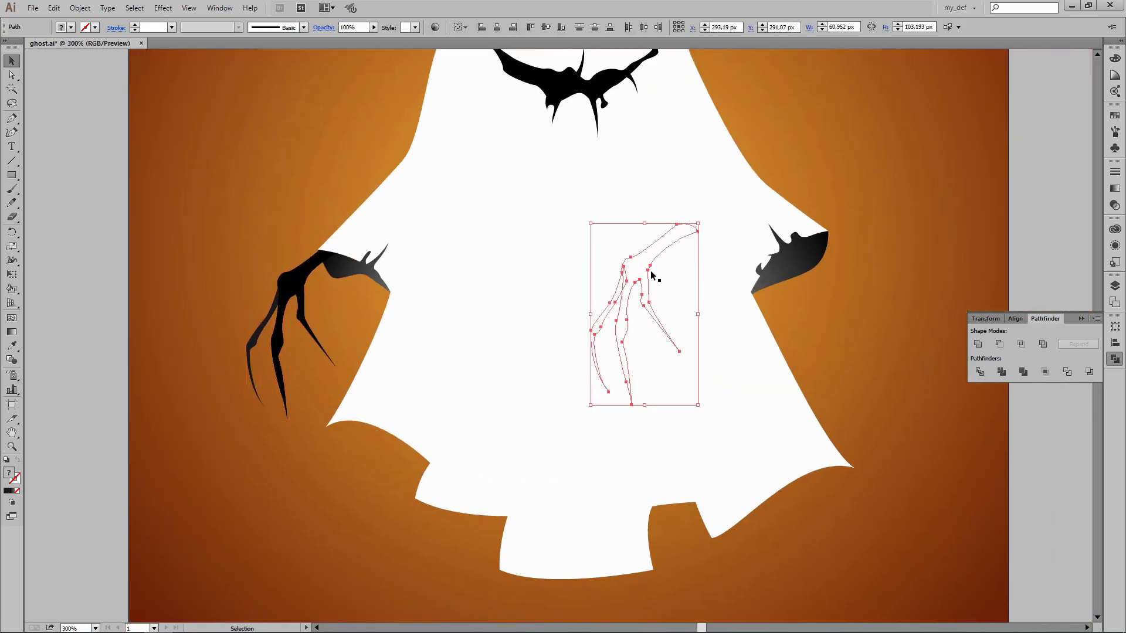
pyautogui.keyDown('ctrl'); pyautogui.click(754, 301); pyautogui.keyUp('ctrl')
pyautogui.hotkey('ctrl', 'z')
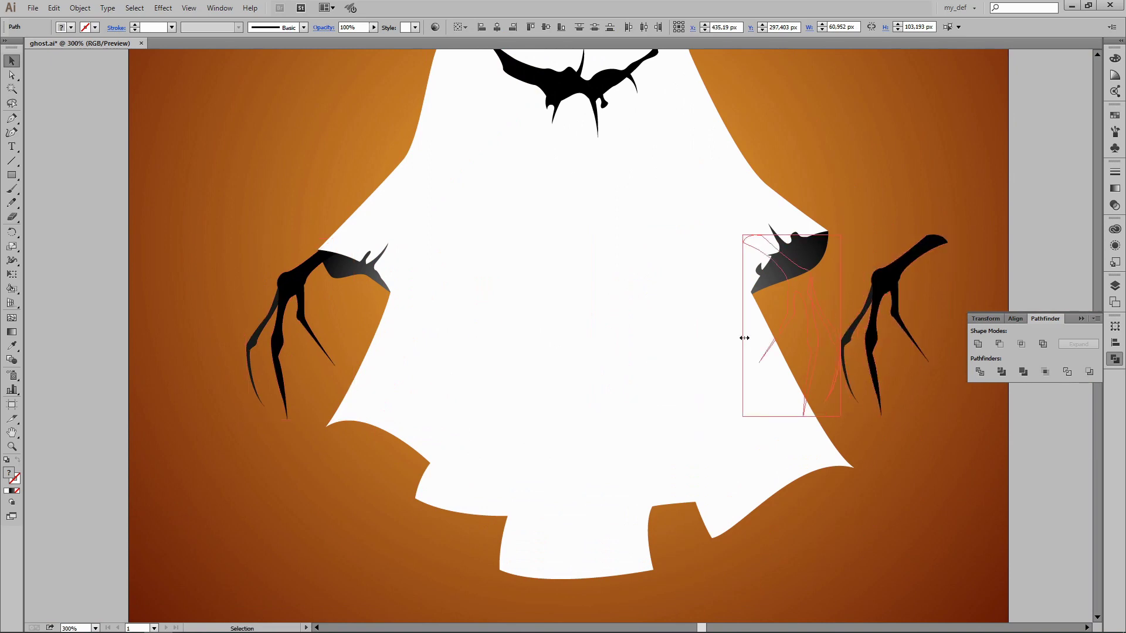
# - Move and rotate the mirrored claw onto the ghost's right sleeve and check it
pyautogui.moveTo(745, 325)
pyautogui.mouseDown()
pyautogui.moveTo(853, 296)
pyautogui.moveTo(850, 280)
pyautogui.mouseUp()
pyautogui.moveTo(878, 225); pyautogui.dragTo(829, 201)
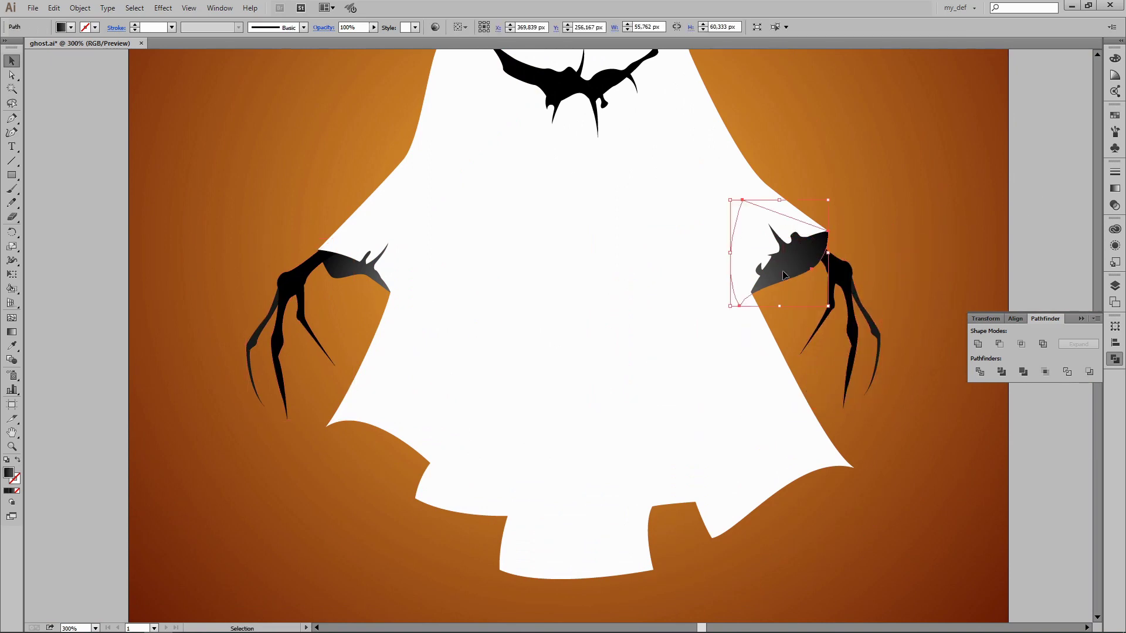
pyautogui.hotkey('ctrl', 'shift', 'a')
pyautogui.hotkey('ctrl', '-')
pyautogui.hotkey('ctrl', '+')
pyautogui.click(851, 329)
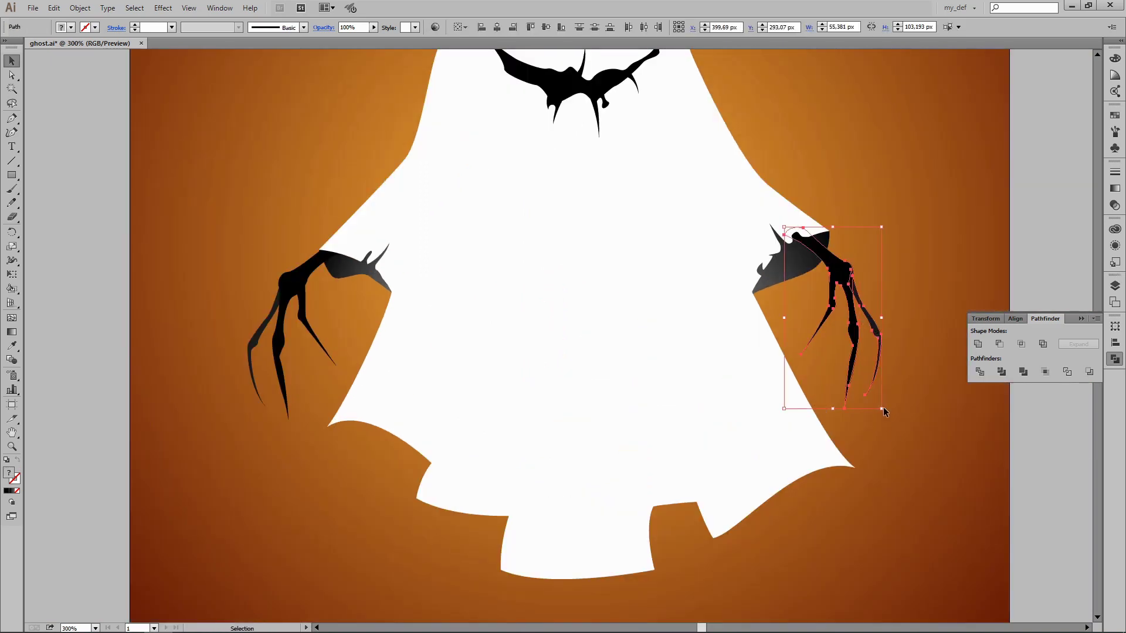
pyautogui.click(947, 270)
pyautogui.hotkey('ctrl', '-')
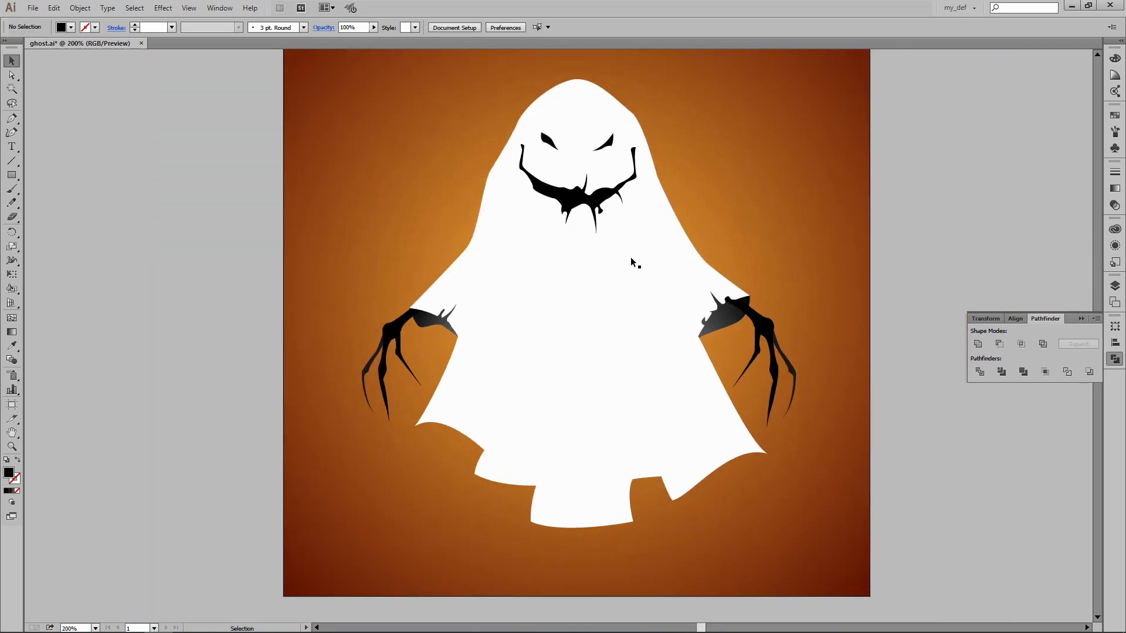
# - Draw a tear shape at the hem's left edge, fill it with the claw's dark gradient, and send it behind the body
pyautogui.hotkey('ctrl', '+')
pyautogui.scroll(-2, 549, 385)
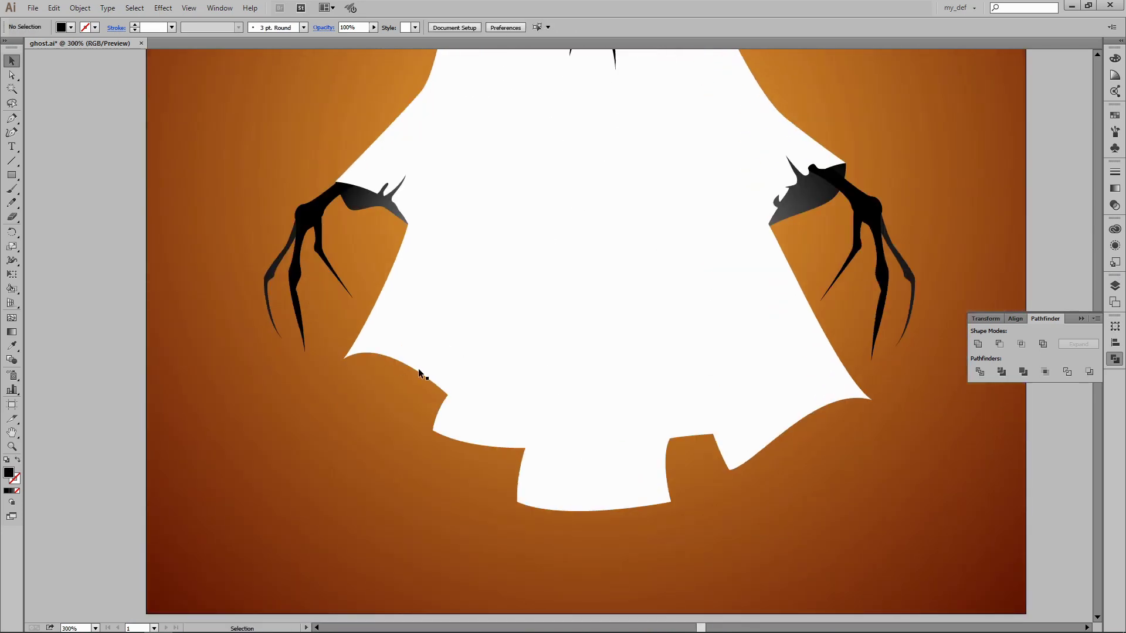
pyautogui.press('p')
pyautogui.moveTo(343, 358); pyautogui.dragTo(358, 378)
pyautogui.click(383, 374)
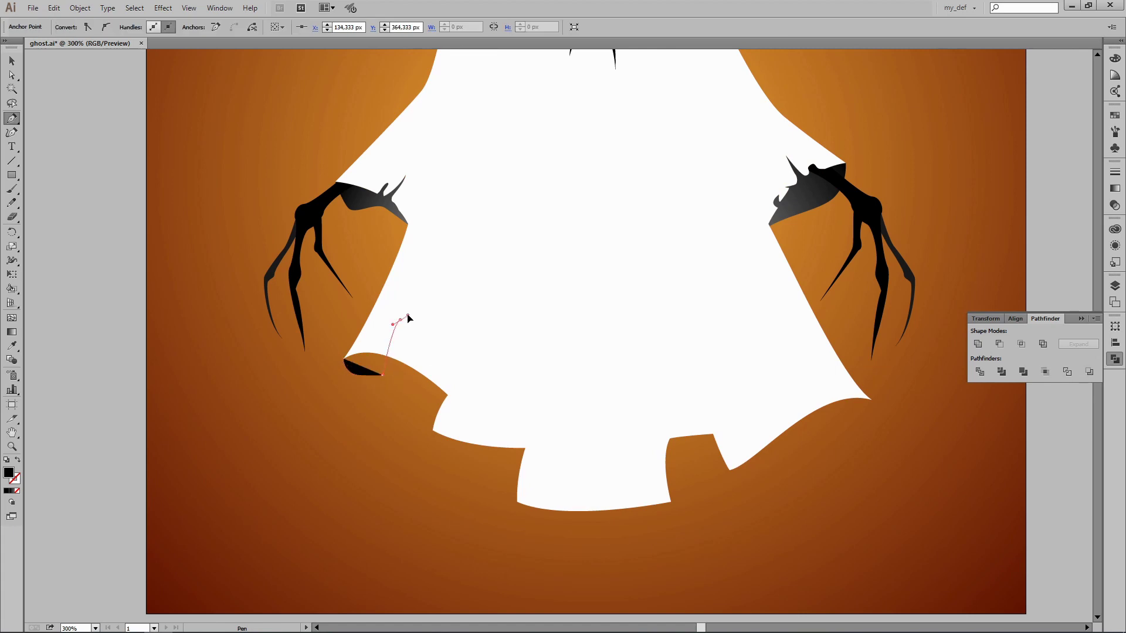
pyautogui.click(399, 320)
pyautogui.click(343, 358)
pyautogui.press('i')
pyautogui.click(376, 199)
pyautogui.press('v')
pyautogui.hotkey('ctrl', '[')
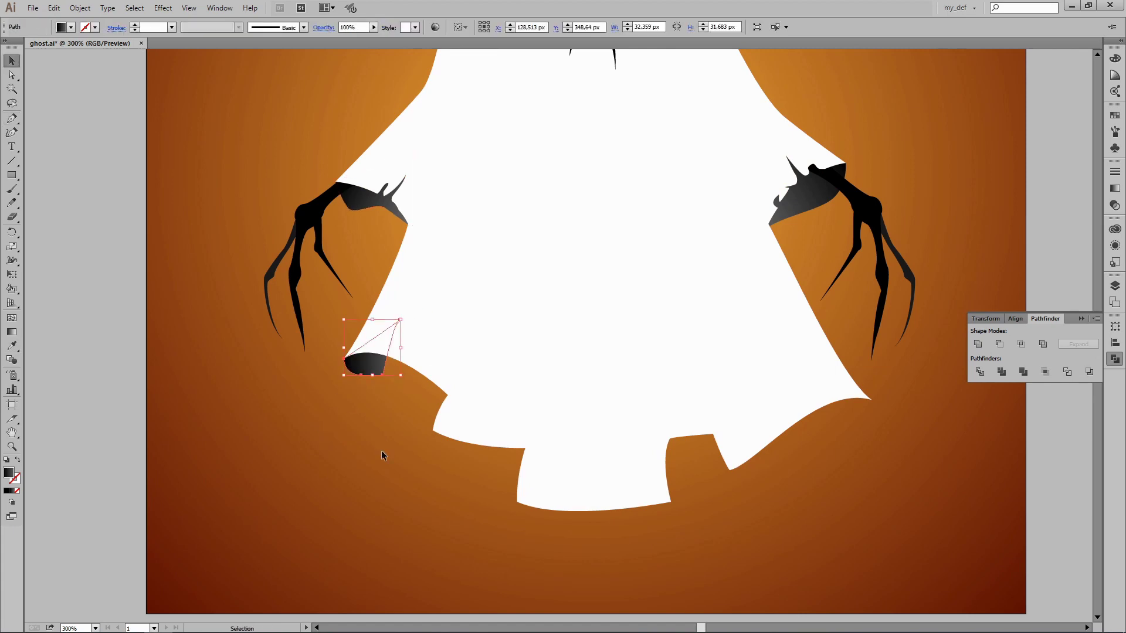
pyautogui.hotkey('ctrl', 'shift', 'a')
# - Draw a second curved tear shape along the hem and send it behind the ghost body
pyautogui.scroll(2, 381, 455)
pyautogui.scroll(2, 512, 374)
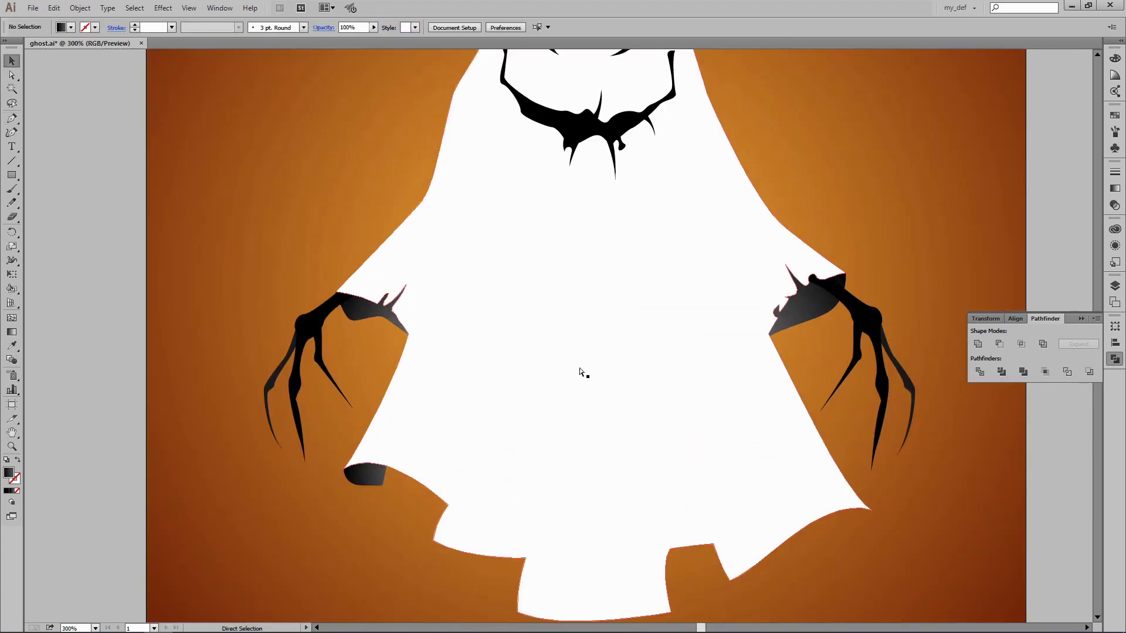
pyautogui.scroll(-1, 546, 375)
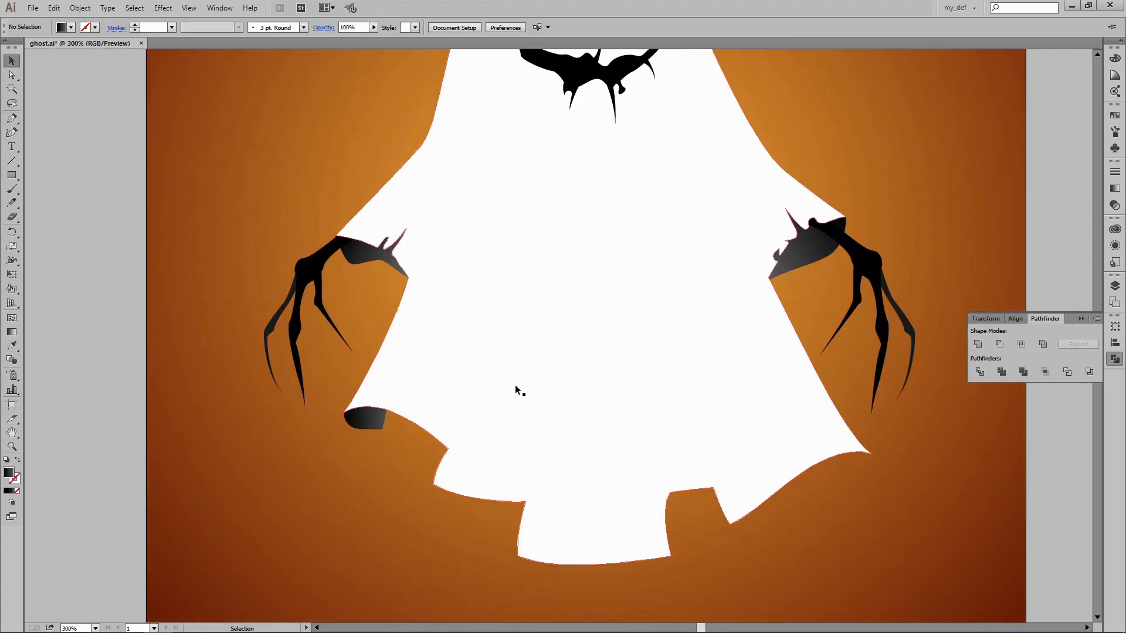
pyautogui.click(448, 451)
pyautogui.moveTo(458, 475); pyautogui.dragTo(457, 466)
pyautogui.click(433, 483)
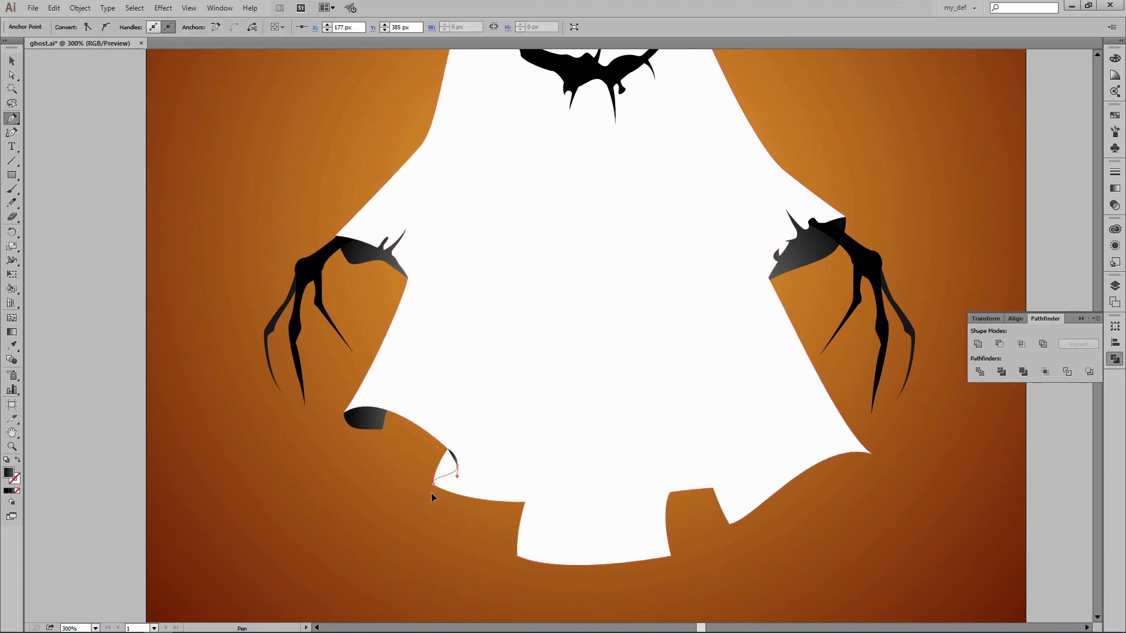
pyautogui.click(442, 418)
pyautogui.click(448, 450)
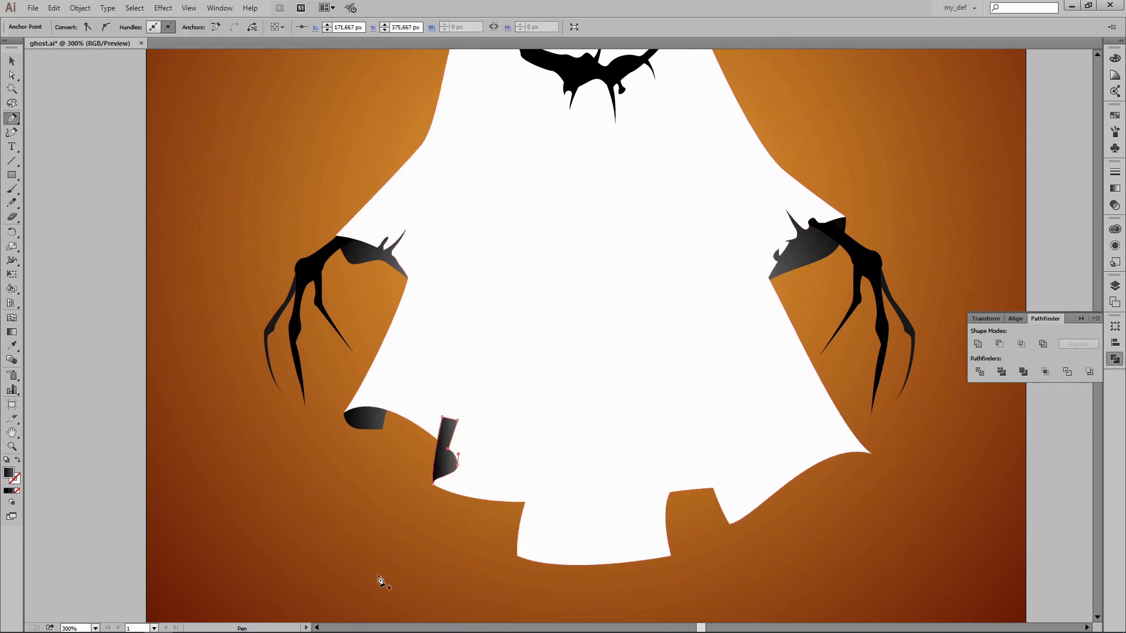
pyautogui.press('v')
pyautogui.hotkey('ctrl', '[')
pyautogui.click(414, 502)
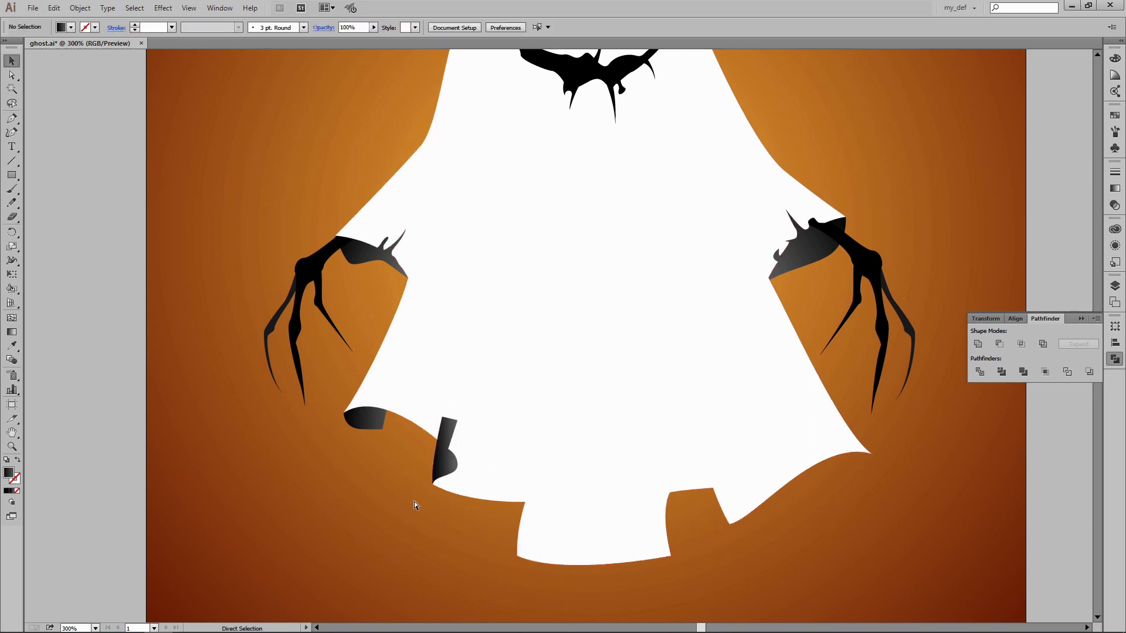
# - Reorient the second tear shape's gradient shading to run left to right
pyautogui.hotkey('ctrl', '+')
pyautogui.click(427, 516)
pyautogui.press('k')
pyautogui.hotkey('ctrl', '+')
pyautogui.hotkey('ctrl', '+')
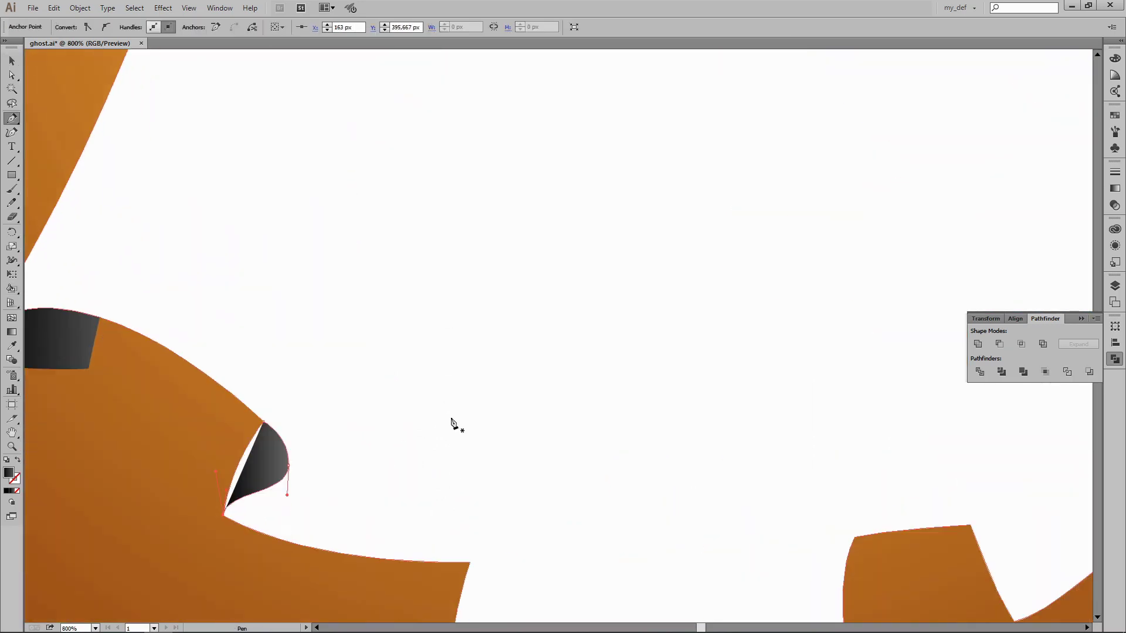
pyautogui.press('p')
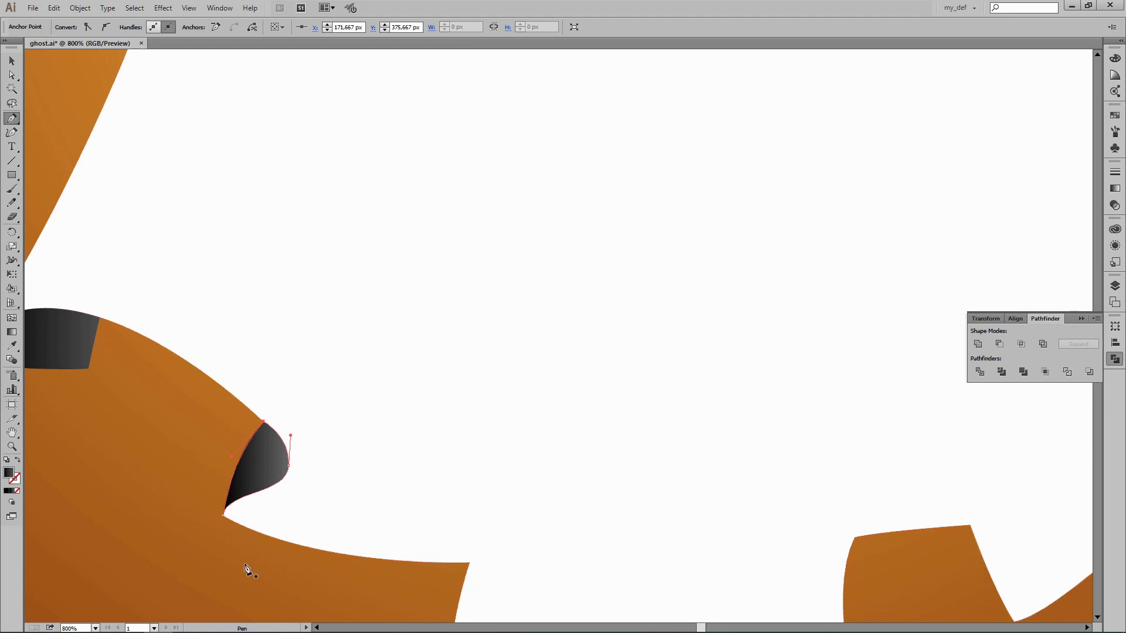
pyautogui.press('a')
pyautogui.hotkey('ctrl', '-')
pyautogui.hotkey('ctrl', '-')
pyautogui.hotkey('ctrl', '-')
pyautogui.click(414, 393)
pyautogui.hotkey('ctrl', '+')
pyautogui.hotkey('ctrl', '+')
pyautogui.hotkey('ctrl', '+')
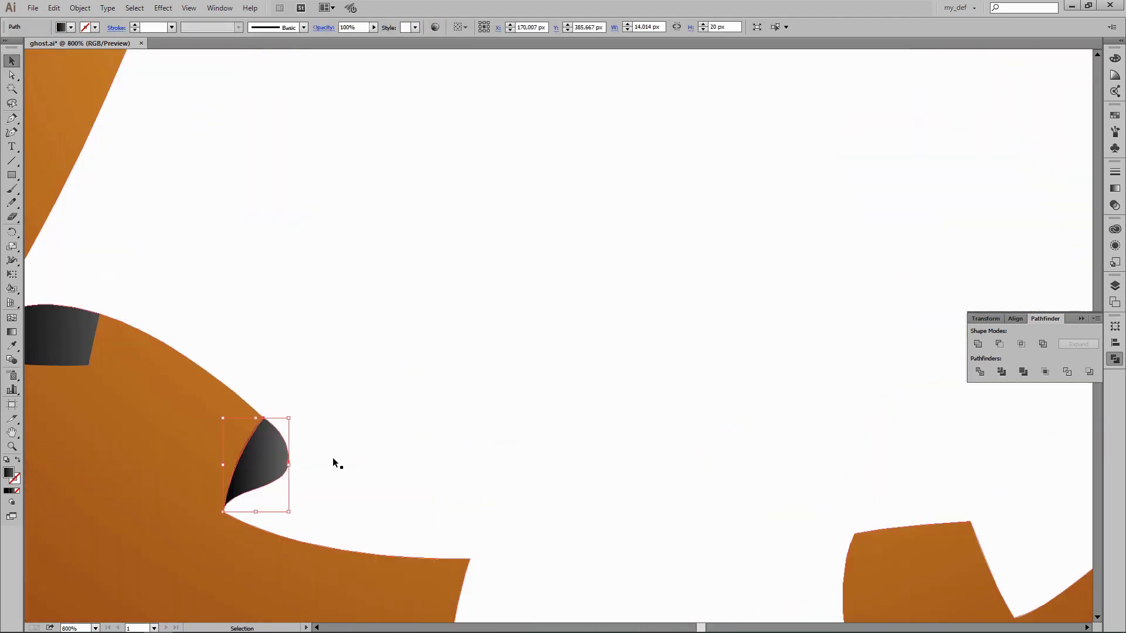
pyautogui.scroll(-2, 289, 409)
pyautogui.press('g')
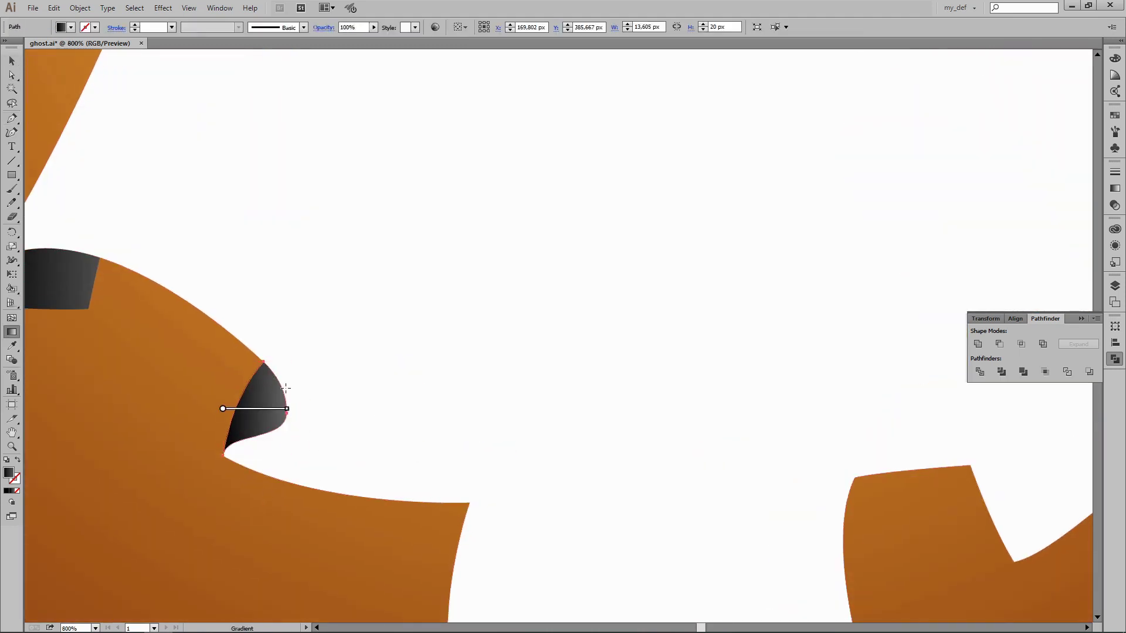
pyautogui.moveTo(222, 456); pyautogui.dragTo(276, 389)
# - Redirect the gradient shading across the first tear shape
pyautogui.scroll(1, 181, 419)
pyautogui.hscroll(-5, 181, 419)
pyautogui.click(317, 305)
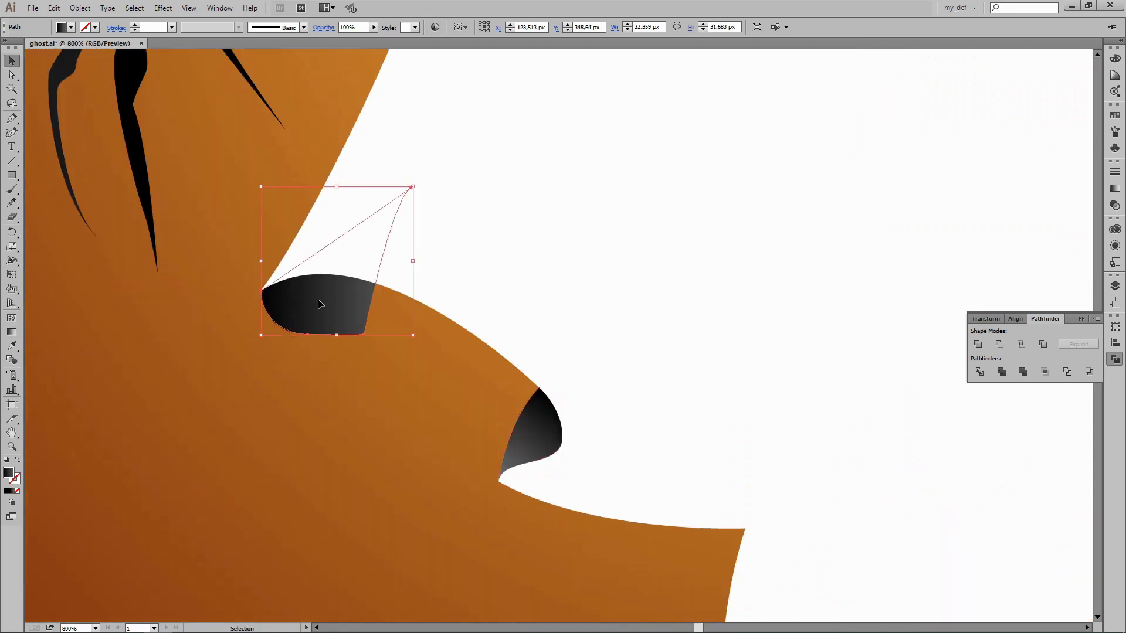
pyautogui.moveTo(332, 272); pyautogui.dragTo(360, 339)
pyautogui.press('v')
pyautogui.hotkey('ctrl', 'shift', 'a')
# - Run the black-to-gray gradient across the dark shapes at the left and right hands
pyautogui.moveTo(524, 241); pyautogui.dragTo(384, 381)
pyautogui.click(328, 294)
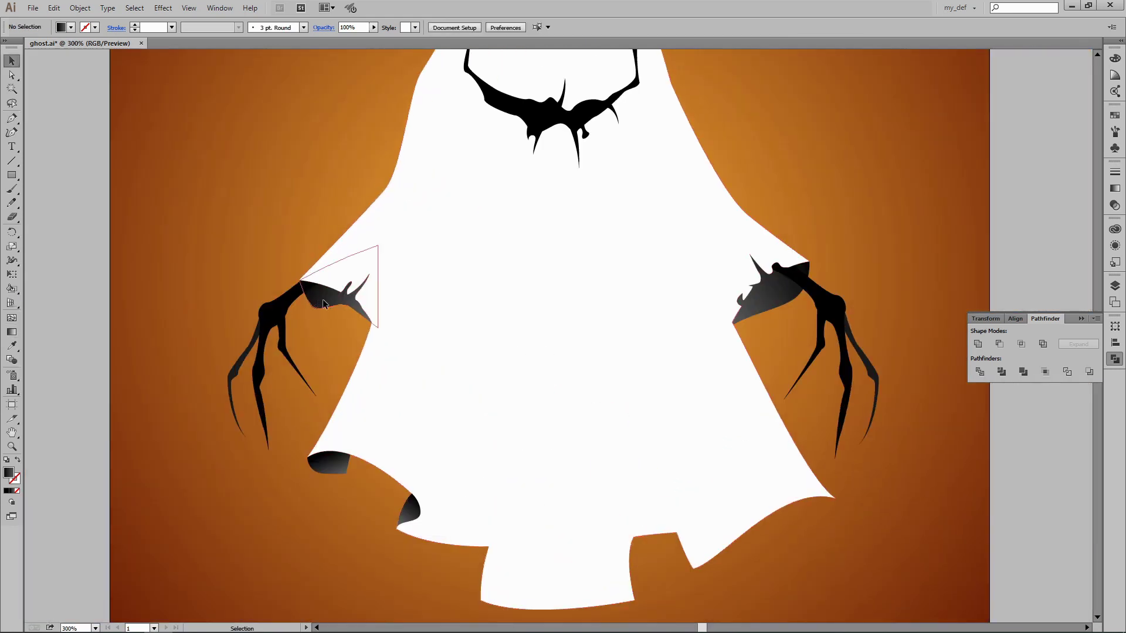
pyautogui.press('g')
pyautogui.moveTo(344, 290); pyautogui.dragTo(327, 330)
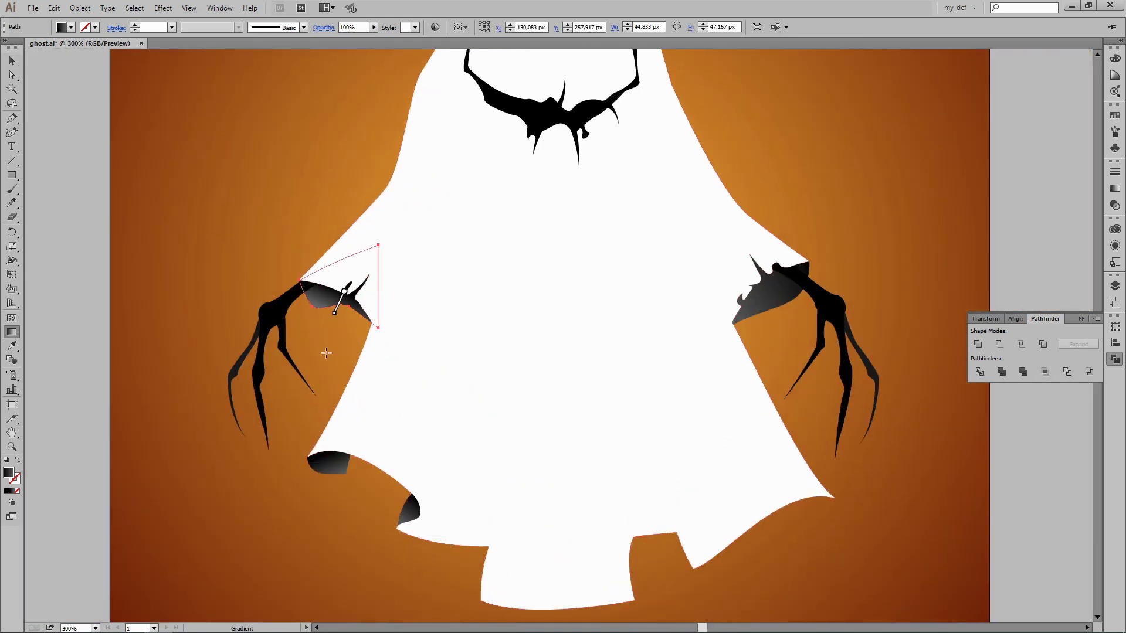
pyautogui.keyDown('ctrl'); pyautogui.click(768, 291); pyautogui.keyUp('ctrl')
pyautogui.moveTo(764, 274); pyautogui.dragTo(787, 311)
pyautogui.press('v')
pyautogui.hotkey('ctrl', 'shift', 'a')
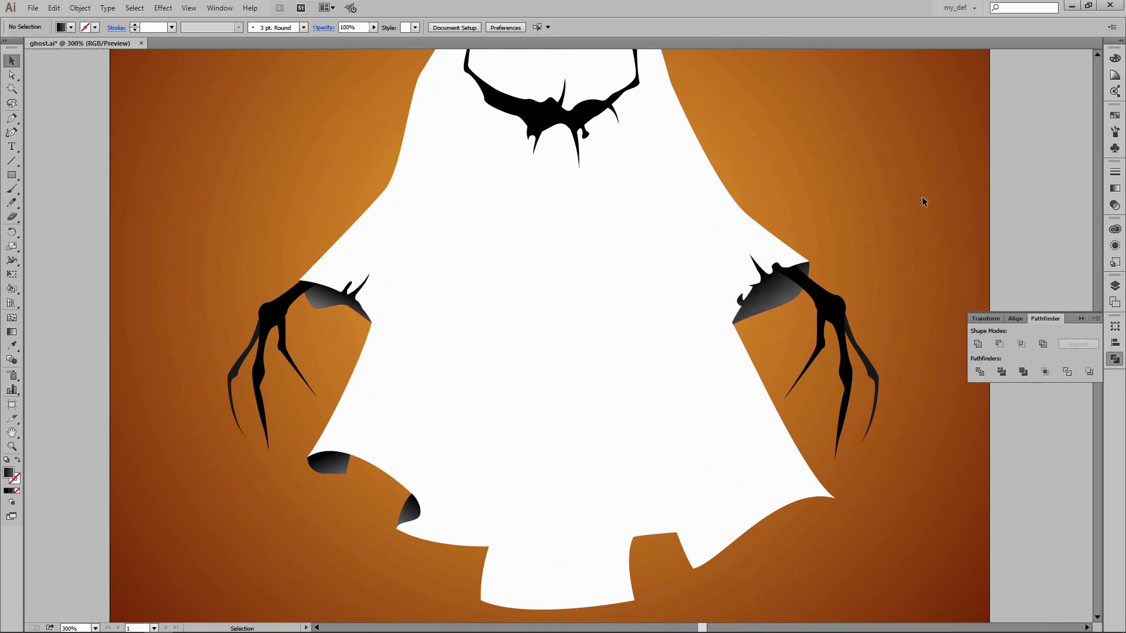
pyautogui.hotkey('ctrl', '0')
pyautogui.hotkey('ctrl', '+')
pyautogui.hotkey('ctrl', '+')
pyautogui.hotkey('ctrl', '+')
pyautogui.scroll(-1, 540, 359)
# - Draw a curved fold shape at the hem's left notch
pyautogui.moveTo(626, 527); pyautogui.dragTo(556, 410)
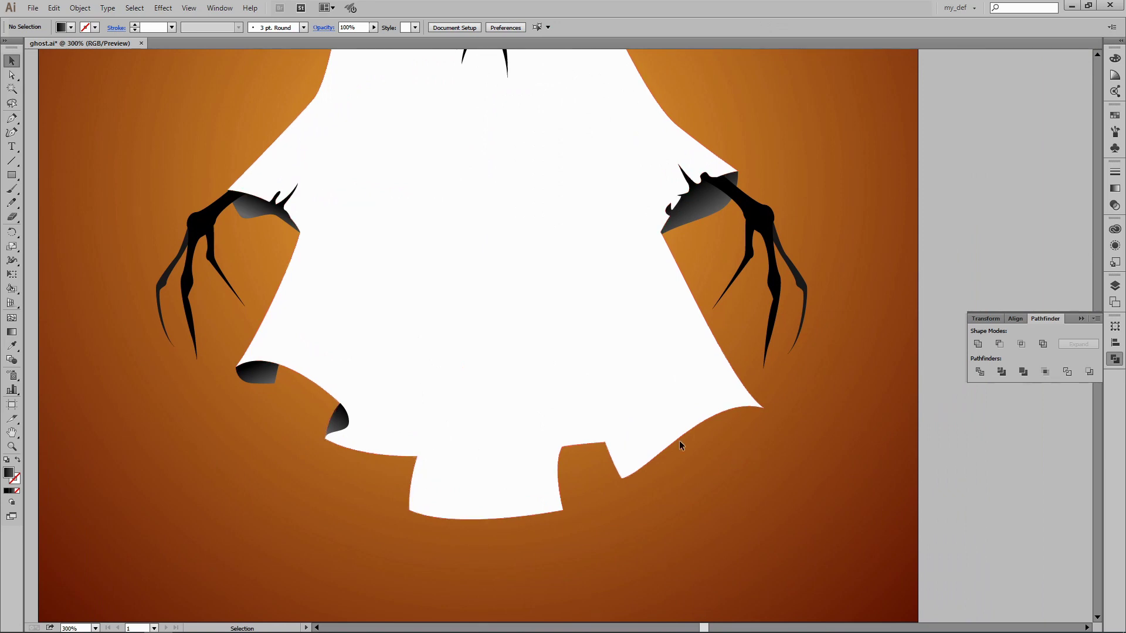
pyautogui.click(417, 457)
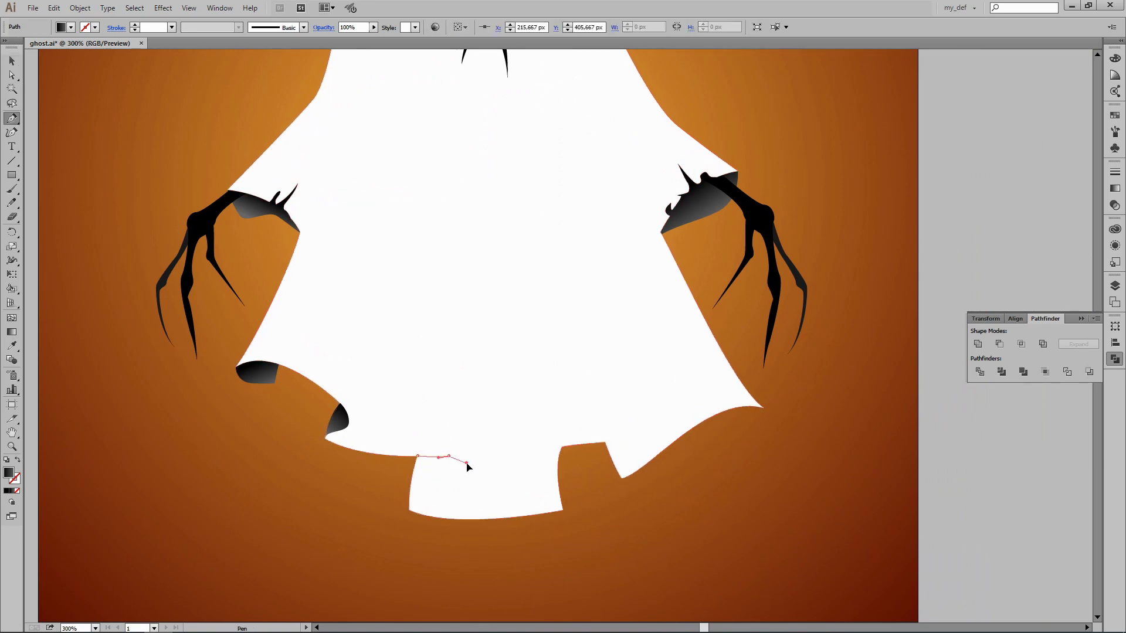
pyautogui.moveTo(410, 510); pyautogui.dragTo(410, 538)
pyautogui.click(417, 458)
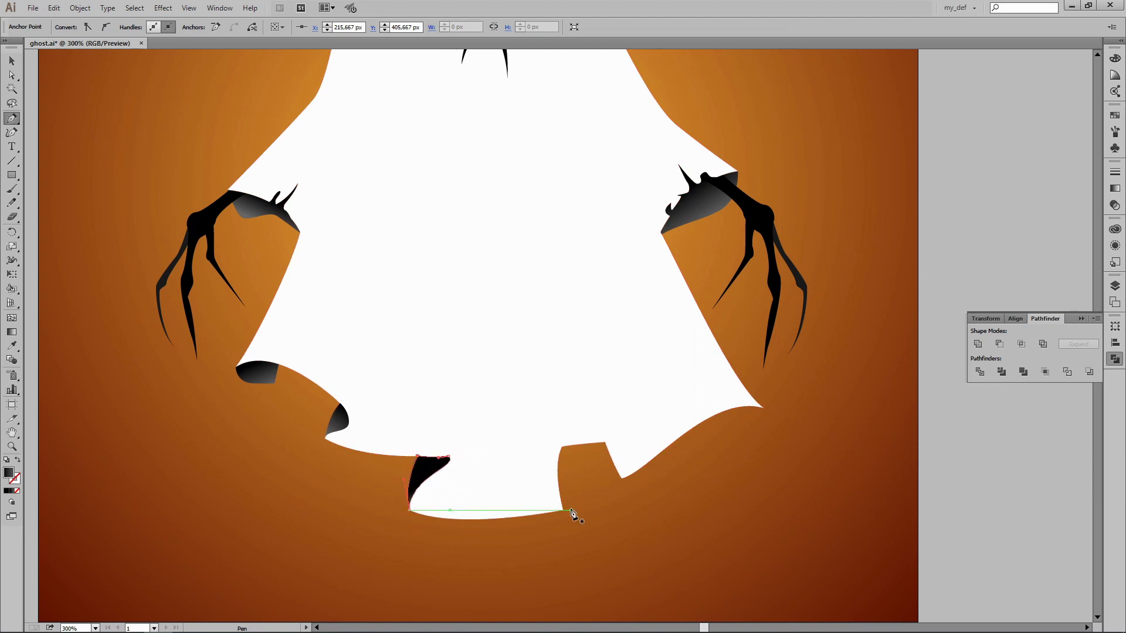
pyautogui.hotkey('ctrl', '-')
pyautogui.hotkey('ctrl', '=')
pyautogui.hotkey('ctrl', '=')
pyautogui.hotkey('ctrl', '=')
pyautogui.moveTo(378, 332); pyautogui.dragTo(522, 141)
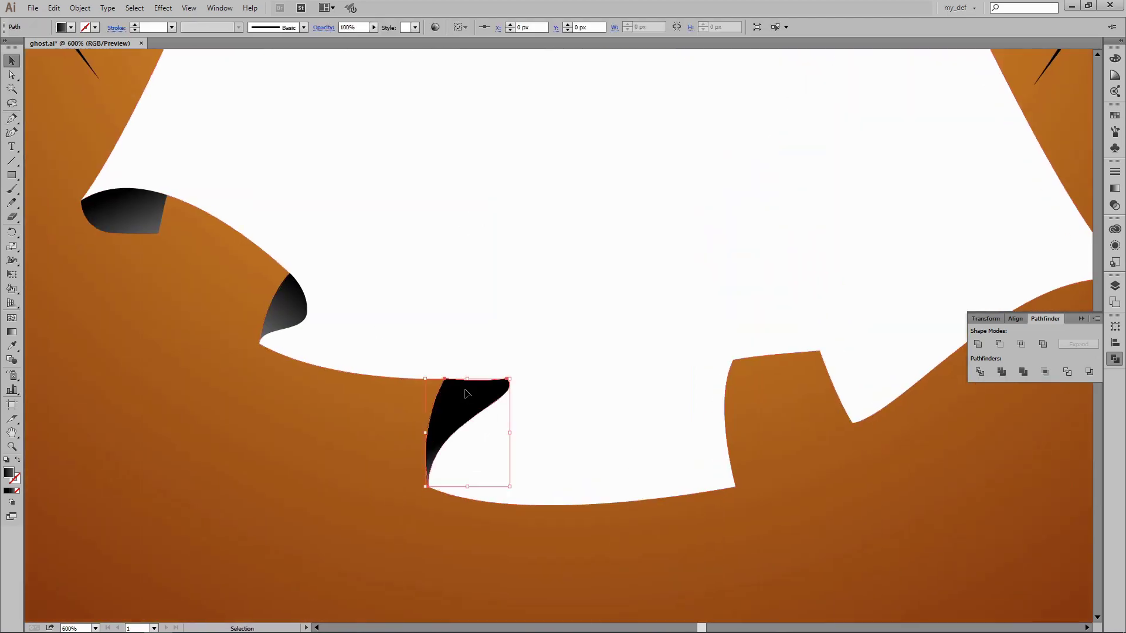
pyautogui.hotkey('ctrl', '=')
pyautogui.hotkey('ctrl', '=')
# - Reshape the curl at the top of the left notch fold
pyautogui.press('a')
pyautogui.click(332, 365)
pyautogui.moveTo(332, 365); pyautogui.dragTo(460, 375)
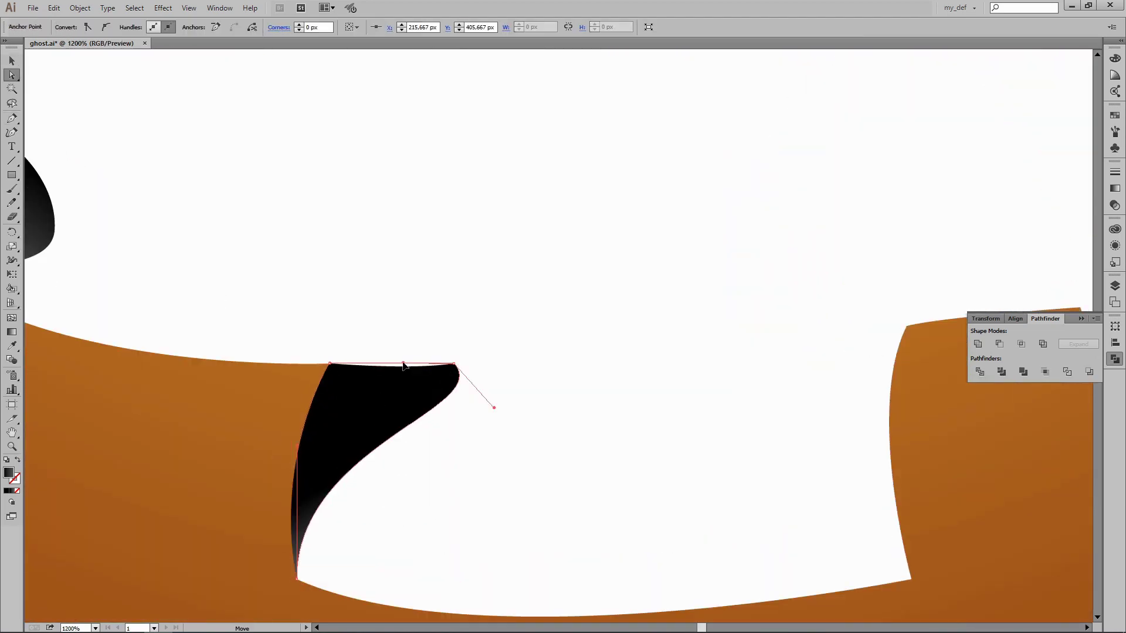
pyautogui.press('v')
pyautogui.click(150, 464)
pyautogui.hotkey('ctrl', '-')
pyautogui.hotkey('ctrl', '-')
pyautogui.hotkey('ctrl', '-')
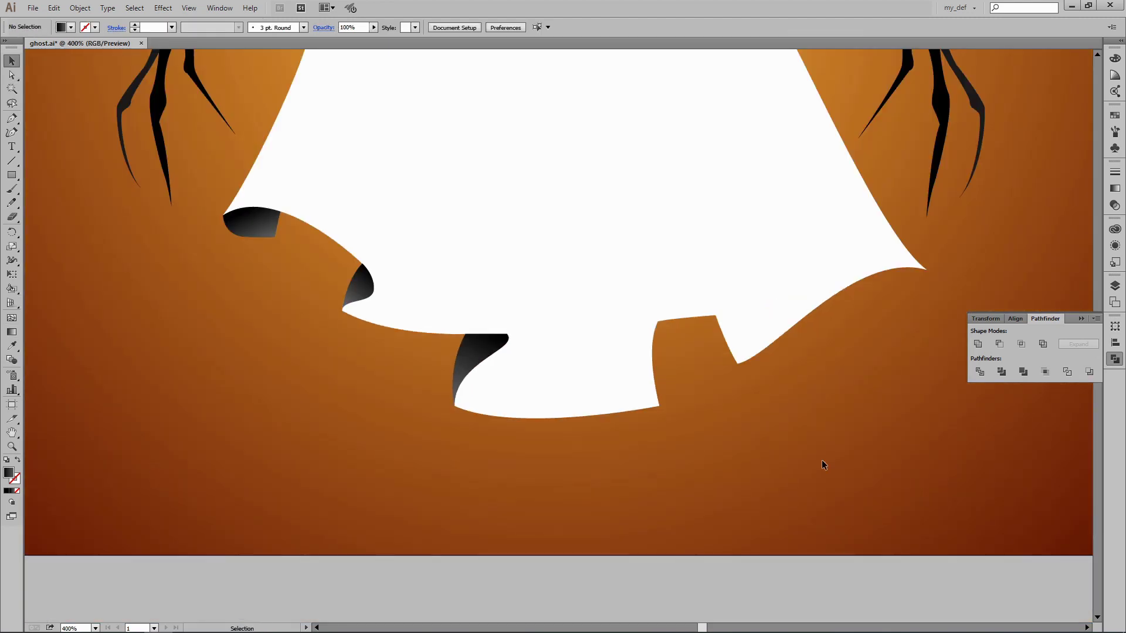
pyautogui.scroll(2, 597, 382)
# - Draw a fold shape at the hem's right tip and send it behind the ghost
pyautogui.press('p')
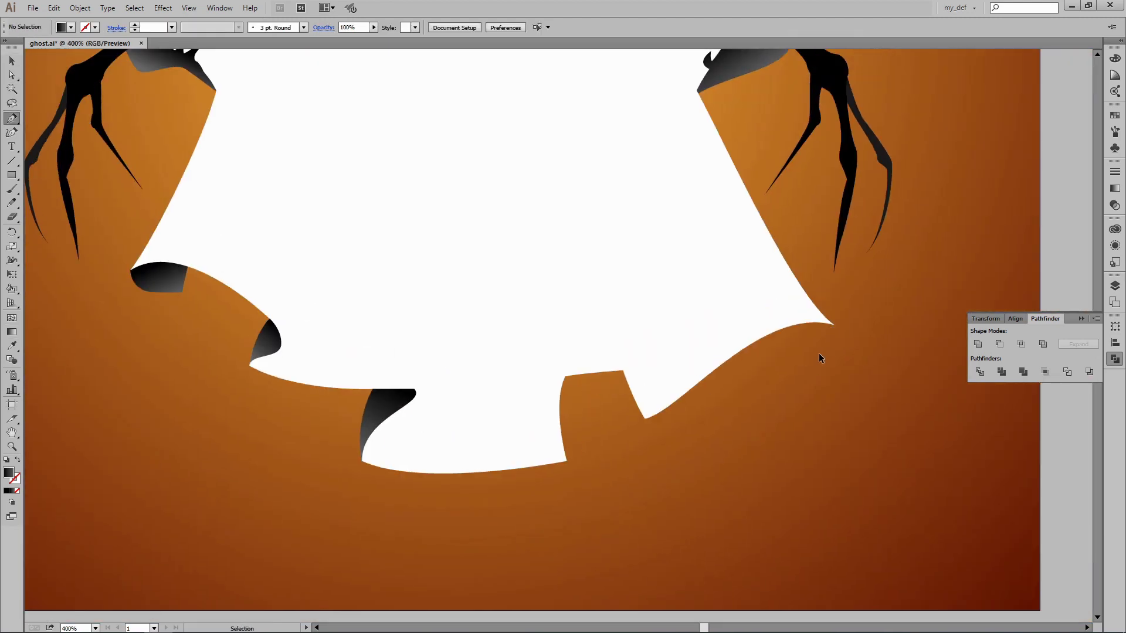
pyautogui.click(833, 324)
pyautogui.click(685, 386)
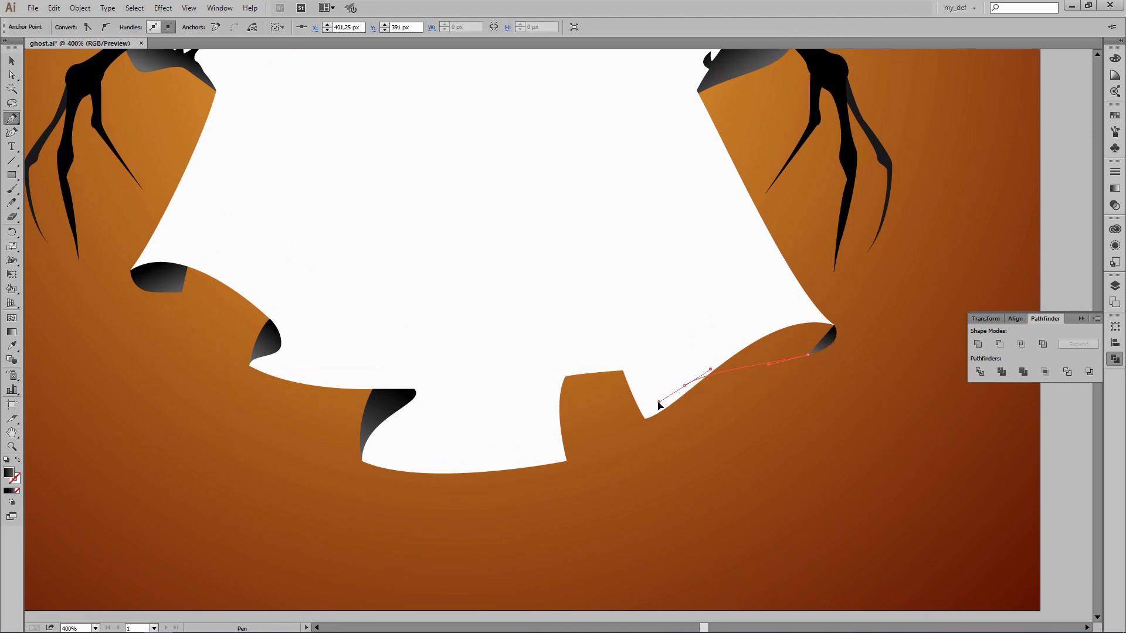
pyautogui.click(738, 270)
pyautogui.click(834, 323)
pyautogui.press('v')
pyautogui.hotkey('ctrl', '[')
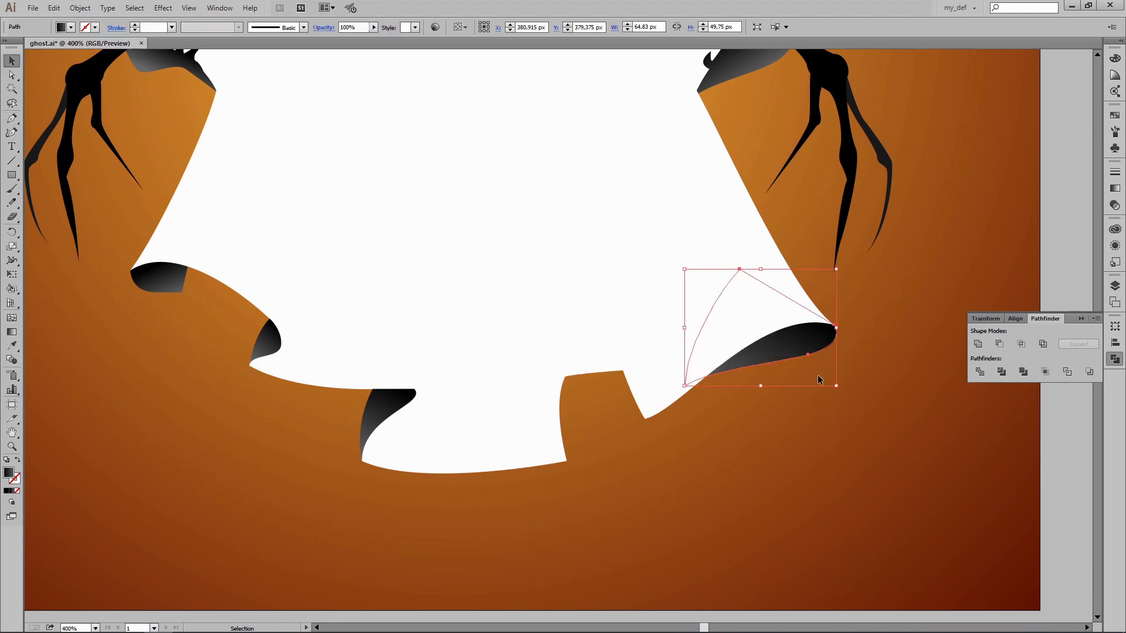
pyautogui.hotkey('ctrl', 'shift', 'a')
pyautogui.scroll(1, 685, 382)
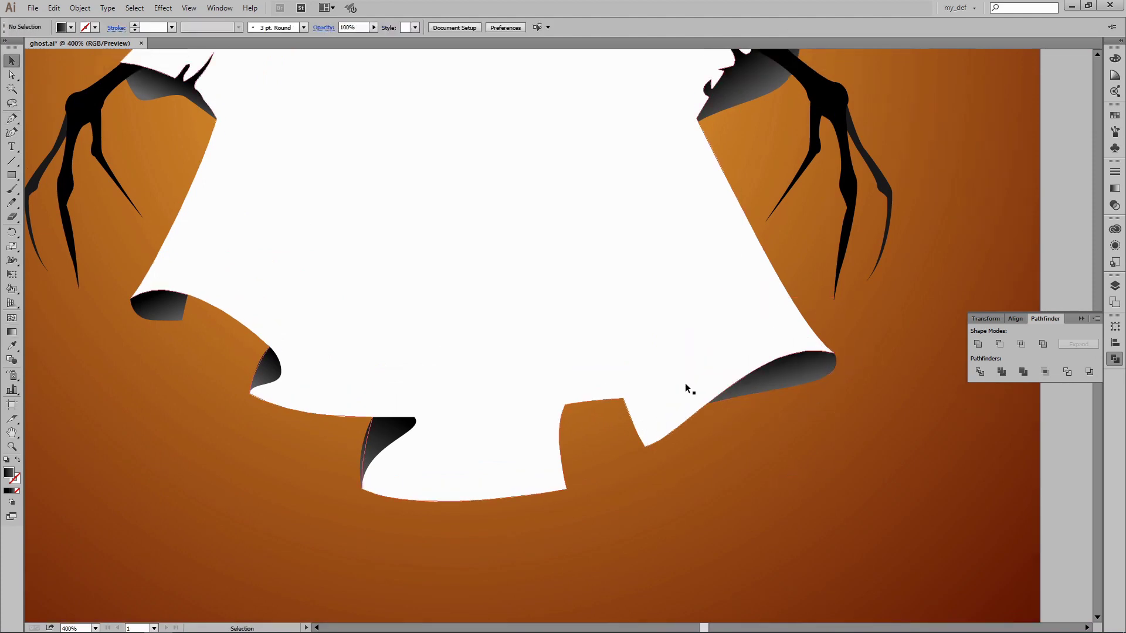
# - Draw two curved fold shapes at the centre notch and just left of it
pyautogui.press('p')
pyautogui.moveTo(652, 398); pyautogui.dragTo(665, 399)
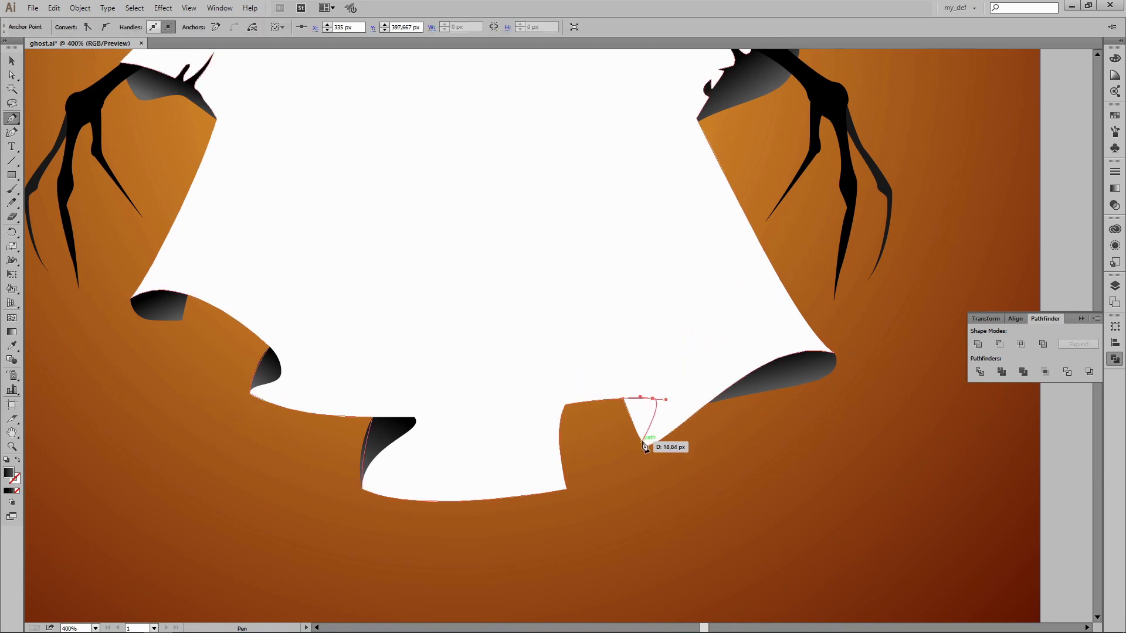
pyautogui.moveTo(644, 446); pyautogui.dragTo(656, 471)
pyautogui.click(623, 401)
pyautogui.click(565, 404)
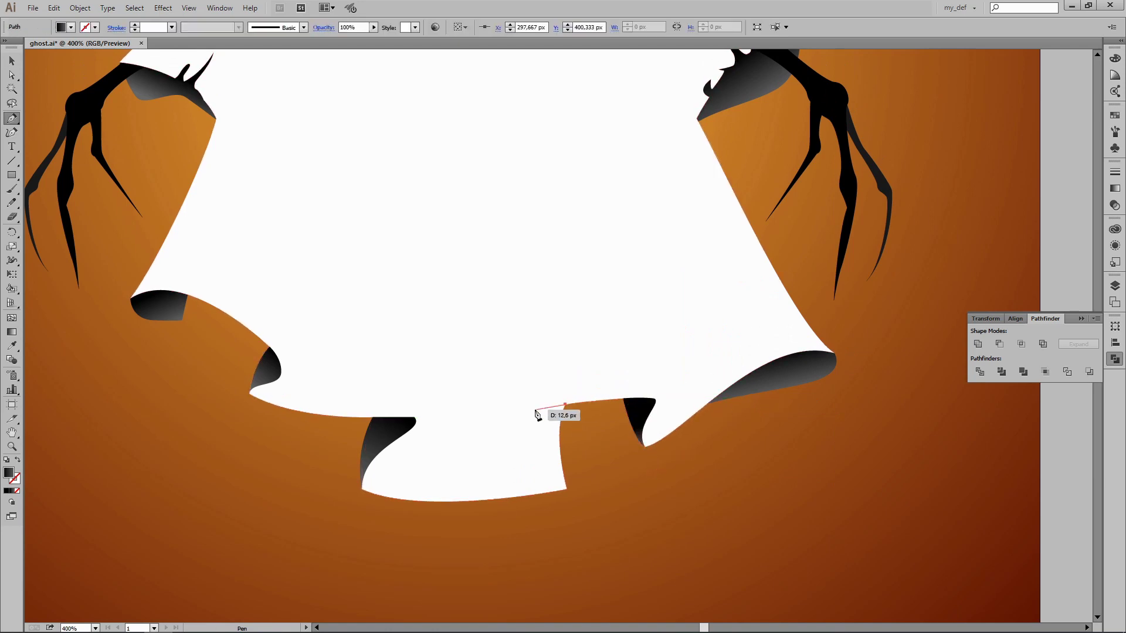
pyautogui.moveTo(508, 428); pyautogui.dragTo(521, 447)
pyautogui.moveTo(566, 488); pyautogui.dragTo(548, 520)
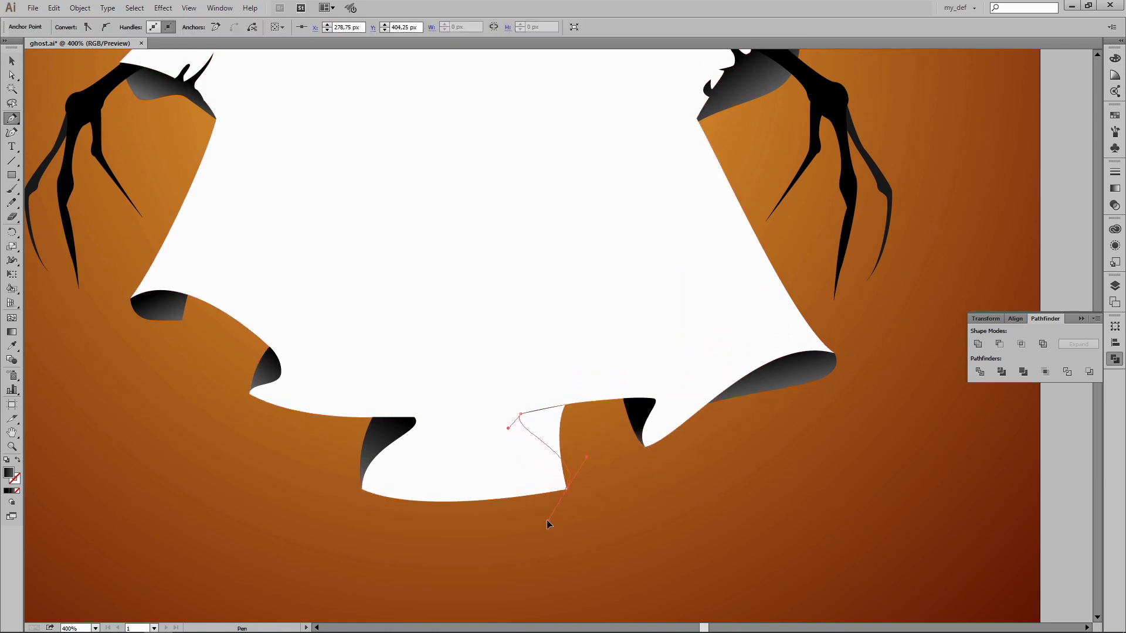
pyautogui.click(566, 405)
# - Run the gradient downward across the centre fold shape
pyautogui.press('v')
pyautogui.click(569, 489)
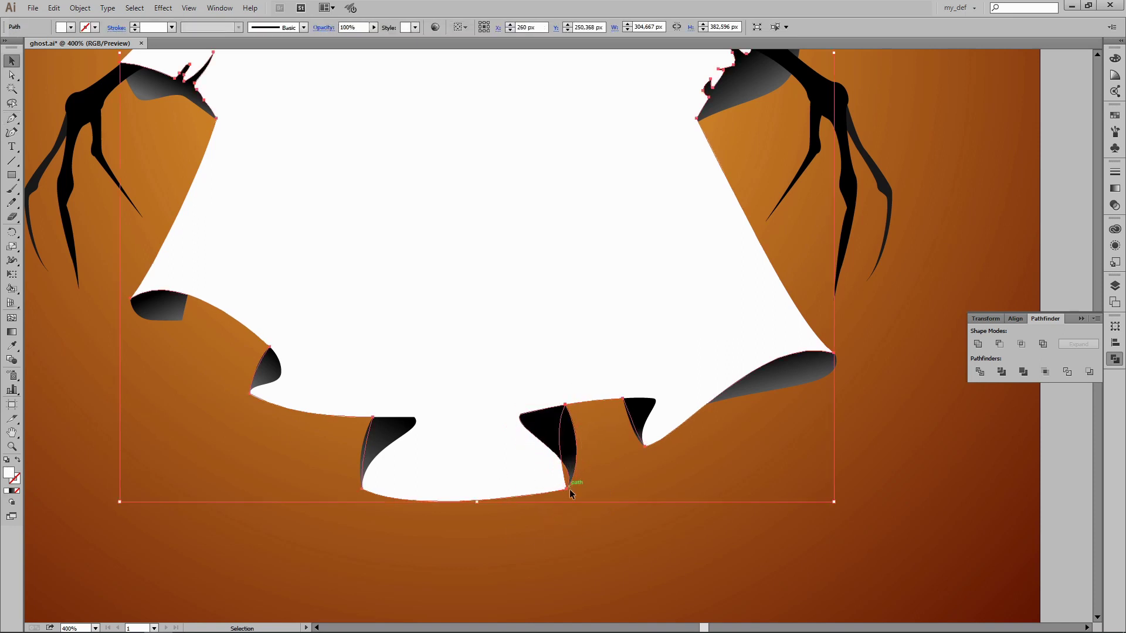
pyautogui.press('a')
pyautogui.click(556, 435)
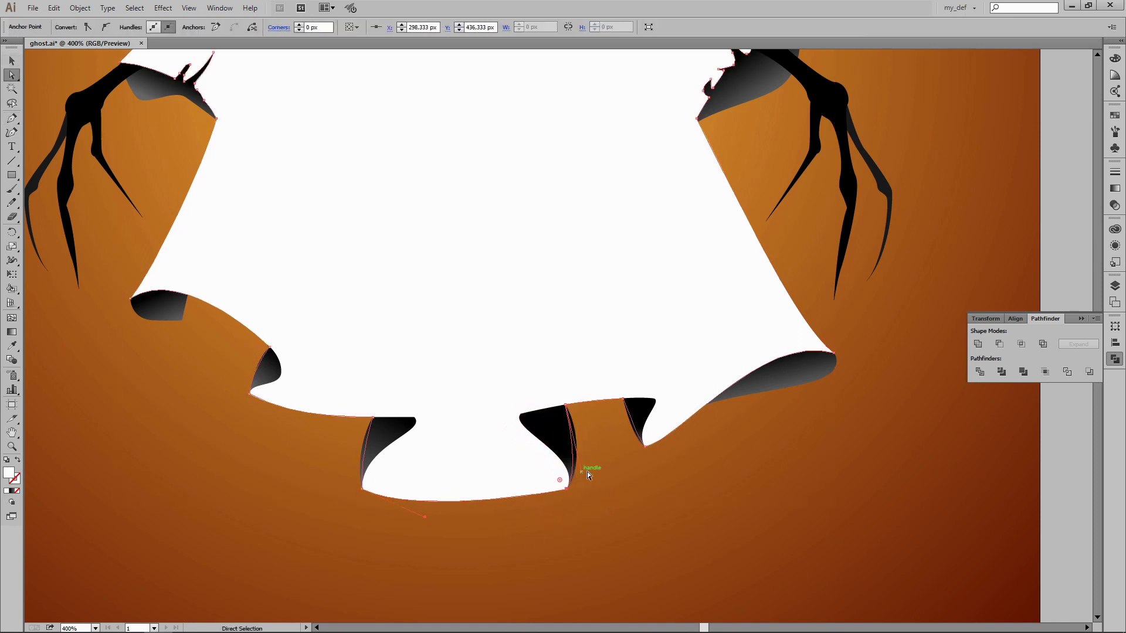
pyautogui.press('g')
pyautogui.moveTo(558, 414); pyautogui.dragTo(564, 475)
# - Give the small right-notch fold a black-to-gray gradient, then select the ghost body
pyautogui.press('v')
pyautogui.click(639, 414)
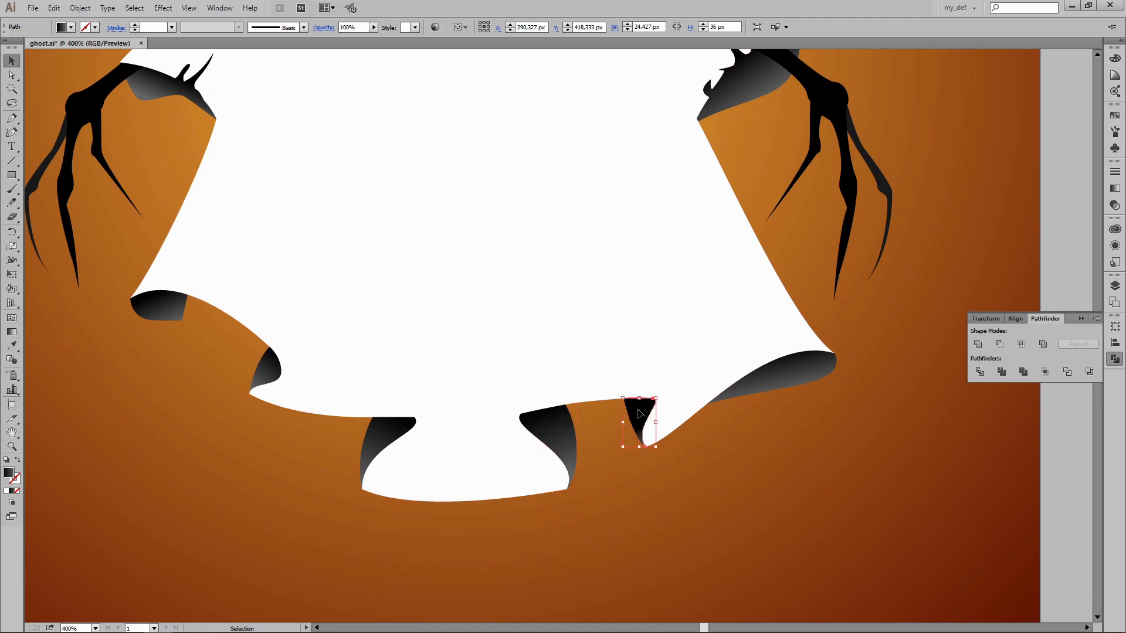
pyautogui.press('g')
pyautogui.moveTo(639, 414); pyautogui.dragTo(658, 459)
pyautogui.press('v')
pyautogui.click(660, 519)
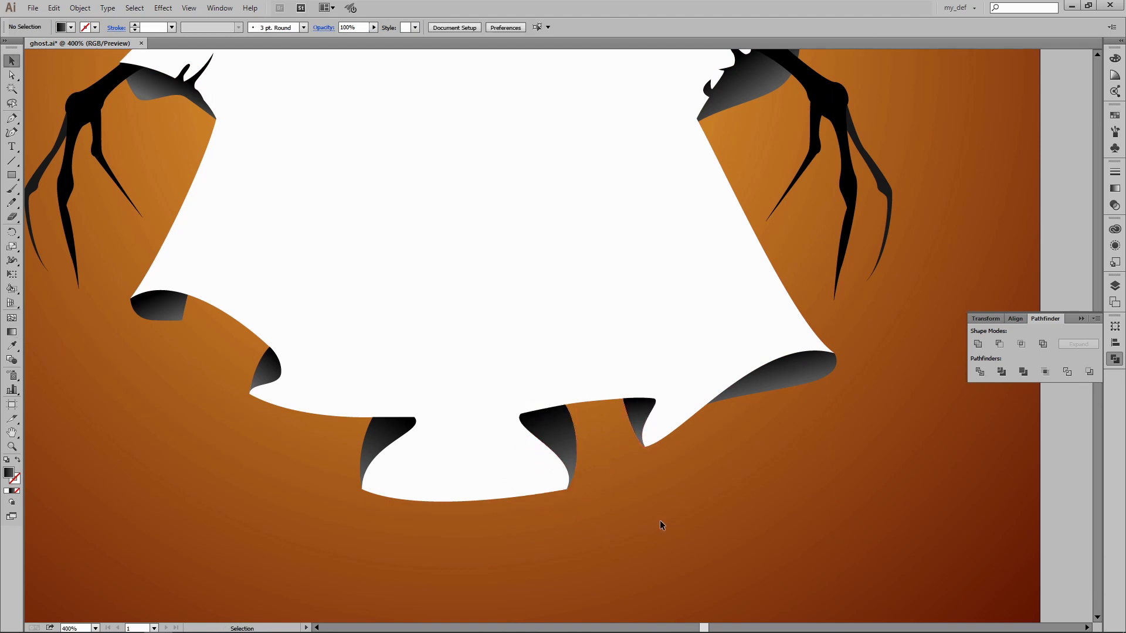
pyautogui.hotkey('ctrl', '-')
pyautogui.moveTo(657, 298); pyautogui.dragTo(671, 402)
pyautogui.click(566, 352)
# - Fill the ghost body with light gray from the swatches
pyautogui.click(71, 27)
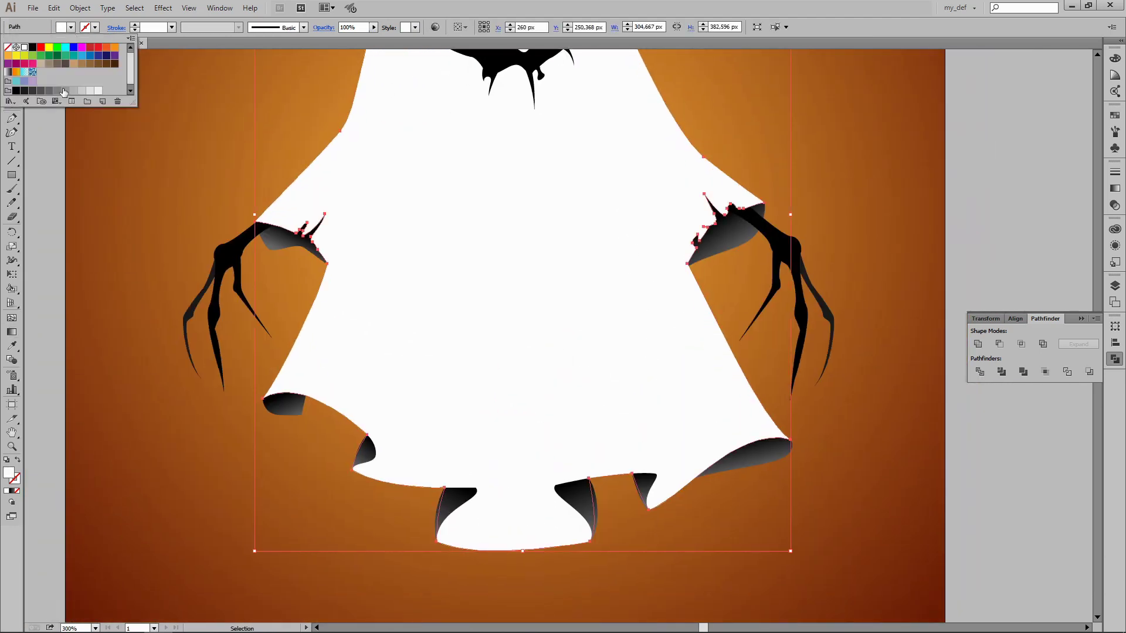
pyautogui.click(73, 91)
pyautogui.click(108, 120)
pyautogui.scroll(3, 820, 227)
pyautogui.scroll(3, 466, 168)
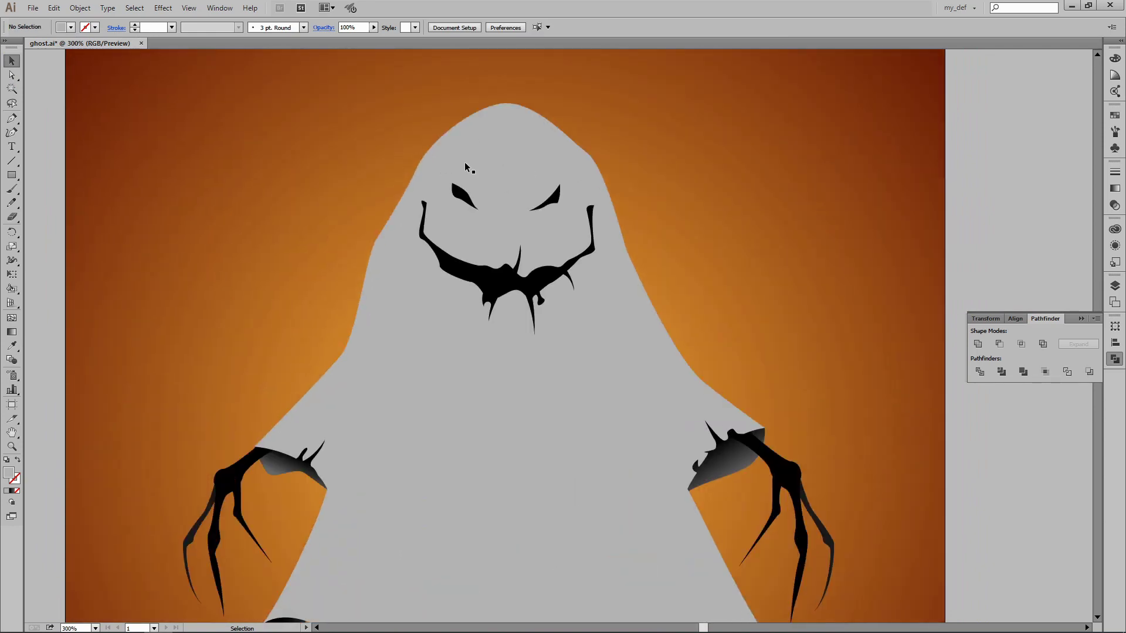
# - Draw a closed highlight shape over the top of the ghost's head
pyautogui.click(423, 165)
pyautogui.click(483, 111)
pyautogui.click(566, 145)
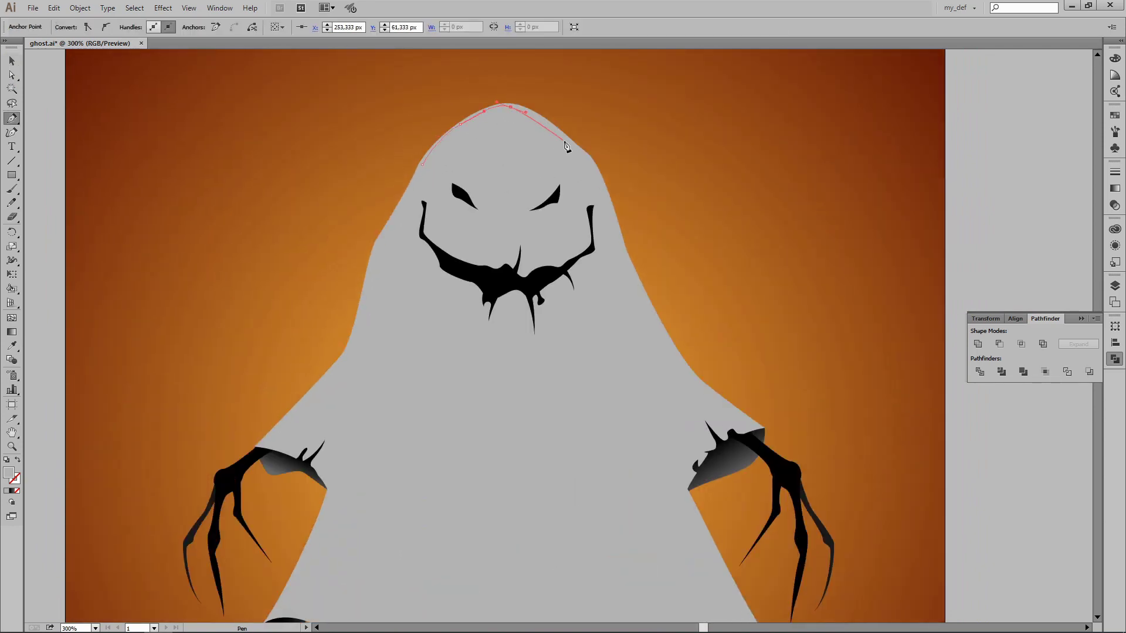
pyautogui.click(545, 222)
pyautogui.click(506, 226)
pyautogui.click(452, 217)
pyautogui.click(421, 167)
pyautogui.press('v')
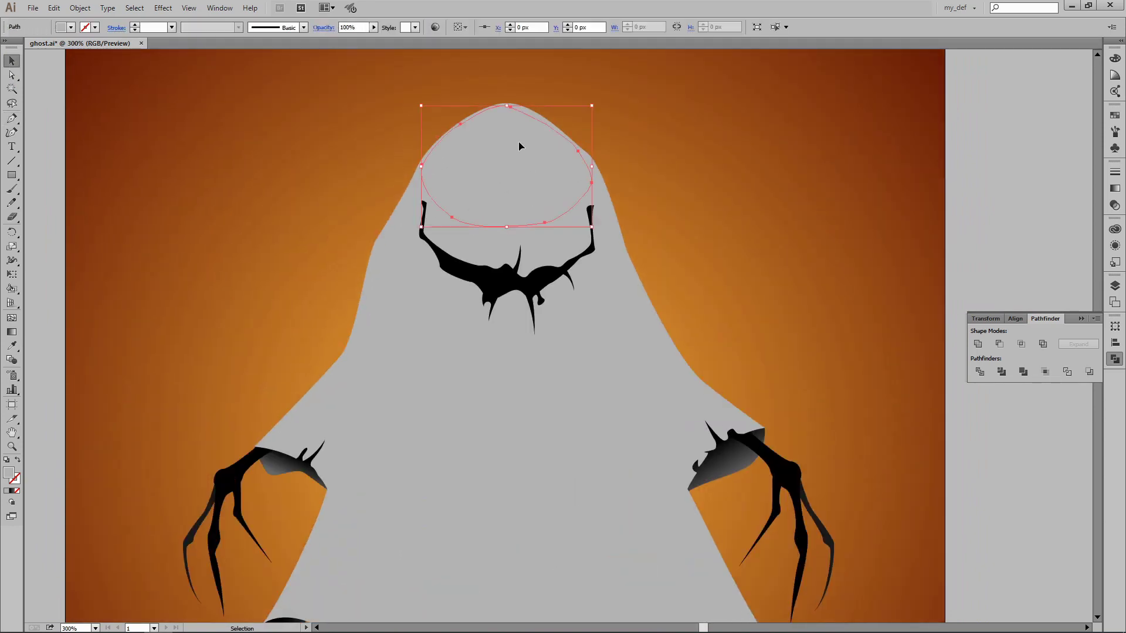
# - Fill the head highlight with a linear gradient and set its blend mode to Screen
pyautogui.click(1115, 188)
pyautogui.click(1053, 179)
pyautogui.click(1046, 195)
pyautogui.doubleClick(1083, 260)
pyautogui.click(942, 293)
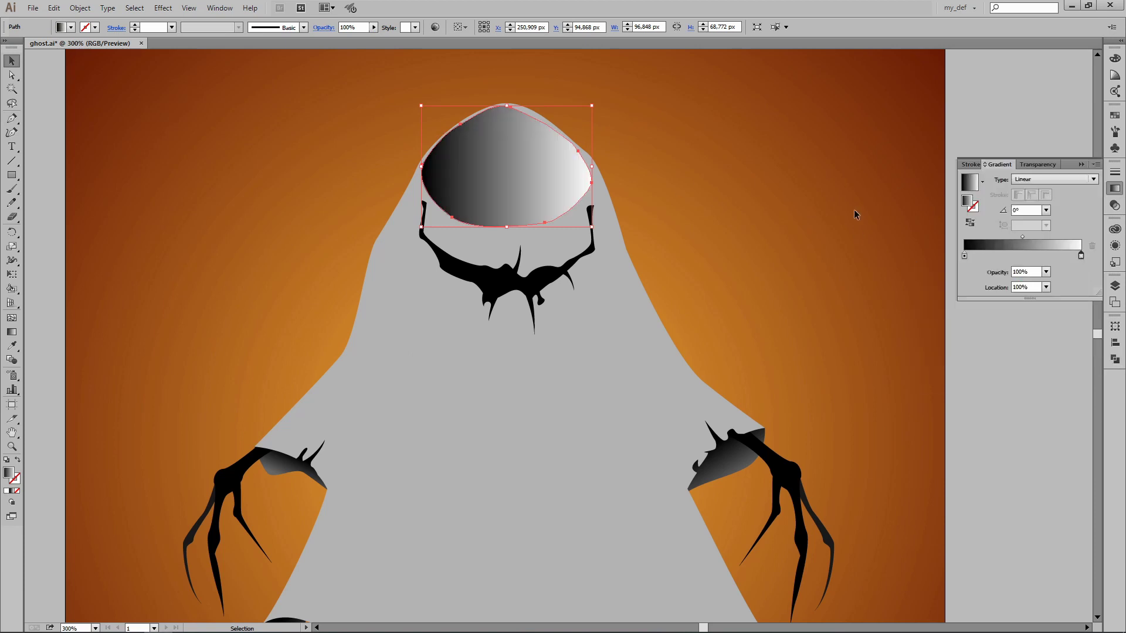
pyautogui.click(1032, 164)
pyautogui.click(996, 179)
pyautogui.click(1002, 243)
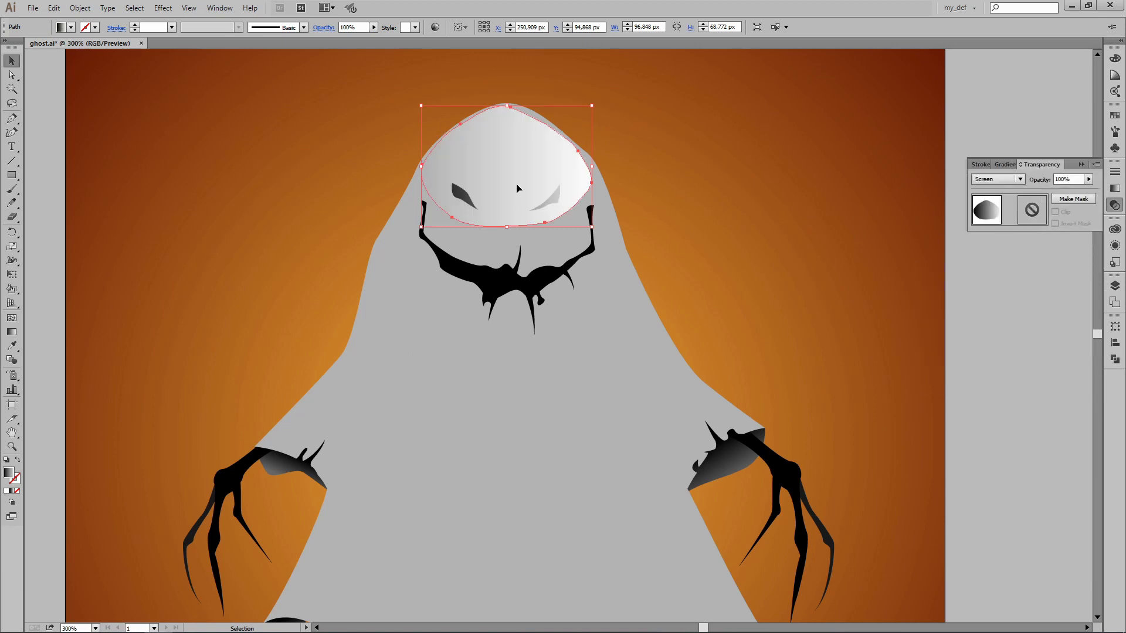
# - Run the head gradient vertically and reverse it to white-to-black
pyautogui.press('g')
pyautogui.moveTo(500, 113); pyautogui.dragTo(511, 229)
pyautogui.click(1005, 164)
pyautogui.moveTo(964, 256)
pyautogui.mouseDown()
pyautogui.moveTo(1040, 263)
pyautogui.moveTo(964, 256)
pyautogui.mouseUp()
pyautogui.moveTo(1037, 255); pyautogui.dragTo(1081, 256)
pyautogui.press('v')
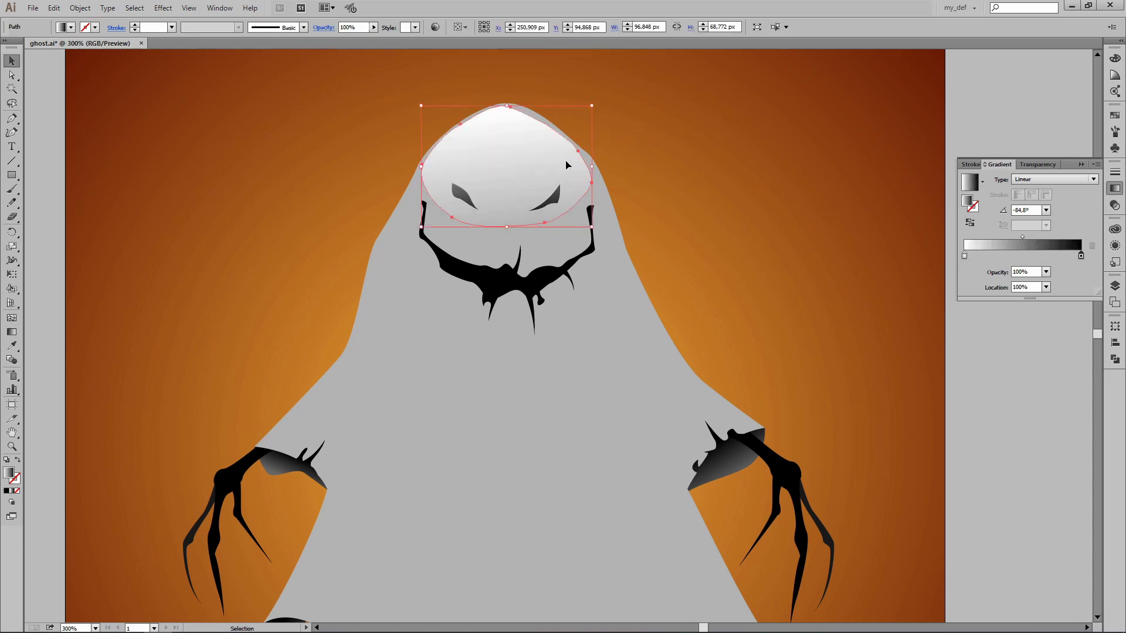
pyautogui.hotkey('ctrl', 'z')
pyautogui.hotkey('ctrl', 'shift', 'z')
pyautogui.click(656, 162)
pyautogui.hotkey('ctrl', '-')
pyautogui.hotkey('ctrl', '-')
pyautogui.hotkey('ctrl', '+')
pyautogui.hotkey('ctrl', '+')
# - Cut a triangular notch out of the ghost's hem with a Pathfinder minus
pyautogui.scroll(-4, 651, 188)
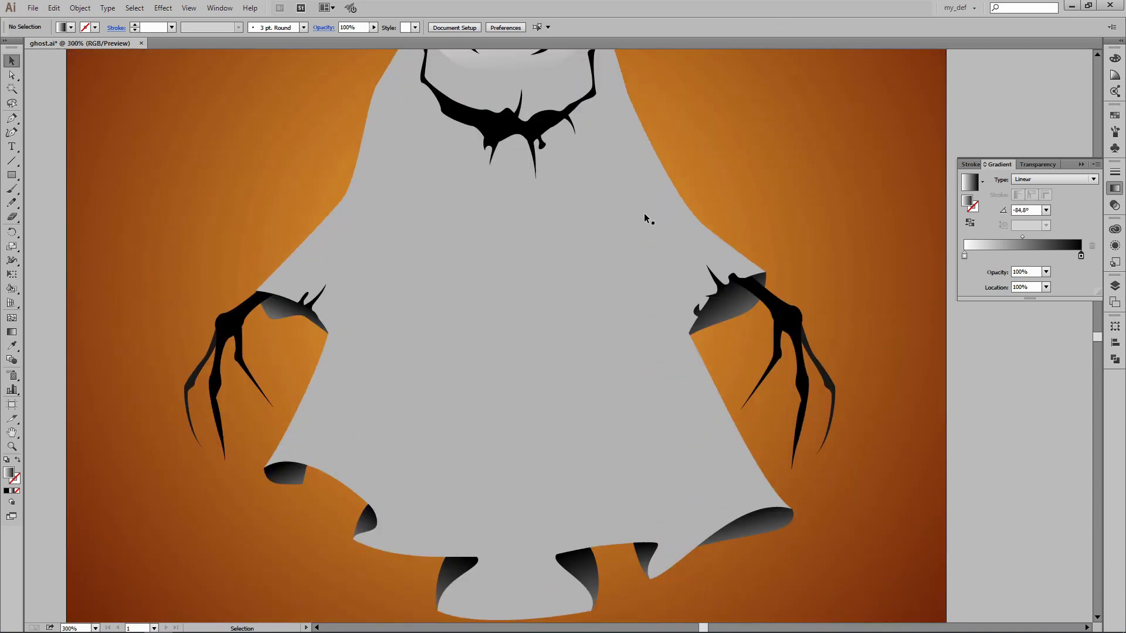
pyautogui.scroll(-2, 604, 305)
pyautogui.hotkey('ctrl', '+')
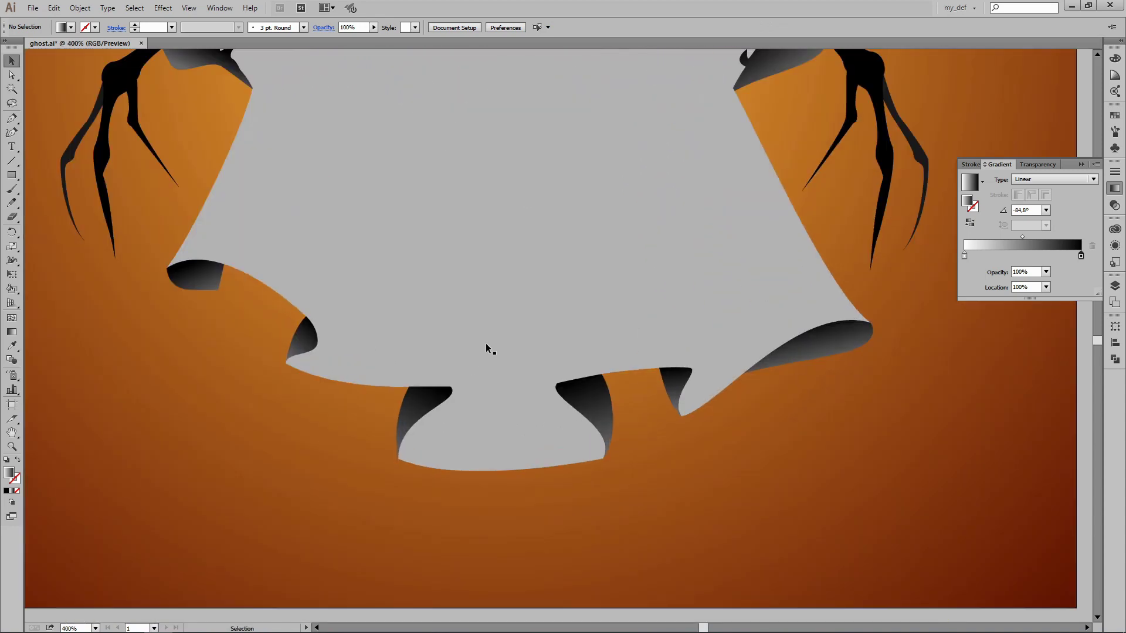
pyautogui.scroll(-1, 481, 378)
pyautogui.moveTo(449, 434); pyautogui.dragTo(447, 417)
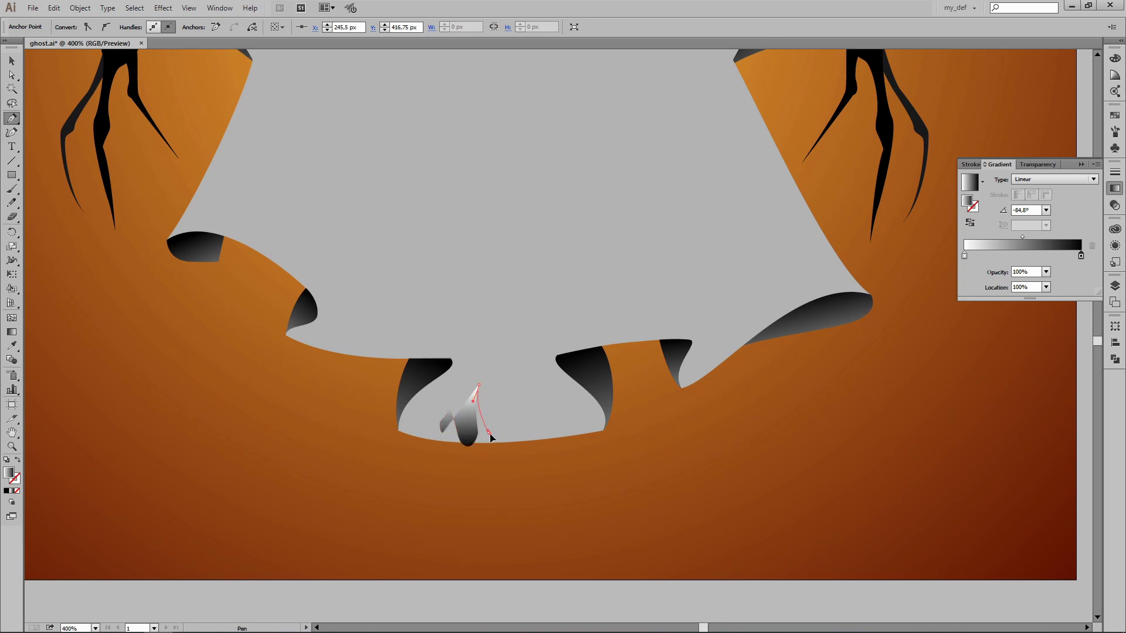
pyautogui.click(515, 447)
pyautogui.click(481, 473)
pyautogui.click(446, 468)
pyautogui.press('v')
pyautogui.click(534, 421)
pyautogui.click(1114, 359)
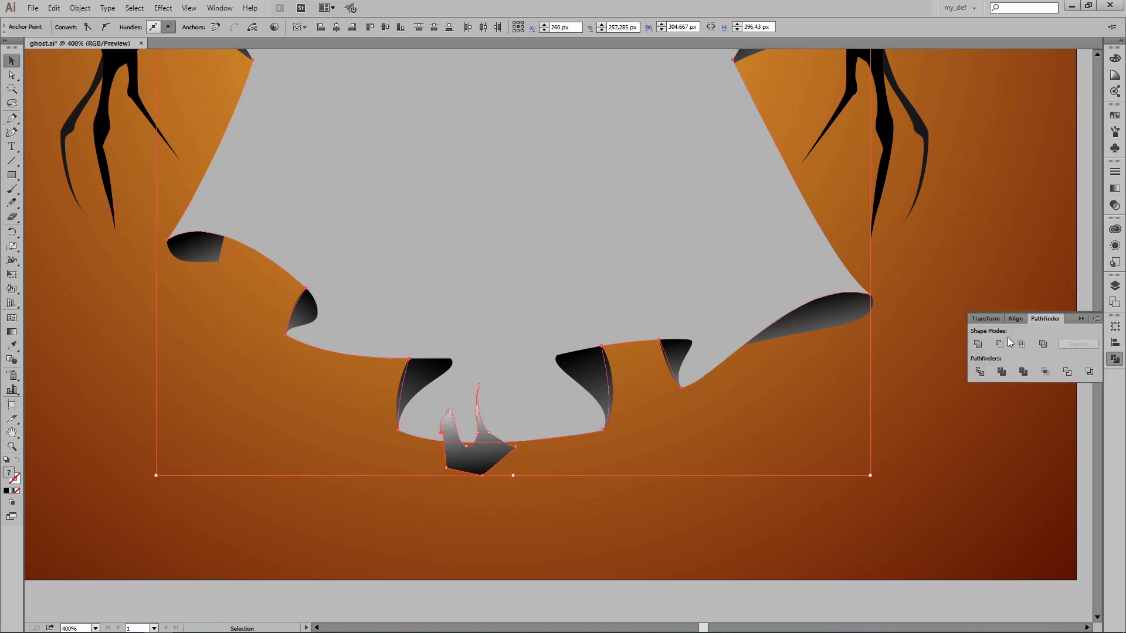
pyautogui.click(1000, 343)
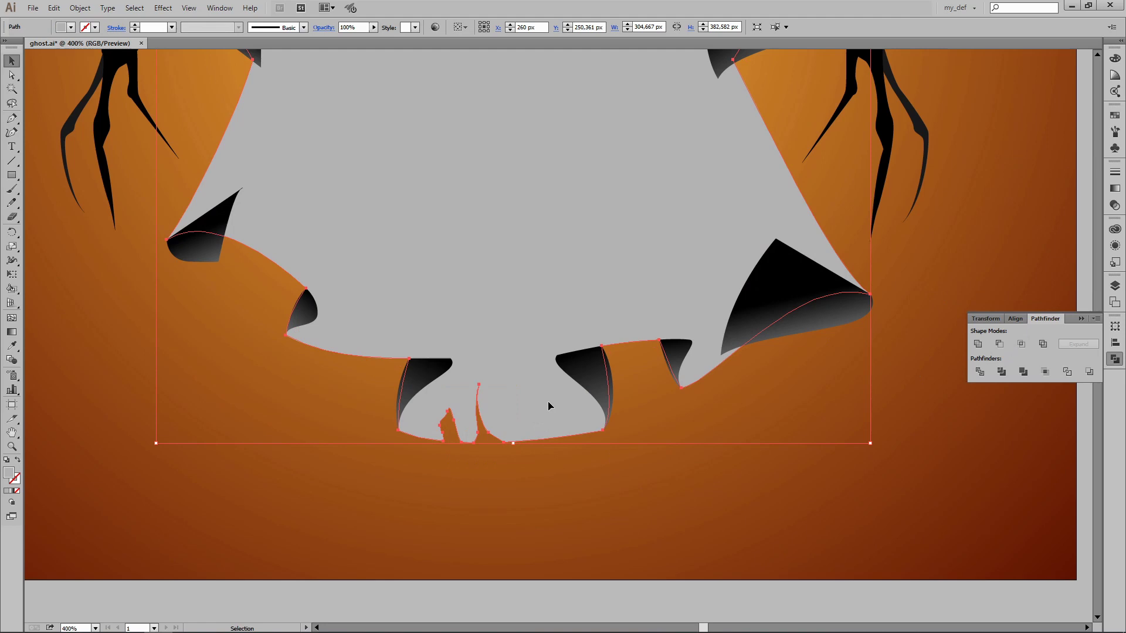
# - Send both clawed hands backward behind the grey ghost body
pyautogui.scroll(5, 550, 406)
pyautogui.click(795, 198)
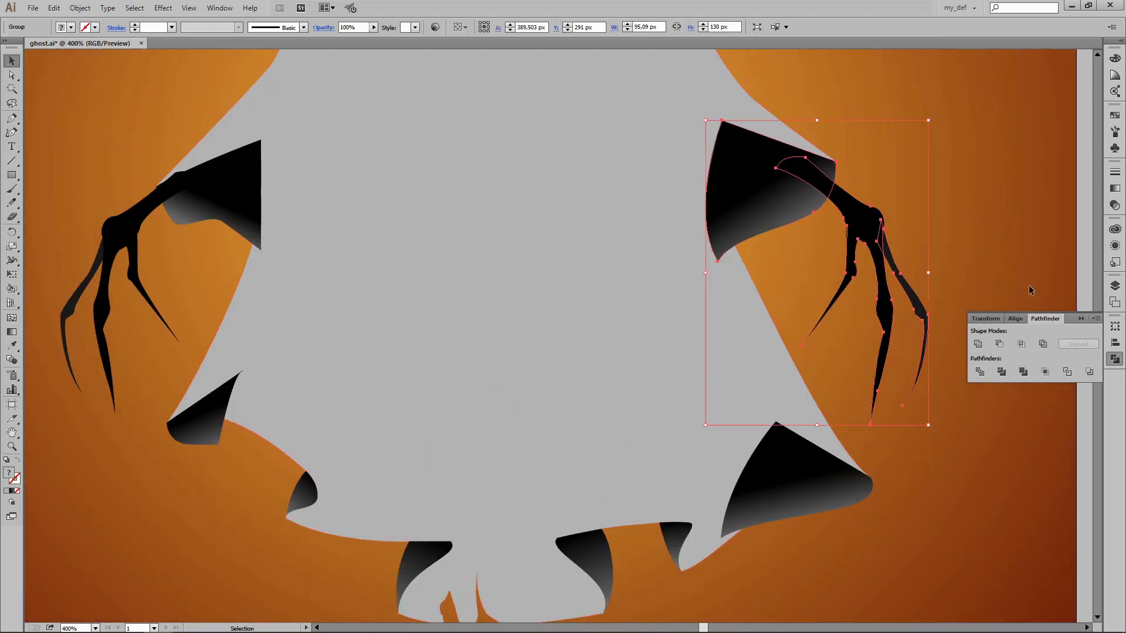
pyautogui.click(208, 208)
pyautogui.keyDown('shift'); pyautogui.click(773, 217); pyautogui.keyUp('shift')
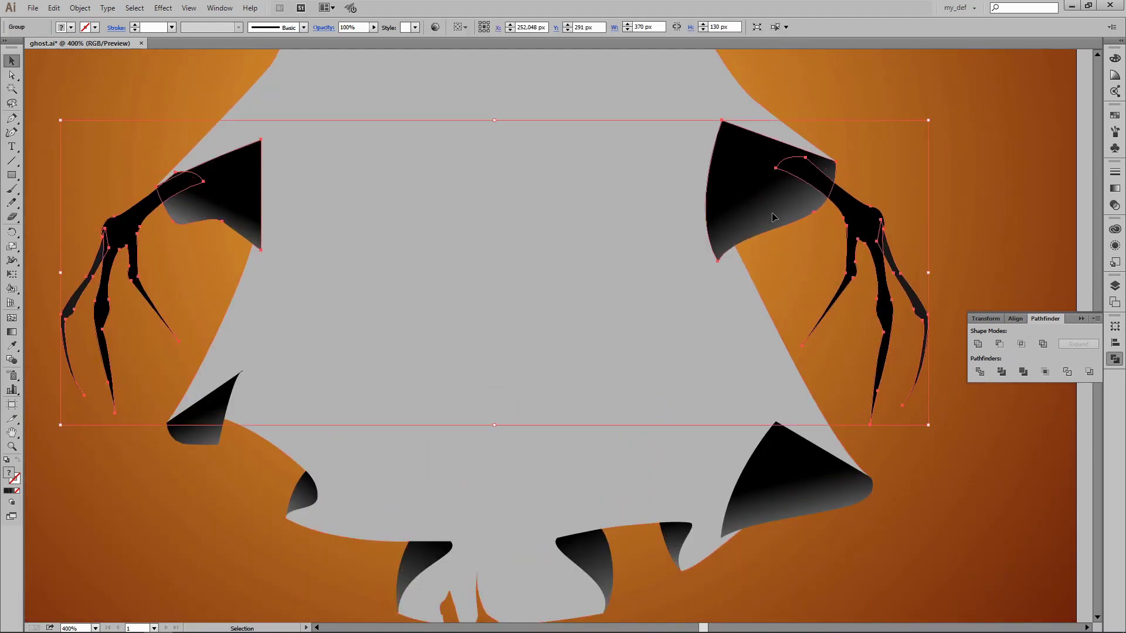
pyautogui.hotkey('ctrl', '[')
pyautogui.click(866, 502)
# - Select the left and right hem flaps, then deselect them
pyautogui.hotkey('ctrl', '-')
pyautogui.hotkey('ctrl', '-')
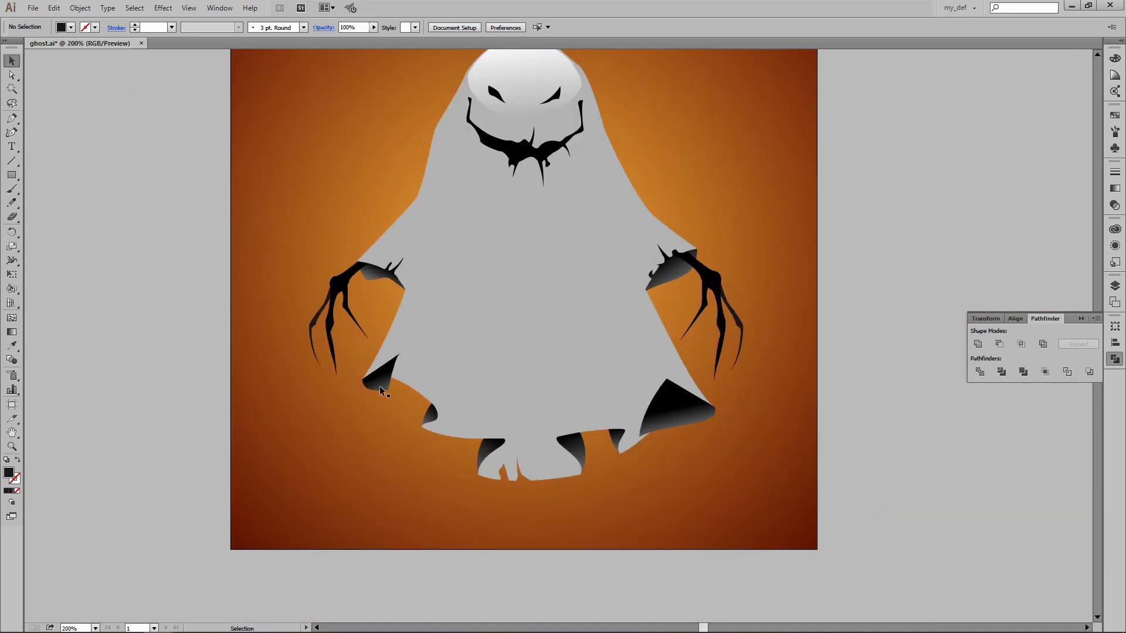
pyautogui.click(380, 388)
pyautogui.keyDown('shift'); pyautogui.click(693, 420); pyautogui.keyUp('shift')
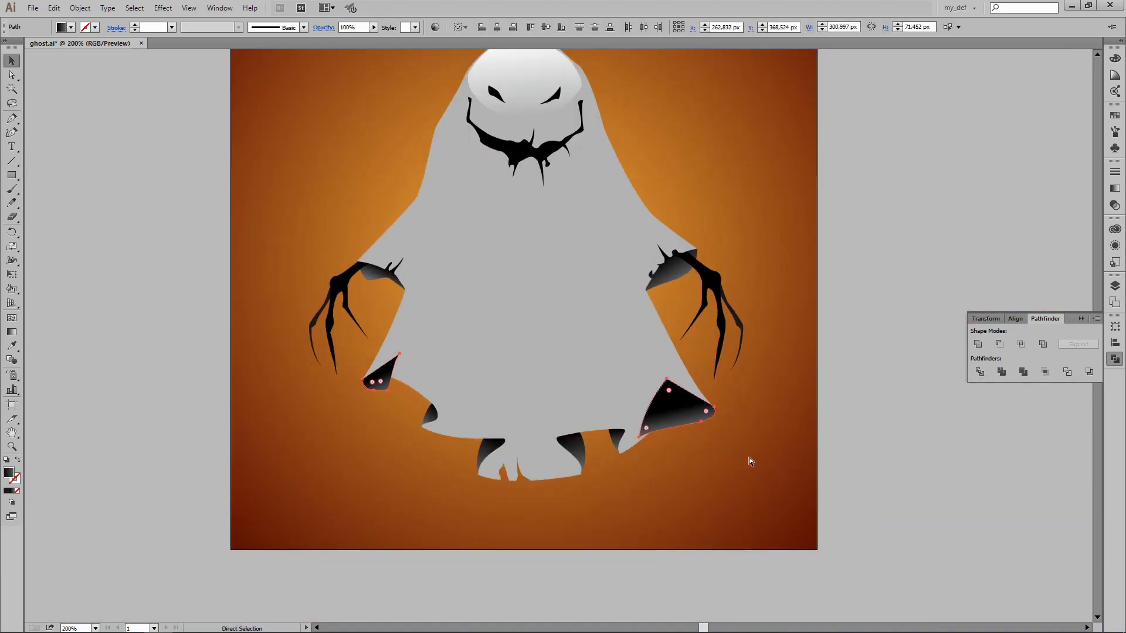
pyautogui.click(876, 489)
pyautogui.hotkey('ctrl', '=')
pyautogui.scroll(-3, 655, 480)
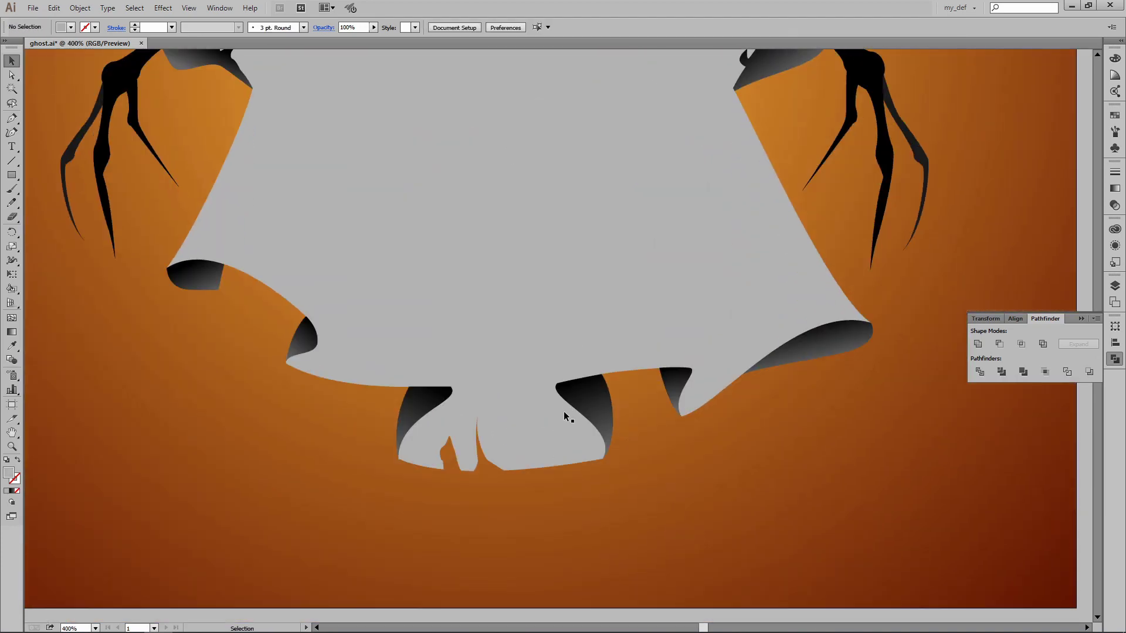
# - Draw pointed torn spikes below the ghost's central hem with the Pen tool
pyautogui.click(492, 456)
pyautogui.click(518, 503)
pyautogui.click(528, 470)
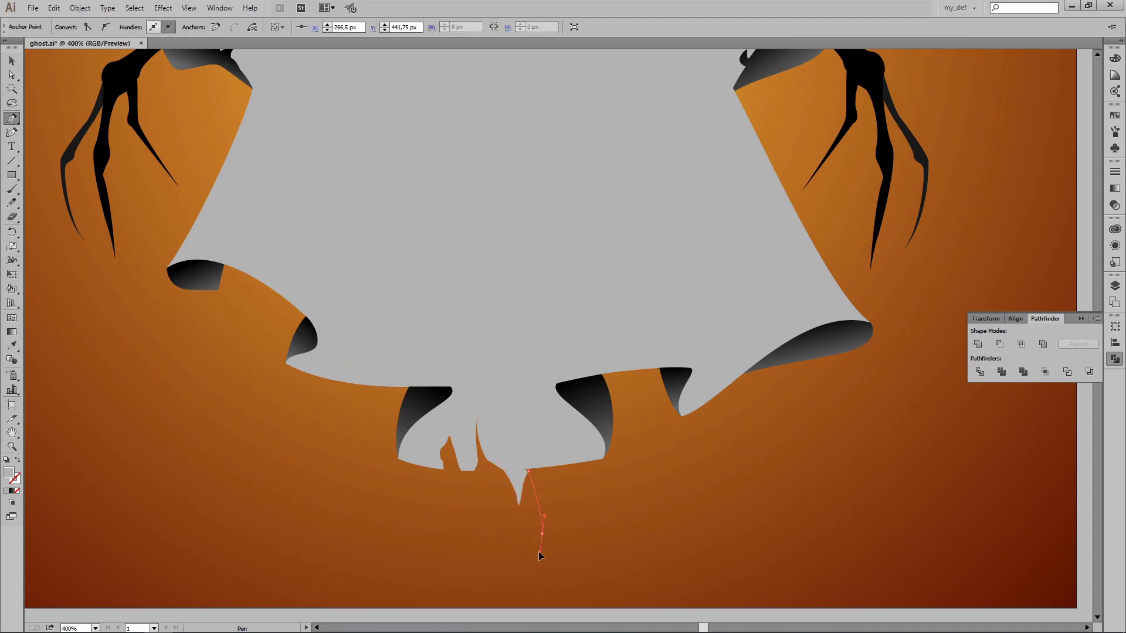
pyautogui.moveTo(540, 554); pyautogui.dragTo(539, 555)
pyautogui.moveTo(568, 471); pyautogui.dragTo(570, 488)
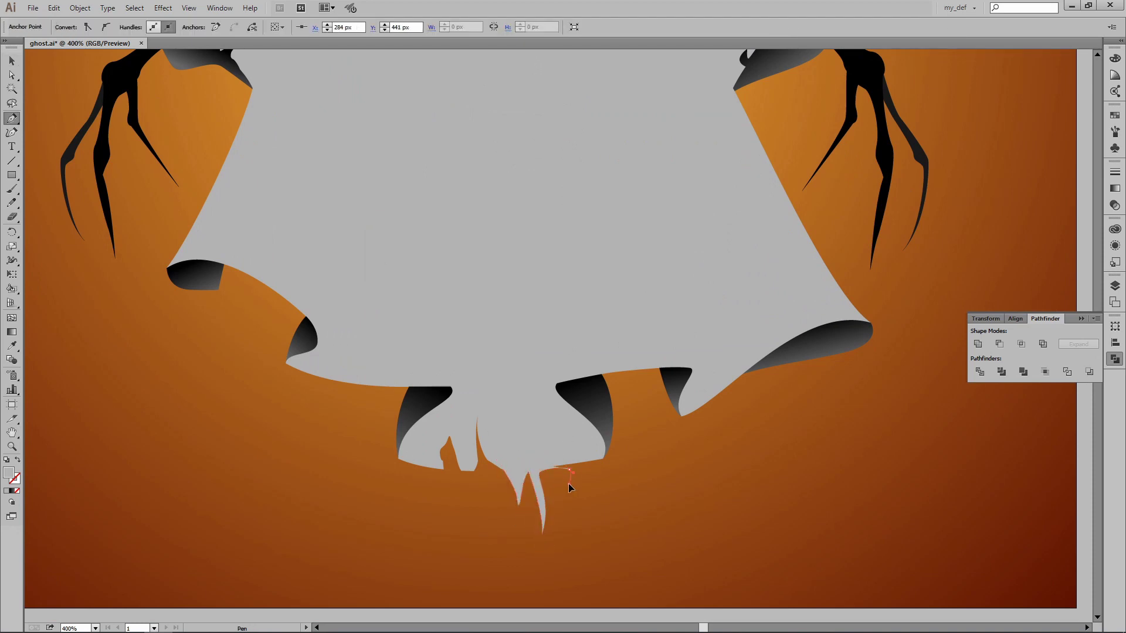
pyautogui.click(433, 468)
pyautogui.click(418, 506)
pyautogui.click(409, 466)
pyautogui.press('v')
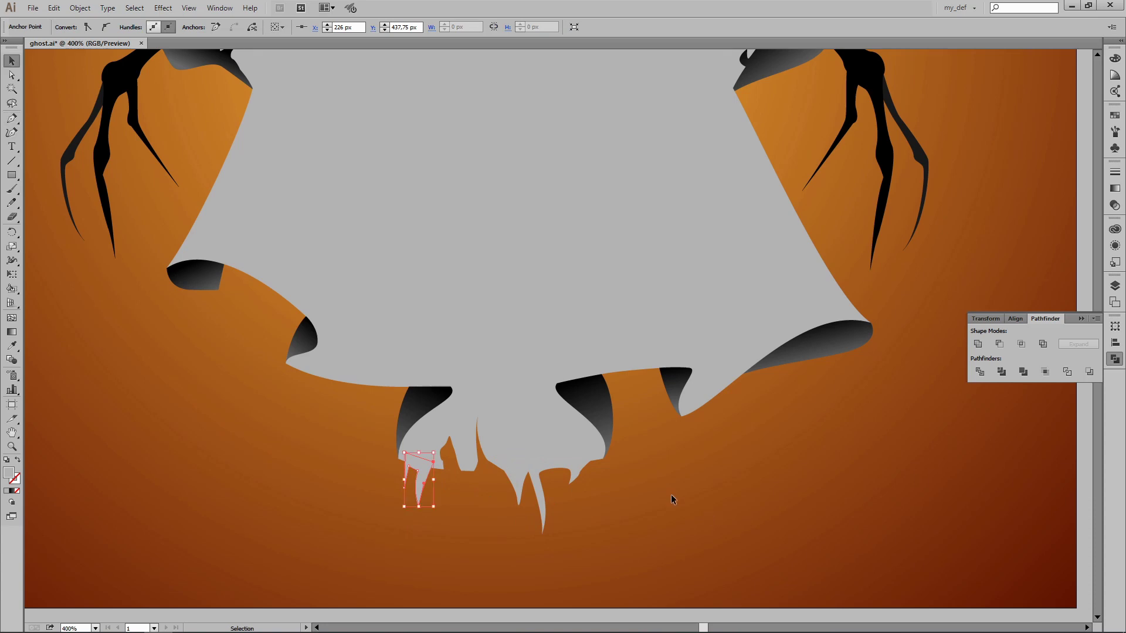
# - Unite the spikes with the ghost body and restore its stacking order with Ctrl+[ and Ctrl+]
pyautogui.moveTo(672, 496); pyautogui.dragTo(899, 389)
pyautogui.click(978, 343)
pyautogui.click(679, 485)
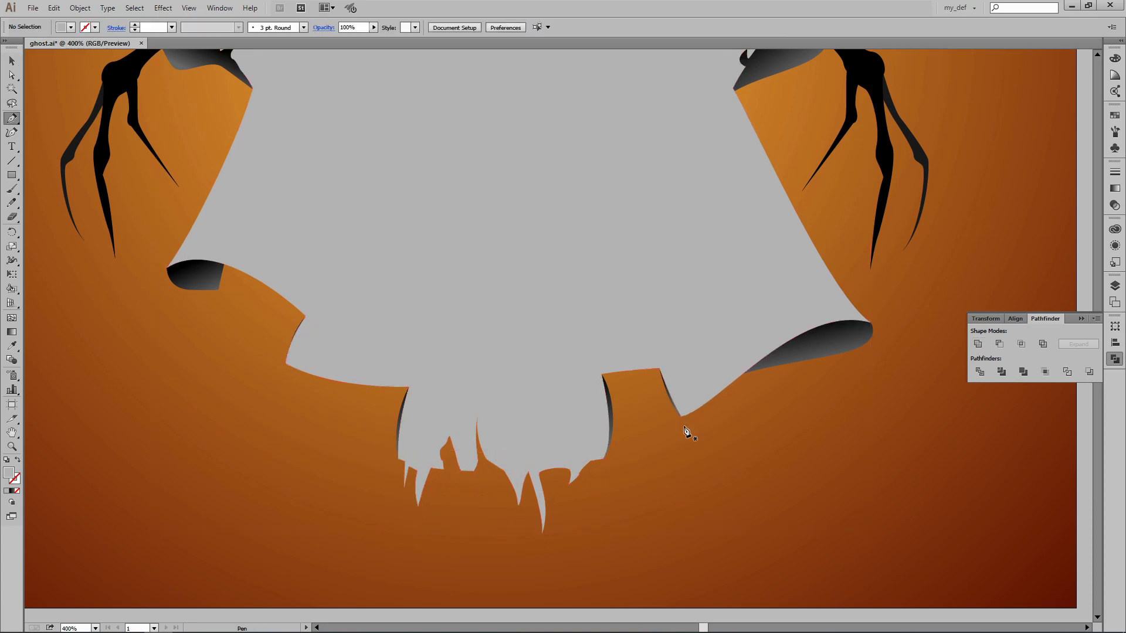
pyautogui.click(694, 389)
pyautogui.hotkey('ctrl', '[')
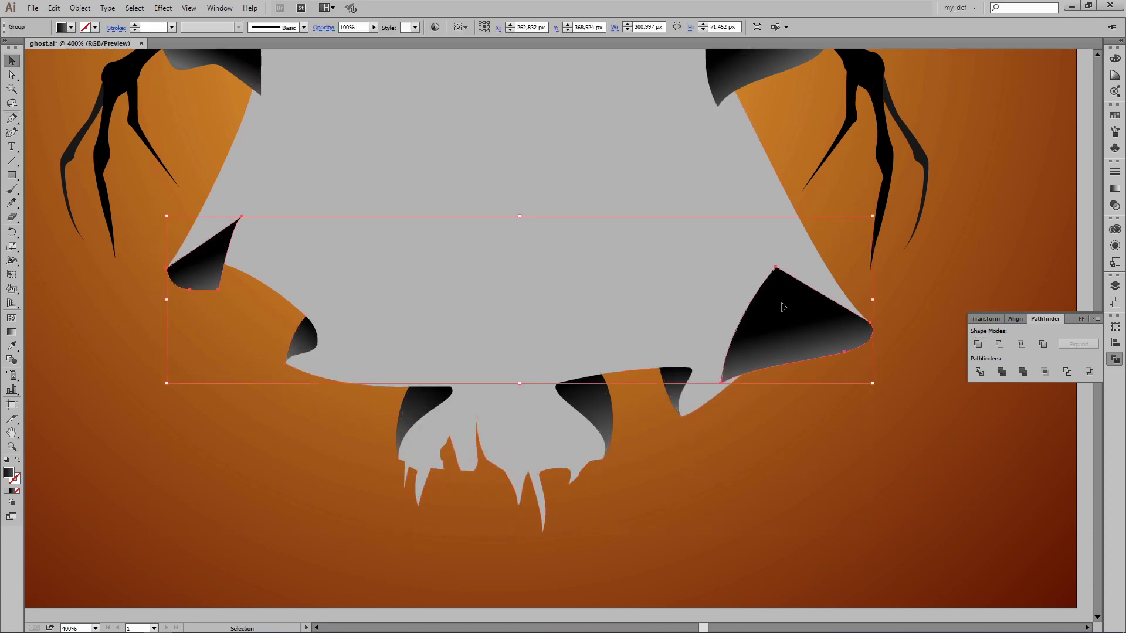
pyautogui.hotkey('ctrl', ']')
pyautogui.press('a')
pyautogui.click(700, 554)
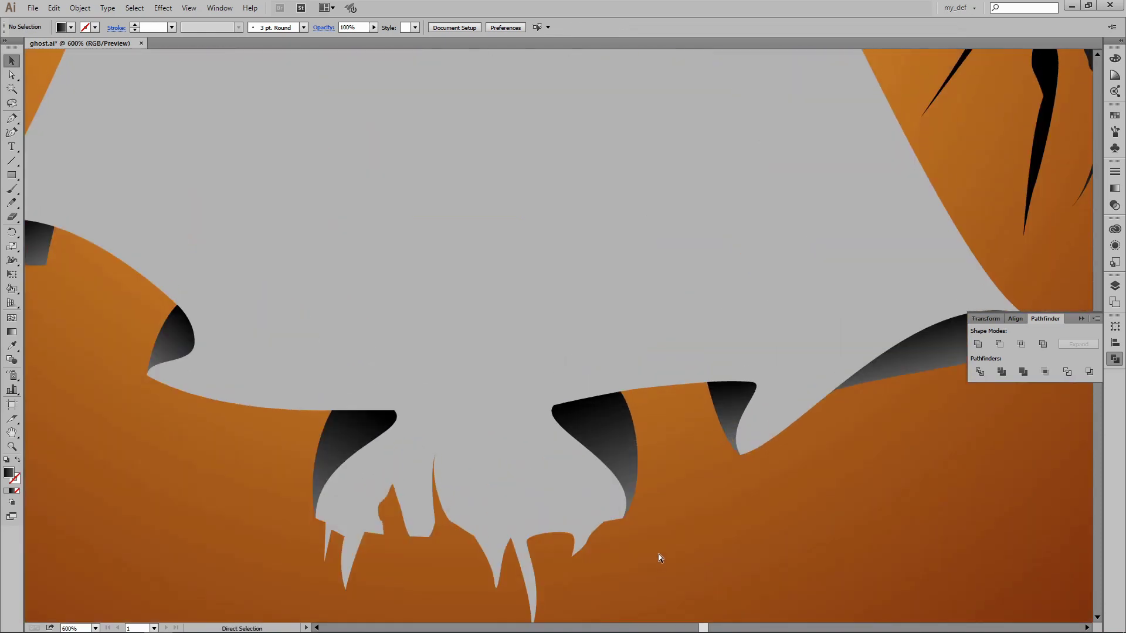
# - Draw four spikes hanging from the right hem shadow
pyautogui.press('p')
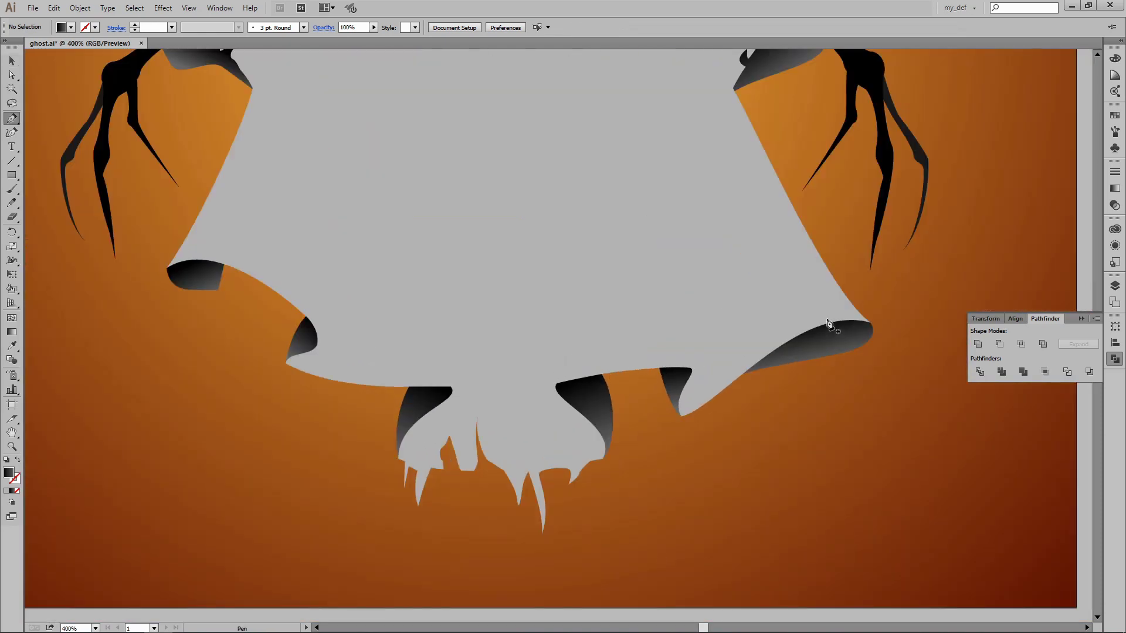
pyautogui.click(836, 320)
pyautogui.click(878, 413)
pyautogui.click(839, 352)
pyautogui.click(835, 319)
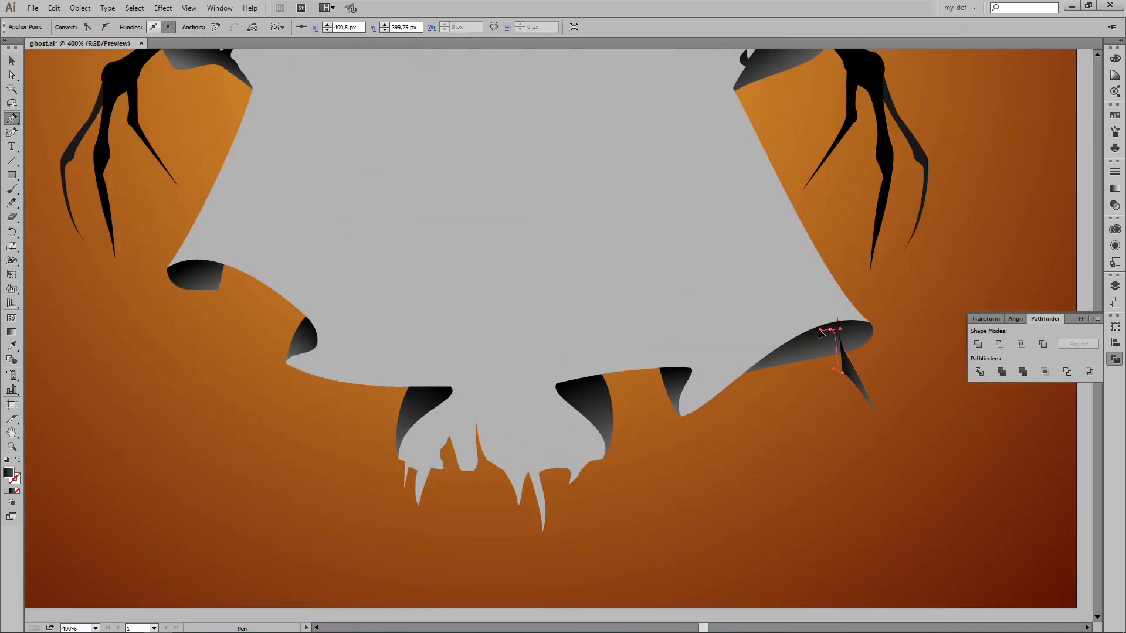
pyautogui.click(803, 340)
pyautogui.click(812, 383)
pyautogui.click(810, 408)
pyautogui.click(803, 340)
pyautogui.click(768, 357)
pyautogui.click(772, 385)
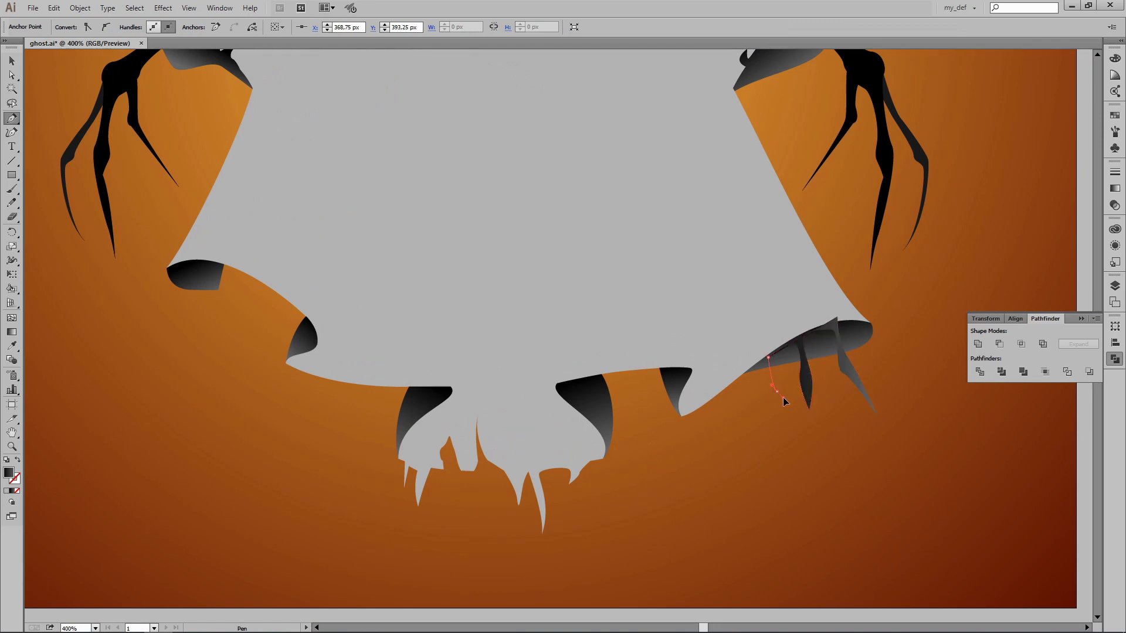
pyautogui.click(768, 356)
# - Unite the spikes with the right hem shadow, undoing a merge that darkened the ghost
pyautogui.press('v')
pyautogui.moveTo(844, 502); pyautogui.dragTo(781, 284)
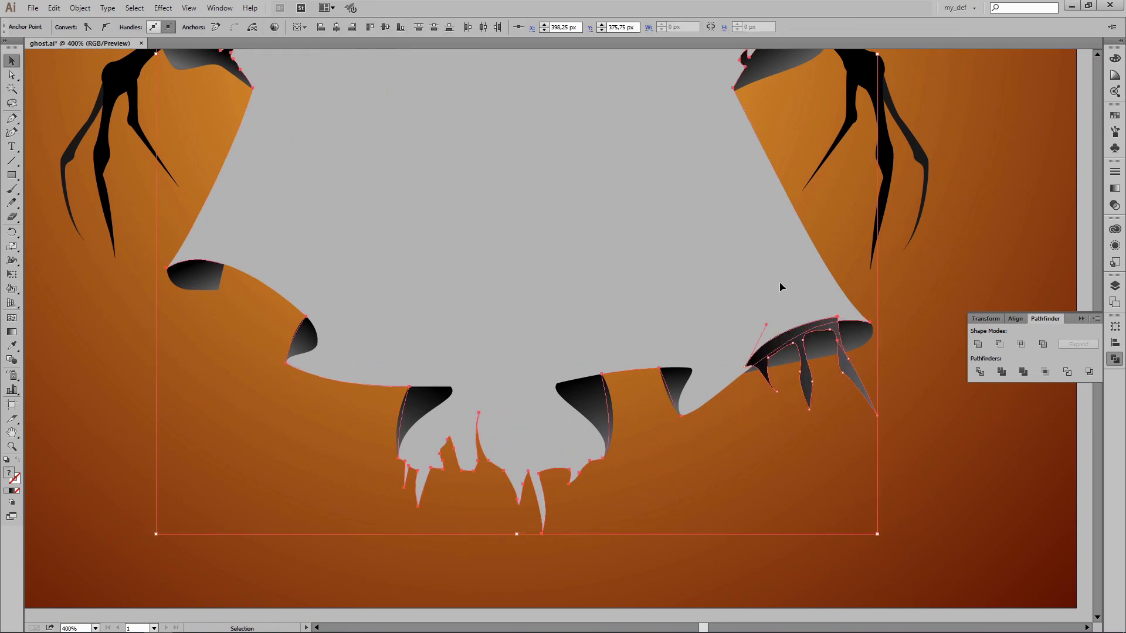
pyautogui.click(977, 344)
pyautogui.hotkey('ctrl', 'z')
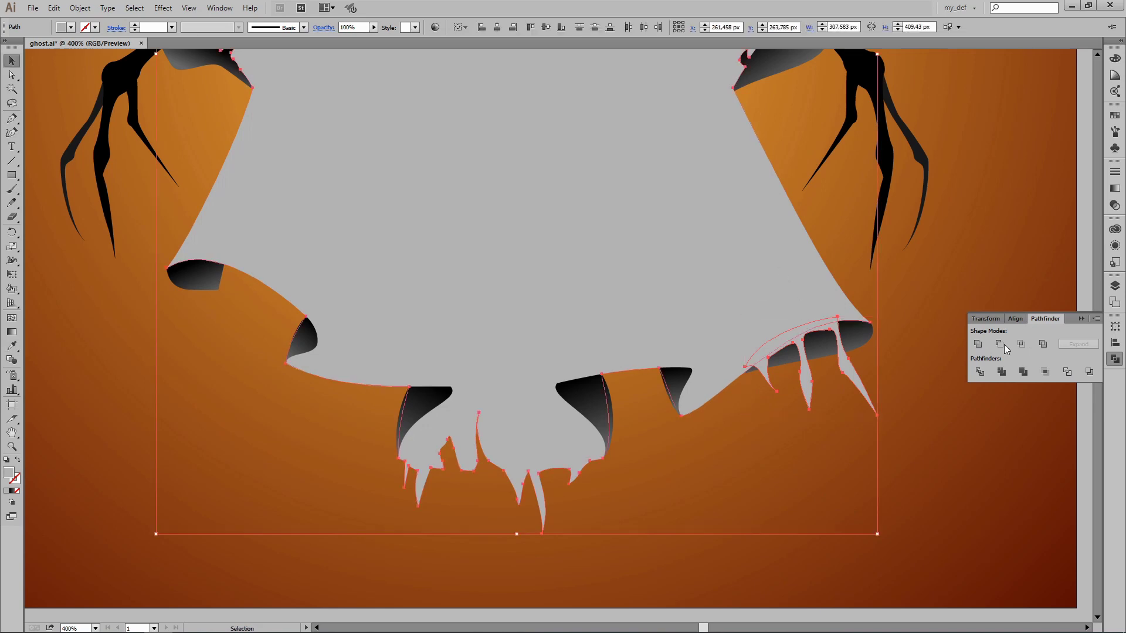
pyautogui.click(879, 450)
# - Draw two small black knuckle shapes on the hand under the hem
pyautogui.click(793, 309)
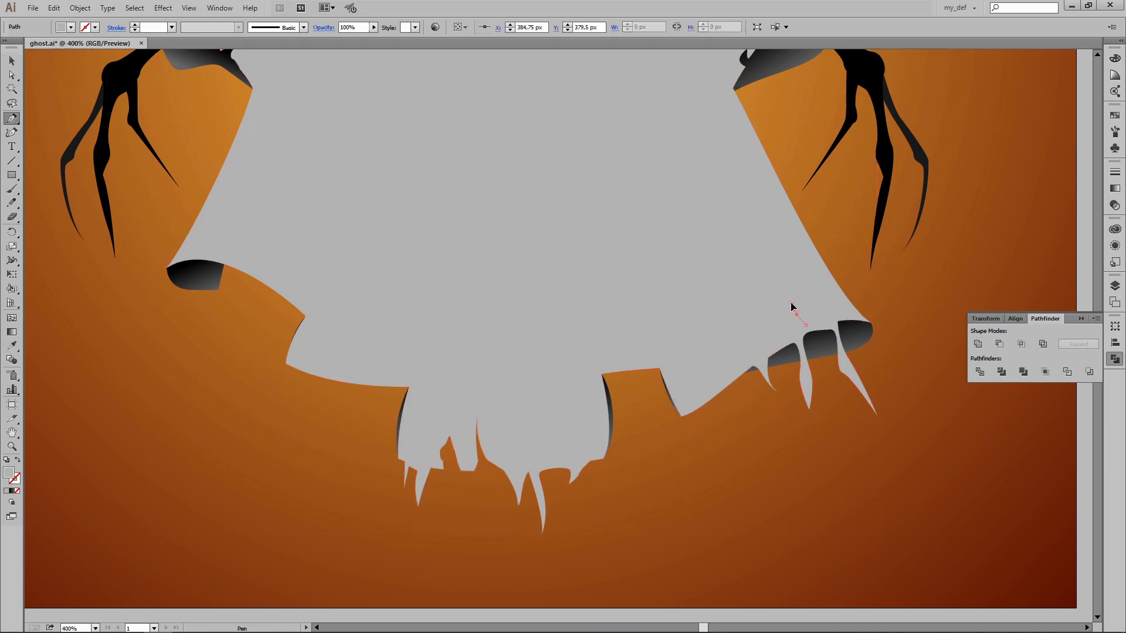
pyautogui.press('v')
pyautogui.click(822, 339)
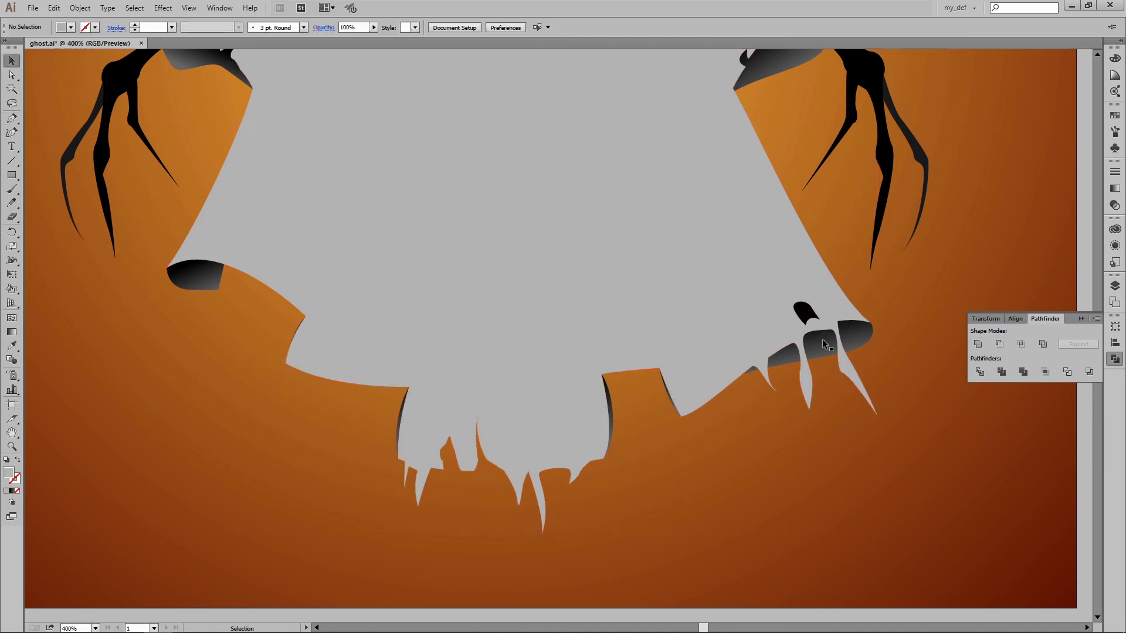
pyautogui.hotkey('ctrl', '+')
pyautogui.press('p')
pyautogui.click(692, 300)
pyautogui.click(714, 304)
pyautogui.click(690, 310)
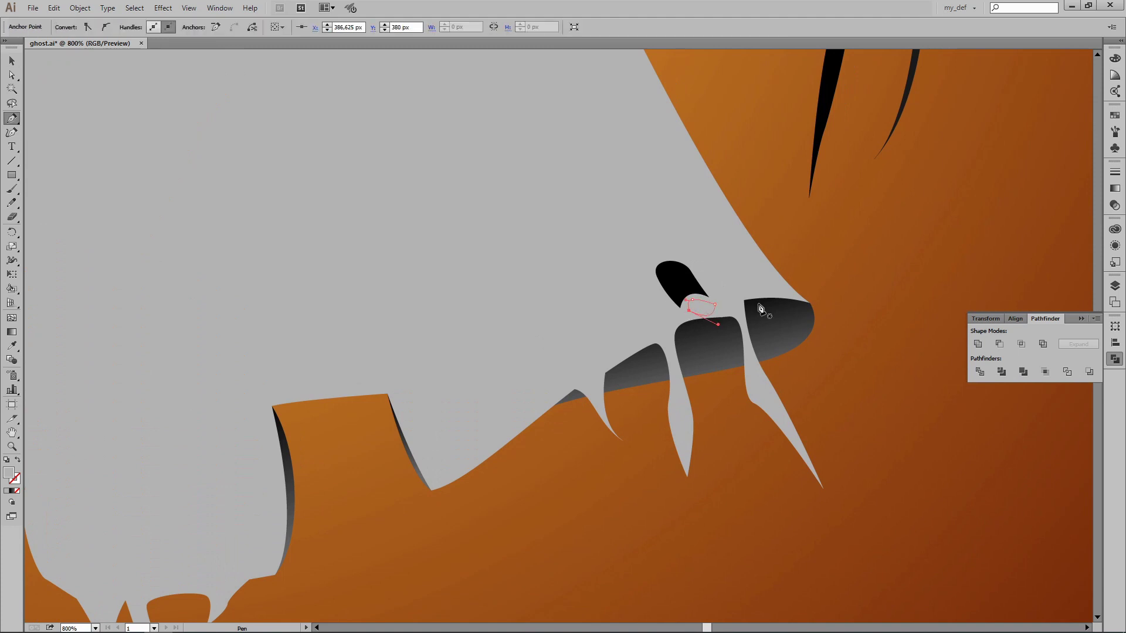
pyautogui.press('v')
pyautogui.click(885, 322)
# - Draw a third curved knuckle shape and select the black knuckle shapes
pyautogui.press('p')
pyautogui.click(652, 340)
pyautogui.moveTo(608, 363); pyautogui.dragTo(596, 364)
pyautogui.press('v')
pyautogui.hotkey('ctrl', '-')
pyautogui.hotkey('ctrl', '-')
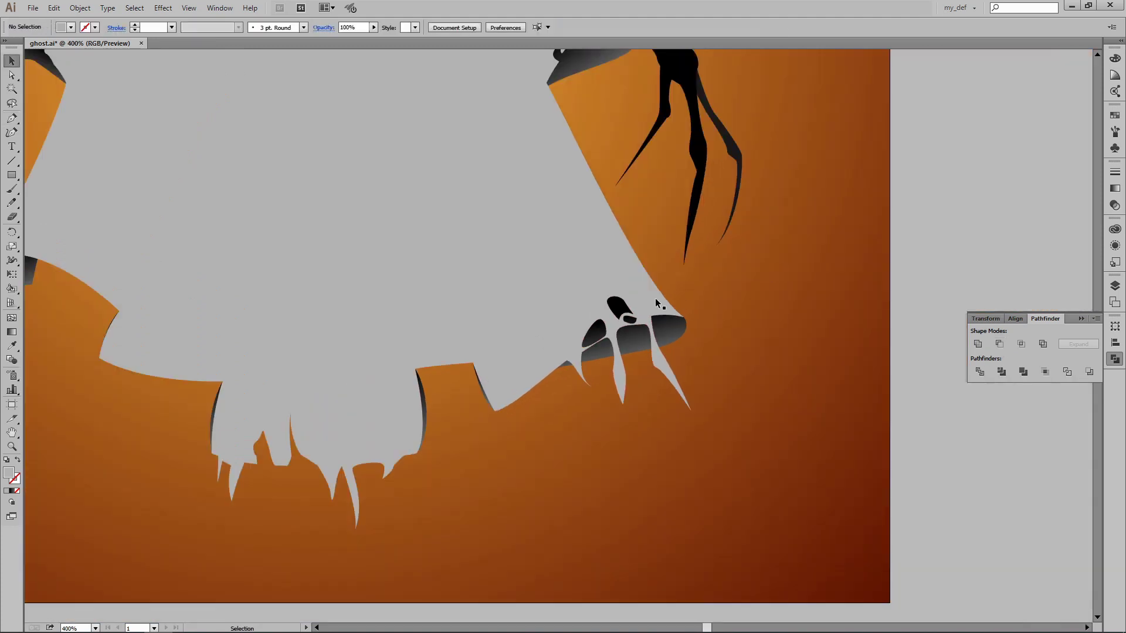
pyautogui.click(659, 303)
pyautogui.hotkey('ctrl', '-')
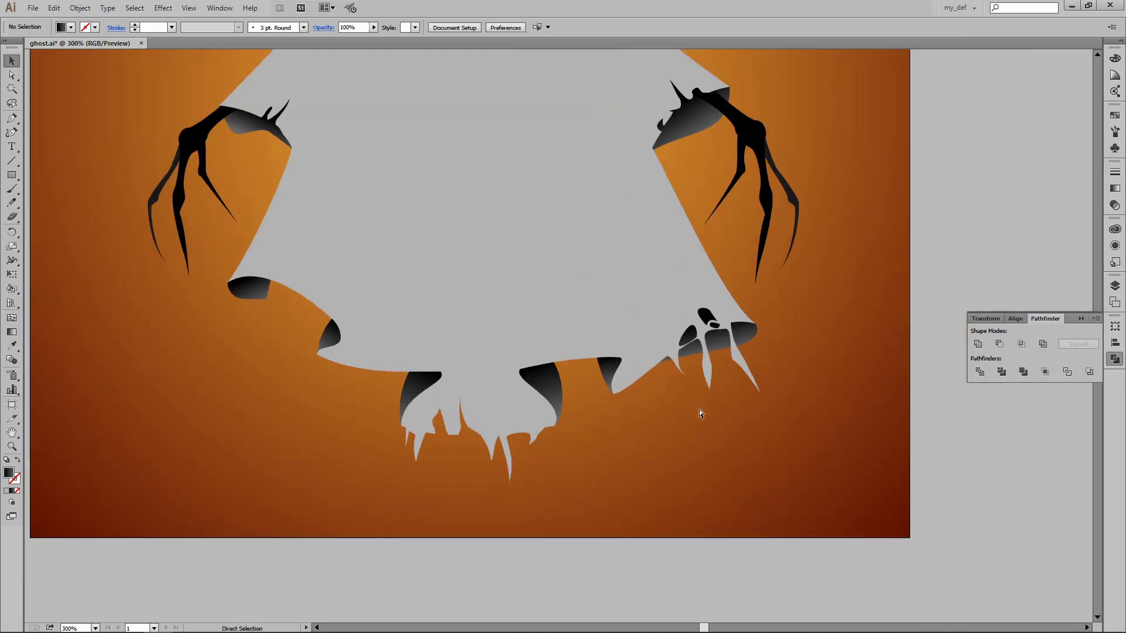
# - Draw a curved claw beside the right hem hand and pull its top point onto the hem
pyautogui.click(699, 409)
pyautogui.hotkey('ctrl', '+')
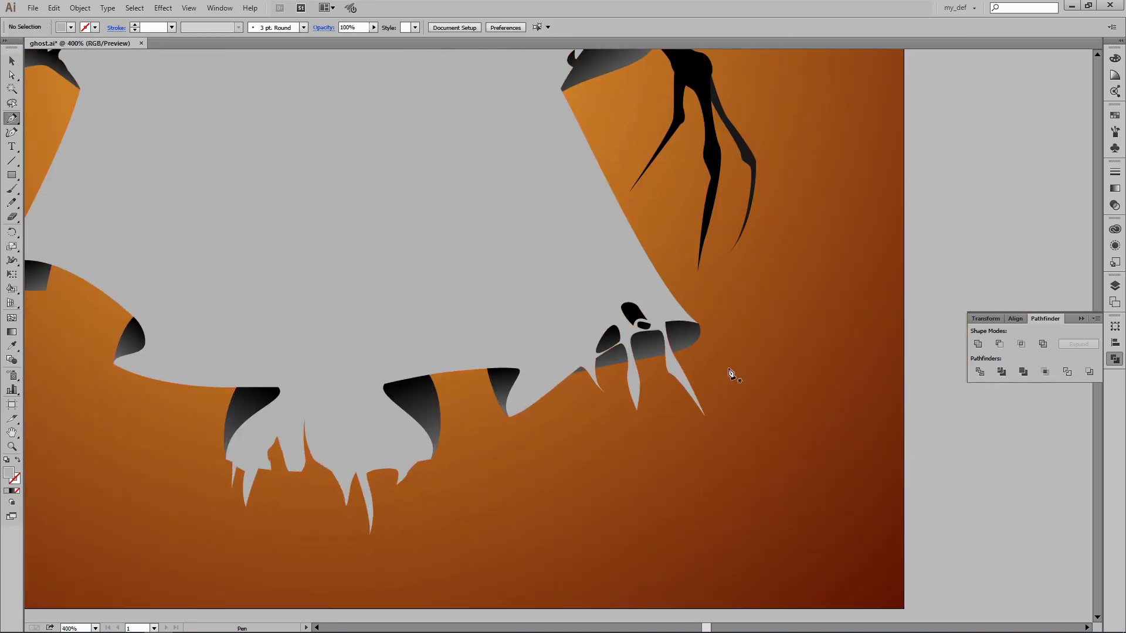
pyautogui.moveTo(697, 325); pyautogui.dragTo(723, 349)
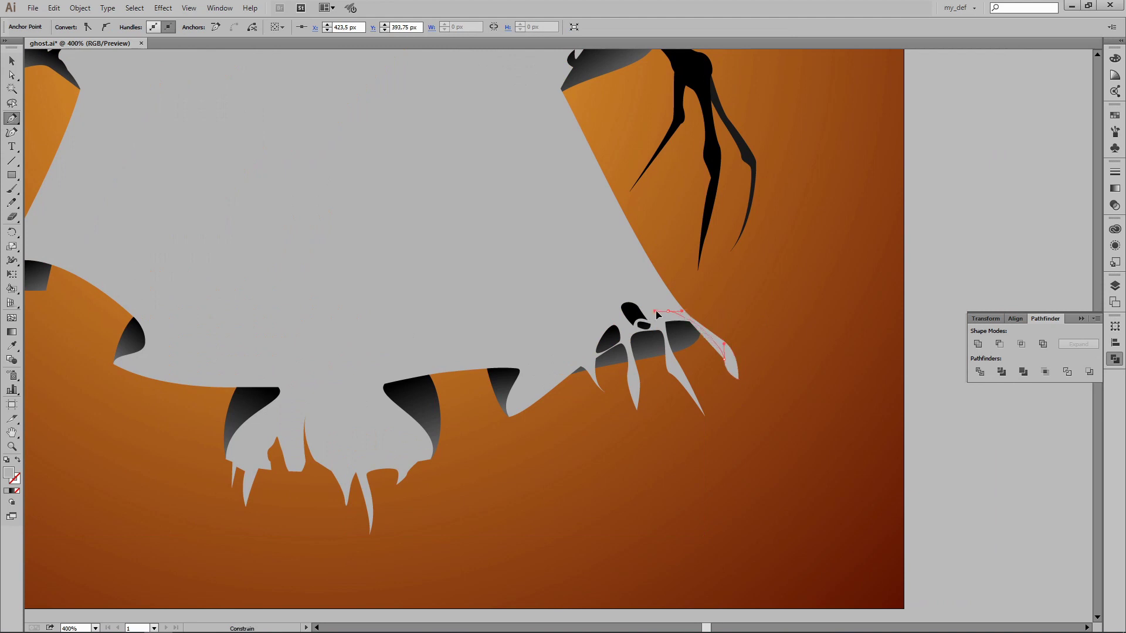
pyautogui.keyDown('ctrl'); pyautogui.click(790, 314); pyautogui.keyUp('ctrl')
pyautogui.press('a')
pyautogui.click(737, 371)
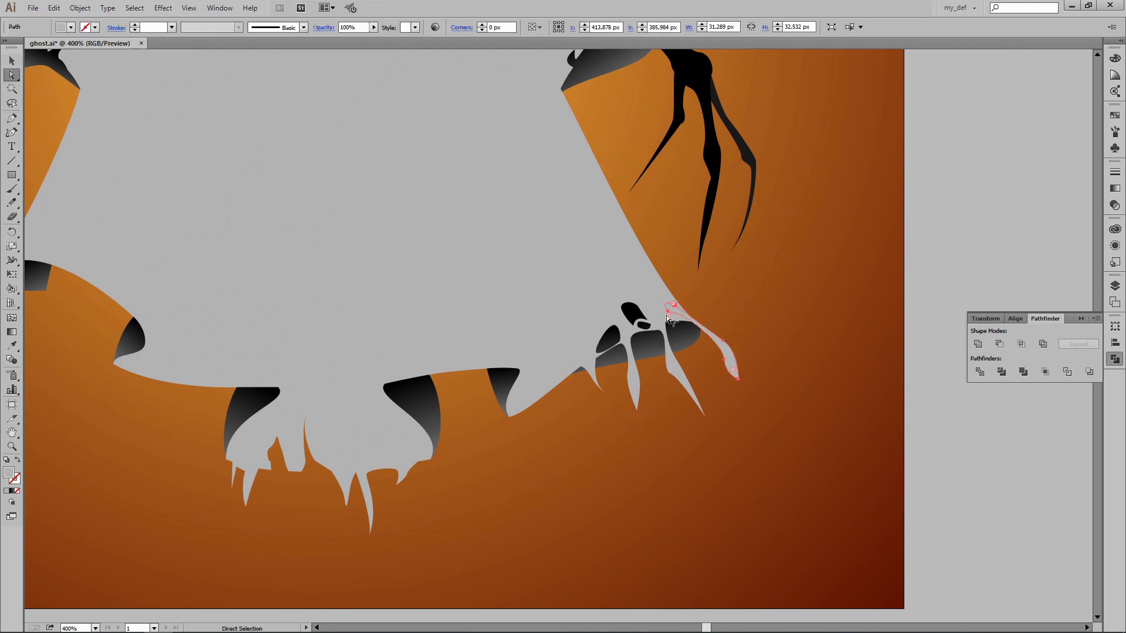
pyautogui.moveTo(669, 315); pyautogui.dragTo(666, 326)
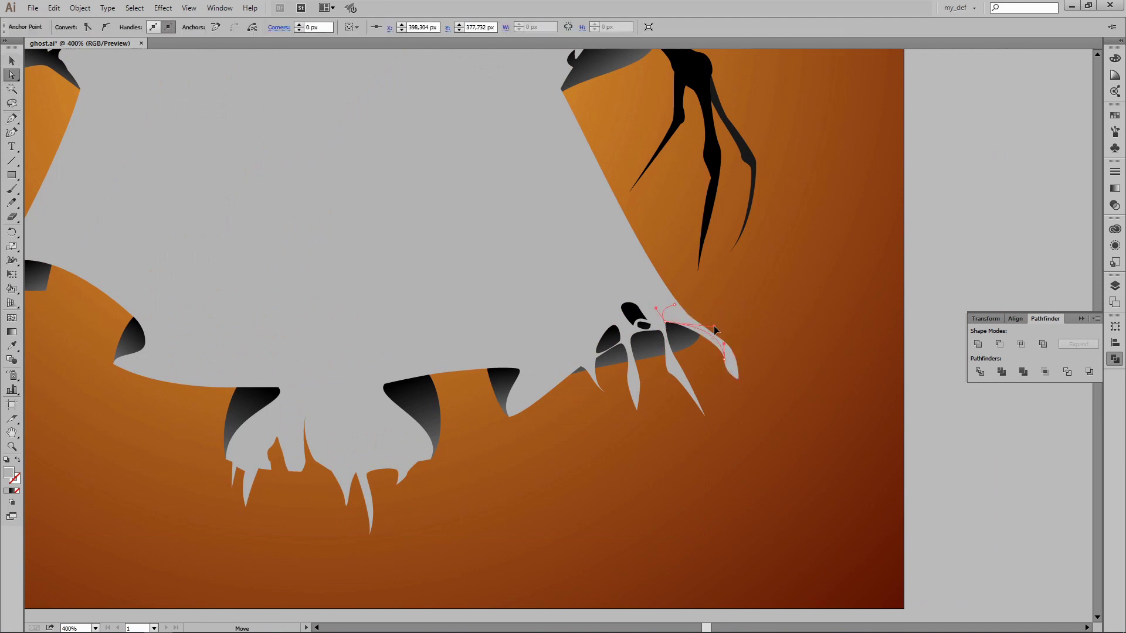
pyautogui.press('v')
pyautogui.click(826, 346)
# - Draw another curved claw path under the hand
pyautogui.moveTo(695, 450); pyautogui.dragTo(652, 381)
pyautogui.press('p')
pyautogui.click(661, 285)
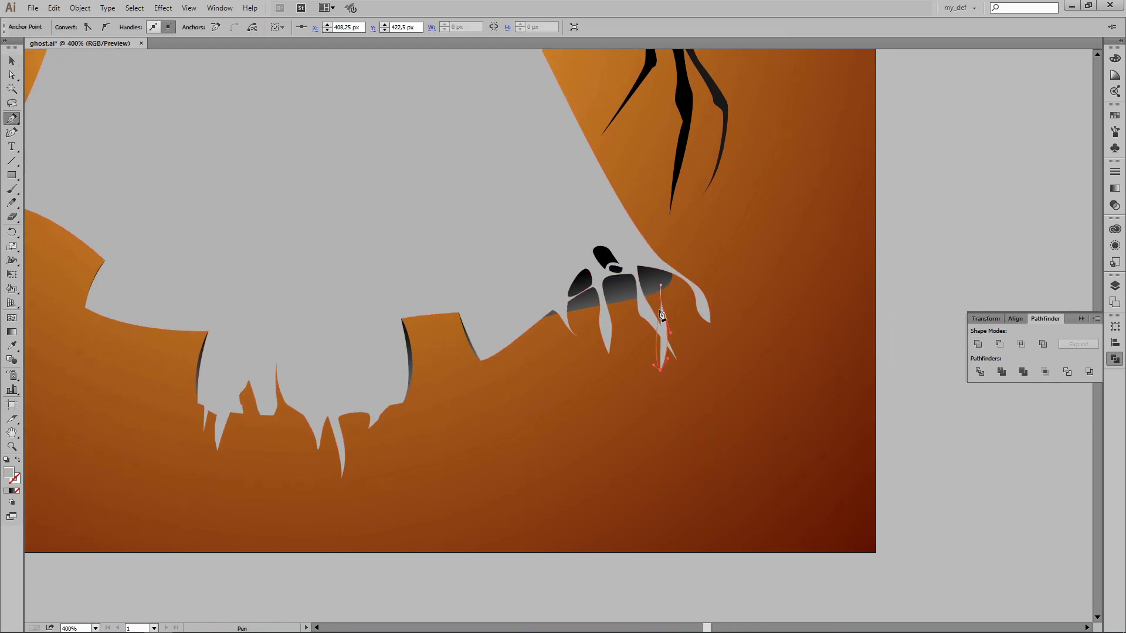
pyautogui.moveTo(639, 285); pyautogui.dragTo(621, 292)
pyautogui.click(662, 287)
pyautogui.press('v')
# - Unite the new claw with the large shadow shape
pyautogui.click(666, 364)
pyautogui.click(804, 377)
pyautogui.click(576, 311)
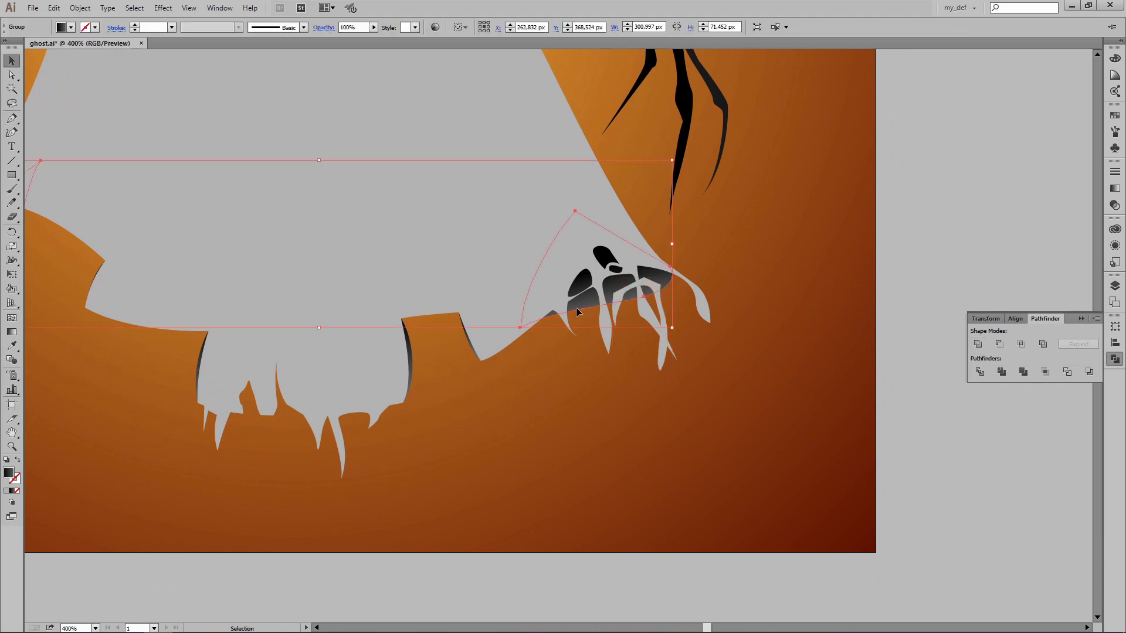
pyautogui.click(624, 332)
pyautogui.click(573, 307)
pyautogui.click(659, 366)
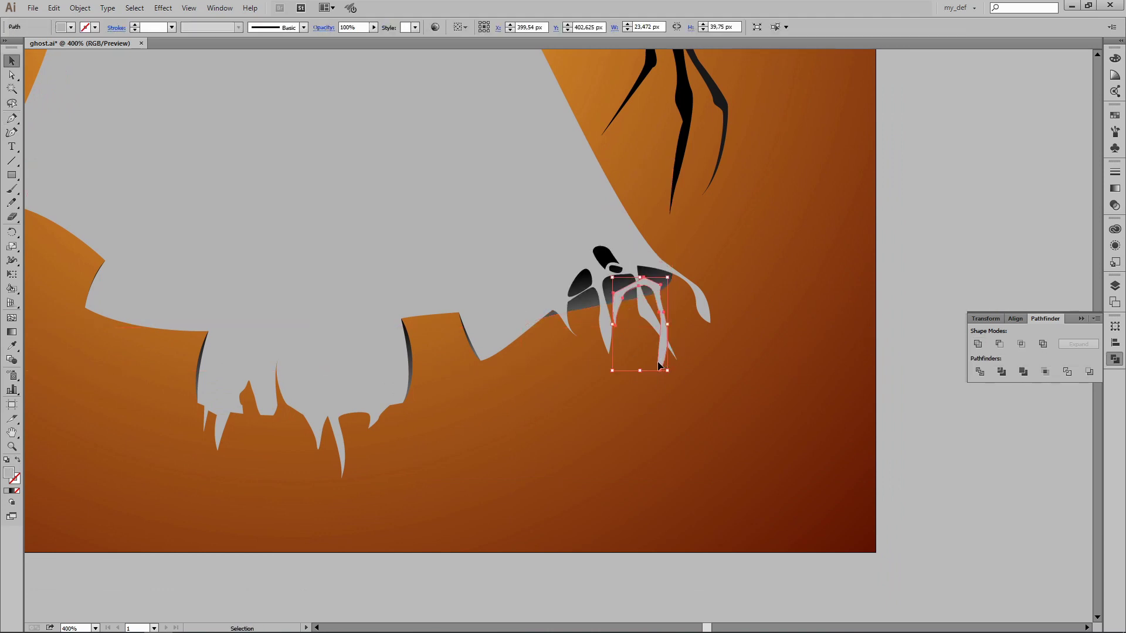
pyautogui.keyDown('shift'); pyautogui.click(551, 282); pyautogui.keyUp('shift')
pyautogui.click(977, 344)
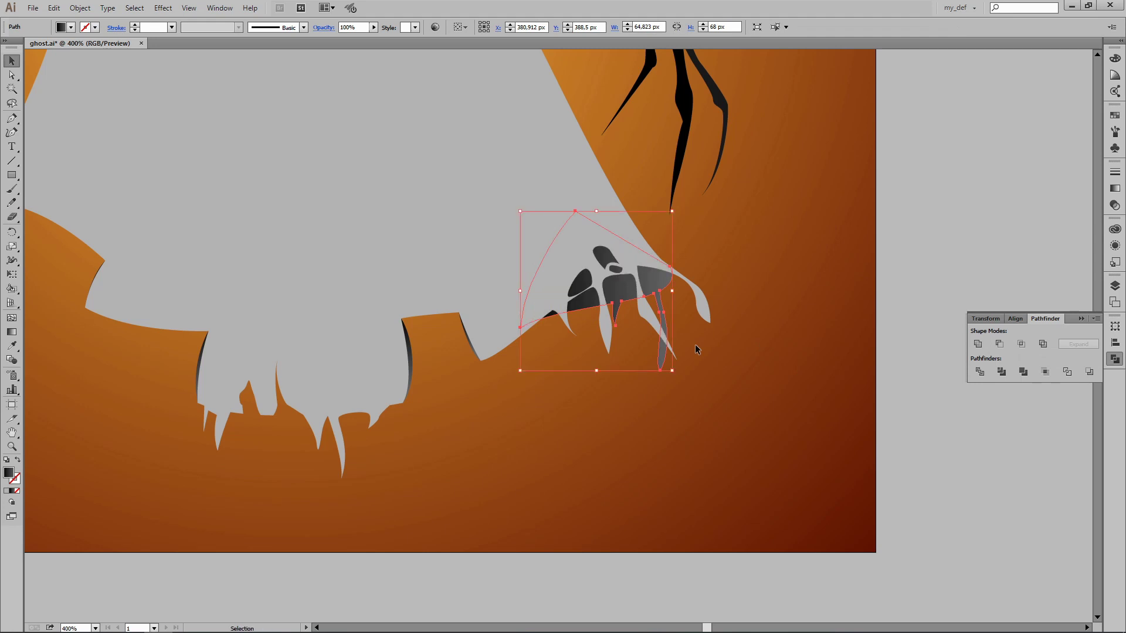
# - Deselect the shadow shapes and zoom out to view the whole ghost
pyautogui.press('p')
pyautogui.keyDown('ctrl'); pyautogui.click(768, 339); pyautogui.keyUp('ctrl')
pyautogui.hotkey('ctrl', '-')
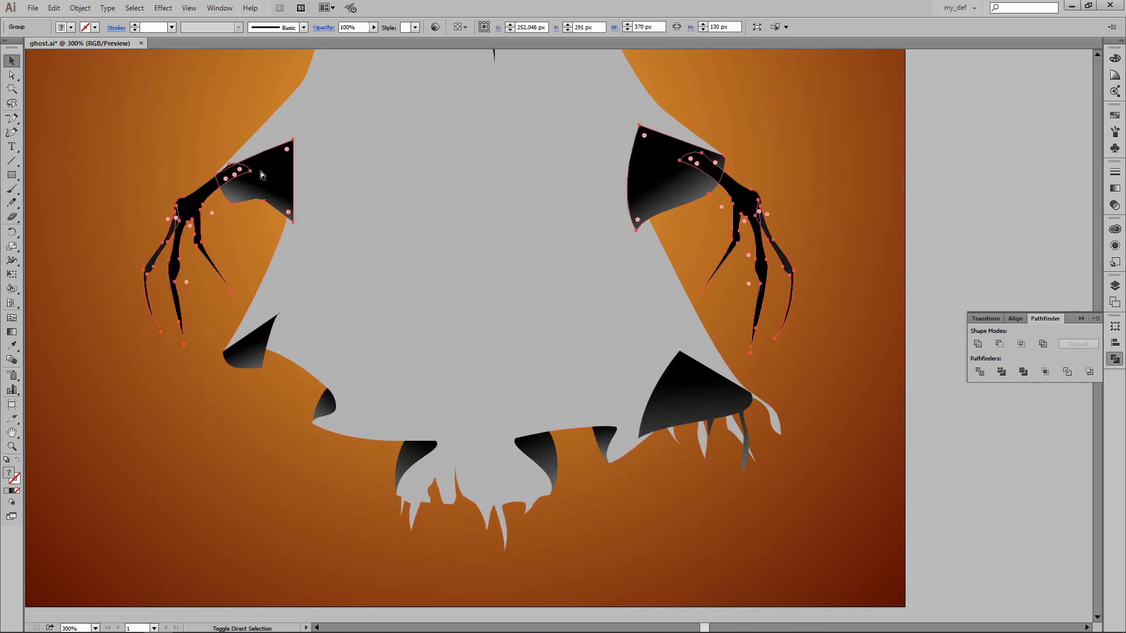
pyautogui.keyDown('shift'); pyautogui.click(251, 356); pyautogui.keyUp('shift')
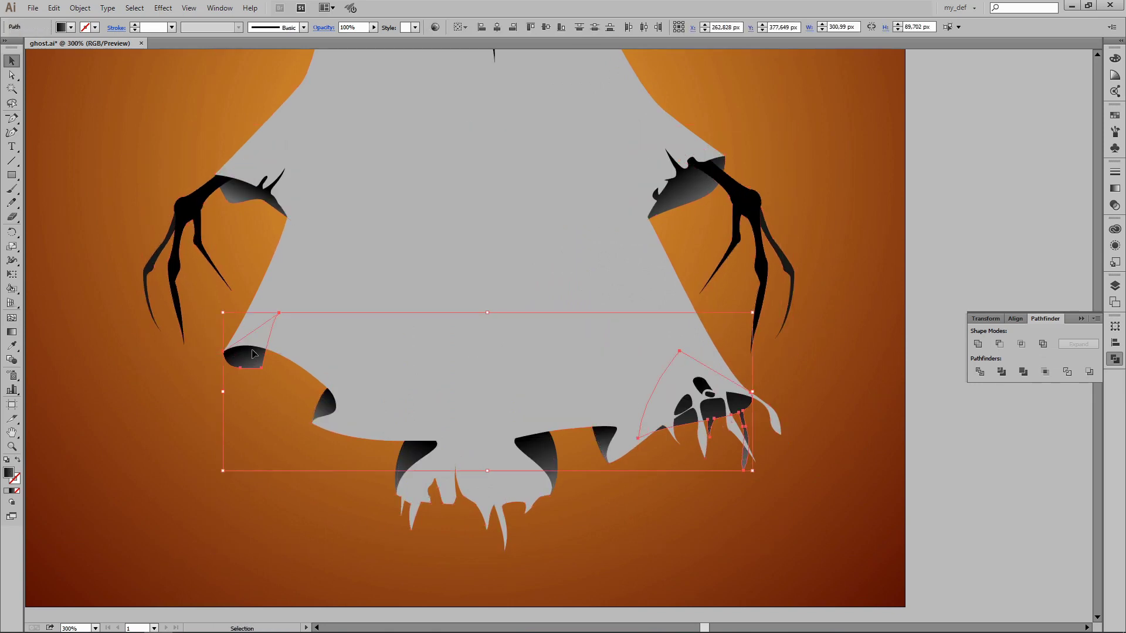
pyautogui.hotkey('ctrl', 'shift', 'a')
pyautogui.hotkey('ctrl', '-')
pyautogui.moveTo(786, 418); pyautogui.dragTo(785, 409)
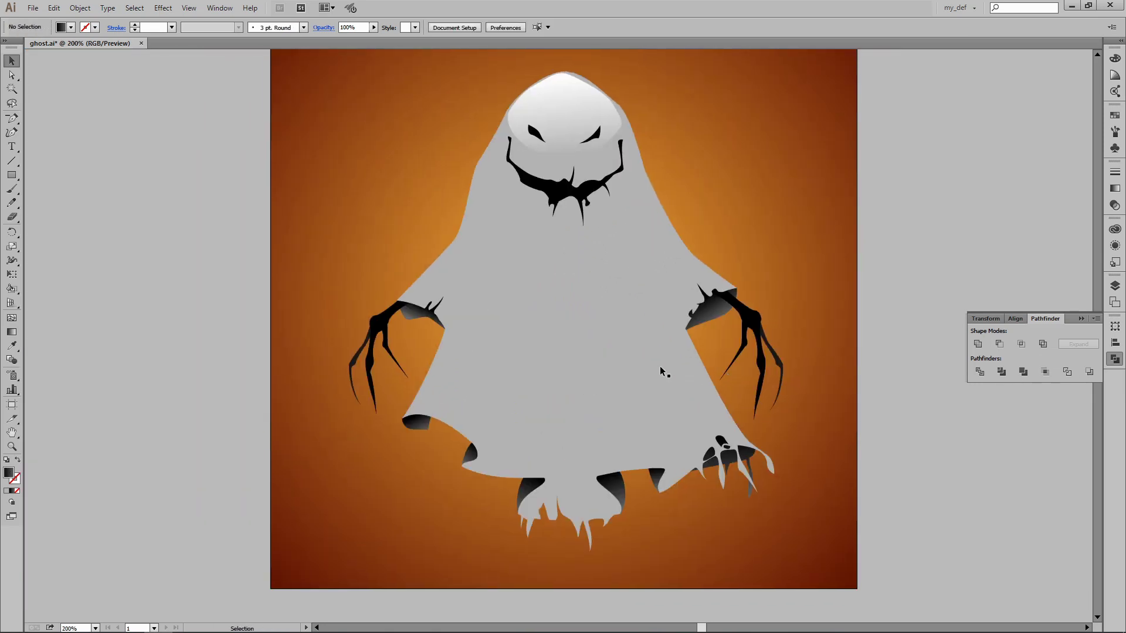
# - Pen-draw a ragged tear outline at the ghost's left hem and Unite it with the body
pyautogui.hotkey('ctrl', '=')
pyautogui.moveTo(670, 375); pyautogui.dragTo(677, 281)
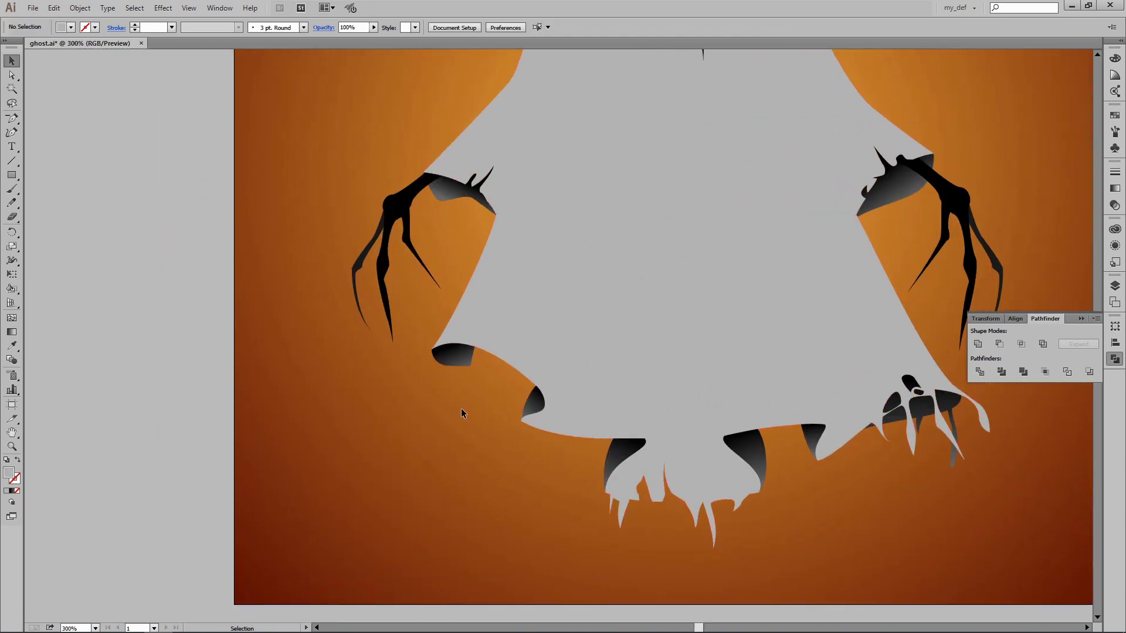
pyautogui.click(461, 306)
pyautogui.moveTo(390, 401); pyautogui.dragTo(378, 412)
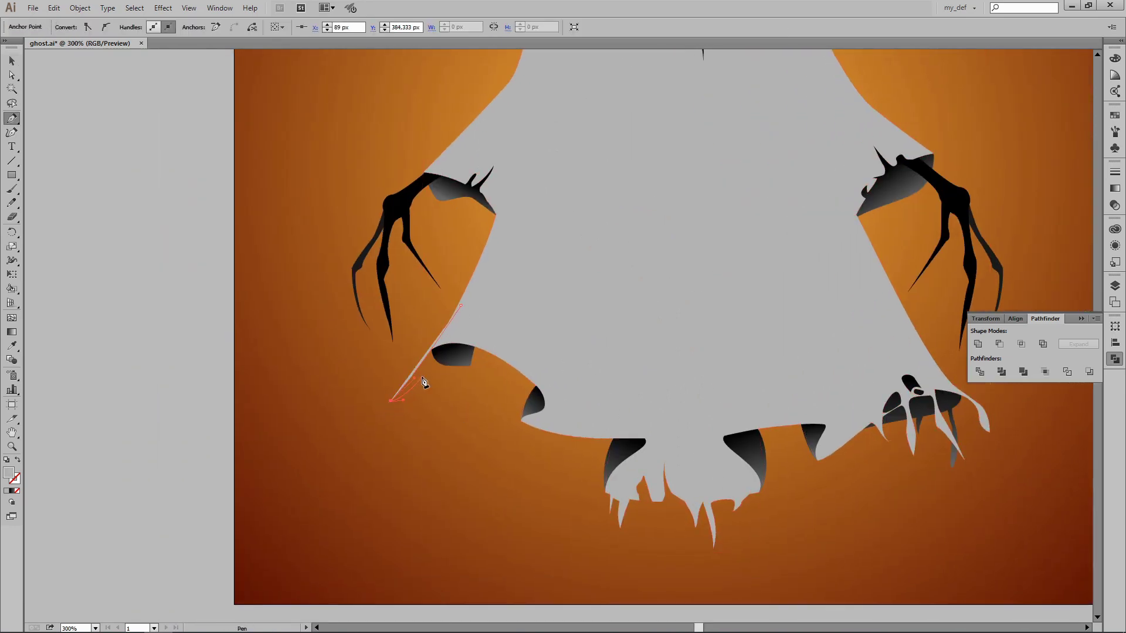
pyautogui.moveTo(451, 336); pyautogui.dragTo(467, 334)
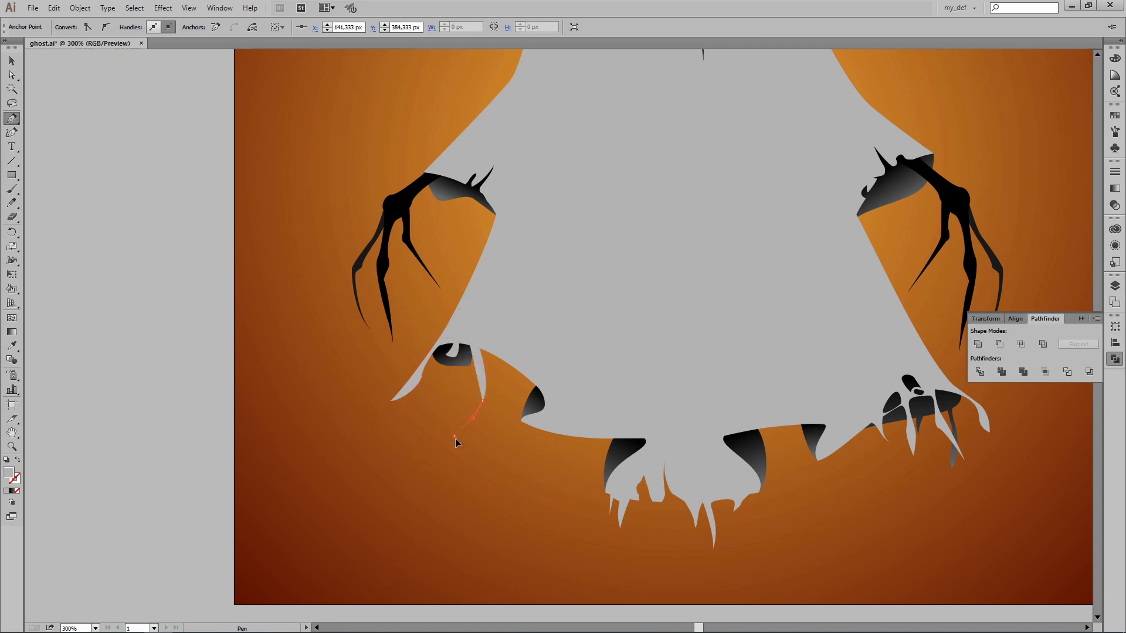
pyautogui.moveTo(494, 373); pyautogui.dragTo(499, 370)
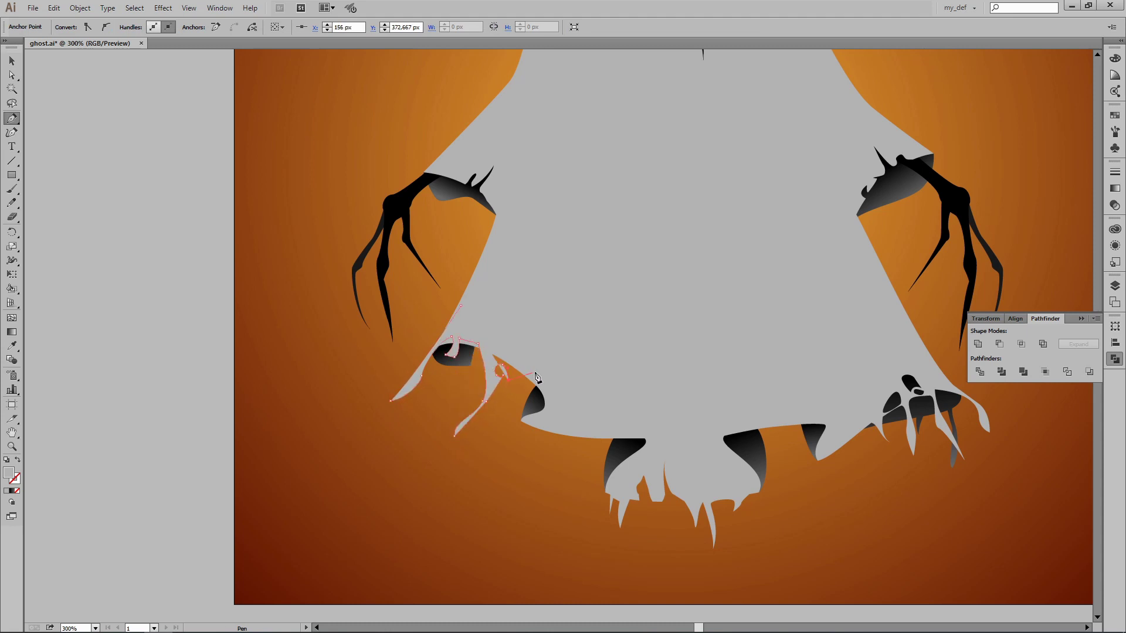
pyautogui.click(461, 305)
pyautogui.hotkey('ctrl', '+')
pyautogui.hotkey('ctrl', '+')
pyautogui.hotkey('ctrl', '+')
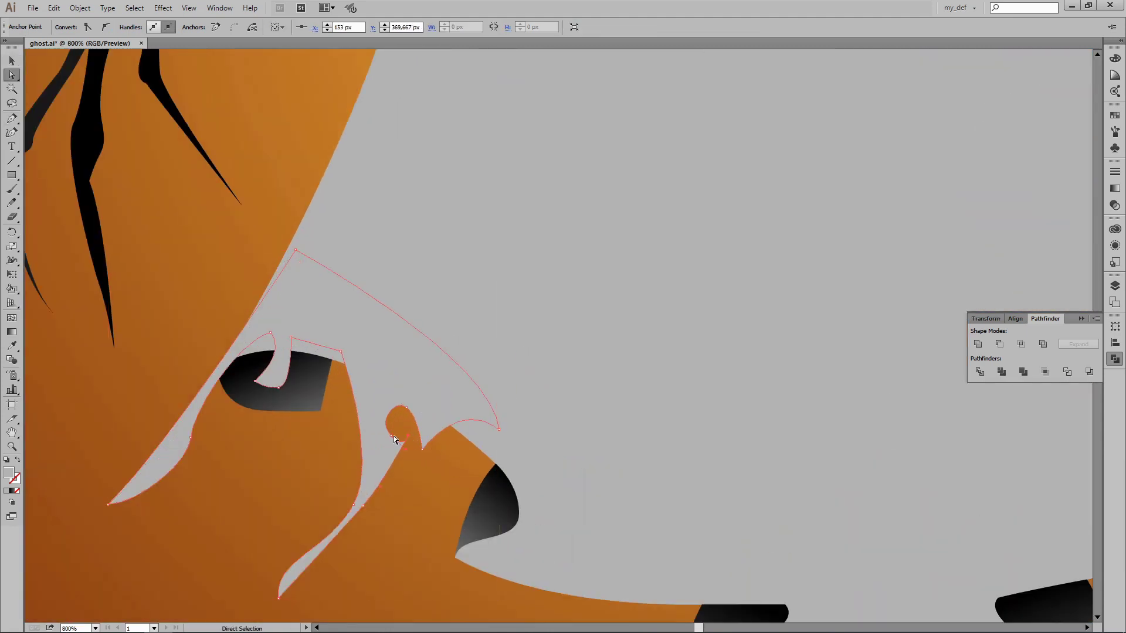
pyautogui.moveTo(426, 488); pyautogui.dragTo(571, 442)
pyautogui.keyDown('shift'); pyautogui.click(583, 382); pyautogui.keyUp('shift')
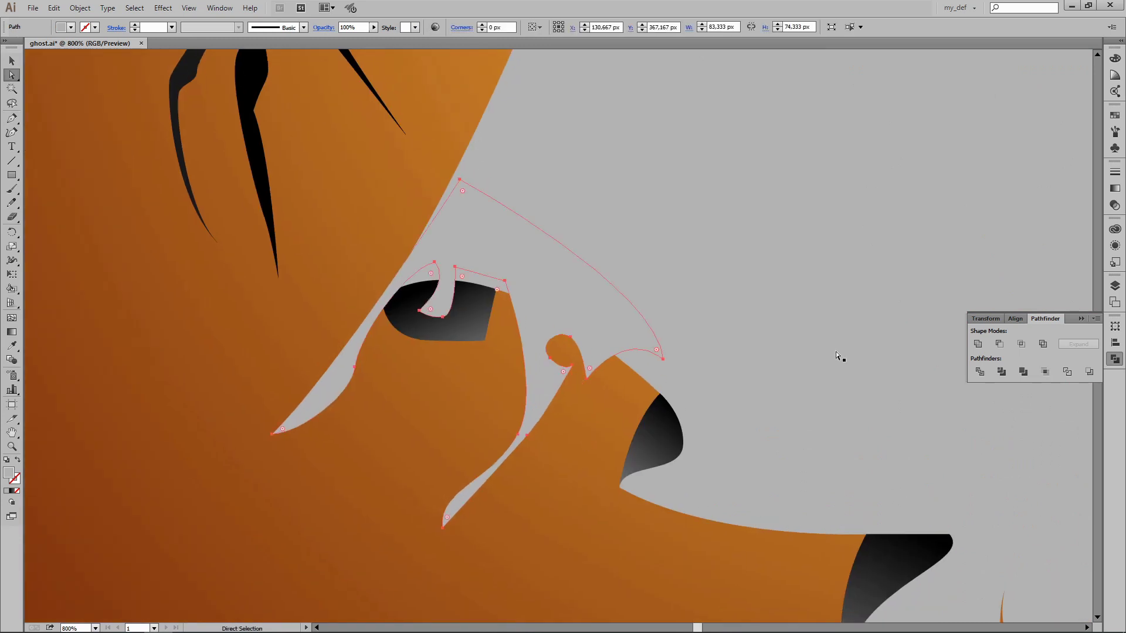
pyautogui.click(978, 344)
# - Draw a small droplet beside the tear and a small blob above the left shadow
pyautogui.press('p')
pyautogui.click(540, 368)
pyautogui.click(538, 399)
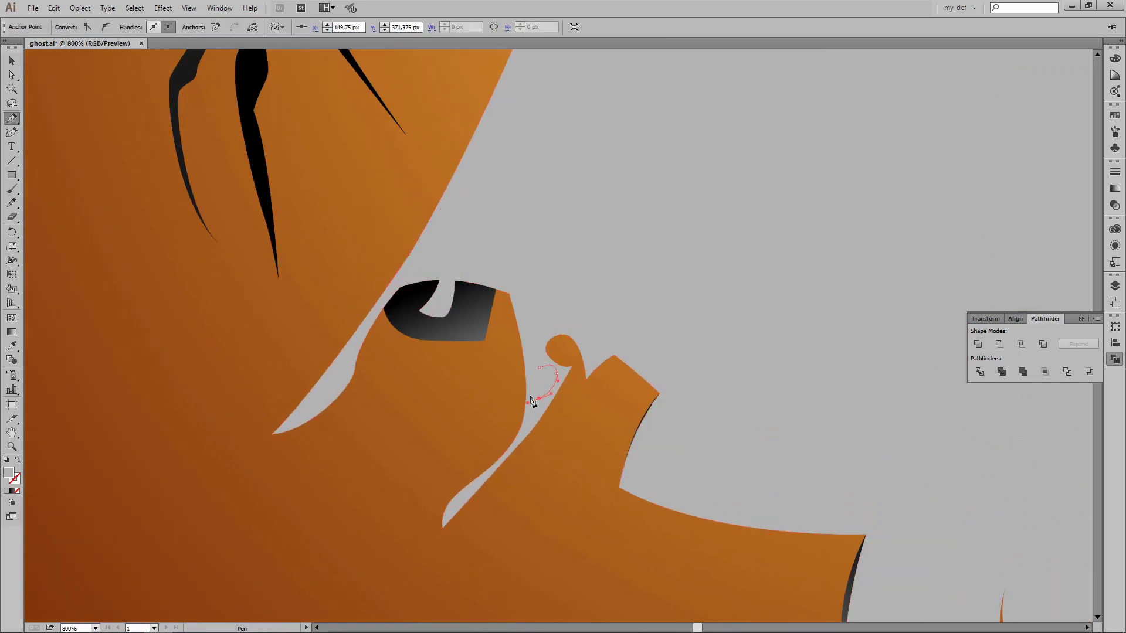
pyautogui.press('v')
pyautogui.hotkey('ctrl', 'shift', 'a')
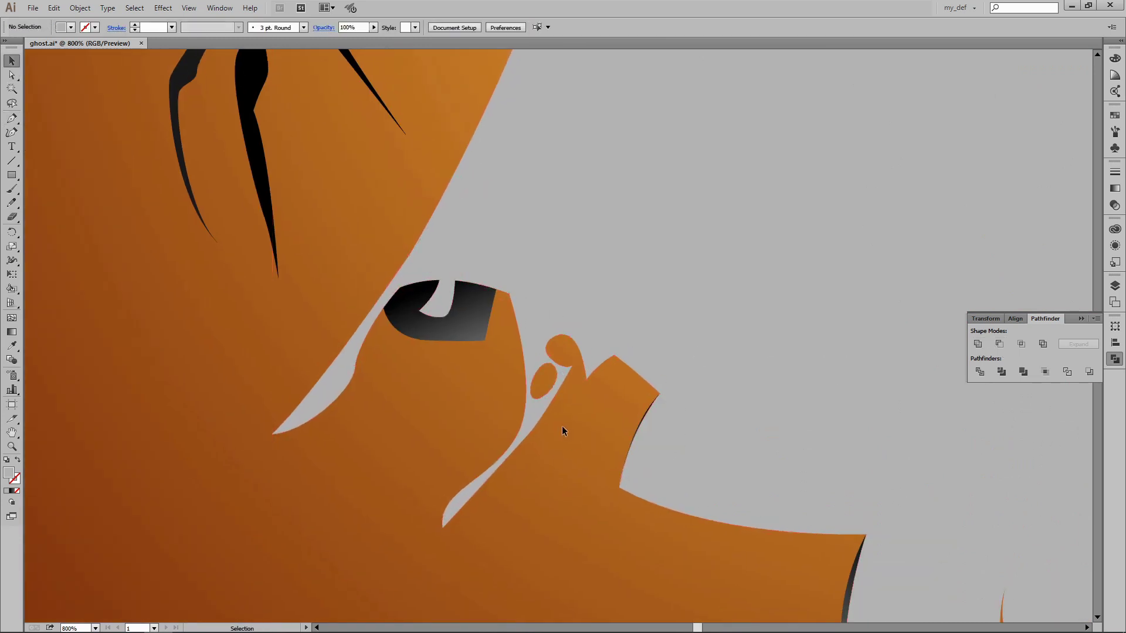
pyautogui.scroll(2, 562, 426)
pyautogui.hscroll(2, 562, 426)
pyautogui.click(365, 336)
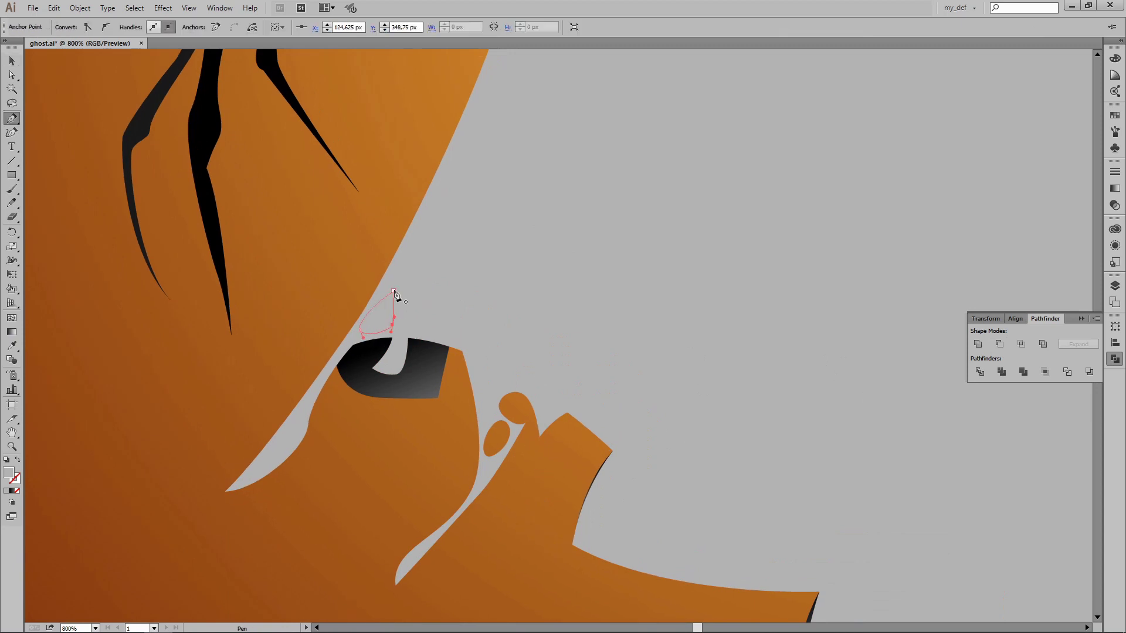
pyautogui.press('v')
pyautogui.click(369, 469)
# - Pull the left shadow's corner up the ghost edge and shift its top point right
pyautogui.press('a')
pyautogui.click(381, 381)
pyautogui.click(336, 353)
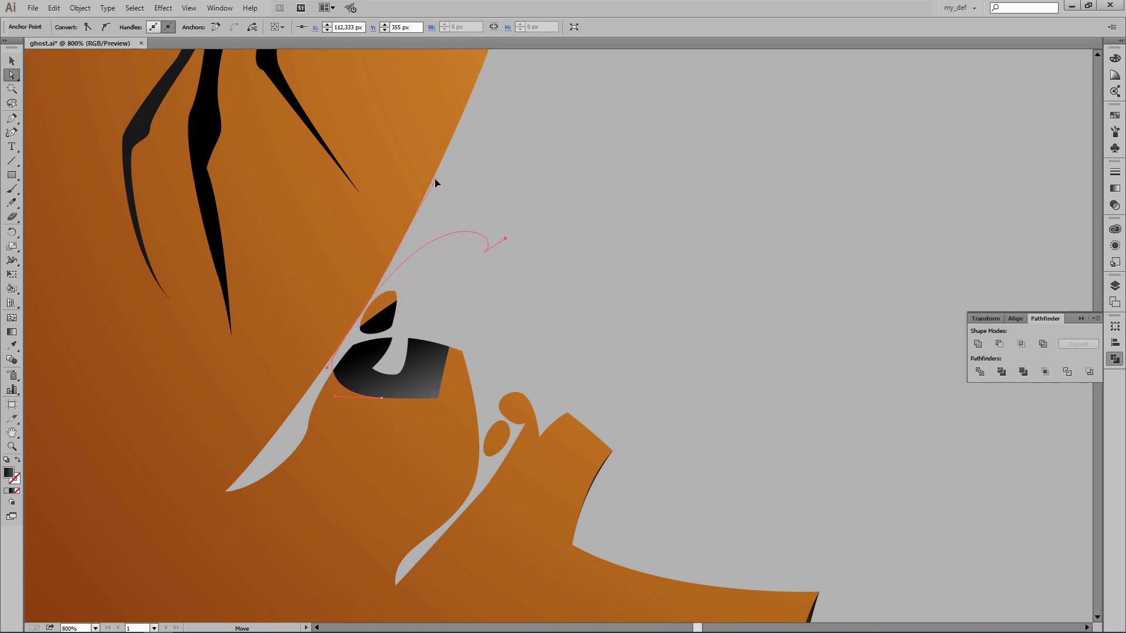
pyautogui.moveTo(435, 183); pyautogui.dragTo(435, 181)
pyautogui.moveTo(485, 251); pyautogui.dragTo(499, 250)
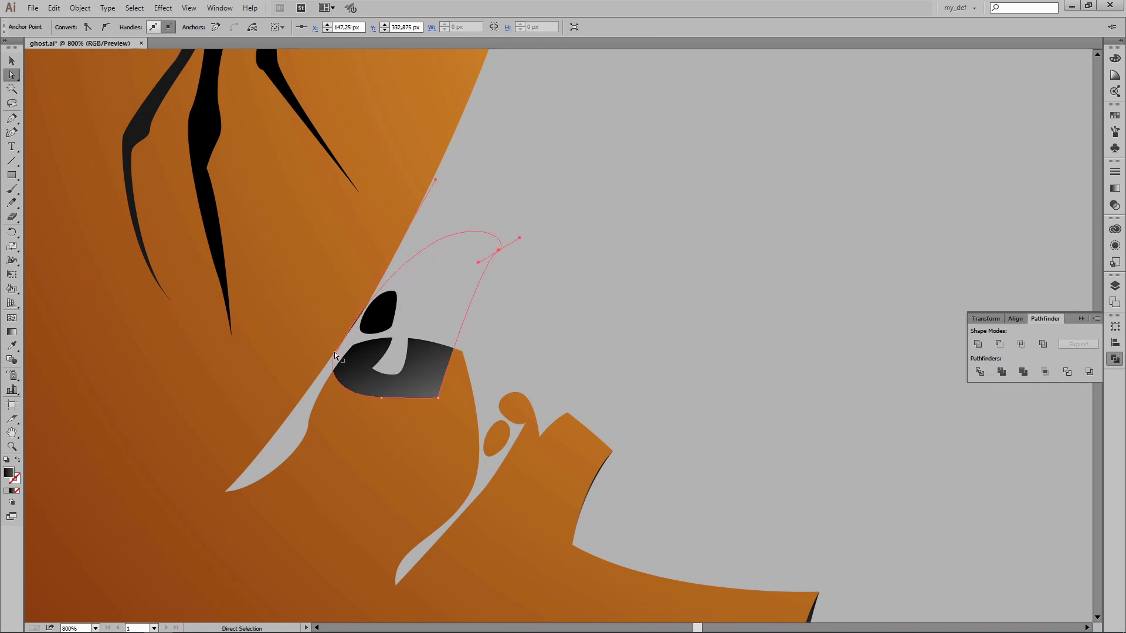
pyautogui.click(441, 238)
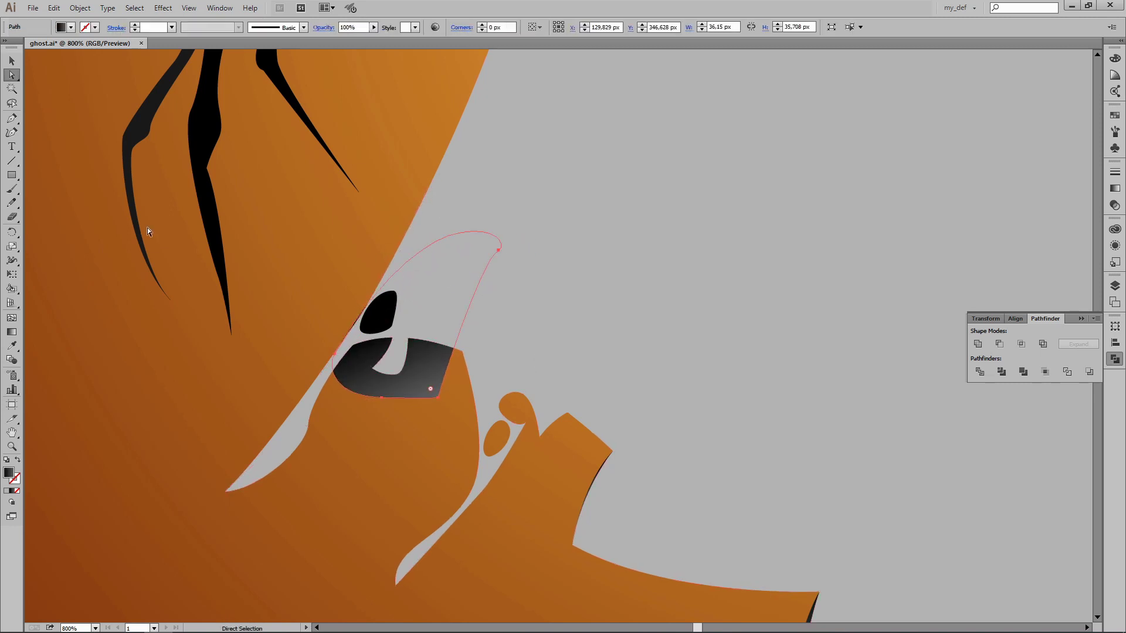
# - Raise the left shadow's top anchor higher to refine its shape
pyautogui.click(13, 133)
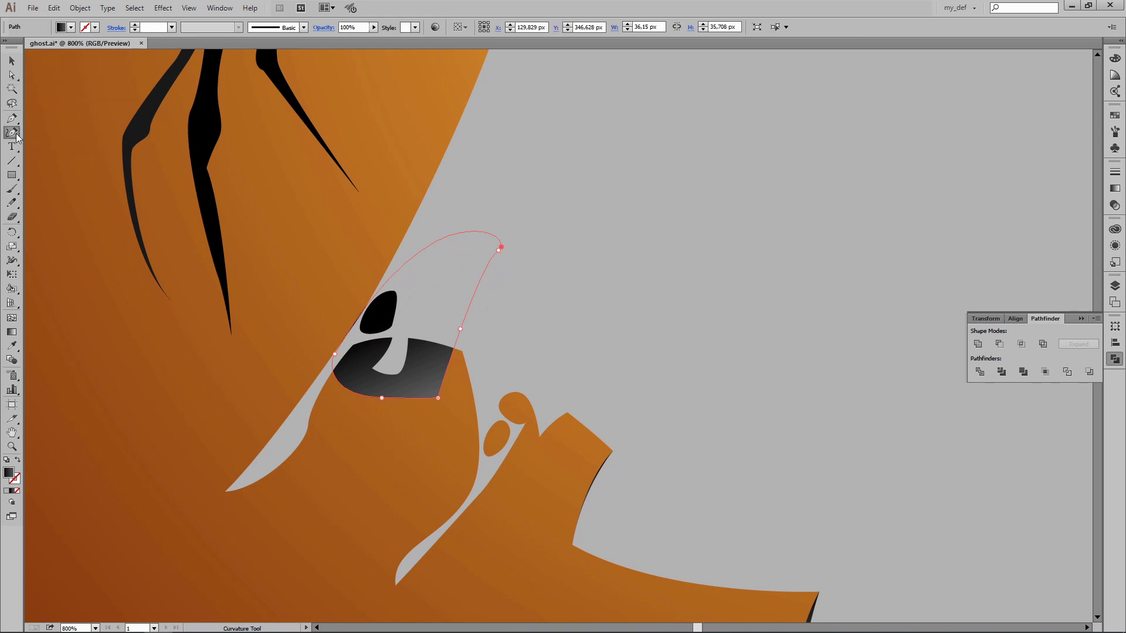
pyautogui.press('a')
pyautogui.click(392, 273)
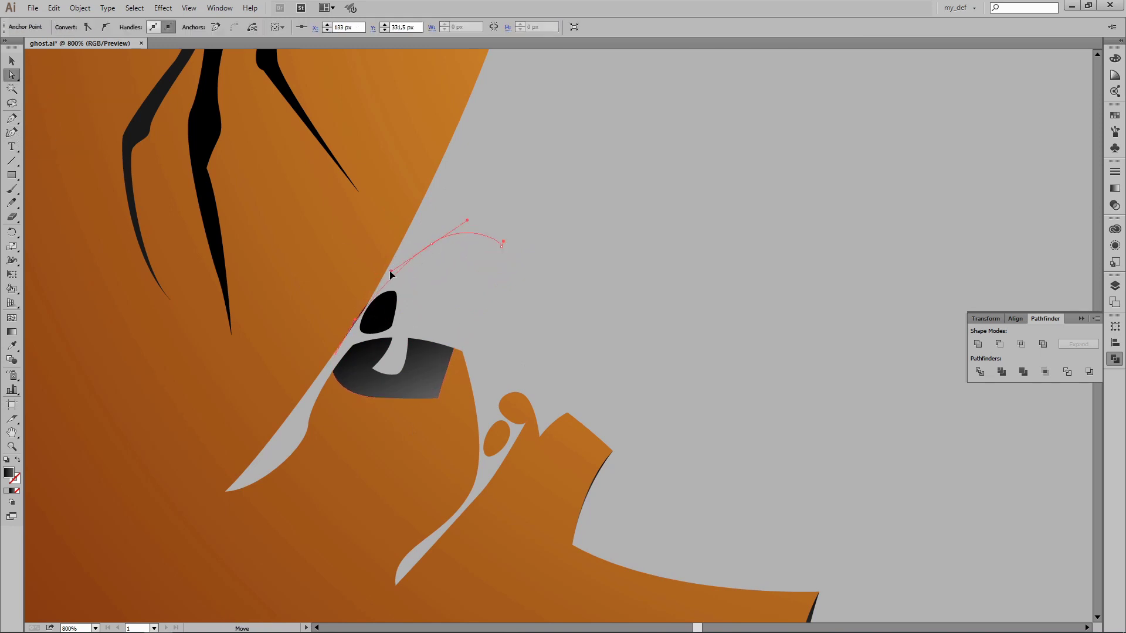
pyautogui.moveTo(391, 272); pyautogui.dragTo(401, 245)
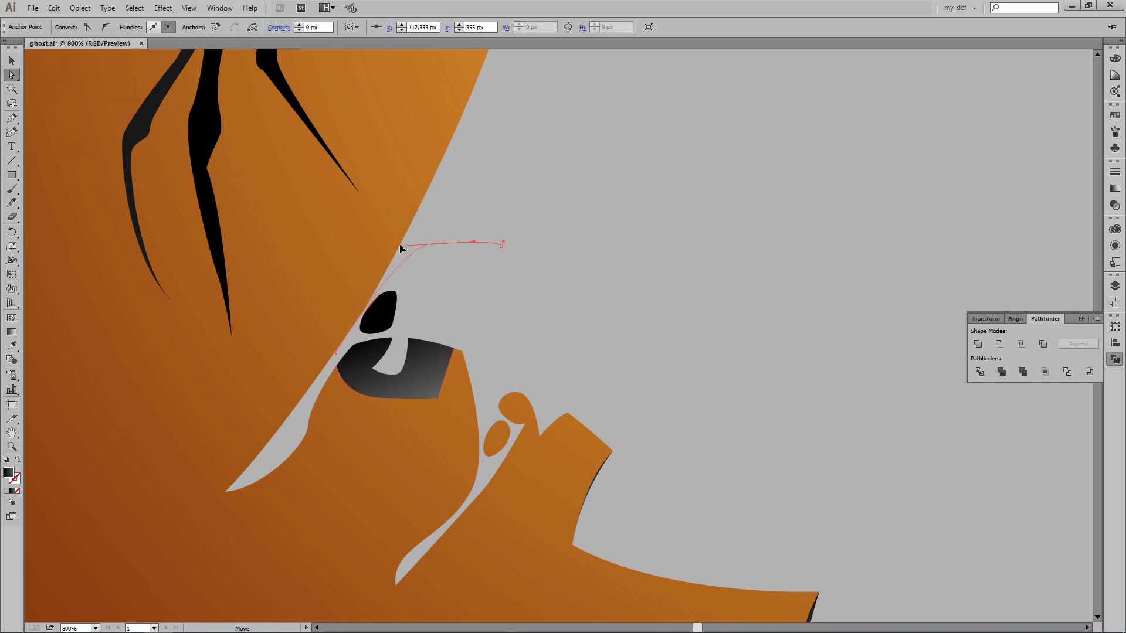
pyautogui.click(335, 355)
pyautogui.hotkey('ctrl', 'shift', 'a')
pyautogui.hotkey('ctrl', '-')
pyautogui.hotkey('ctrl', '-')
pyautogui.hotkey('ctrl', '-')
pyautogui.hotkey('ctrl', '+')
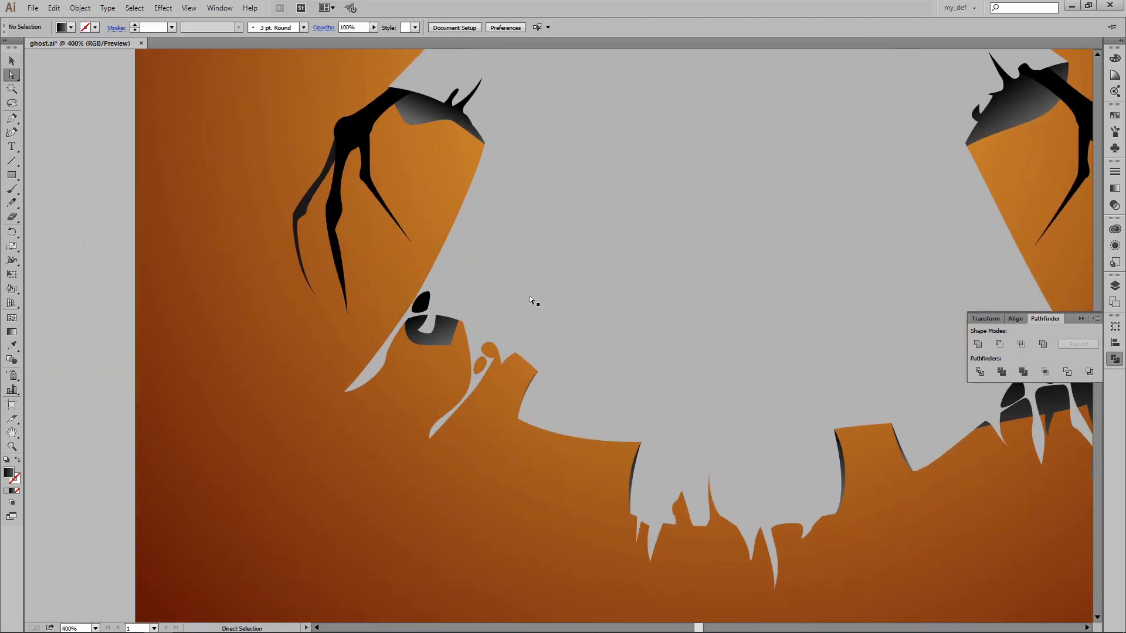
# - Pen-draw a drip from the shadow's lower corner and Unite it with the shadow
pyautogui.press('p')
pyautogui.hotkey('ctrl', '+')
pyautogui.hotkey('ctrl', '+')
pyautogui.moveTo(390, 396); pyautogui.dragTo(466, 351)
pyautogui.click(425, 269)
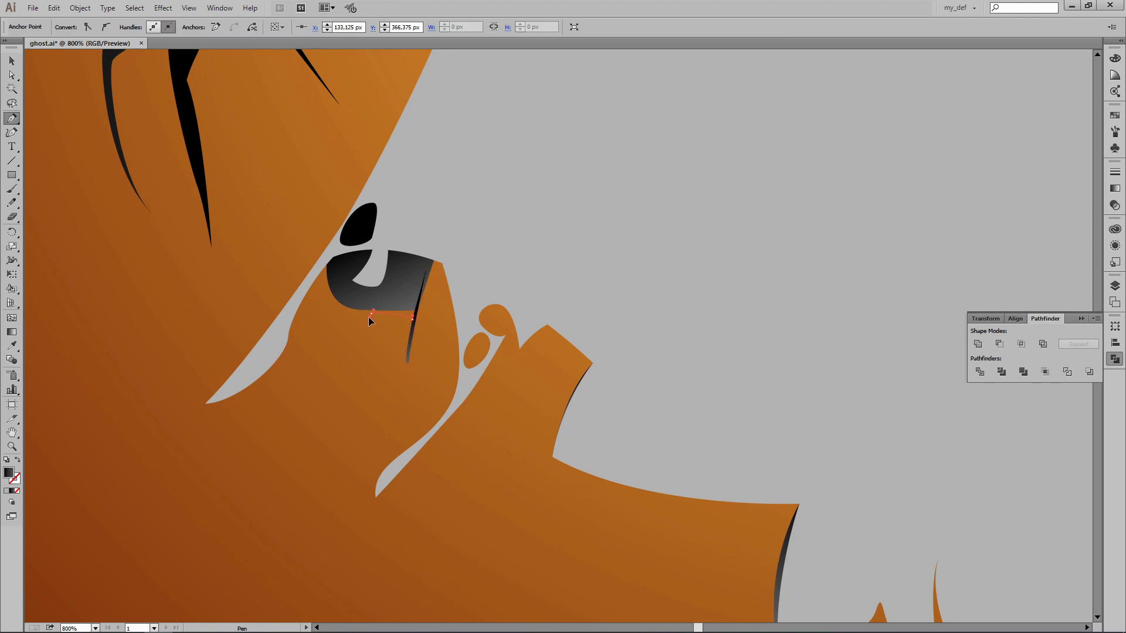
pyautogui.click(369, 315)
pyautogui.moveTo(312, 434); pyautogui.dragTo(346, 452)
pyautogui.click(356, 320)
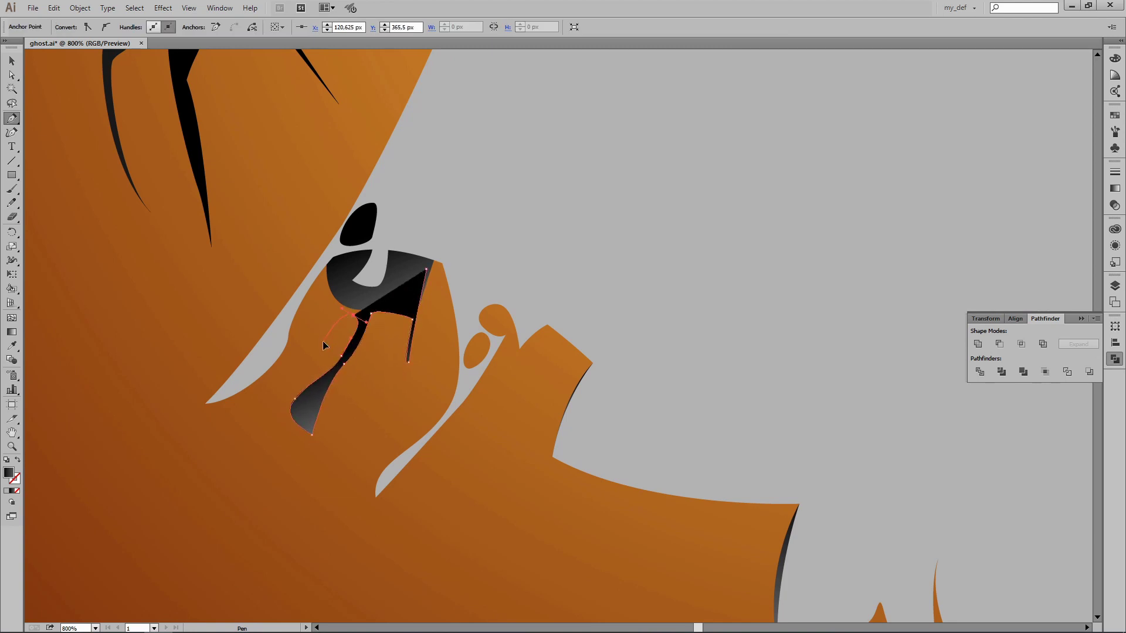
pyautogui.click(426, 268)
pyautogui.press('v')
pyautogui.keyDown('shift'); pyautogui.click(411, 194); pyautogui.keyUp('shift')
pyautogui.click(978, 344)
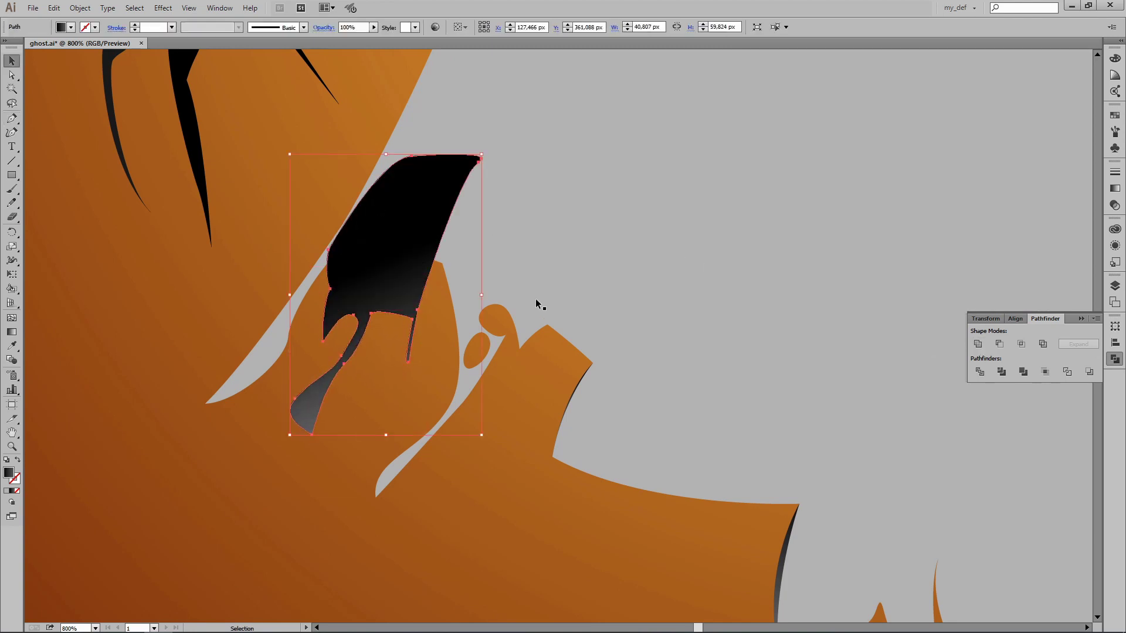
# - Apply a dark top-to-bottom gradient to the merged dripping shadow
pyautogui.press('g')
pyautogui.moveTo(389, 188); pyautogui.dragTo(339, 458)
pyautogui.press('v')
pyautogui.hotkey('ctrl', 'shift', 'a')
# - Send the left, lower and upper black shadow shapes behind the ghost
pyautogui.hotkey('ctrl', '-')
pyautogui.hotkey('ctrl', '-')
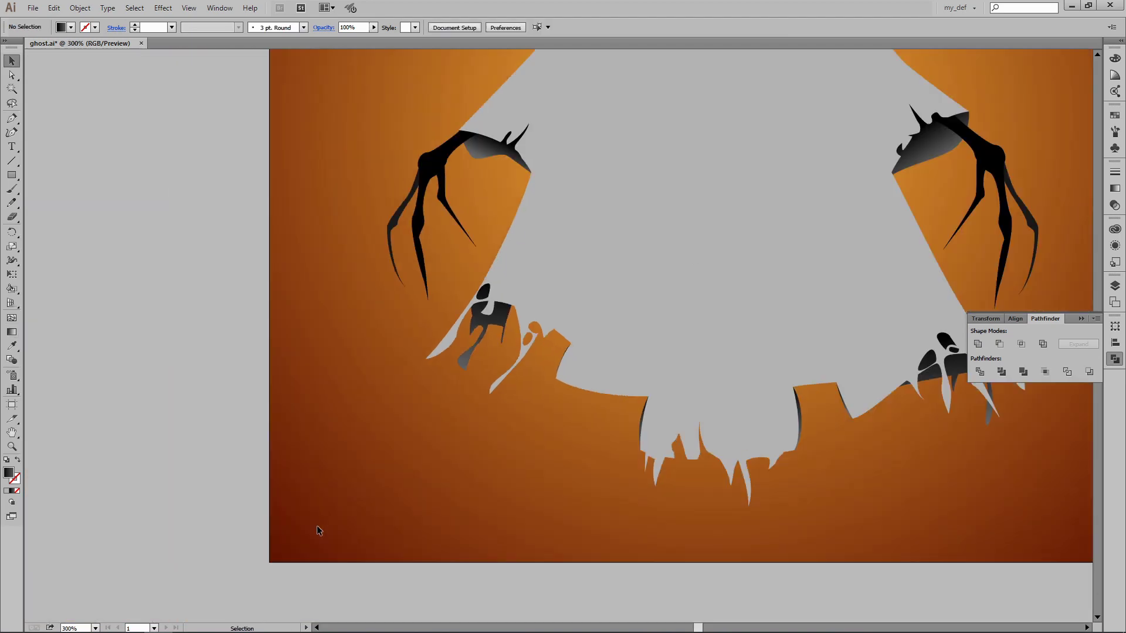
pyautogui.hotkey('ctrl', '-')
pyautogui.hotkey('ctrl', 'alt', '3')
pyautogui.keyDown('shift'); pyautogui.click(715, 368); pyautogui.keyUp('shift')
pyautogui.keyDown('shift'); pyautogui.click(779, 405); pyautogui.keyUp('shift')
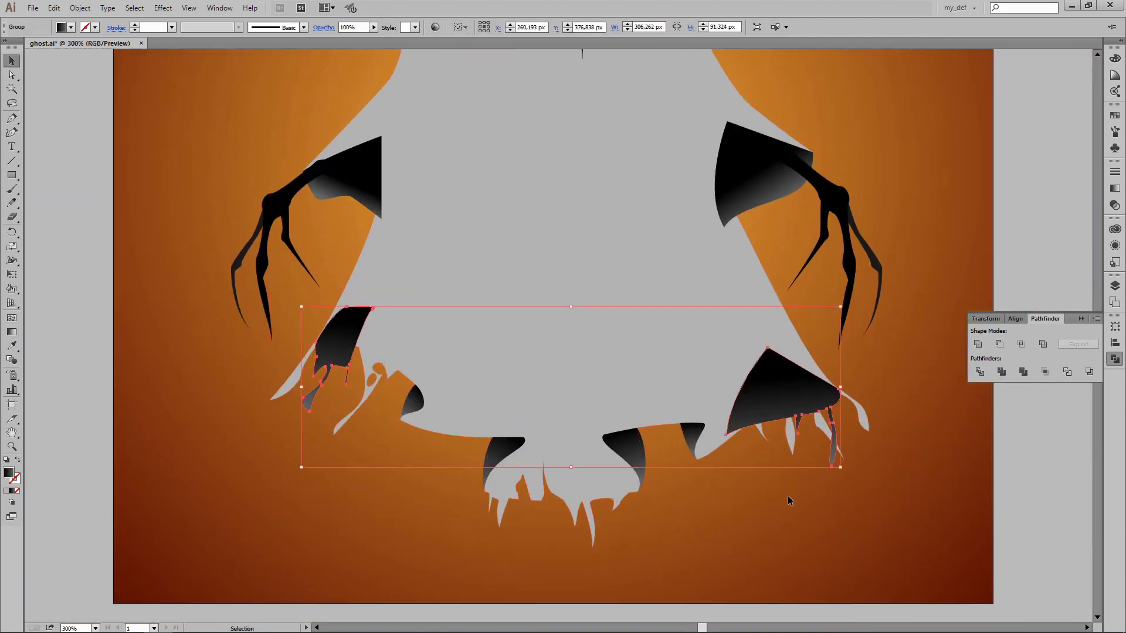
pyautogui.hotkey('ctrl', '[')
pyautogui.click(768, 217)
pyautogui.hotkey('ctrl', '[')
pyautogui.hotkey('ctrl', 'shift', 'a')
pyautogui.hotkey('ctrl', '-')
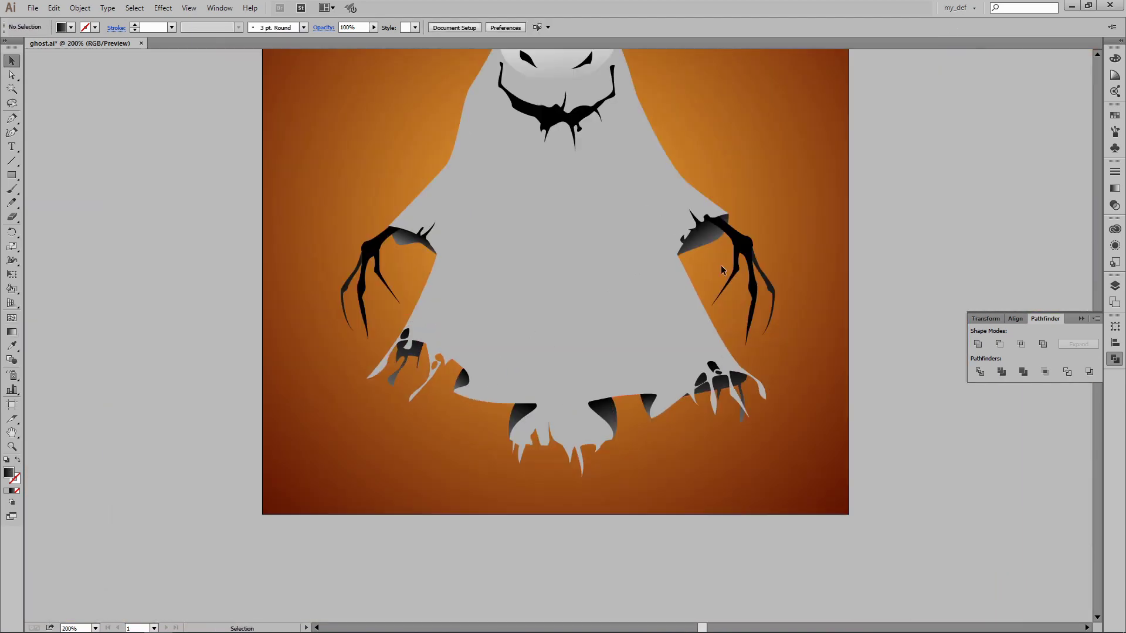
pyautogui.hotkey('ctrl', '0')
# - Subtract the black shadow from the surrounding hem and delete the leftover black piece
pyautogui.scroll(2, 653, 382)
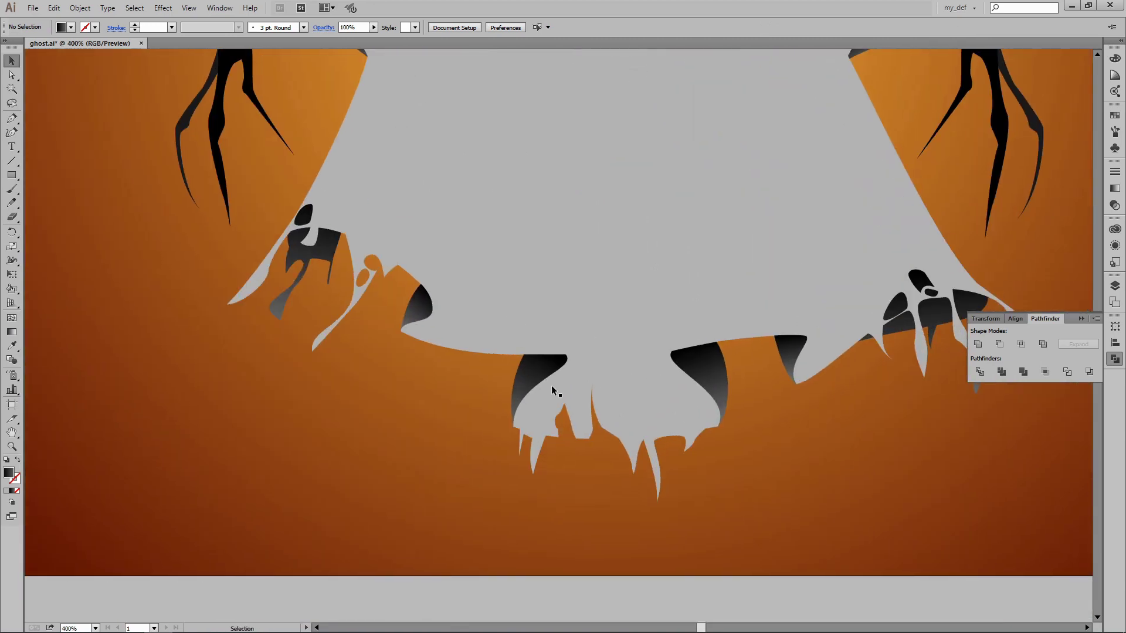
pyautogui.scroll(1, 540, 376)
pyautogui.scroll(1, 527, 364)
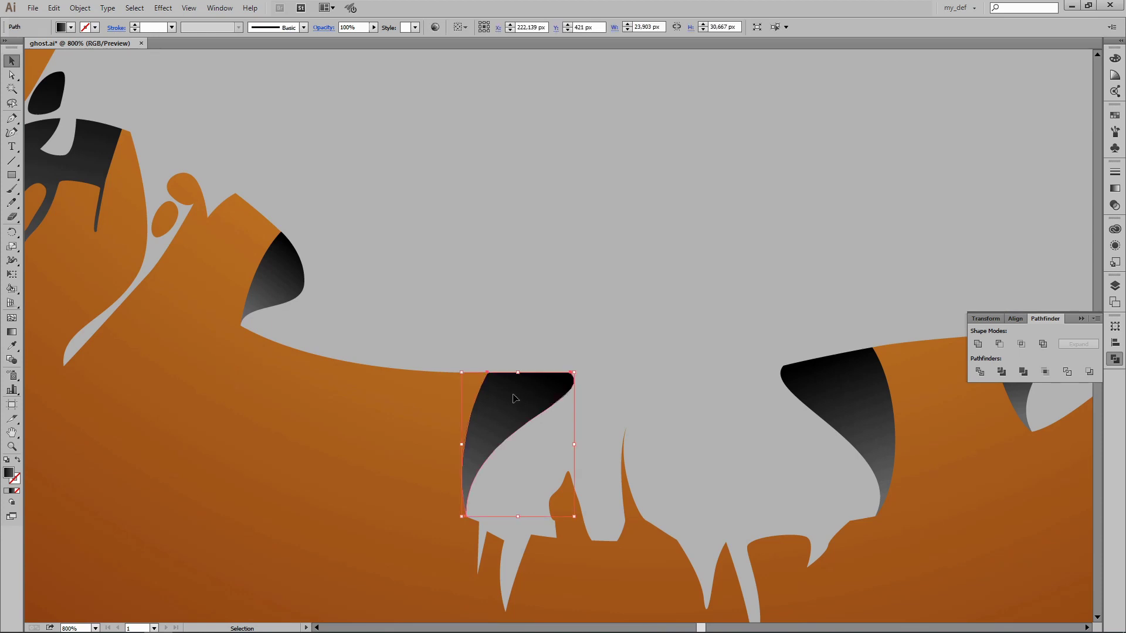
pyautogui.moveTo(519, 403); pyautogui.dragTo(396, 440)
pyautogui.hotkey('ctrl', 'z')
pyautogui.keyDown('shift'); pyautogui.click(635, 396); pyautogui.keyUp('shift')
pyautogui.click(999, 344)
pyautogui.click(844, 411)
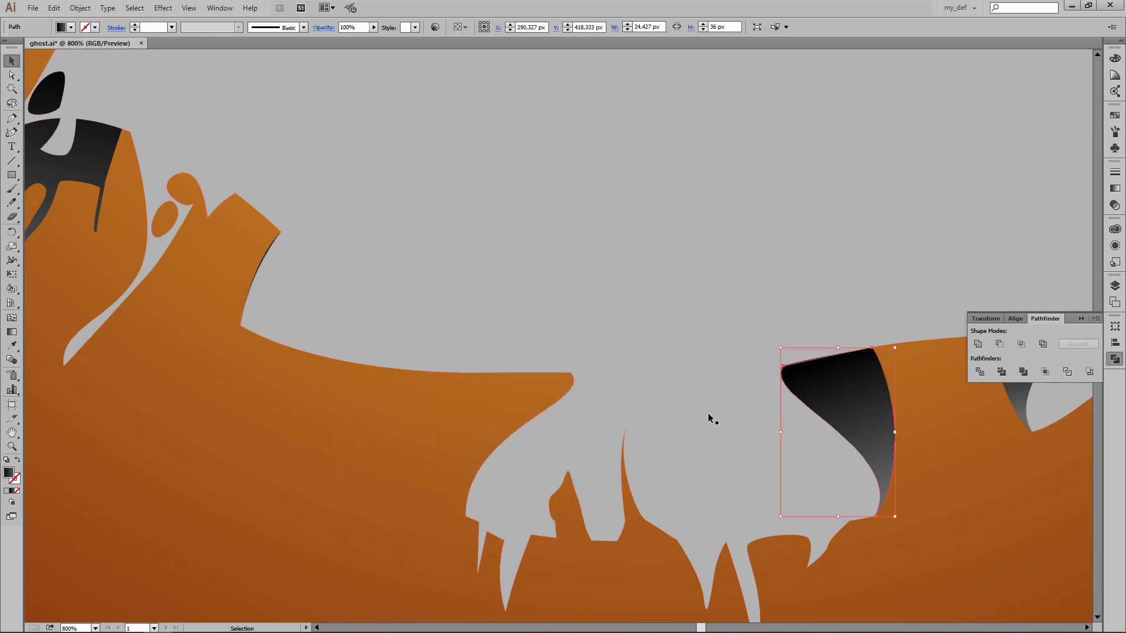
pyautogui.press('Delete')
# - Paste the hidden black shadow shapes back in front of the ghost group
pyautogui.hotkey('ctrl', '-')
pyautogui.click(628, 329)
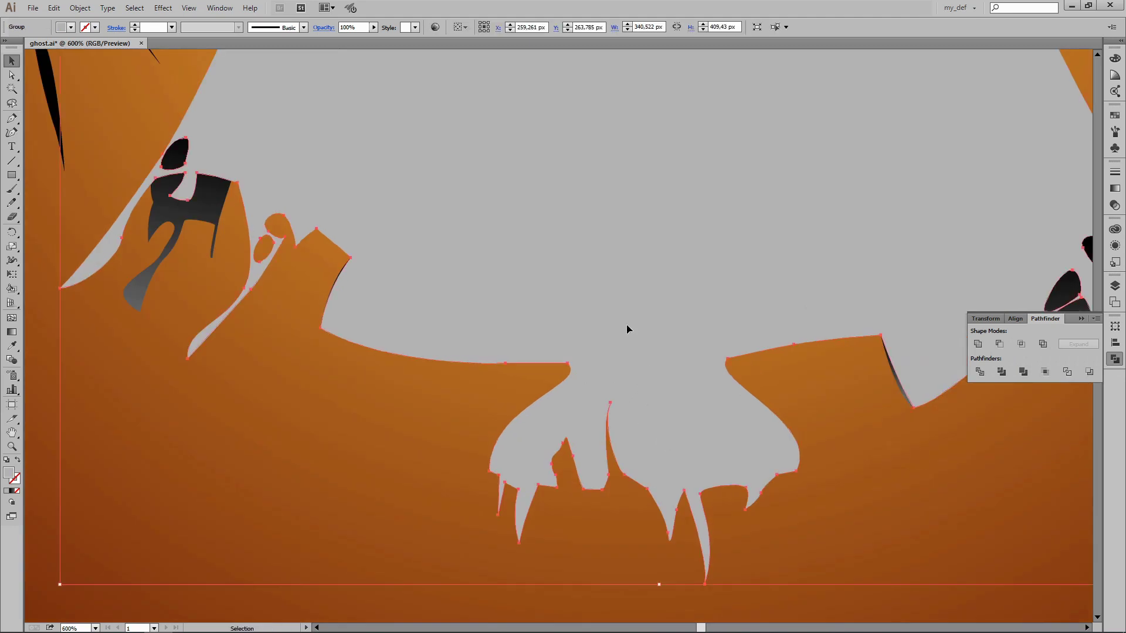
pyautogui.hotkey('ctrl', 'f')
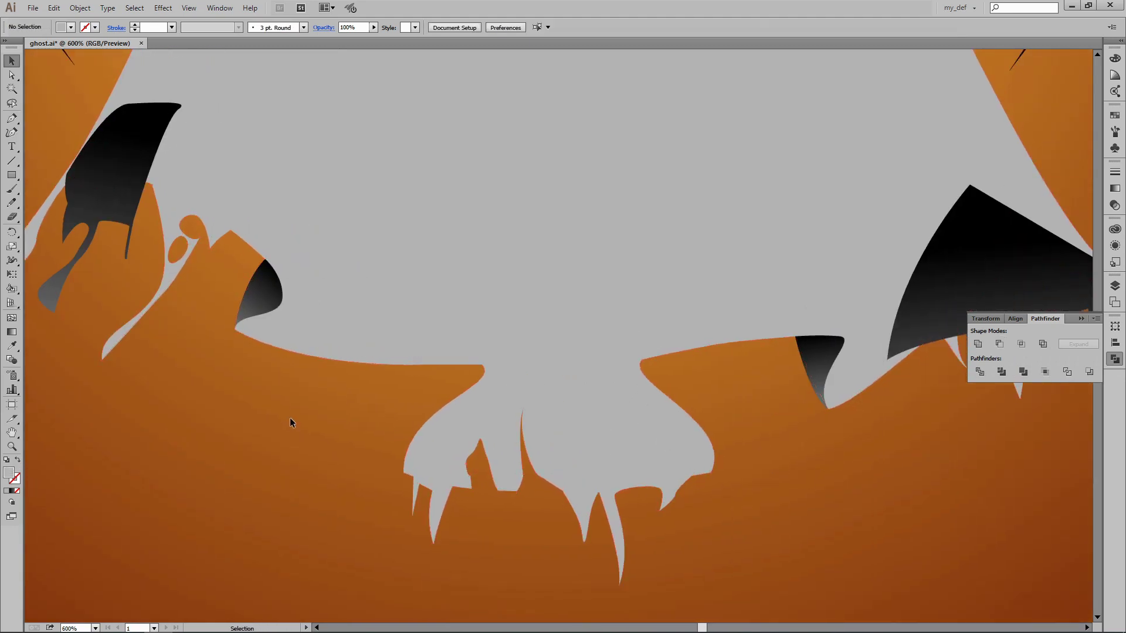
pyautogui.moveTo(289, 418); pyautogui.dragTo(913, 414)
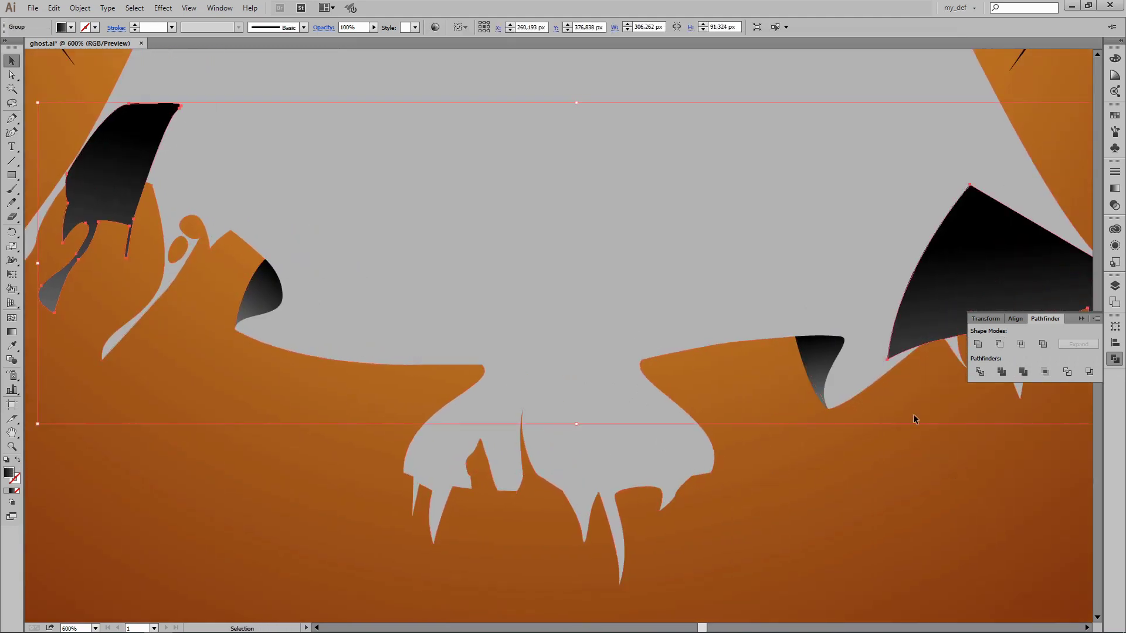
pyautogui.click(838, 448)
# - Pen-draw a curved dark shading shape across the hem tears and send it to the back
pyautogui.press('p')
pyautogui.click(403, 472)
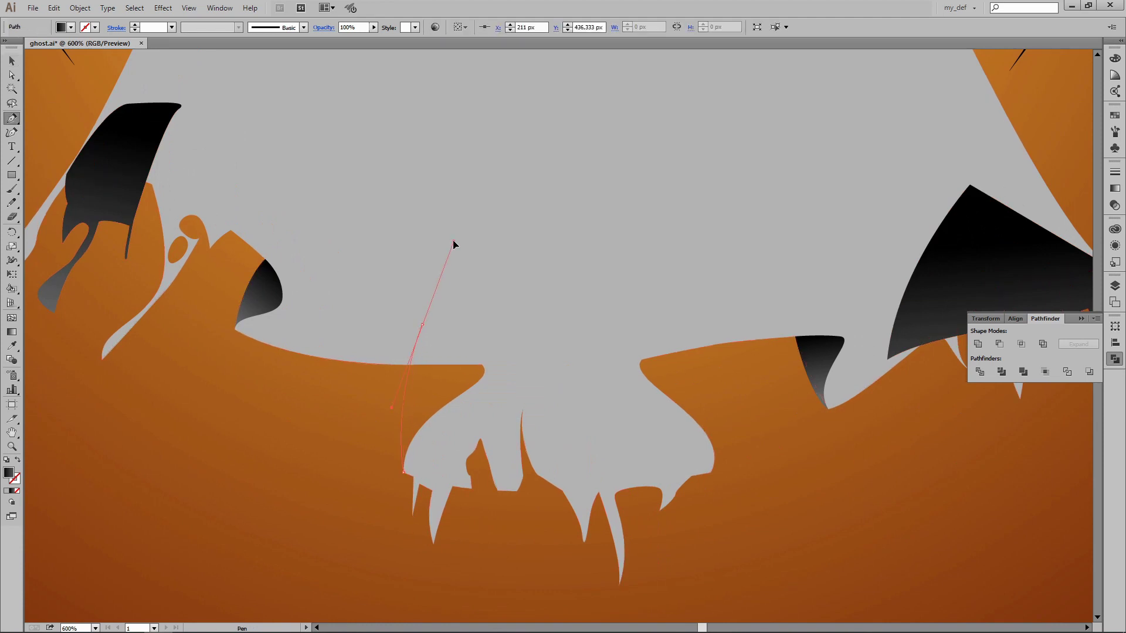
pyautogui.click(654, 242)
pyautogui.moveTo(711, 472); pyautogui.dragTo(677, 519)
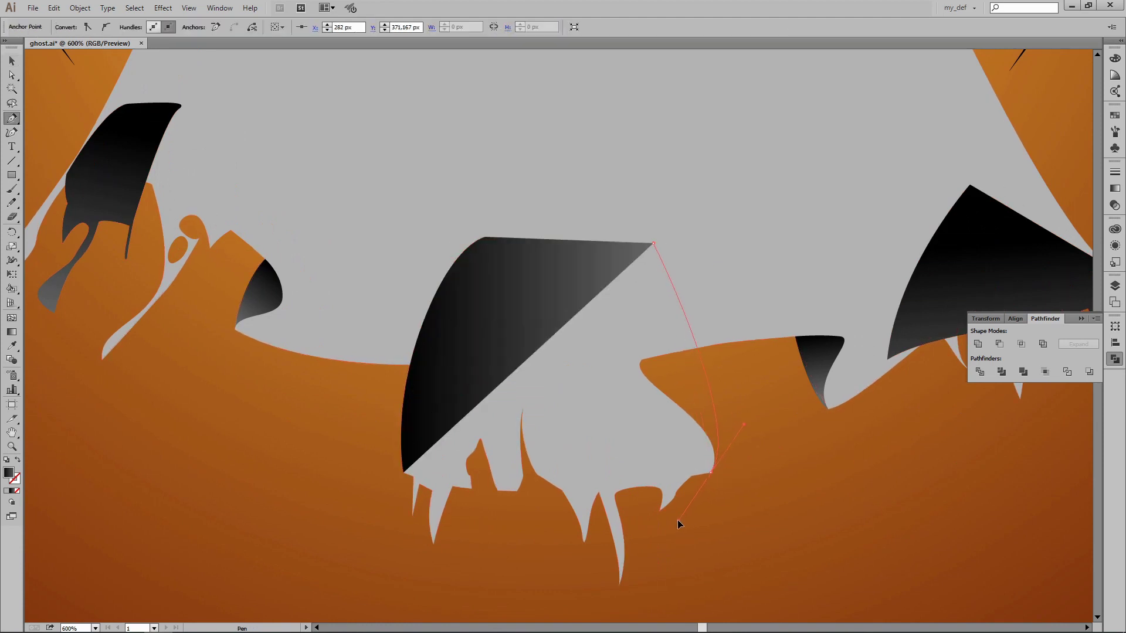
pyautogui.moveTo(404, 473); pyautogui.dragTo(476, 375)
pyautogui.press('v')
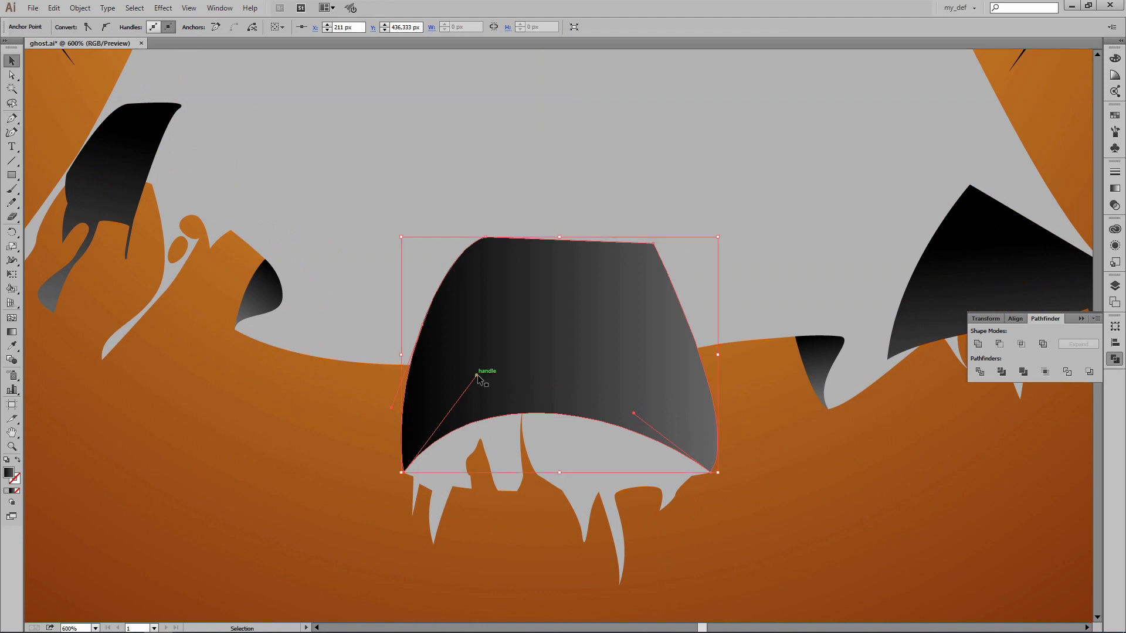
pyautogui.click(653, 372)
pyautogui.hotkey('ctrl', 'shift', '[')
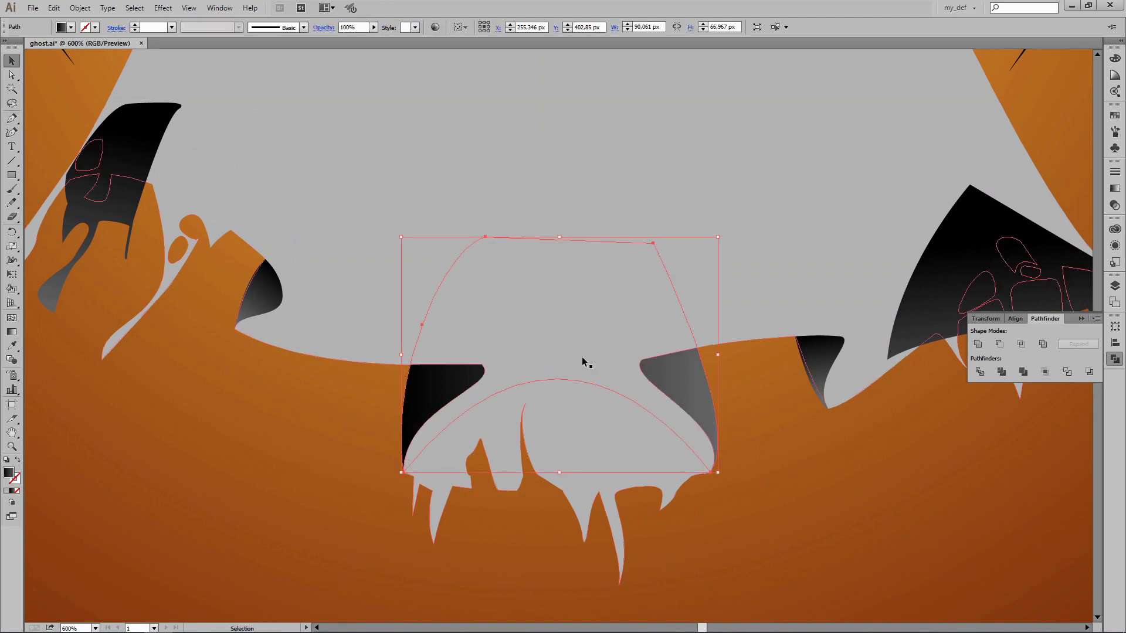
# - Attempt Pathfinder merges on the small dark and orange shapes, dismissing each warning
pyautogui.click(264, 293)
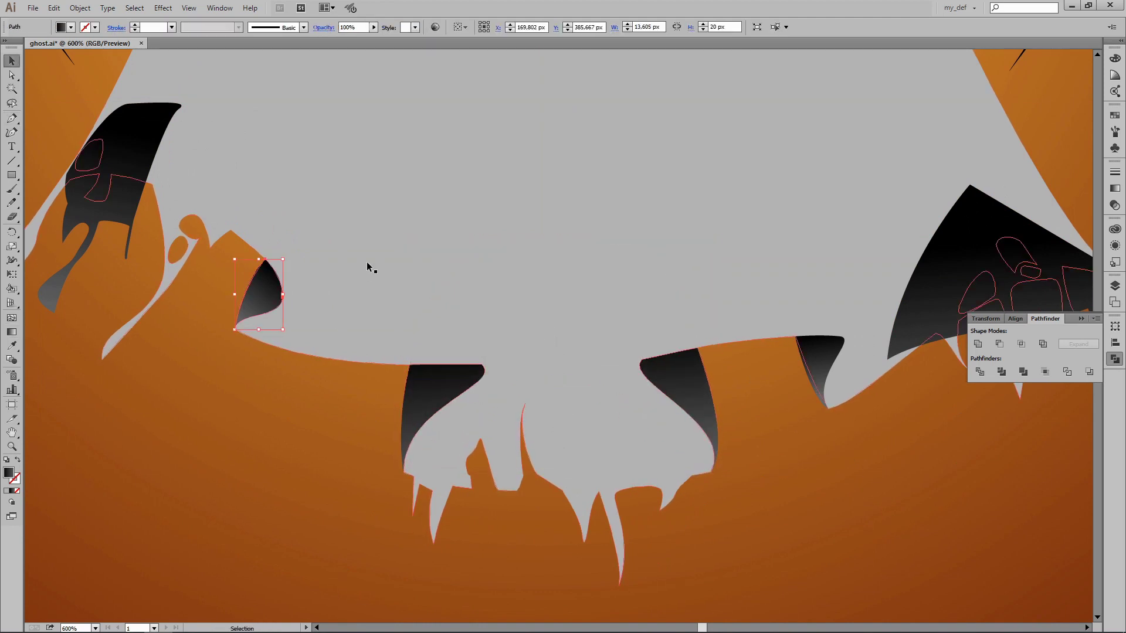
pyautogui.click(999, 345)
pyautogui.click(668, 334)
pyautogui.hotkey('ctrl', 'a')
pyautogui.click(1000, 345)
pyautogui.click(660, 338)
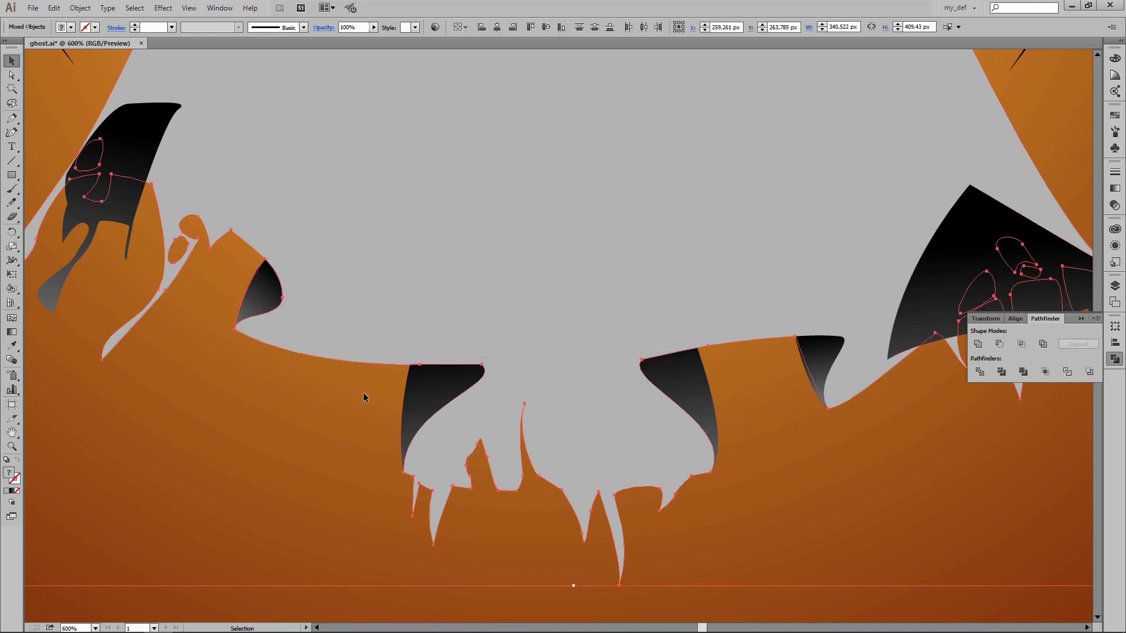
pyautogui.click(247, 311)
pyautogui.hotkey('ctrl', '+')
pyautogui.moveTo(208, 277); pyautogui.dragTo(437, 324)
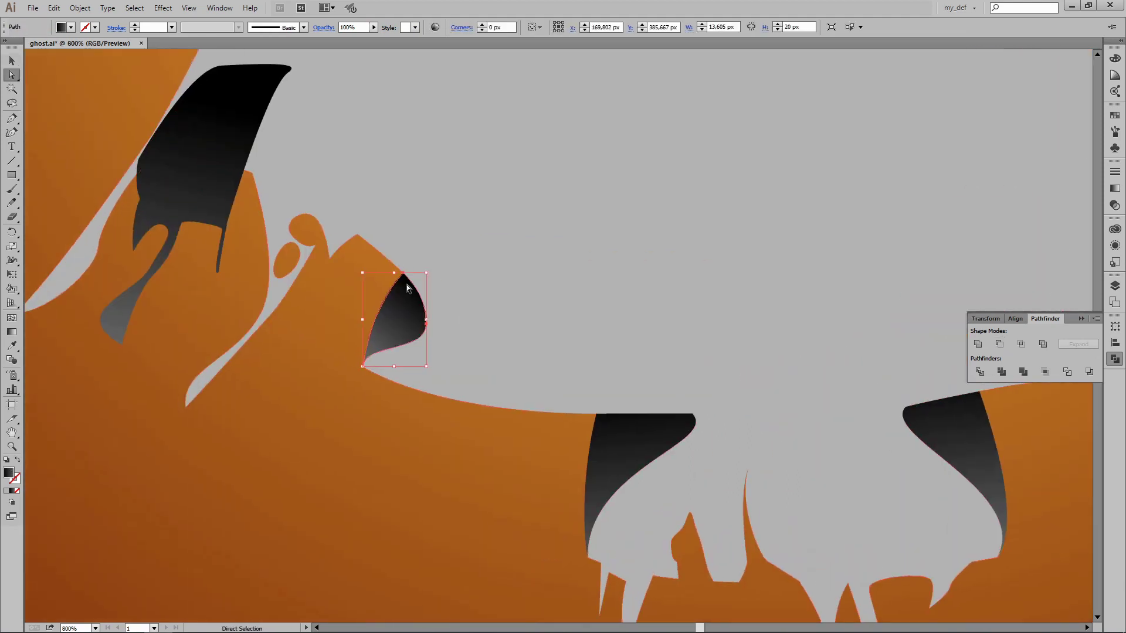
pyautogui.keyDown('shift'); pyautogui.click(372, 307); pyautogui.keyUp('shift')
pyautogui.click(1000, 345)
pyautogui.click(658, 337)
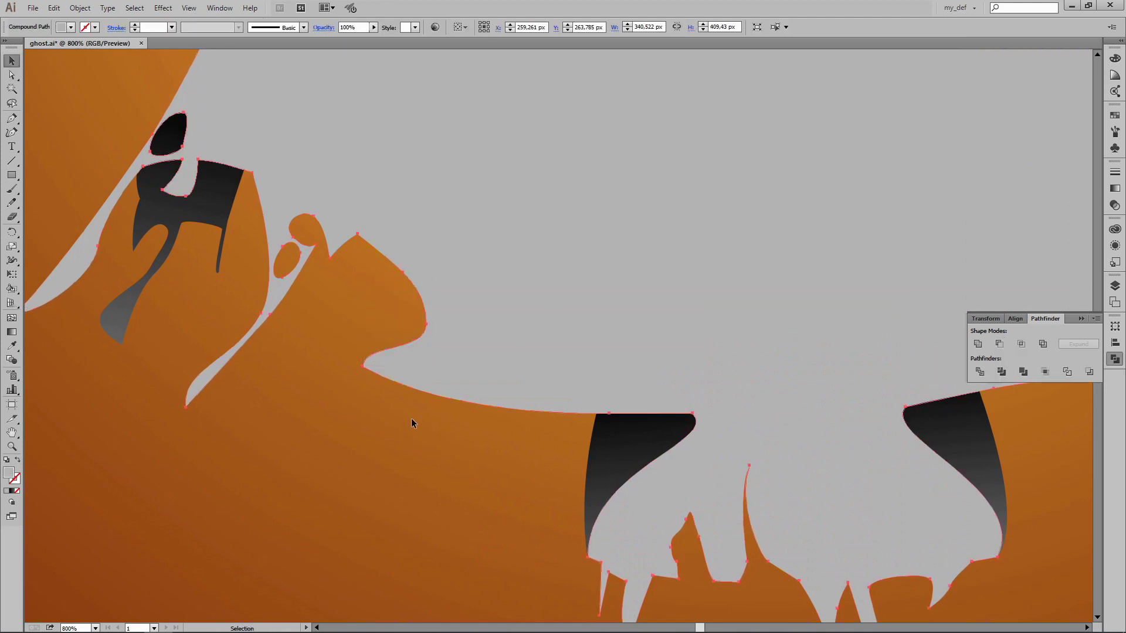
# - Zoom back out and Direct-select the ghost body compound shape
pyautogui.hotkey('ctrl', '-')
pyautogui.press('a')
pyautogui.click(834, 417)
# - Draw a curved shading shape inside the right hem tear and fill it with the dark gradient
pyautogui.hotkey('ctrl', 'shift', 'a')
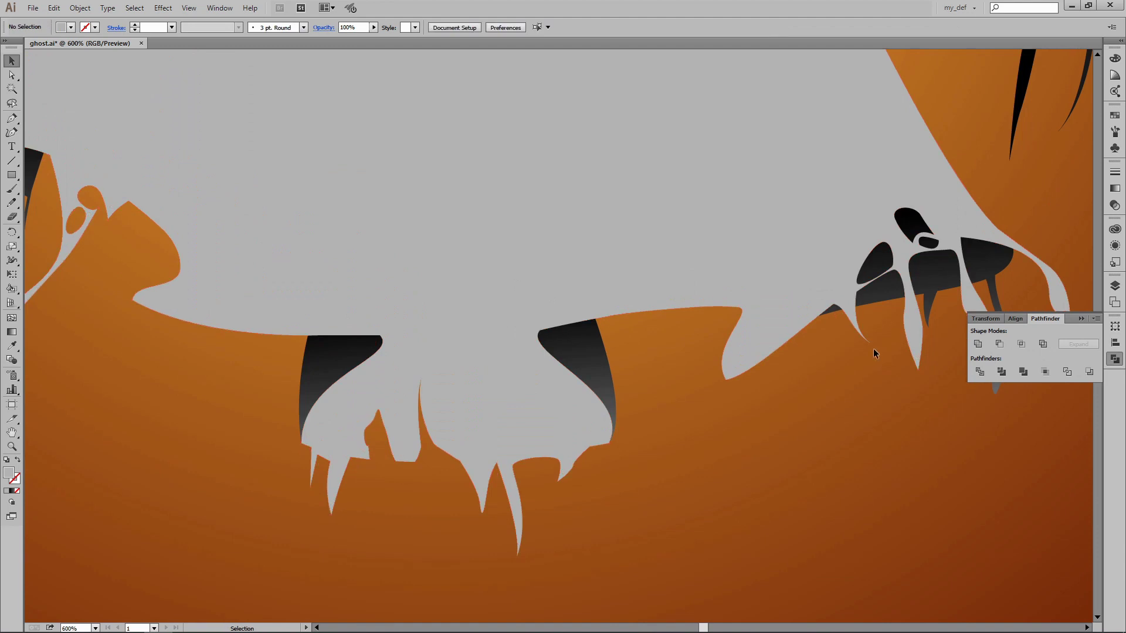
pyautogui.press('p')
pyautogui.click(725, 378)
pyautogui.moveTo(697, 280); pyautogui.dragTo(690, 197)
pyautogui.click(762, 248)
pyautogui.moveTo(726, 378); pyautogui.dragTo(680, 415)
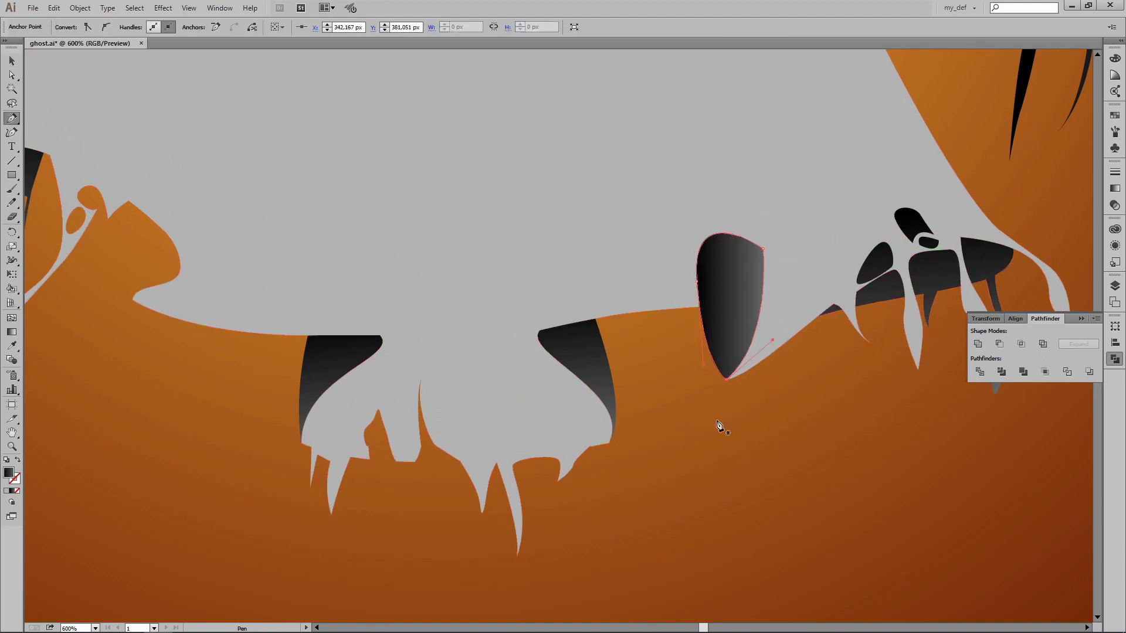
pyautogui.moveTo(735, 299); pyautogui.dragTo(733, 373)
# - Draw a second dark shading shape on the left side of the hem
pyautogui.press('p')
pyautogui.hscroll(-5, 527, 364)
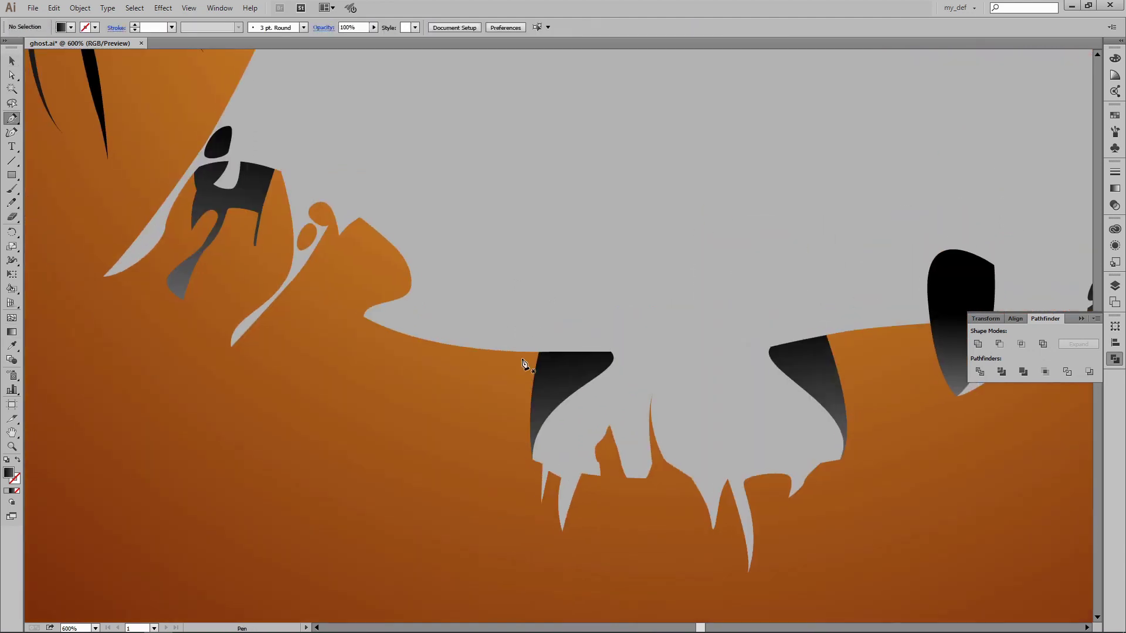
pyautogui.click(364, 317)
pyautogui.moveTo(418, 202); pyautogui.dragTo(475, 127)
pyautogui.click(475, 239)
pyautogui.click(449, 317)
pyautogui.click(364, 317)
# - Select the three dark shading shapes and tuck them behind the ghost body
pyautogui.press('v')
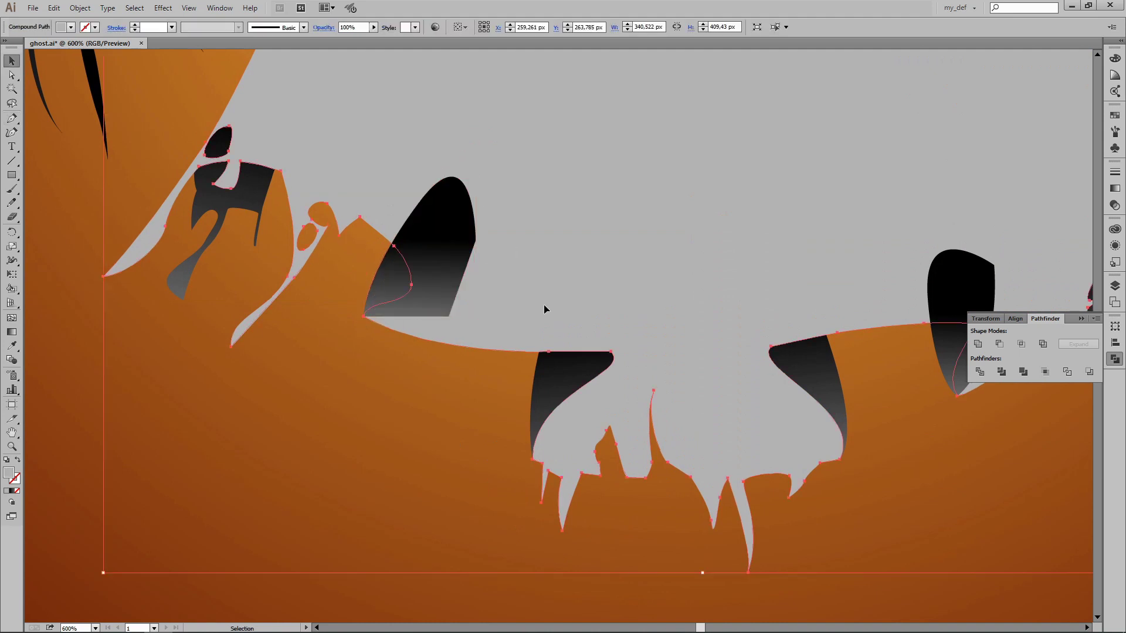
pyautogui.click(431, 206)
pyautogui.keyDown('shift'); pyautogui.click(962, 287); pyautogui.keyUp('shift')
pyautogui.keyDown('shift'); pyautogui.click(923, 438); pyautogui.keyUp('shift')
pyautogui.hotkey('ctrl', '8')
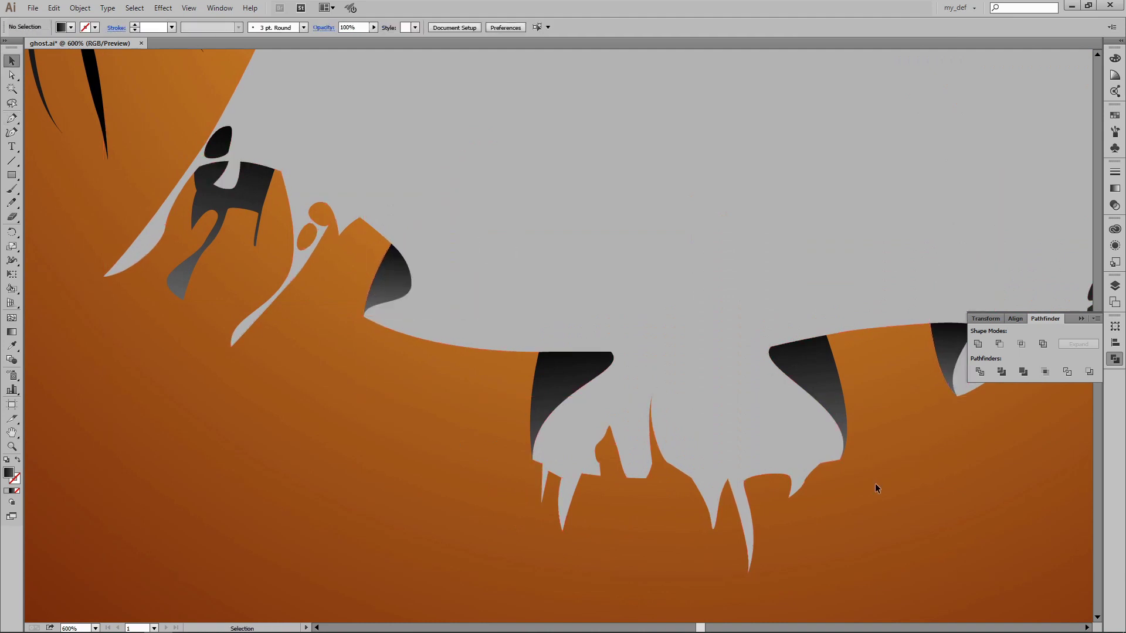
pyautogui.scroll(-2, 875, 483)
pyautogui.hscroll(4, 875, 483)
# - Draw a thin curved tear strip hanging from the right hem edge
pyautogui.hotkey('ctrl', 'shift', 'a')
pyautogui.press('p')
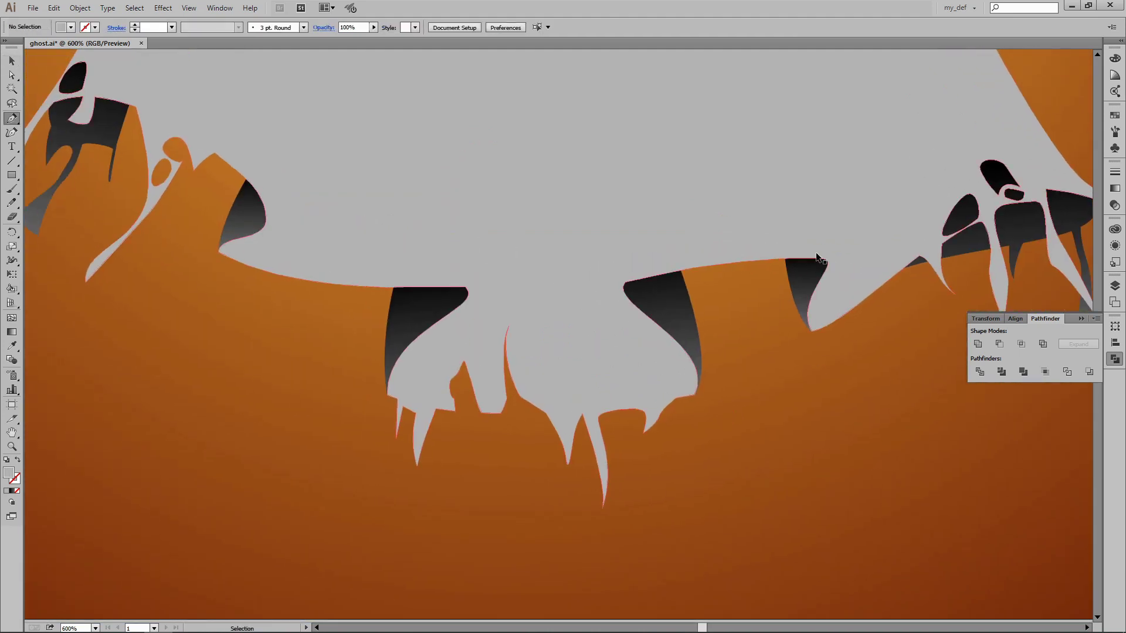
pyautogui.moveTo(815, 255); pyautogui.dragTo(814, 284)
pyautogui.click(801, 413)
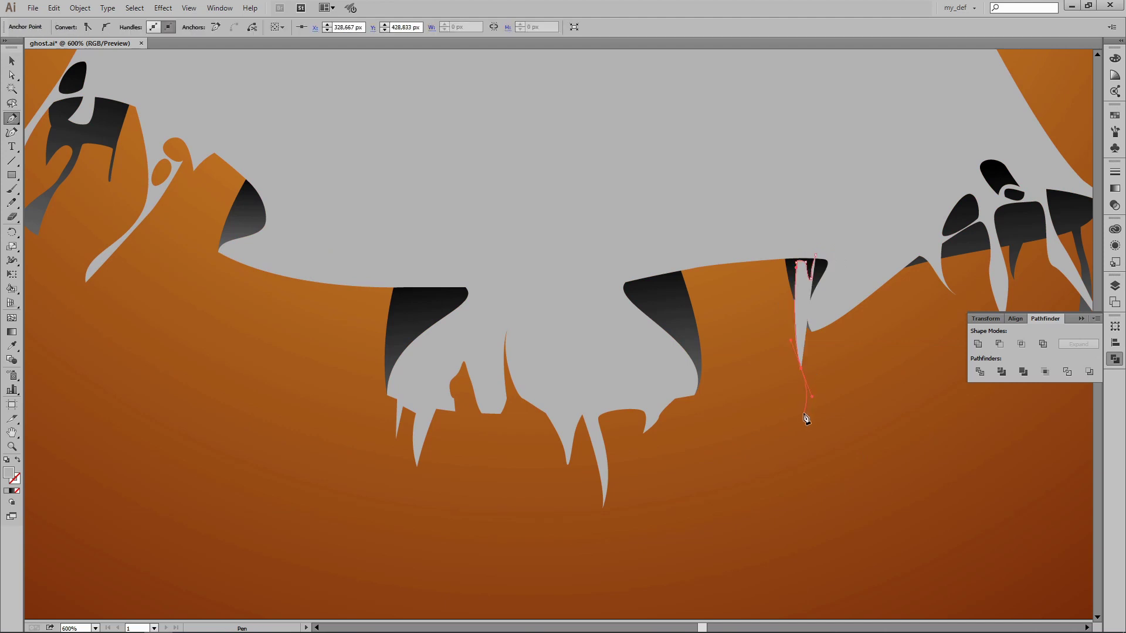
pyautogui.moveTo(786, 339); pyautogui.dragTo(786, 314)
pyautogui.hotkey('ctrl', 'shift', 'a')
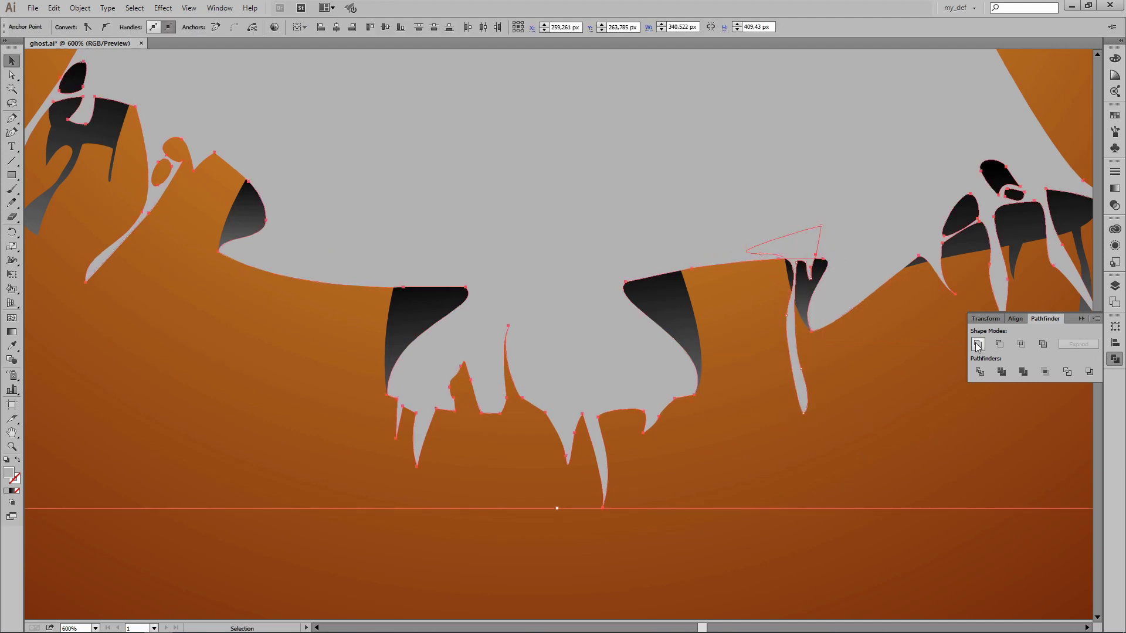
pyautogui.scroll(1, 784, 422)
pyautogui.hscroll(3, 784, 422)
# - Draw a ragged hem tear that dips to a point and curves back along the hem
pyautogui.click(576, 312)
pyautogui.click(578, 319)
pyautogui.click(573, 324)
pyautogui.click(586, 333)
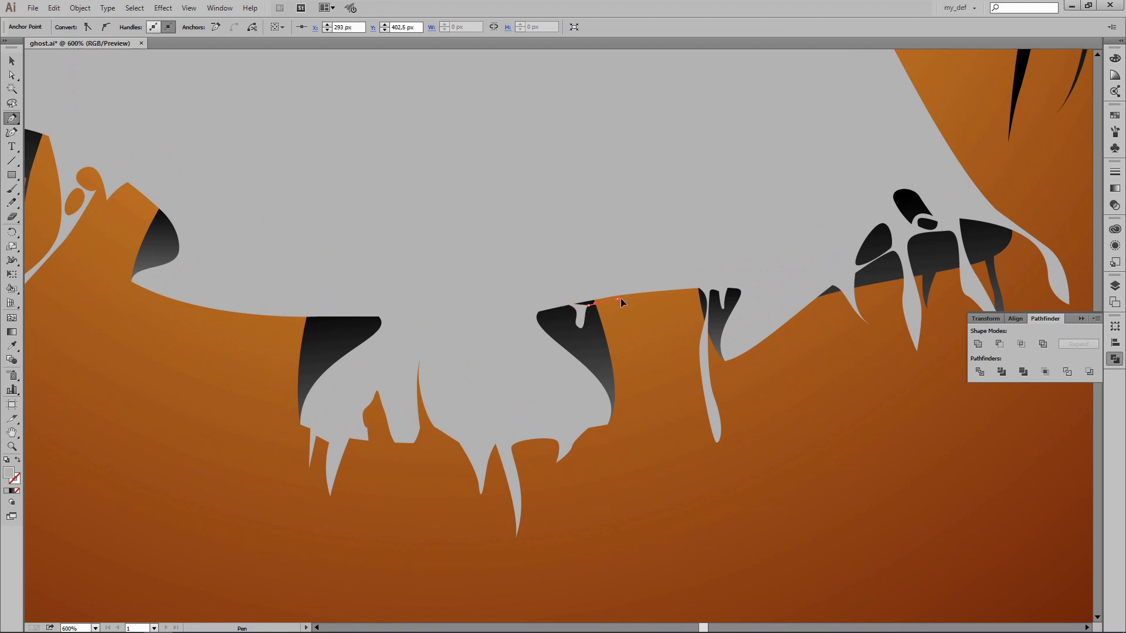
pyautogui.click(631, 350)
pyautogui.click(633, 371)
pyautogui.click(636, 322)
pyautogui.click(636, 308)
pyautogui.moveTo(666, 287); pyautogui.dragTo(628, 274)
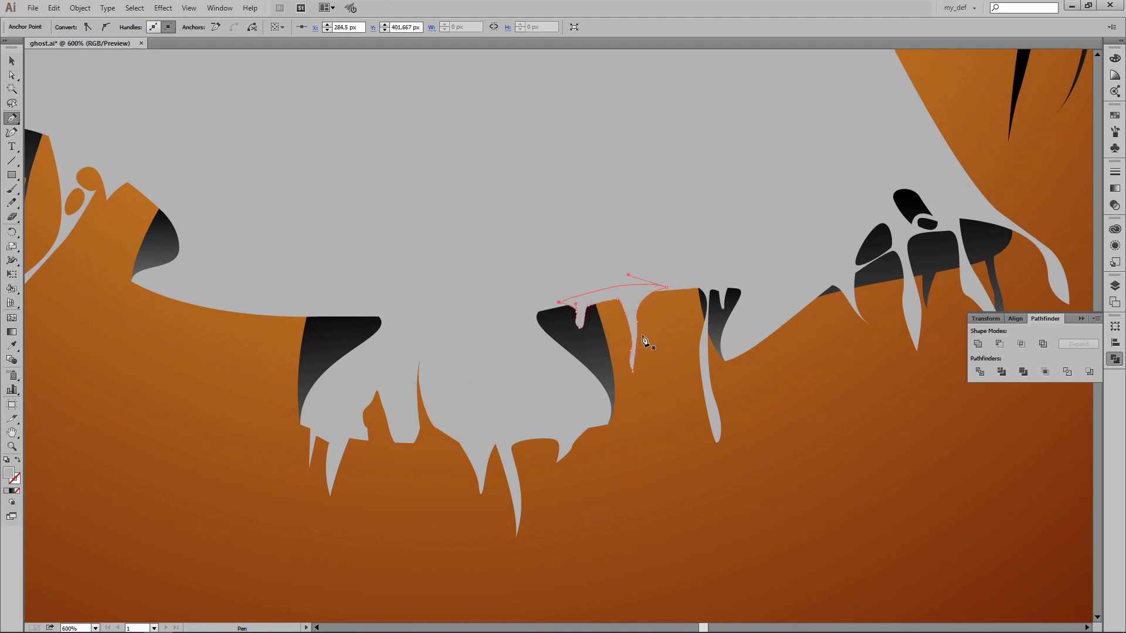
pyautogui.press('v')
pyautogui.click(901, 397)
pyautogui.scroll(2, 714, 513)
pyautogui.hscroll(-4, 714, 512)
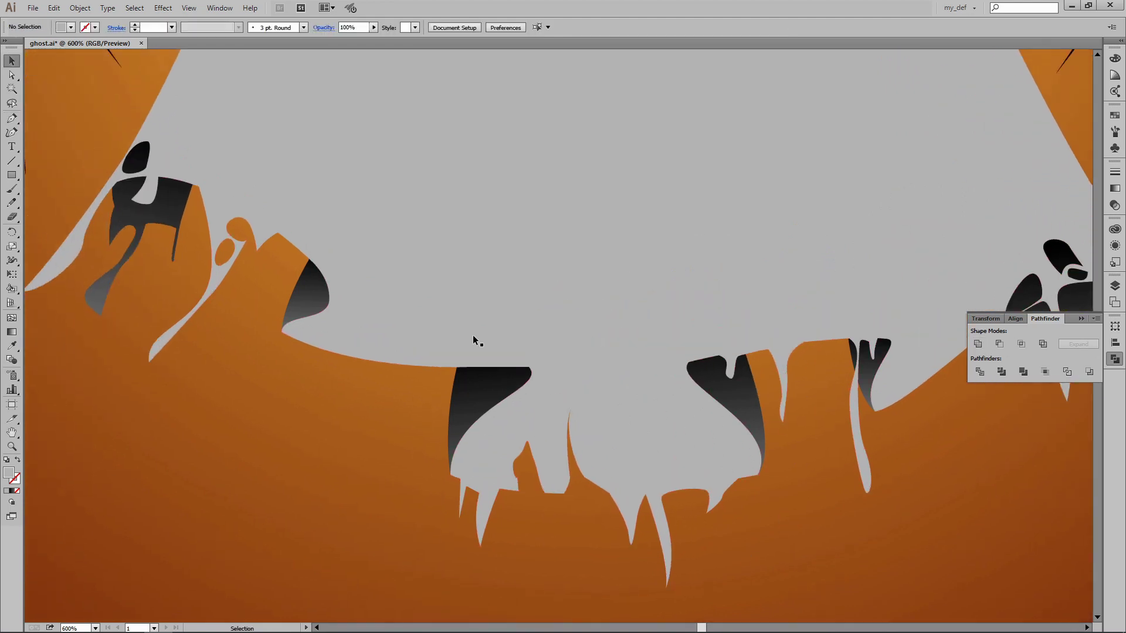
# - Add a short tear and a longer pointed tear along the left hem
pyautogui.click(297, 333)
pyautogui.click(297, 409)
pyautogui.click(306, 377)
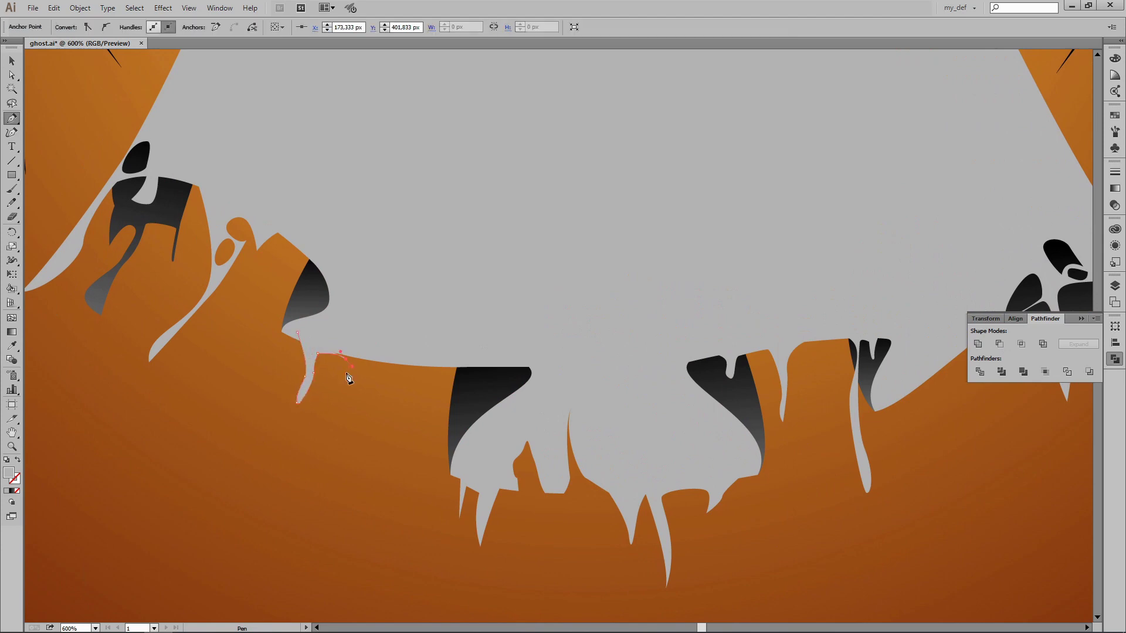
pyautogui.click(399, 371)
pyautogui.click(389, 455)
pyautogui.click(371, 517)
pyautogui.click(379, 481)
pyautogui.click(393, 439)
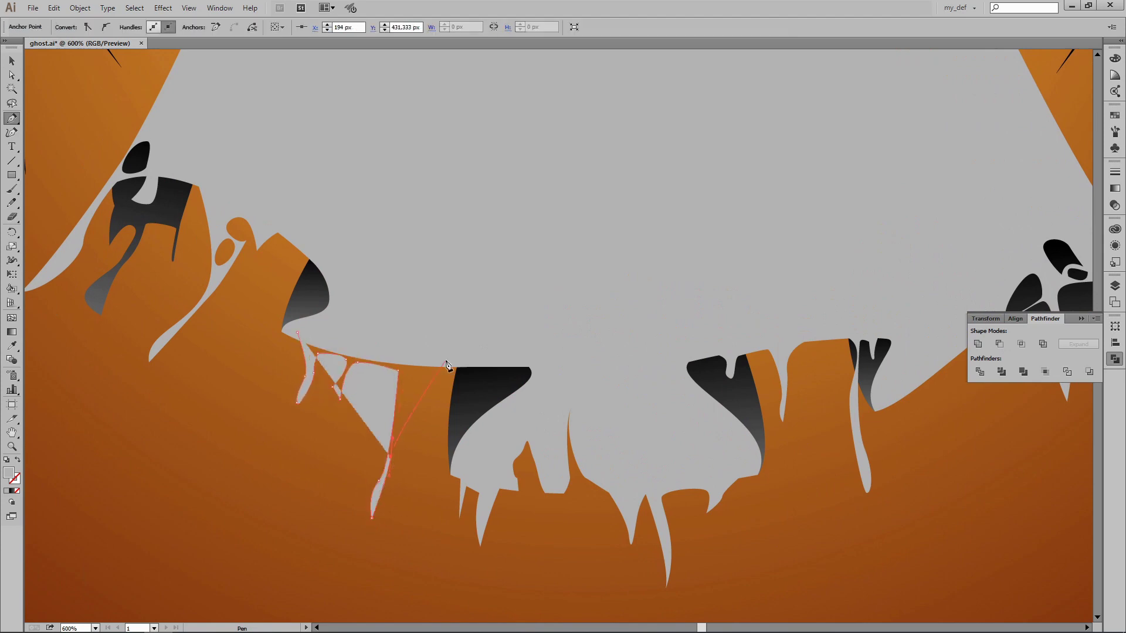
pyautogui.press('v')
# - Review the whole ghost, recenter on its body, and begin a highlight fold on the left flank
pyautogui.hotkey('ctrl', '-')
pyautogui.hotkey('ctrl', '-')
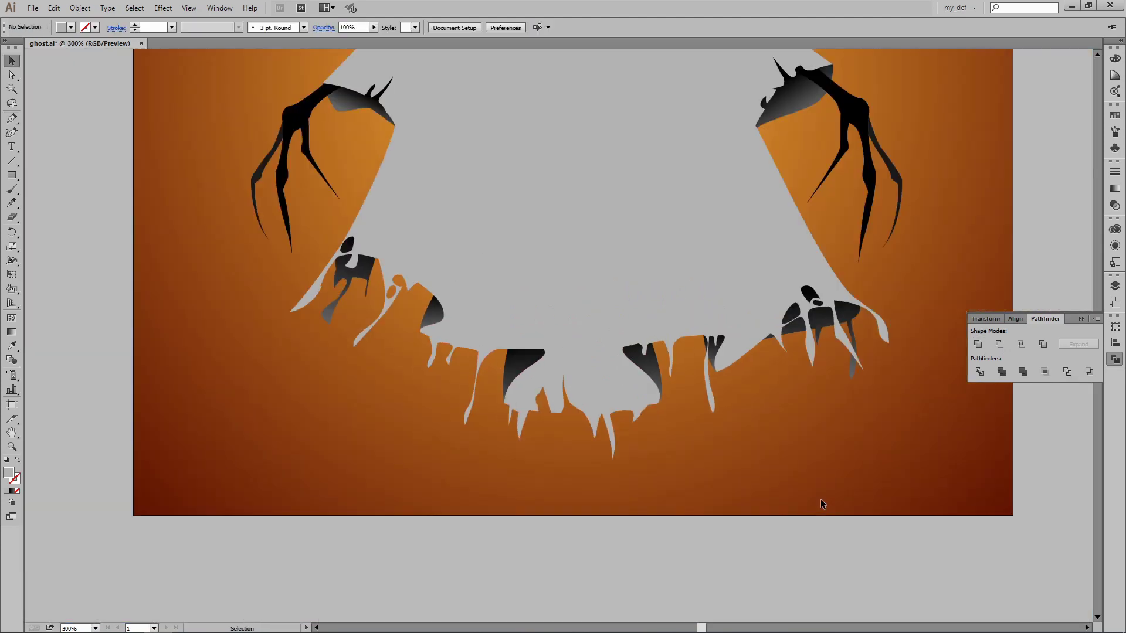
pyautogui.scroll(-2, 632, 352)
pyautogui.hotkey('ctrl', 'a')
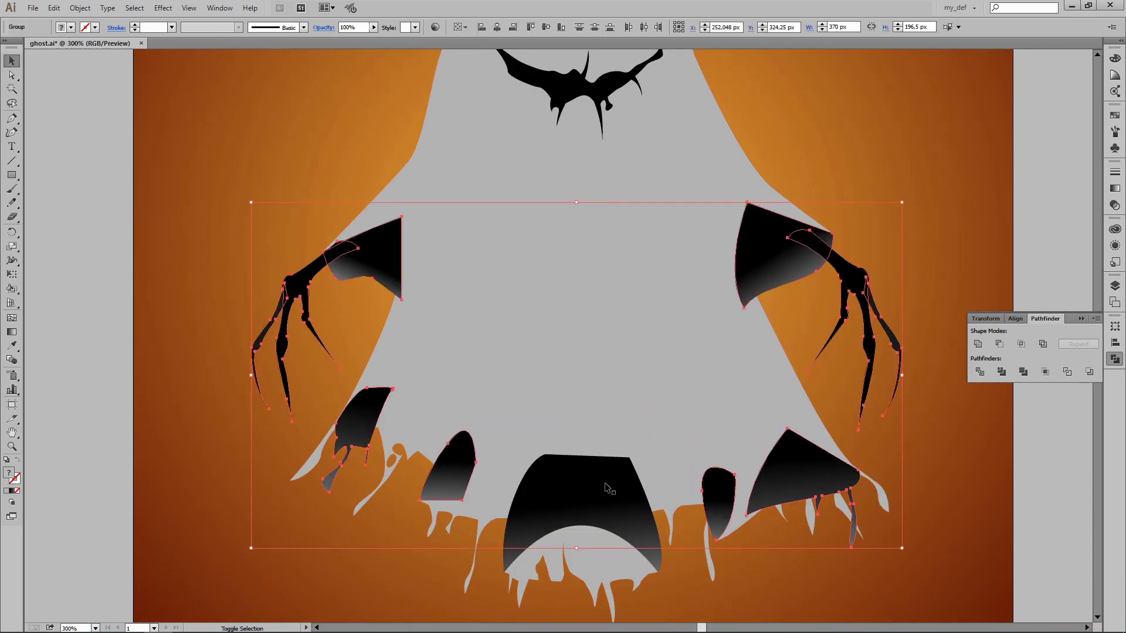
pyautogui.hotkey('ctrl', 'shift', 'a')
pyautogui.hotkey('ctrl', '-')
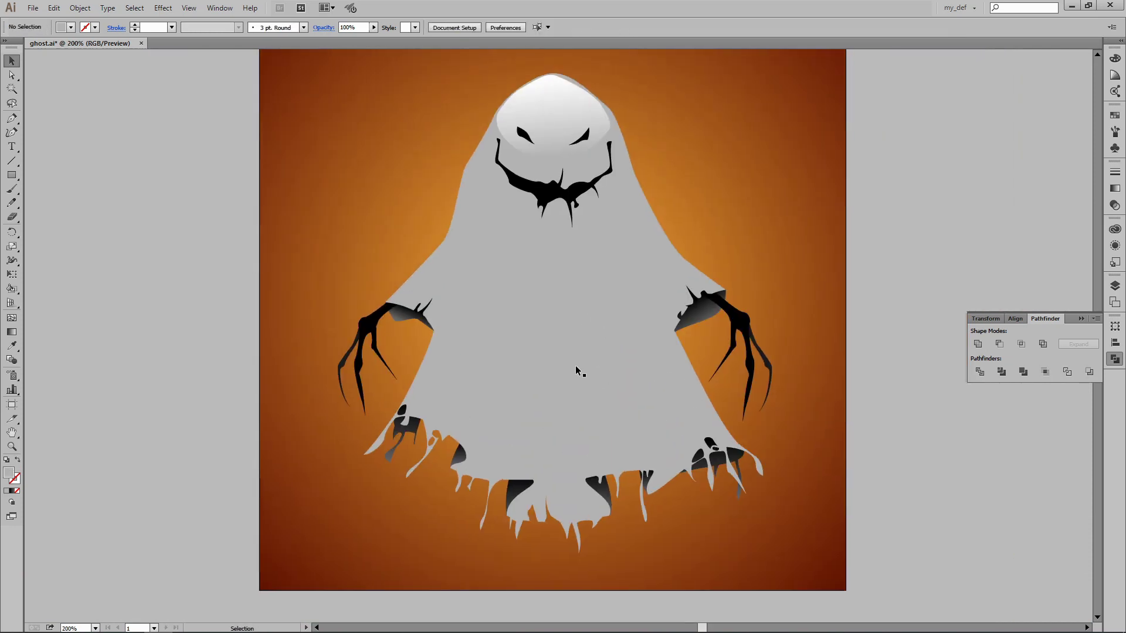
pyautogui.hotkey('ctrl', '+')
pyautogui.moveTo(589, 415); pyautogui.dragTo(600, 404)
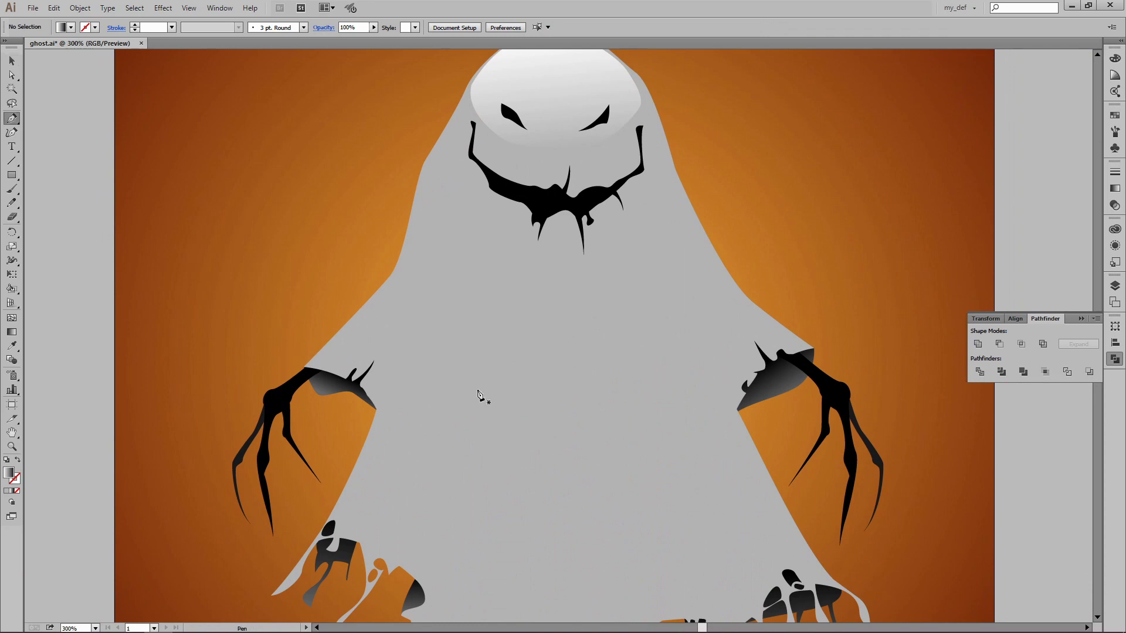
pyautogui.click(339, 506)
pyautogui.moveTo(390, 368); pyautogui.dragTo(412, 287)
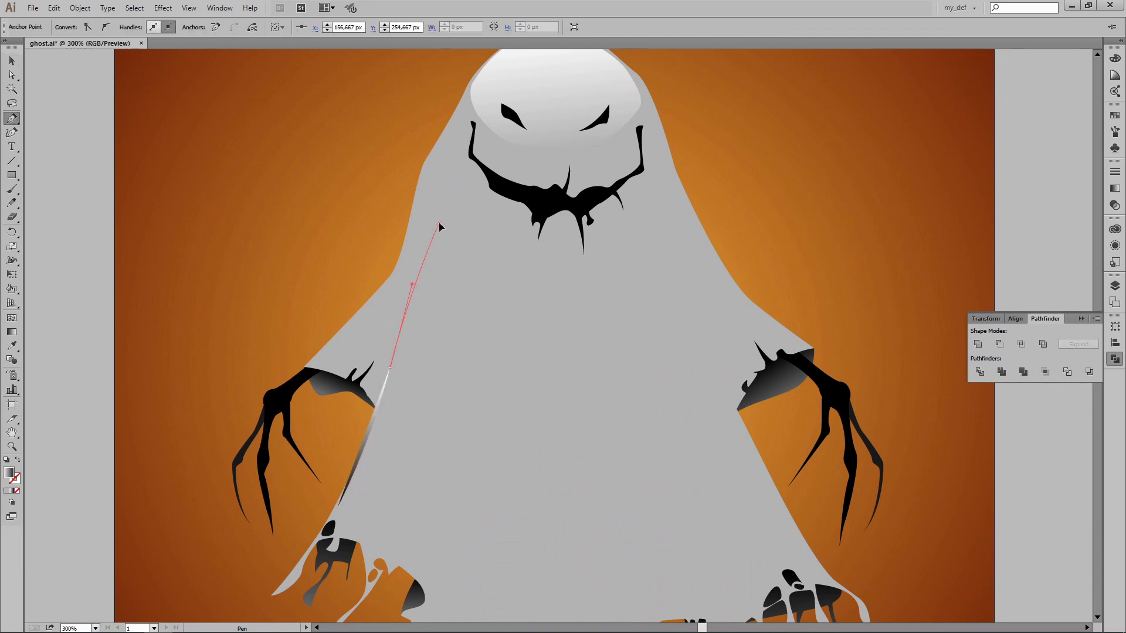
# - Close the highlight fold shape and set its blend mode to Screen
pyautogui.moveTo(443, 432); pyautogui.dragTo(451, 454)
pyautogui.scroll(-2, 445, 440)
pyautogui.moveTo(398, 480); pyautogui.dragTo(409, 478)
pyautogui.click(338, 450)
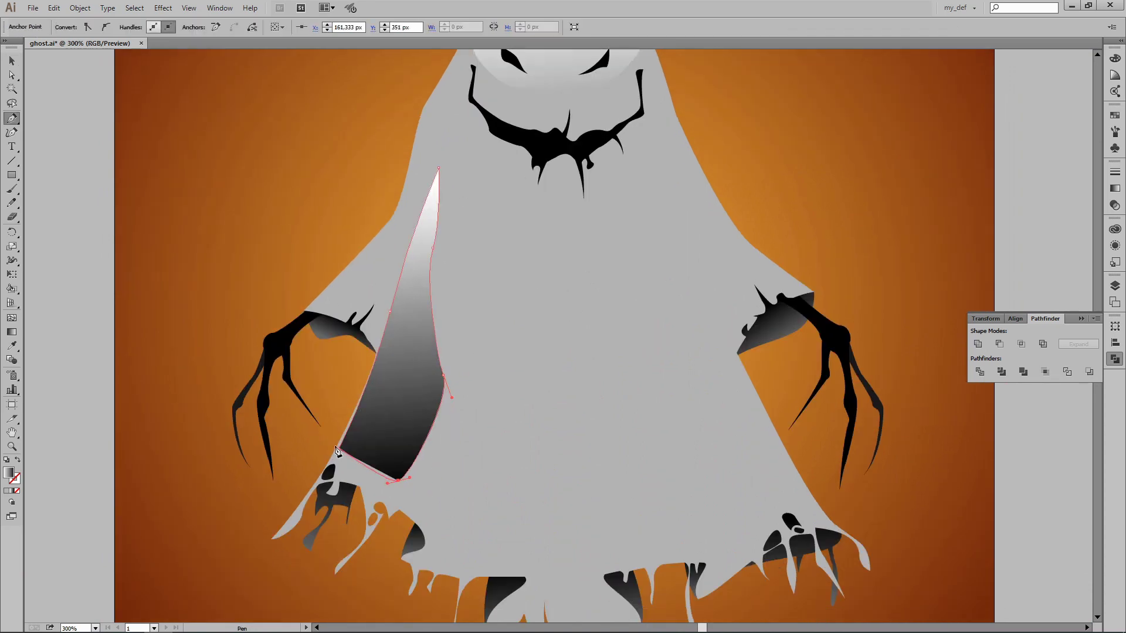
pyautogui.press('v')
pyautogui.click(1114, 188)
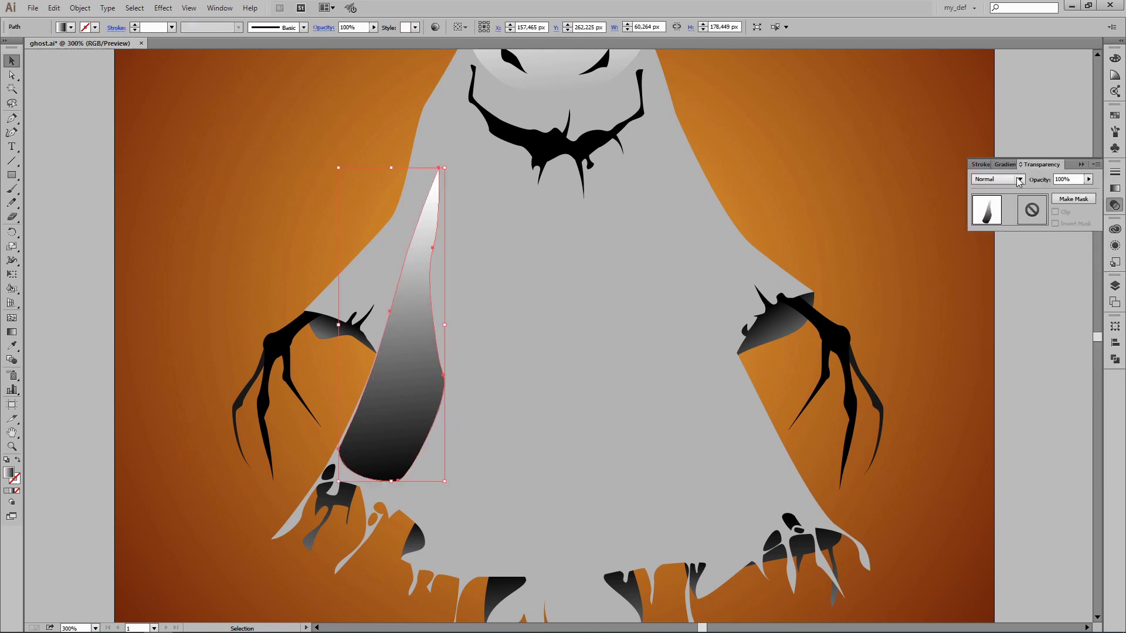
pyautogui.click(997, 178)
pyautogui.click(997, 246)
# - Angle a diagonal gradient across the highlight fold, then deselect it
pyautogui.press('g')
pyautogui.moveTo(381, 316); pyautogui.dragTo(460, 346)
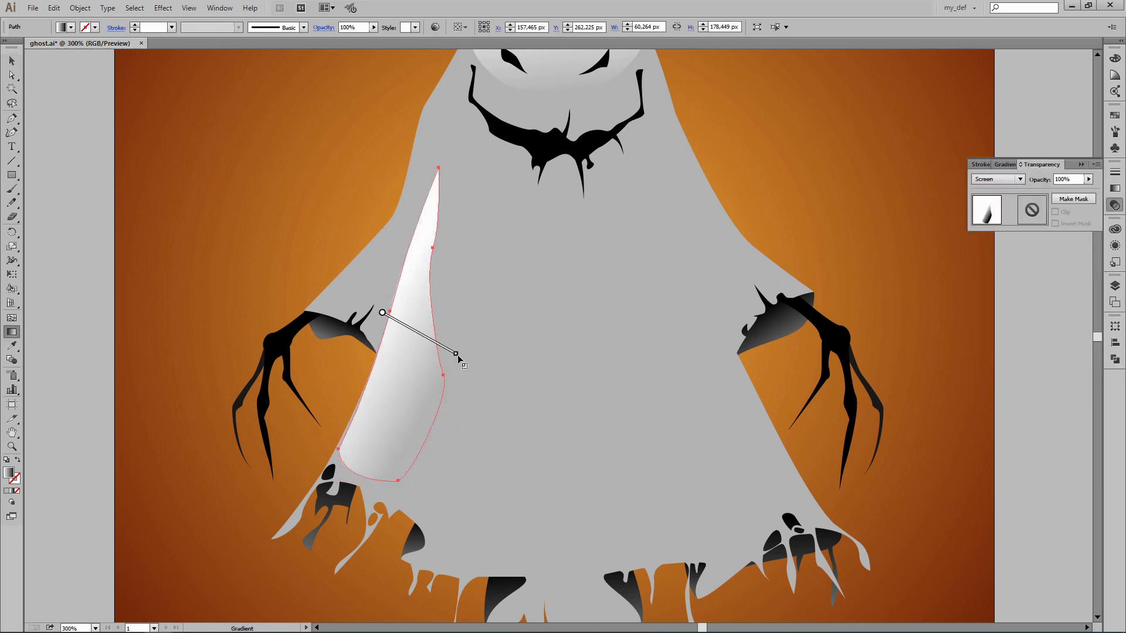
pyautogui.hotkey('ctrl', '-')
pyautogui.press('v')
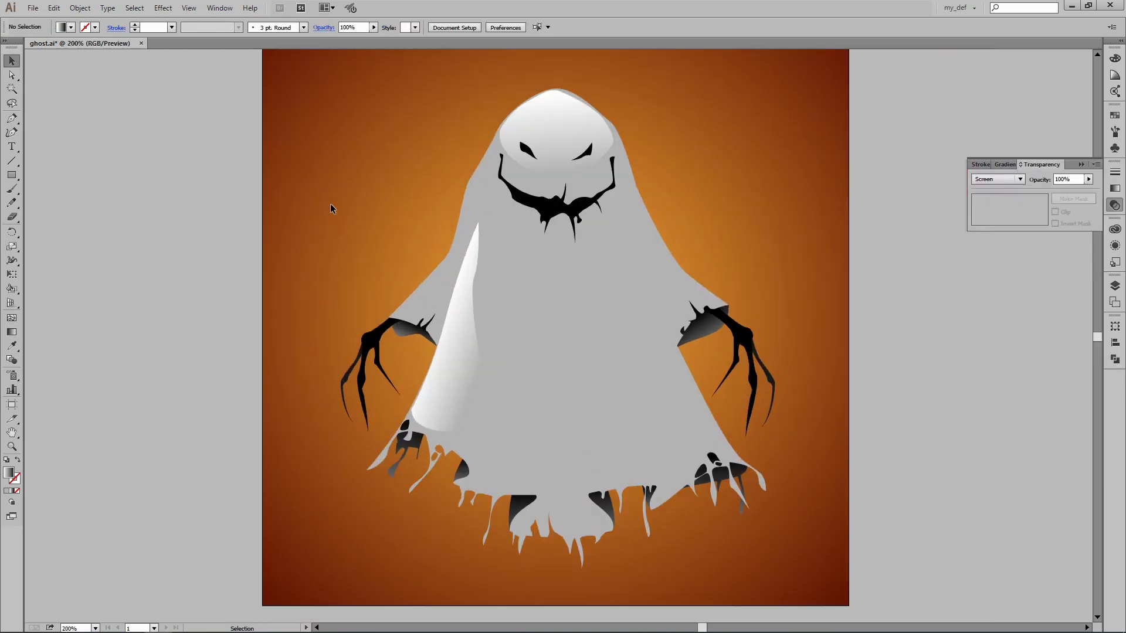
pyautogui.press('g')
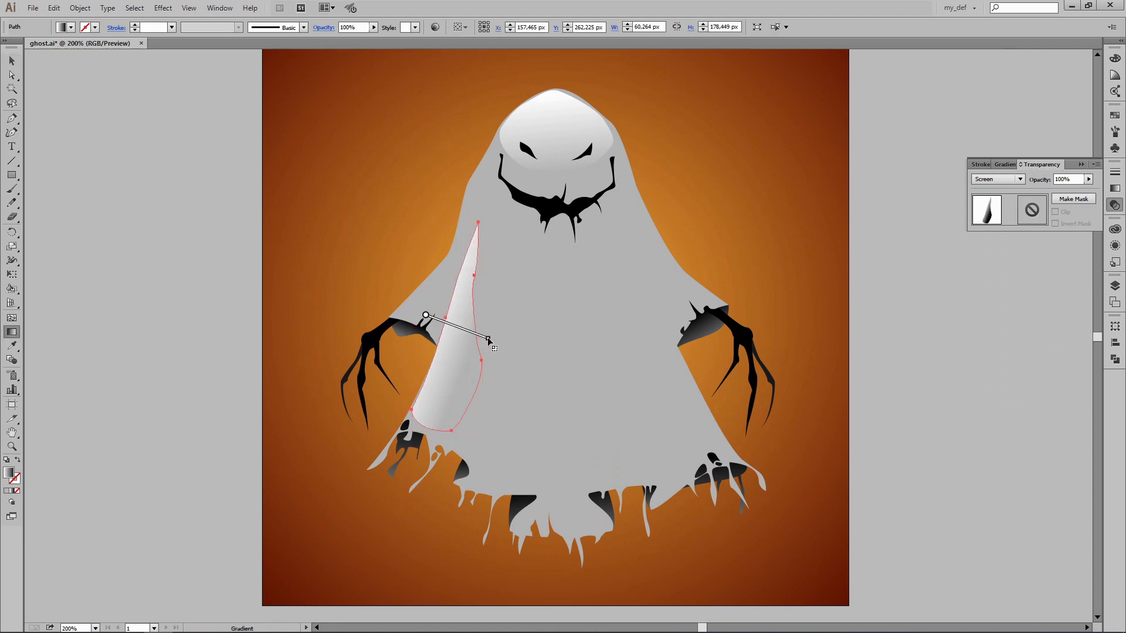
pyautogui.moveTo(414, 310); pyautogui.dragTo(487, 338)
pyautogui.press('v')
pyautogui.click(694, 220)
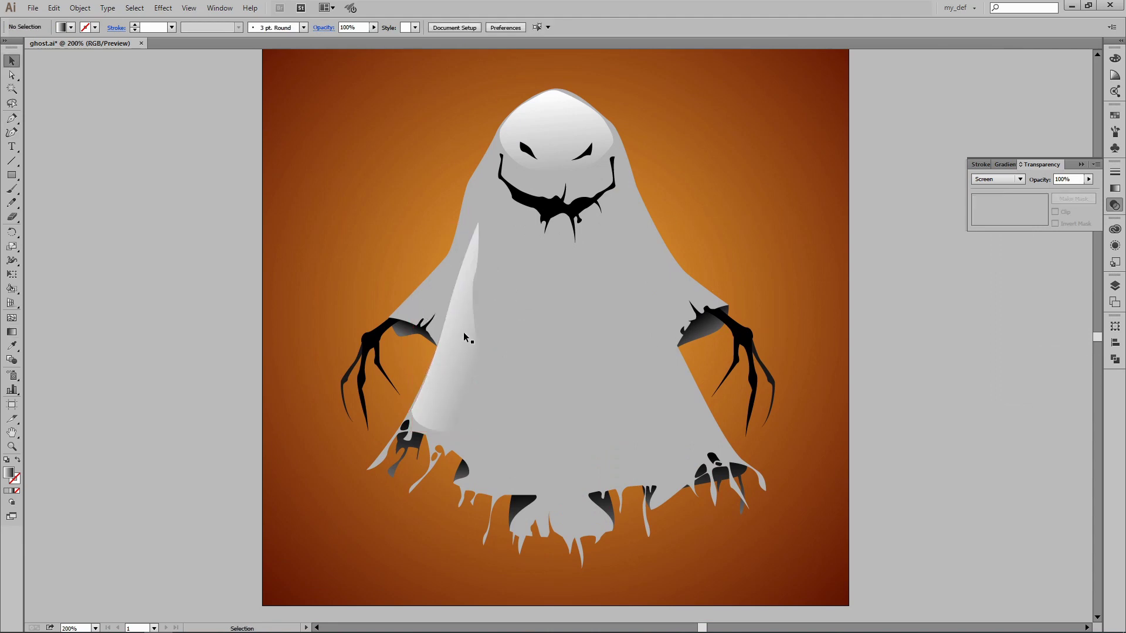
# - Reselect the fold and stretch its white-to-gray gradient from top to bottom
pyautogui.hotkey('ctrl', '+')
pyautogui.click(413, 305)
pyautogui.press('a')
pyautogui.click(339, 447)
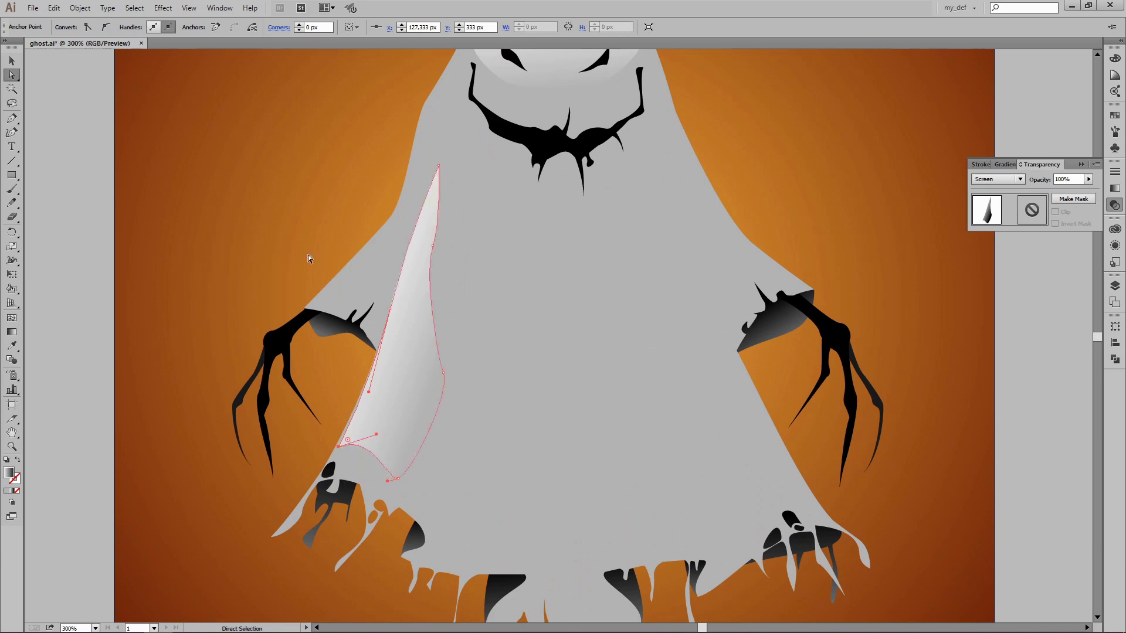
pyautogui.click(309, 258)
pyautogui.press('v')
pyautogui.click(381, 413)
pyautogui.press('g')
pyautogui.moveTo(401, 336); pyautogui.dragTo(396, 374)
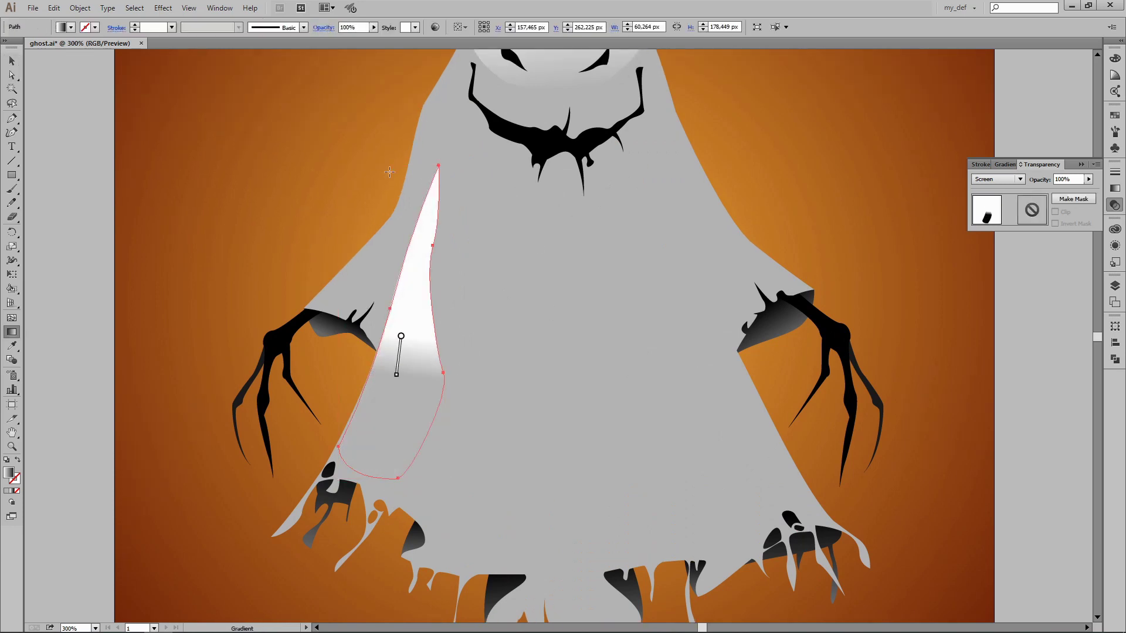
pyautogui.moveTo(342, 181); pyautogui.dragTo(445, 427)
pyautogui.press('v')
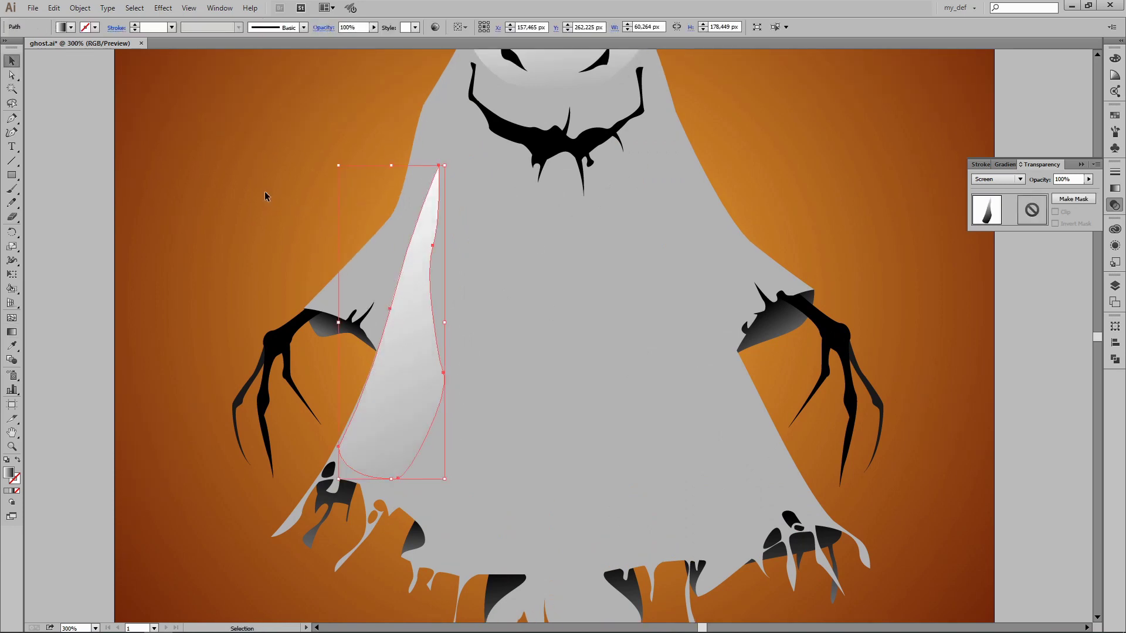
# - Redraw the fold's gradient on a long diagonal and clear the selection
pyautogui.press('g')
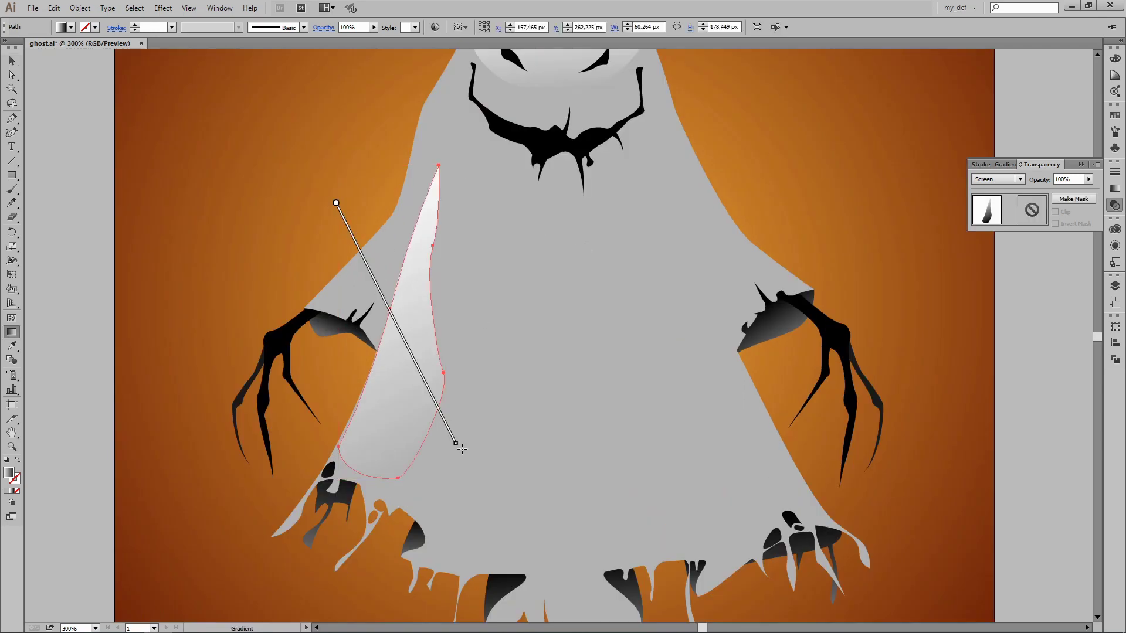
pyautogui.moveTo(309, 231); pyautogui.dragTo(465, 390)
pyautogui.press('v')
pyautogui.hotkey('ctrl', 'shift', 'a')
pyautogui.scroll(-1, 537, 247)
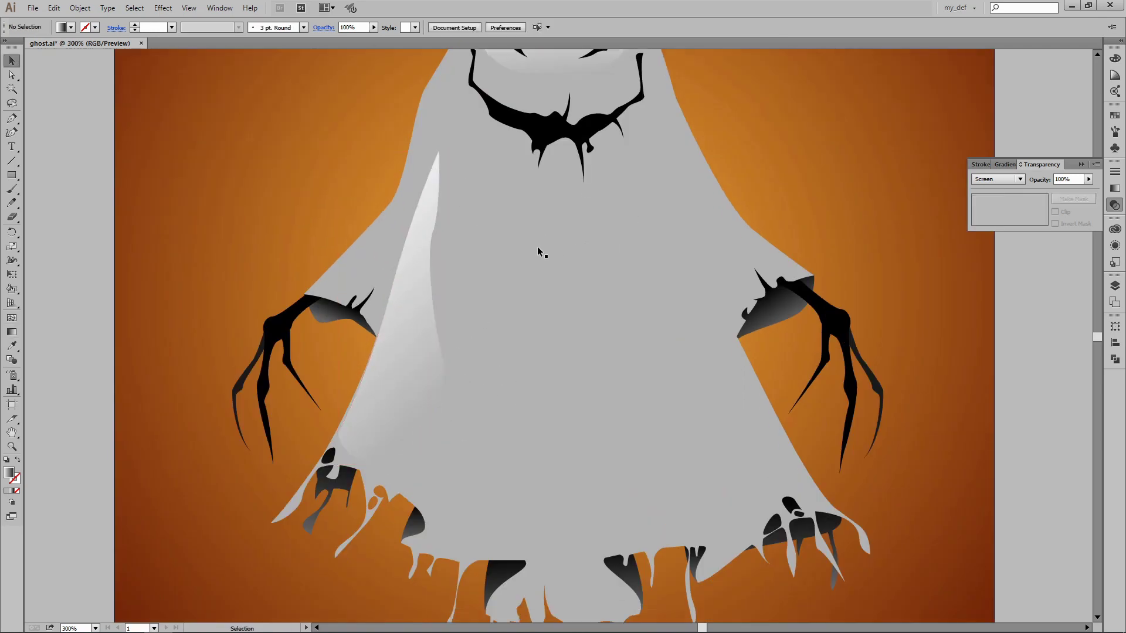
pyautogui.scroll(3, 538, 250)
# - Draw a curved highlight fold along the ghost's upper left edge with the Pen tool
pyautogui.click(311, 373)
pyautogui.moveTo(397, 286); pyautogui.dragTo(401, 280)
pyautogui.moveTo(419, 197); pyautogui.dragTo(421, 192)
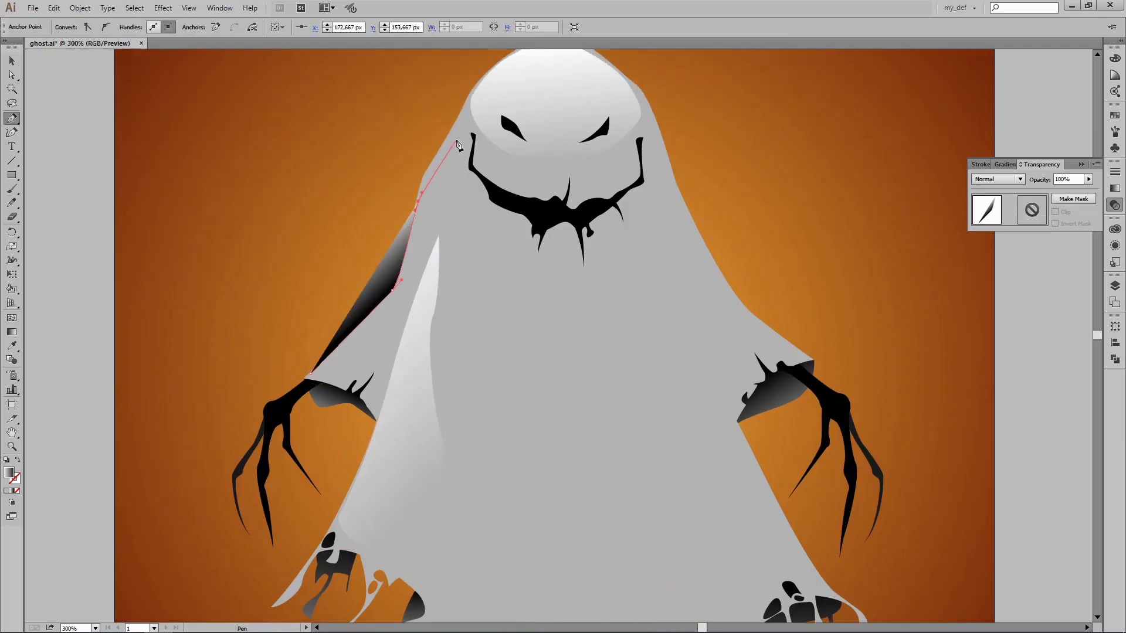
pyautogui.click(437, 234)
pyautogui.click(415, 294)
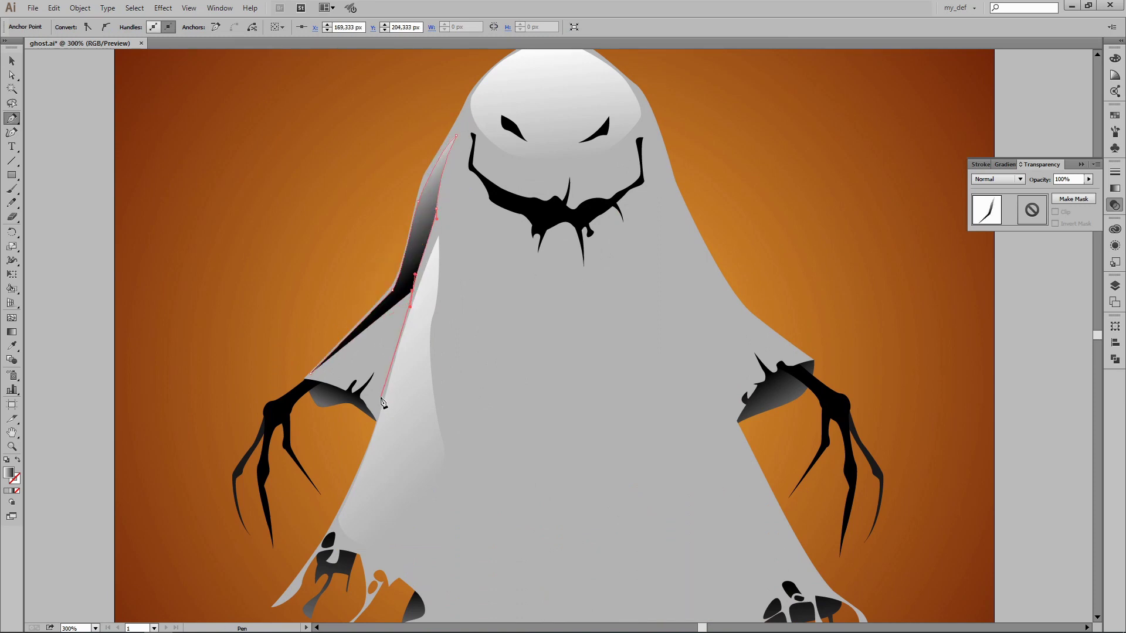
pyautogui.moveTo(376, 388)
pyautogui.mouseDown()
pyautogui.moveTo(383, 355)
pyautogui.moveTo(352, 377)
pyautogui.mouseUp()
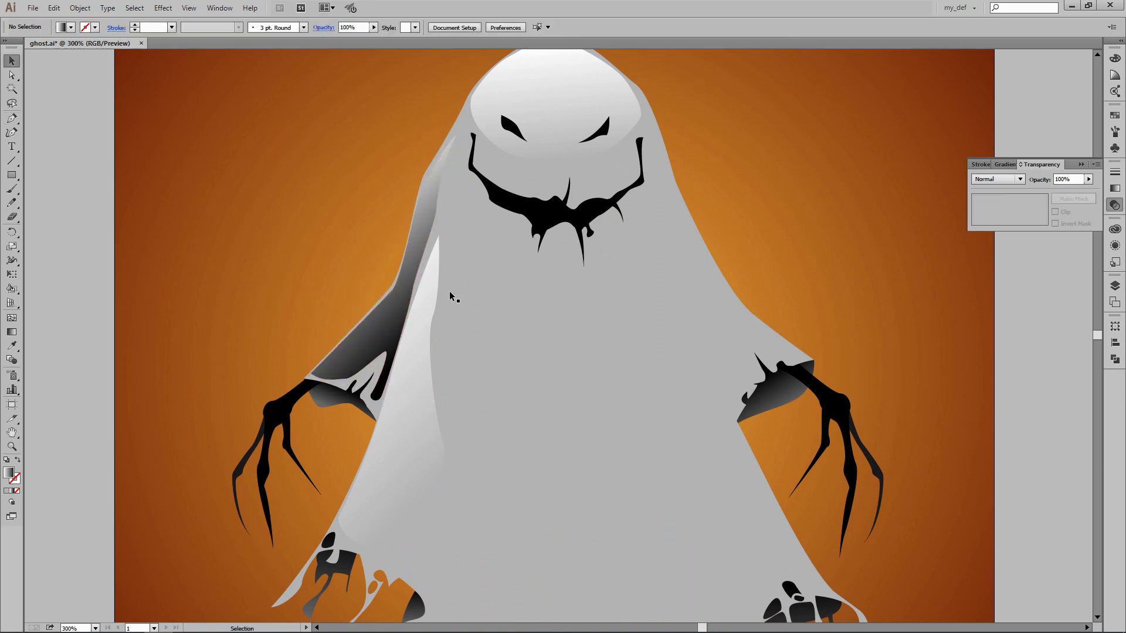
# - Angle the new upper left fold's gradient diagonally across it
pyautogui.press('g')
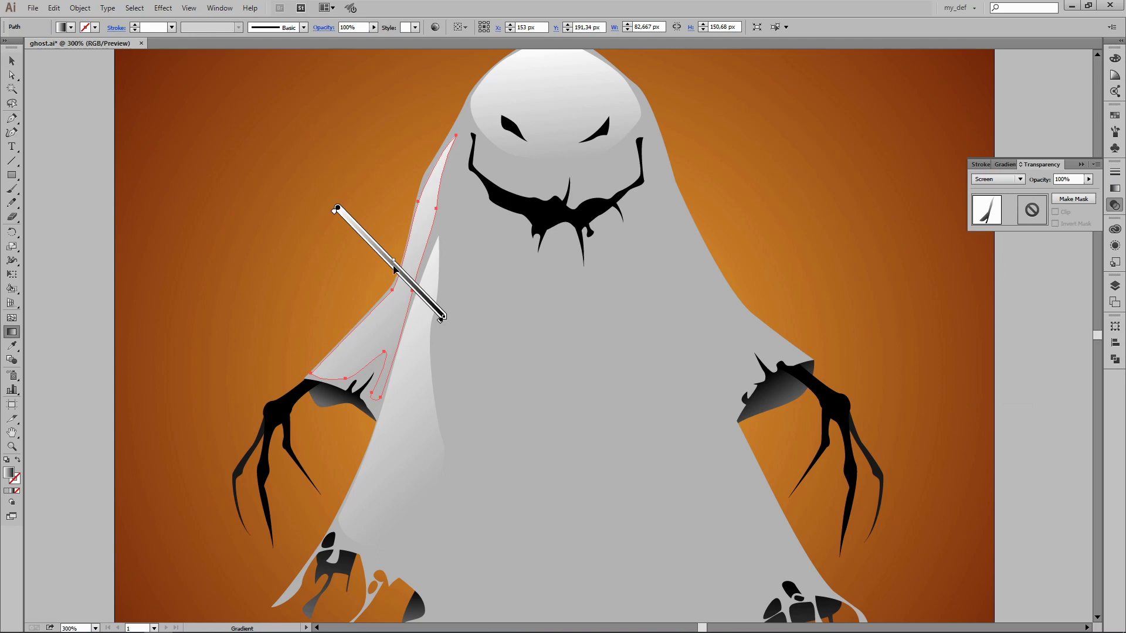
pyautogui.moveTo(352, 221)
pyautogui.mouseDown()
pyautogui.moveTo(473, 306)
pyautogui.moveTo(437, 294)
pyautogui.mouseUp()
pyautogui.hotkey('ctrl', 'shift', 'a')
pyautogui.press('v')
pyautogui.hotkey('ctrl', '-')
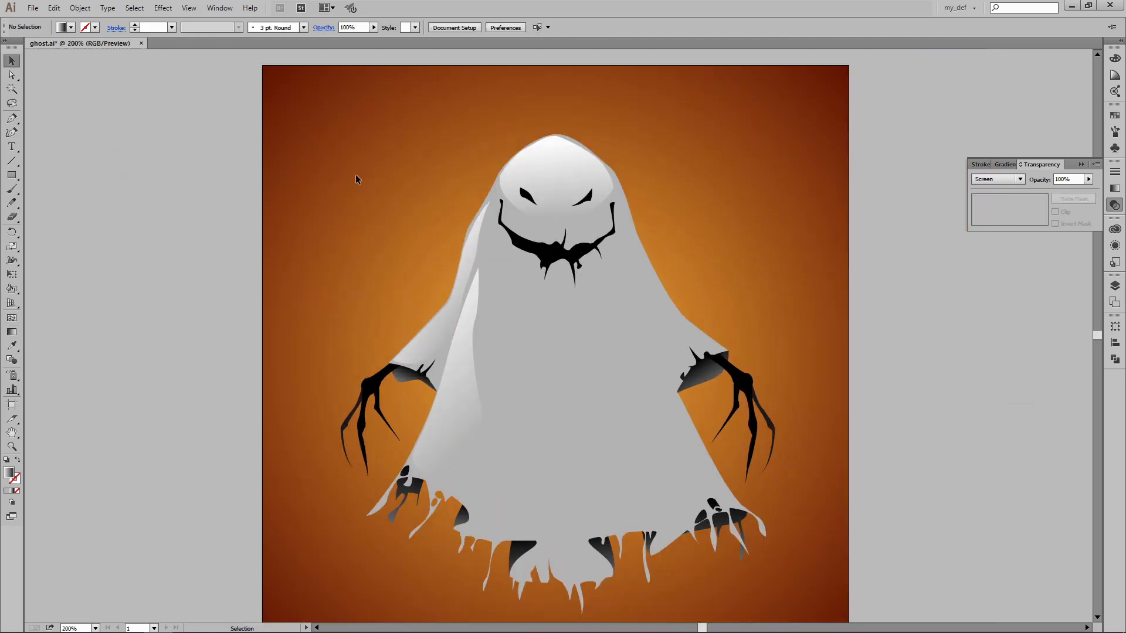
pyautogui.hotkey('ctrl', '+')
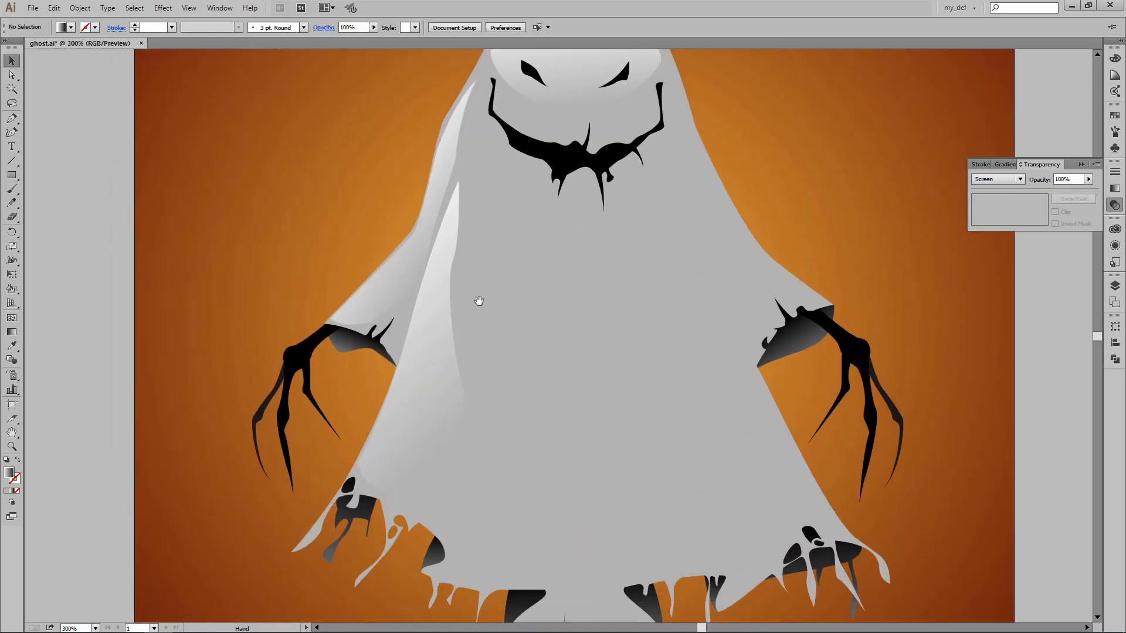
# - Draw a thin highlight sliver on the lower left body and set it to Screen blending
pyautogui.press('p')
pyautogui.scroll(-1, 475, 340)
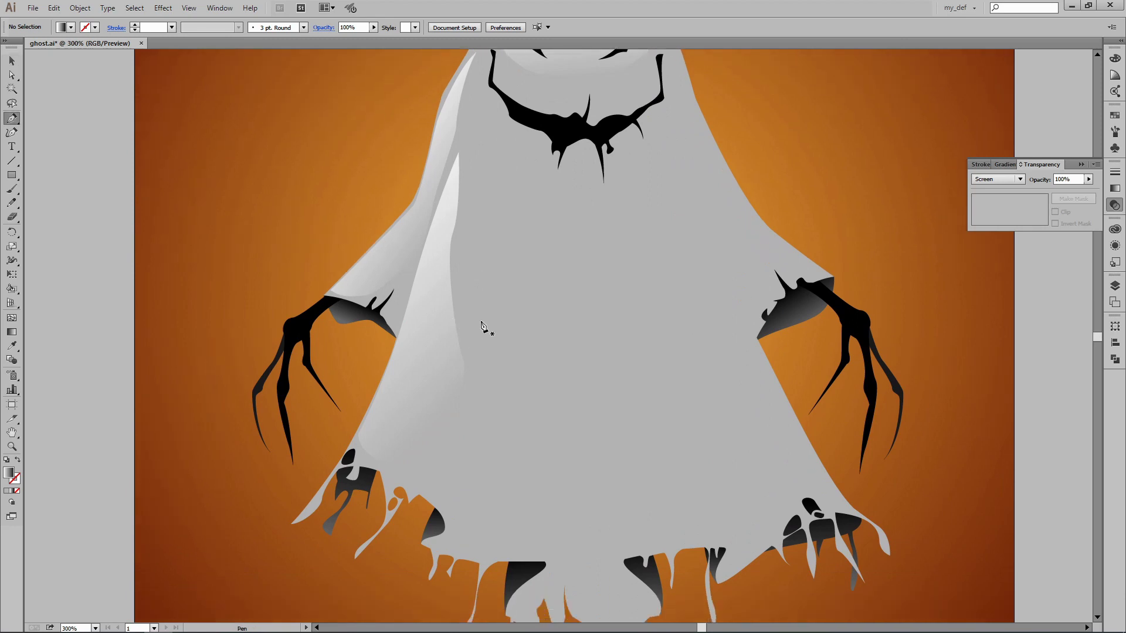
pyautogui.click(476, 317)
pyautogui.moveTo(425, 578); pyautogui.dragTo(426, 575)
pyautogui.click(477, 317)
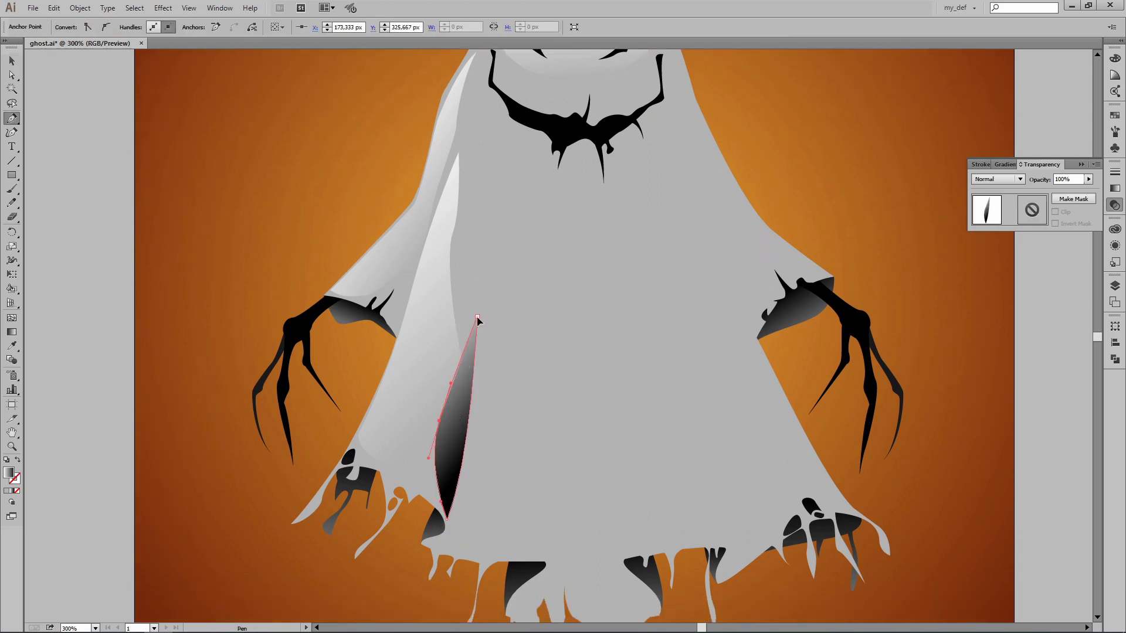
pyautogui.click(997, 179)
pyautogui.click(991, 265)
# - Set the sliver's gradient direction and reshape its curve
pyautogui.press('v')
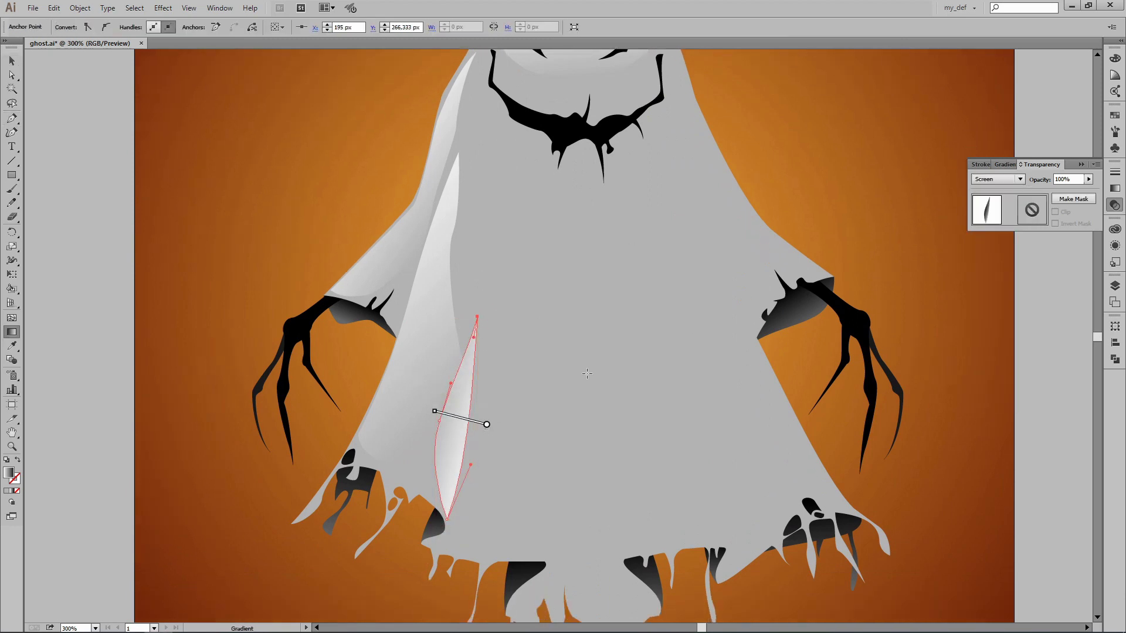
pyautogui.click(689, 239)
pyautogui.click(459, 432)
pyautogui.press('a')
pyautogui.moveTo(460, 432); pyautogui.dragTo(503, 428)
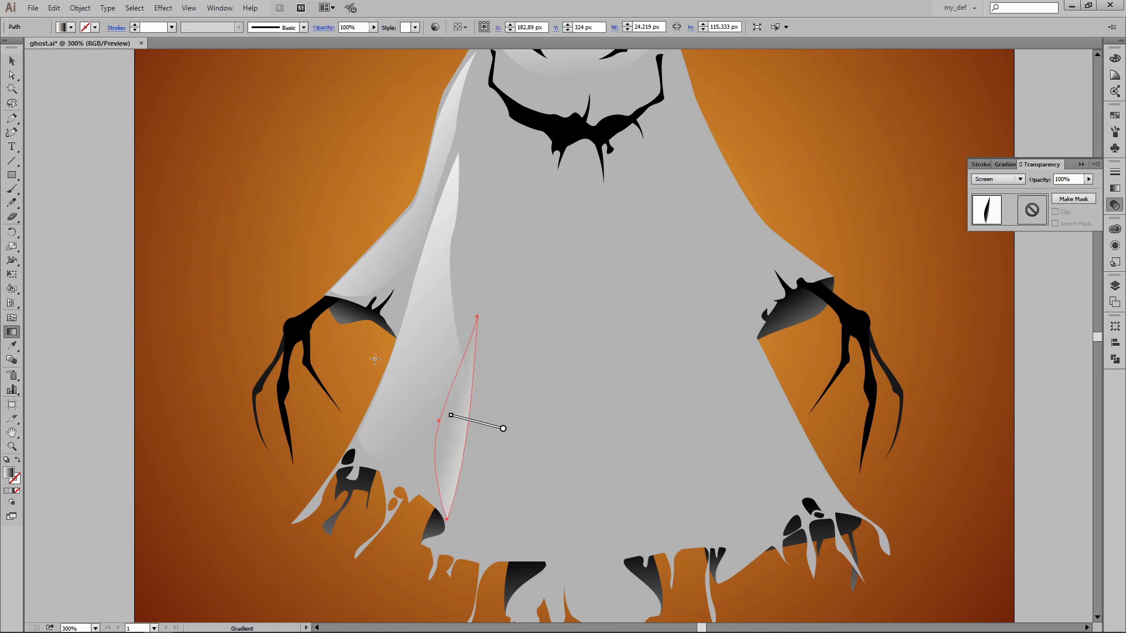
pyautogui.hotkey('ctrl', 'shift', 'a')
pyautogui.hotkey('ctrl', '-')
pyautogui.hotkey('ctrl', '+')
# - Re-angle the gradient across the long left highlight fold
pyautogui.click(453, 293)
pyautogui.press('g')
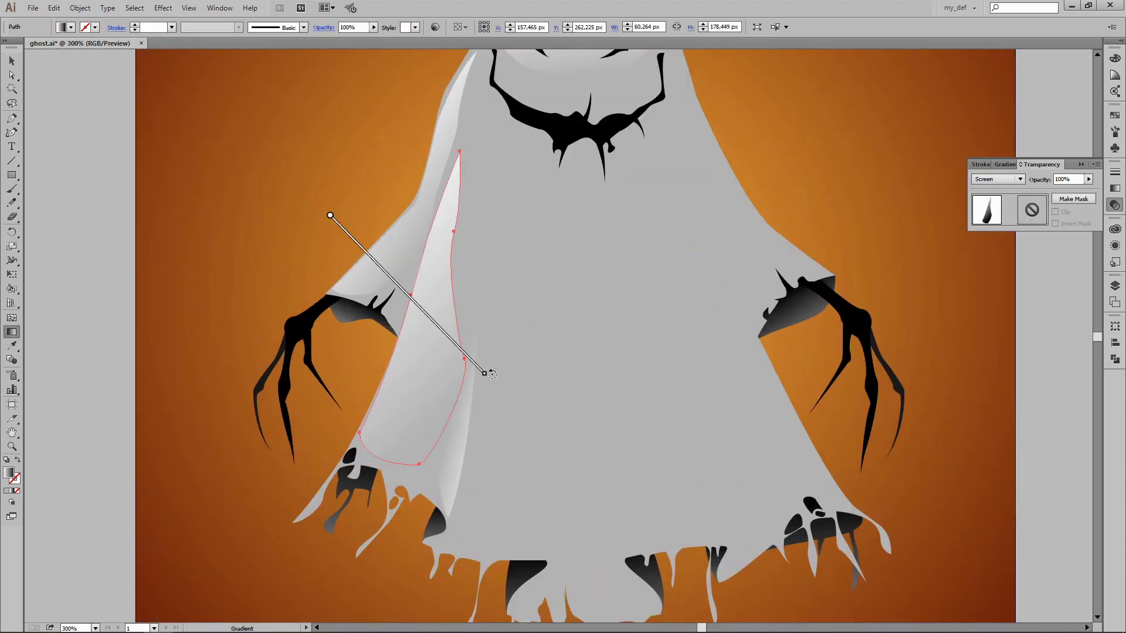
pyautogui.moveTo(313, 275); pyautogui.dragTo(525, 335)
pyautogui.press('v')
pyautogui.click(707, 307)
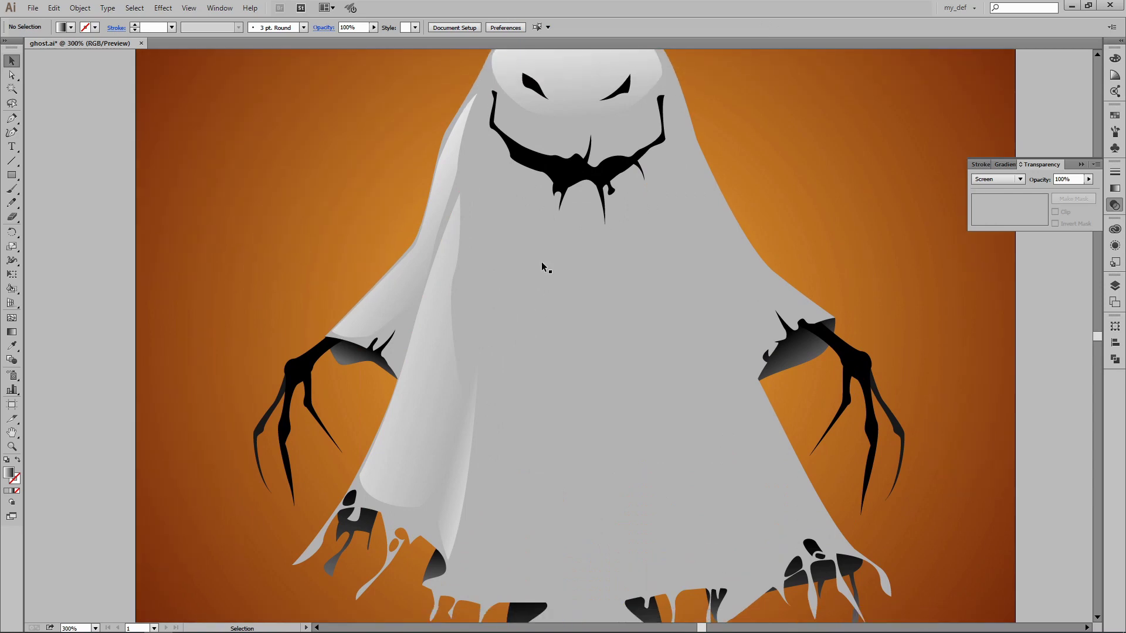
# - Draw a tall highlight fold running down the ghost's centre
pyautogui.scroll(-1, 529, 373)
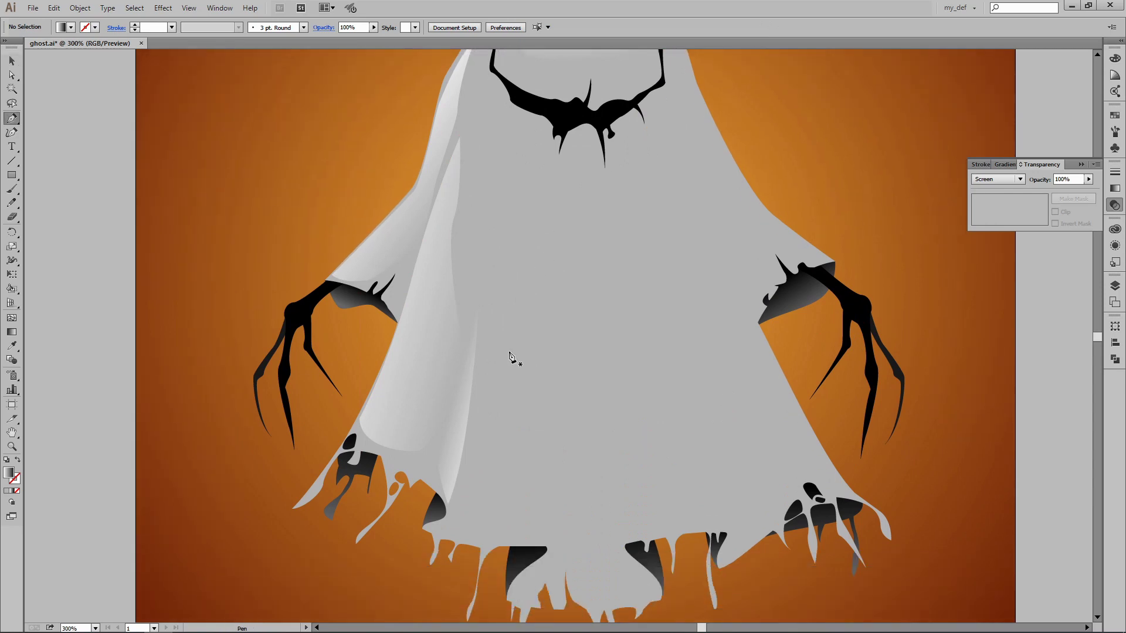
pyautogui.click(547, 547)
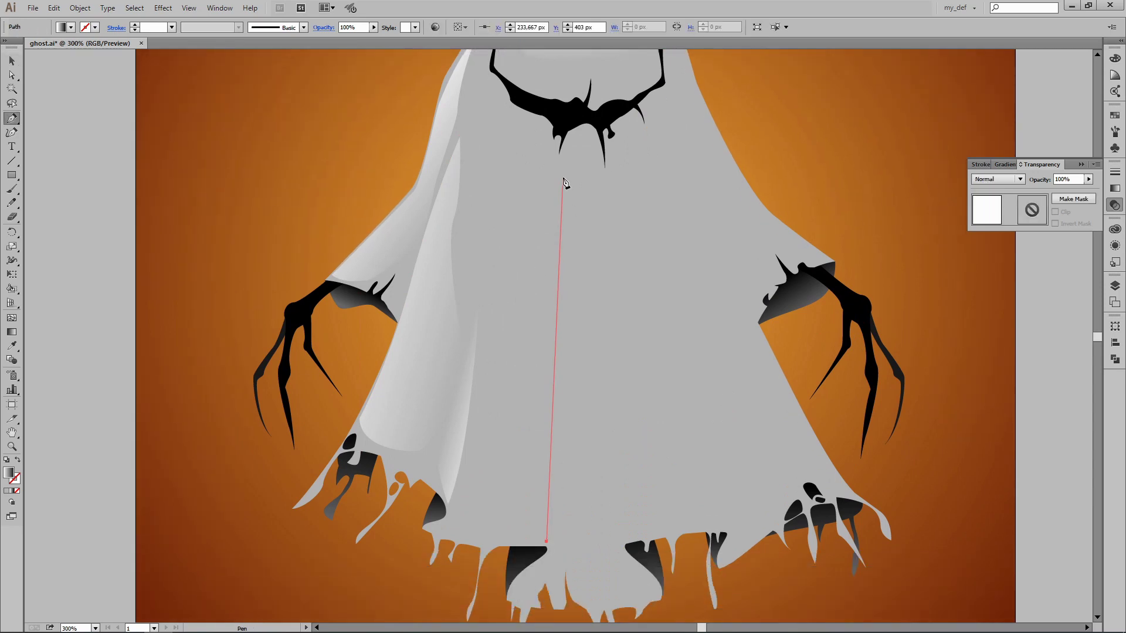
pyautogui.moveTo(564, 179); pyautogui.dragTo(550, 149)
pyautogui.scroll(5, 550, 149)
pyautogui.scroll(-5, 550, 349)
pyautogui.moveTo(546, 529); pyautogui.dragTo(627, 536)
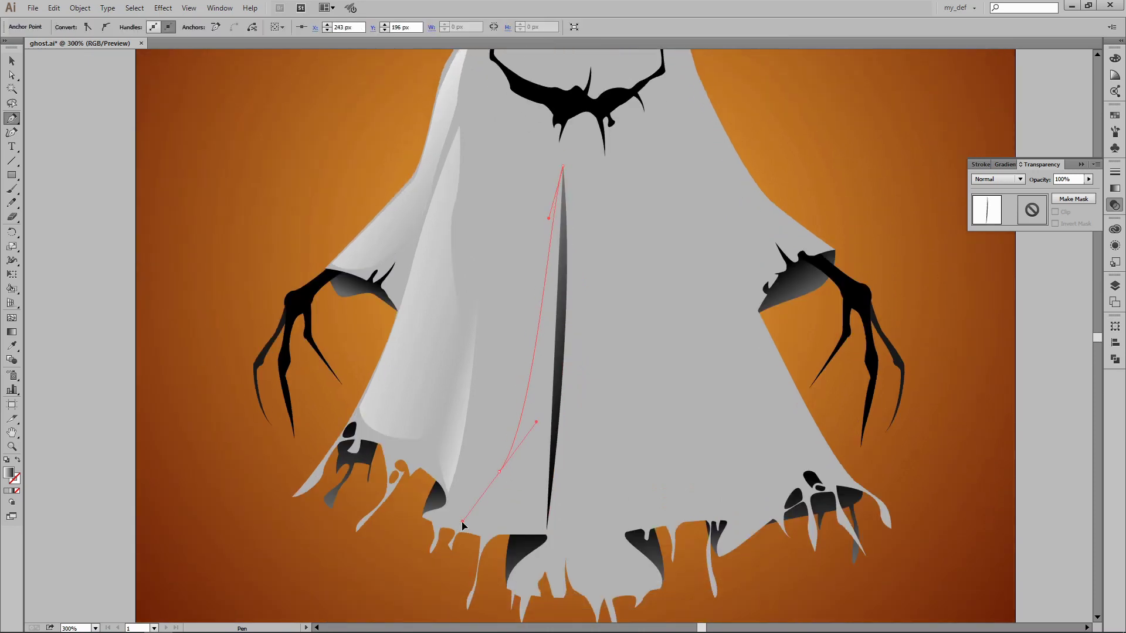
pyautogui.press('v')
# - Give the central fold Screen blending and a sideways gradient
pyautogui.click(997, 179)
pyautogui.click(991, 264)
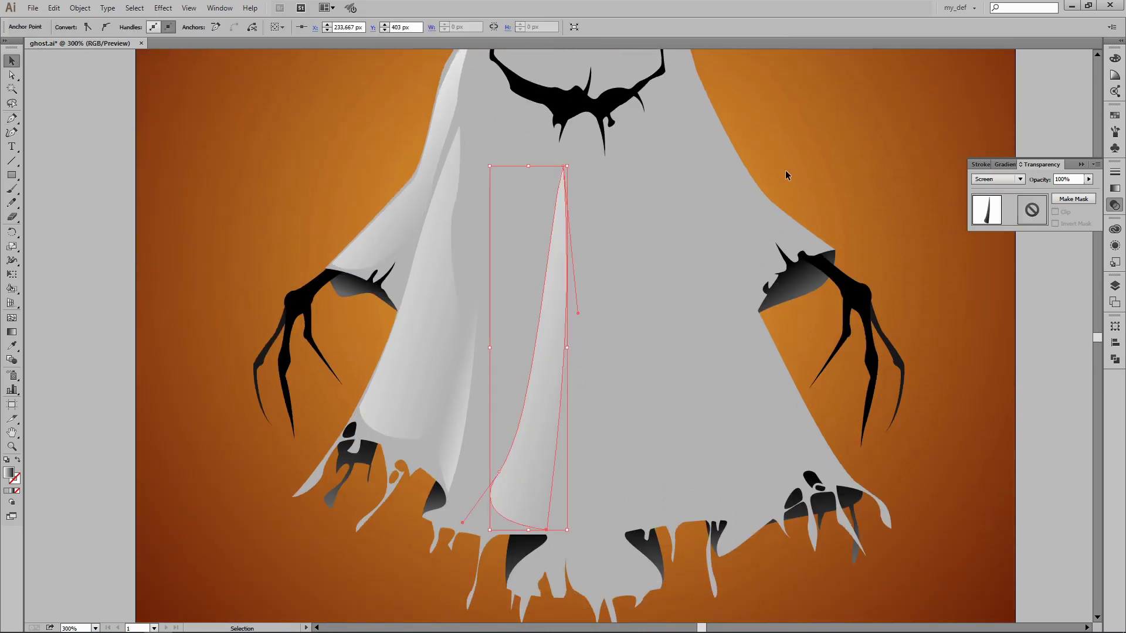
pyautogui.press('g')
pyautogui.moveTo(509, 341); pyautogui.dragTo(616, 359)
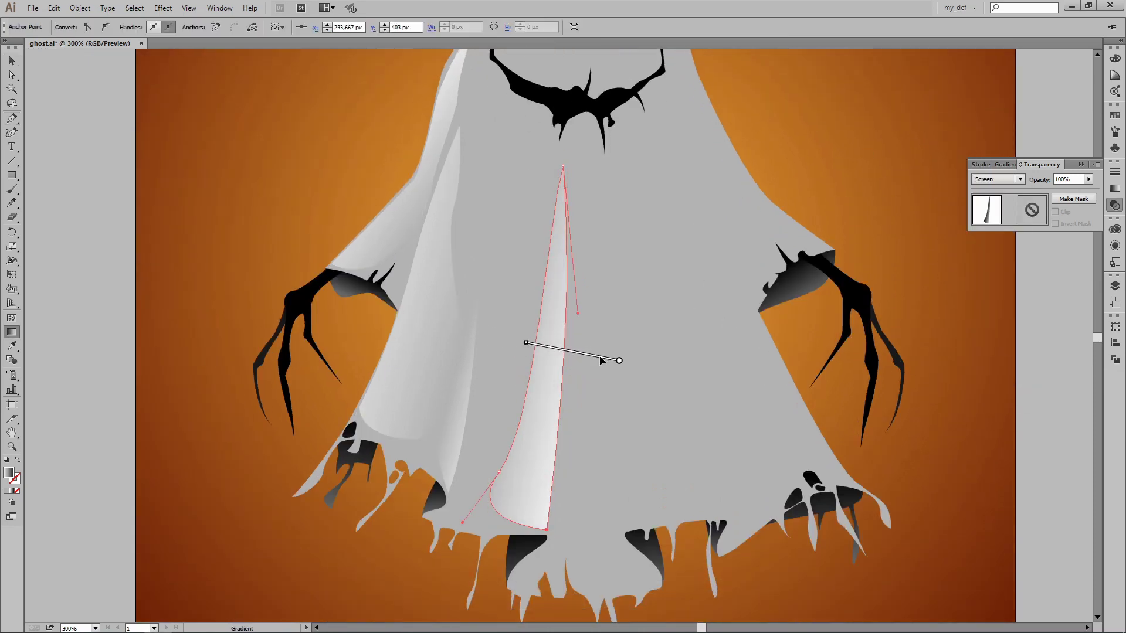
pyautogui.press('v')
pyautogui.hotkey('ctrl', 'shift', 'a')
# - Move the central highlight strip toward the ghost's middle, below the grin
pyautogui.hotkey('ctrl', '-')
pyautogui.click(561, 283)
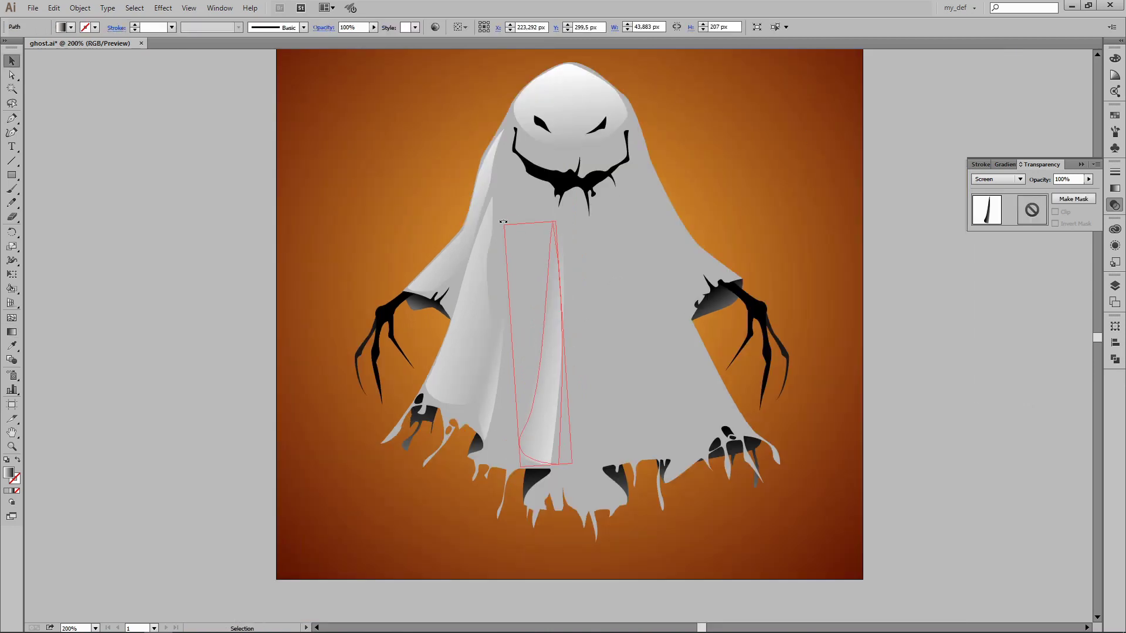
pyautogui.moveTo(503, 221)
pyautogui.mouseDown()
pyautogui.moveTo(546, 334)
pyautogui.moveTo(591, 319)
pyautogui.mouseUp()
pyautogui.hotkey('ctrl', 'shift', 'a')
pyautogui.click(593, 313)
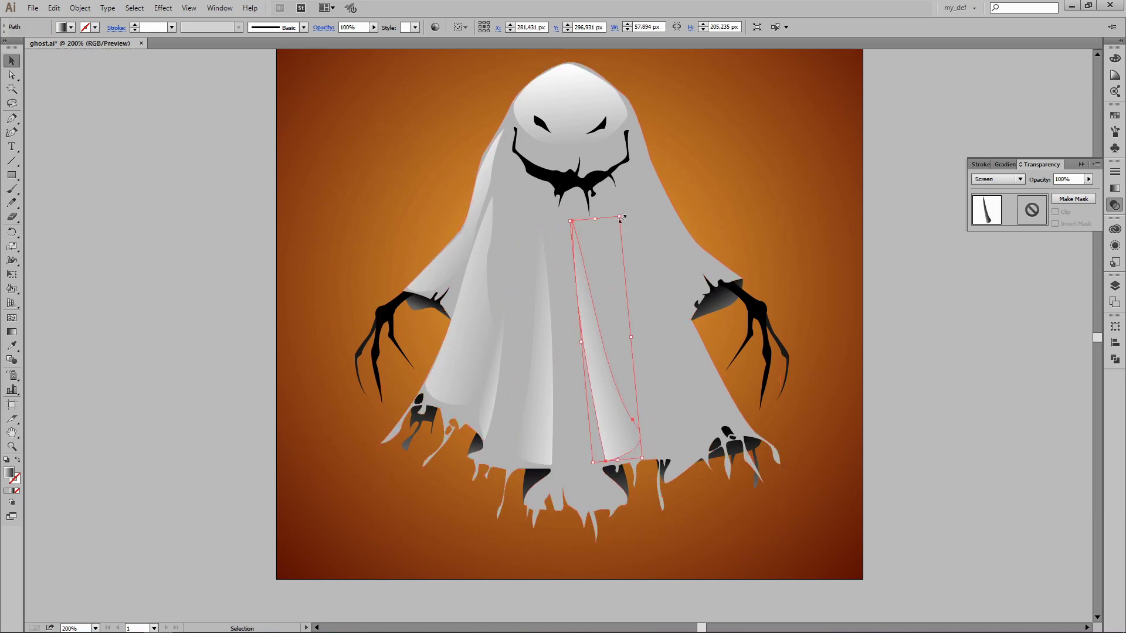
# - Fill the ghost's body with a linear gradient whose dark end is mid gray
pyautogui.hotkey('ctrl', 'shift', 'a')
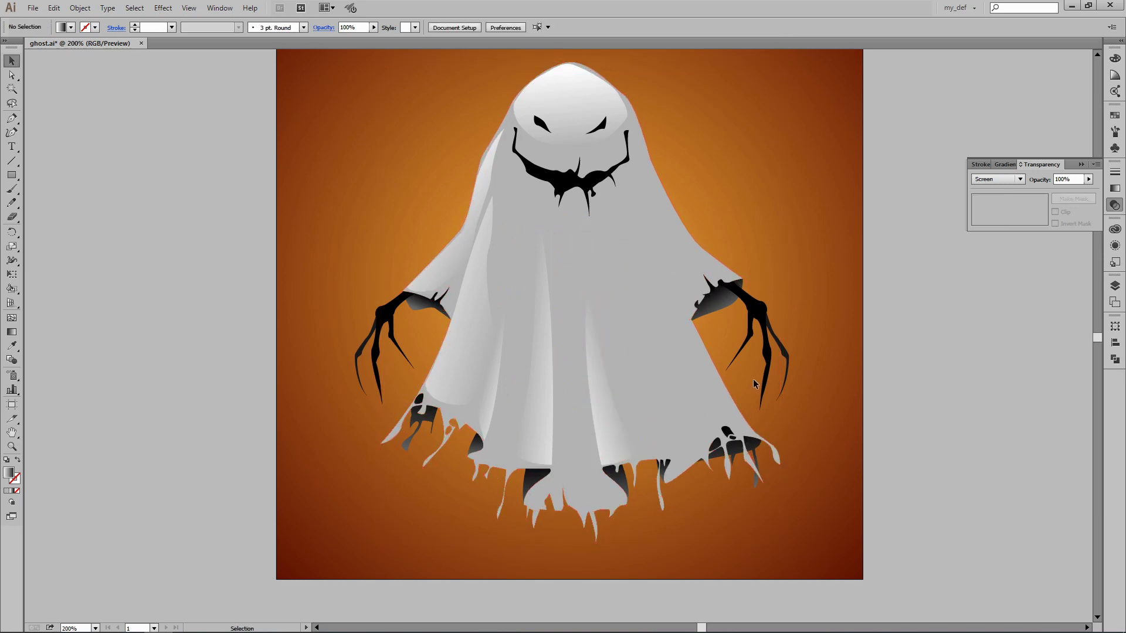
pyautogui.click(645, 271)
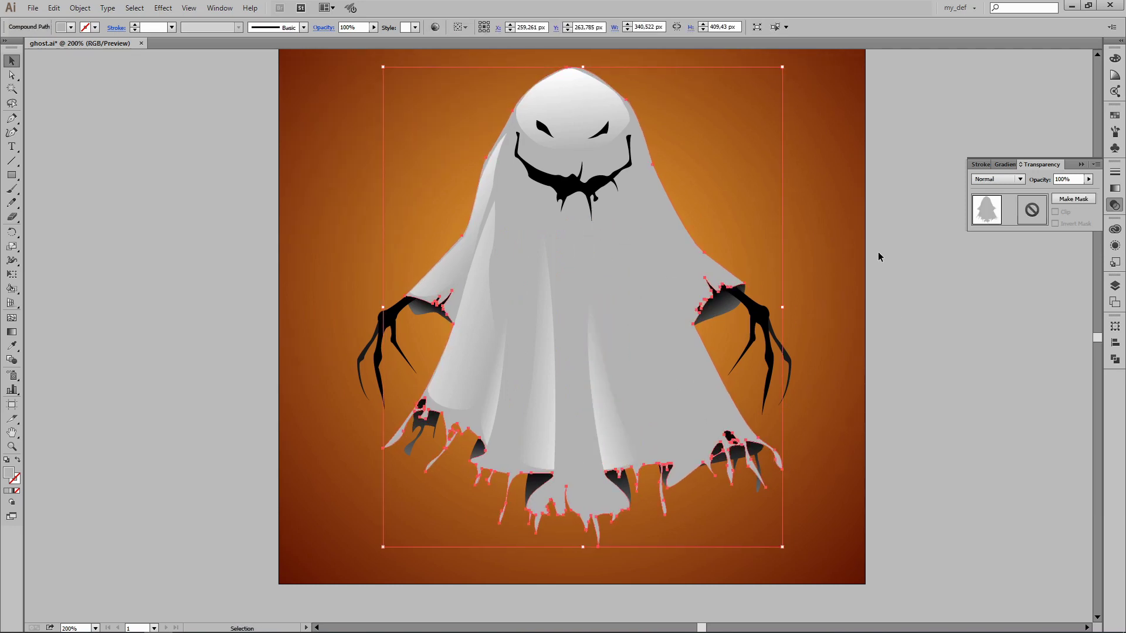
pyautogui.click(1004, 164)
pyautogui.click(969, 182)
pyautogui.doubleClick(1081, 257)
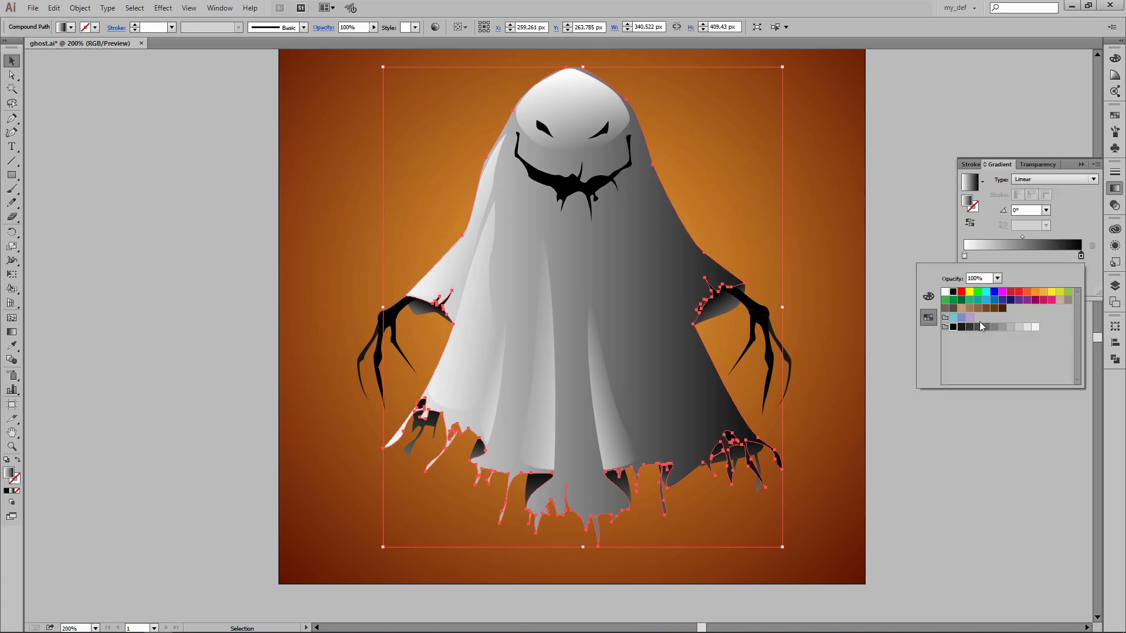
pyautogui.click(1018, 326)
# - Run the body gradient vertically from head to hem, with a light gray top end
pyautogui.press('g')
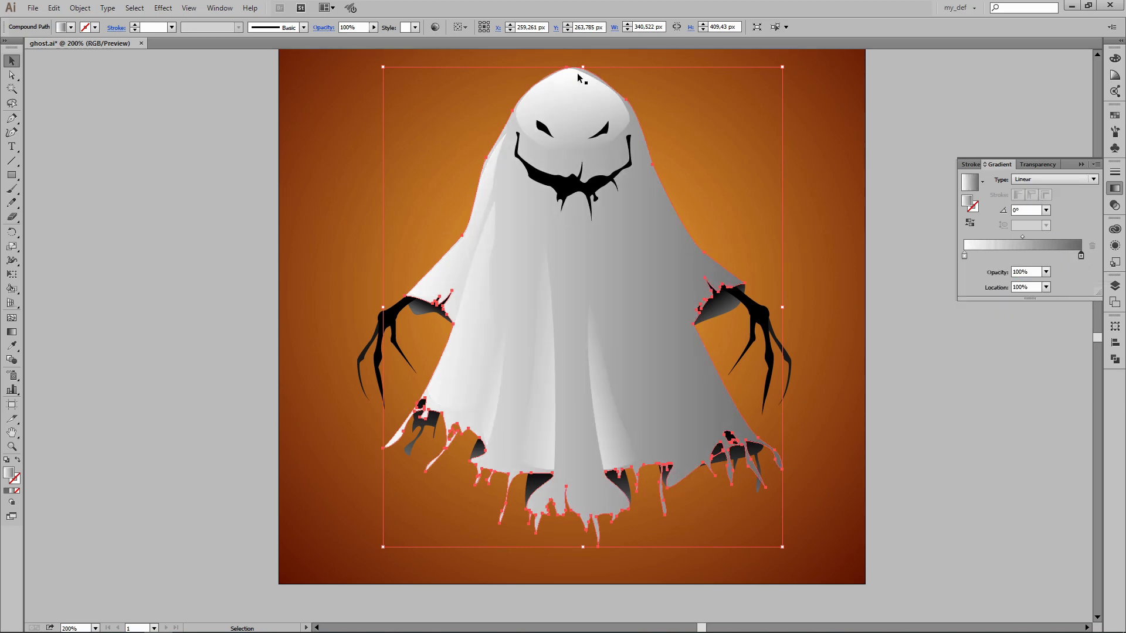
pyautogui.moveTo(579, 69); pyautogui.dragTo(583, 517)
pyautogui.click(1018, 327)
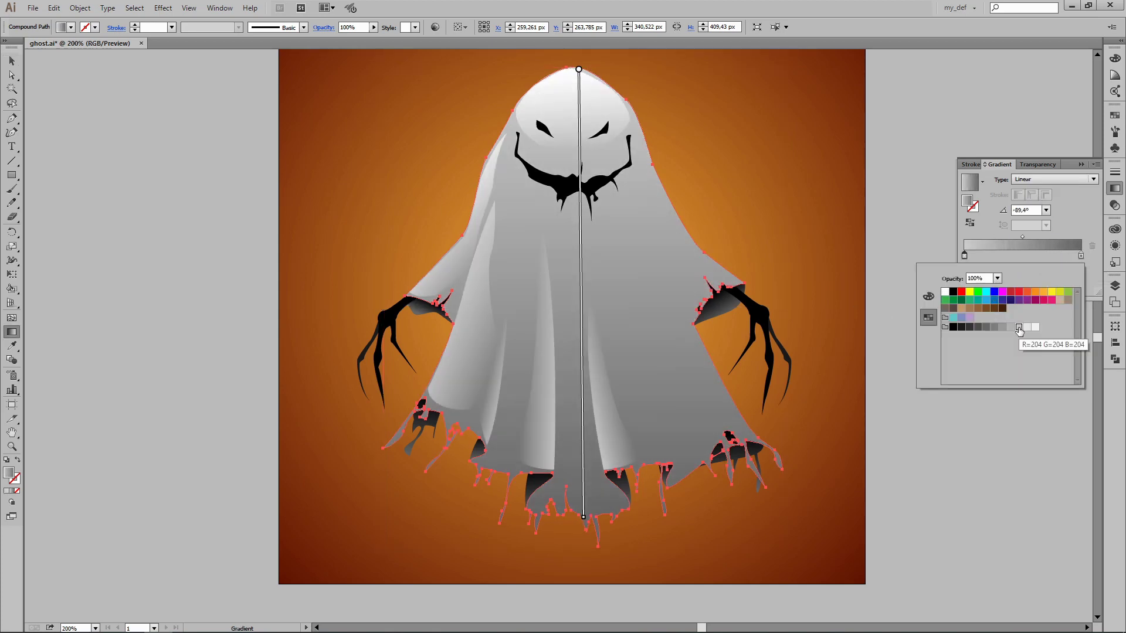
pyautogui.press('v')
pyautogui.click(886, 414)
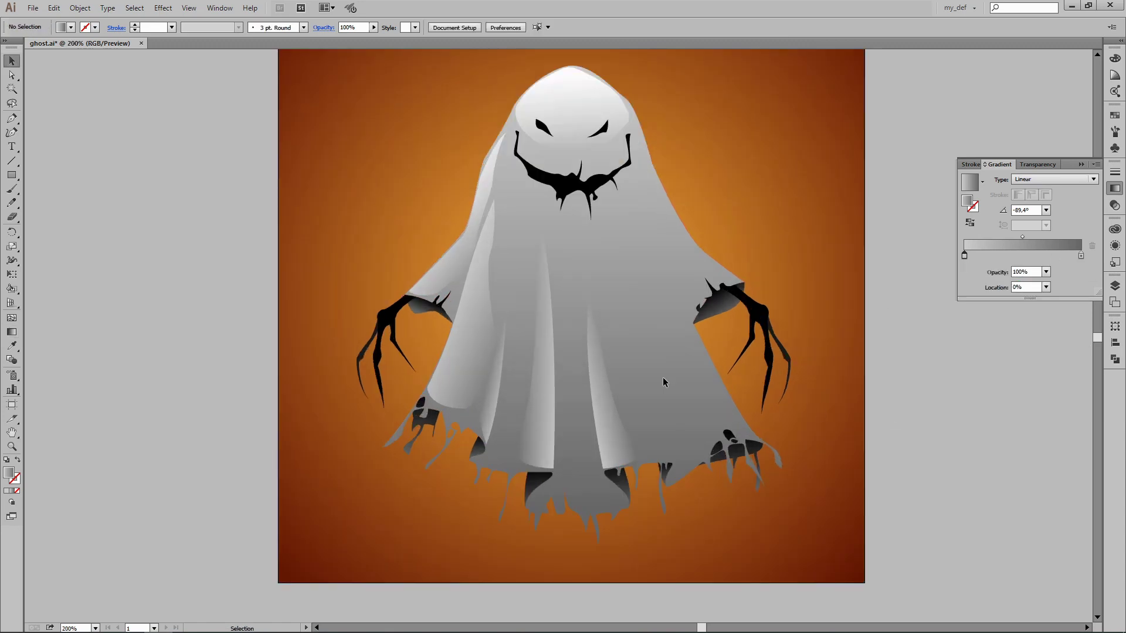
pyautogui.click(665, 382)
pyautogui.doubleClick(1081, 259)
pyautogui.click(879, 443)
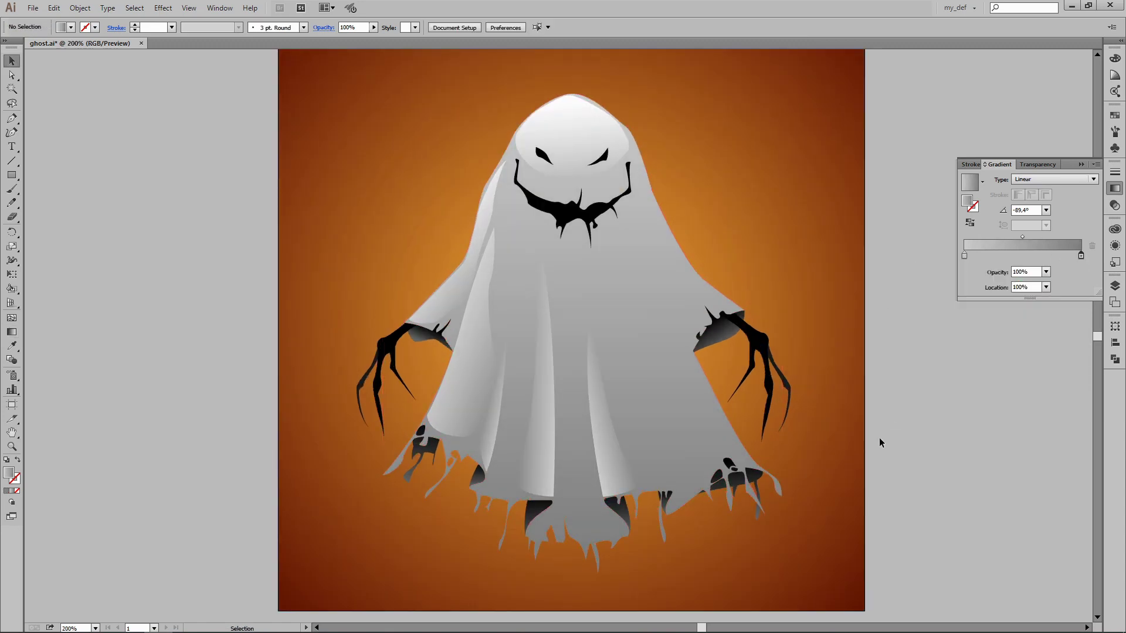
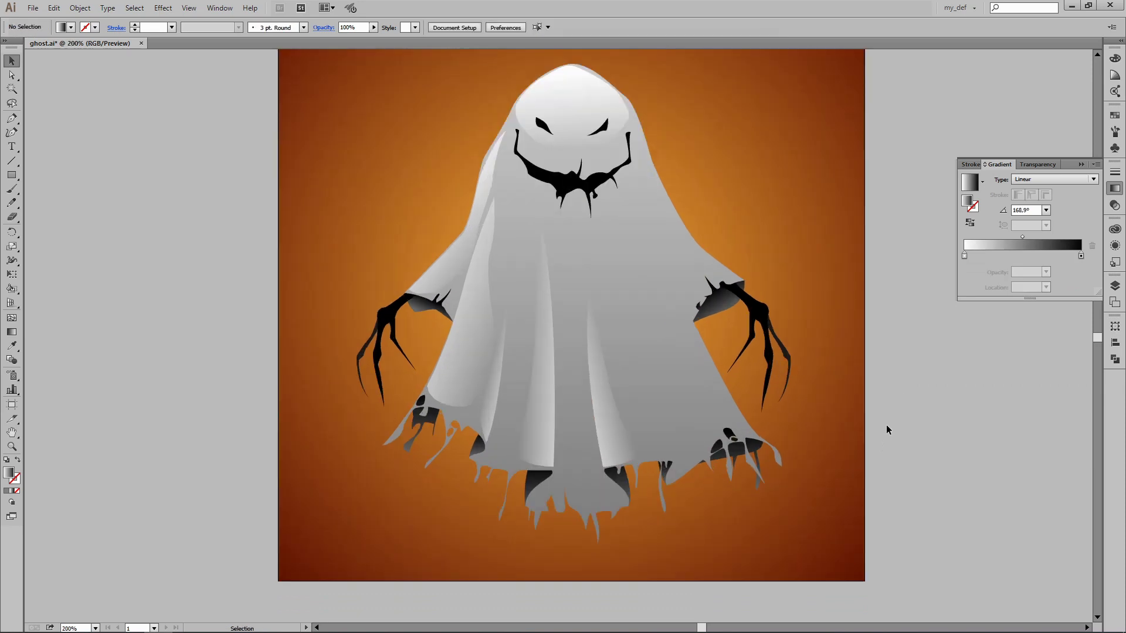
# - Pen-draw a gradient highlight sliver below the ghost's mouth and adjust its gradient
pyautogui.press('p')
pyautogui.click(672, 461)
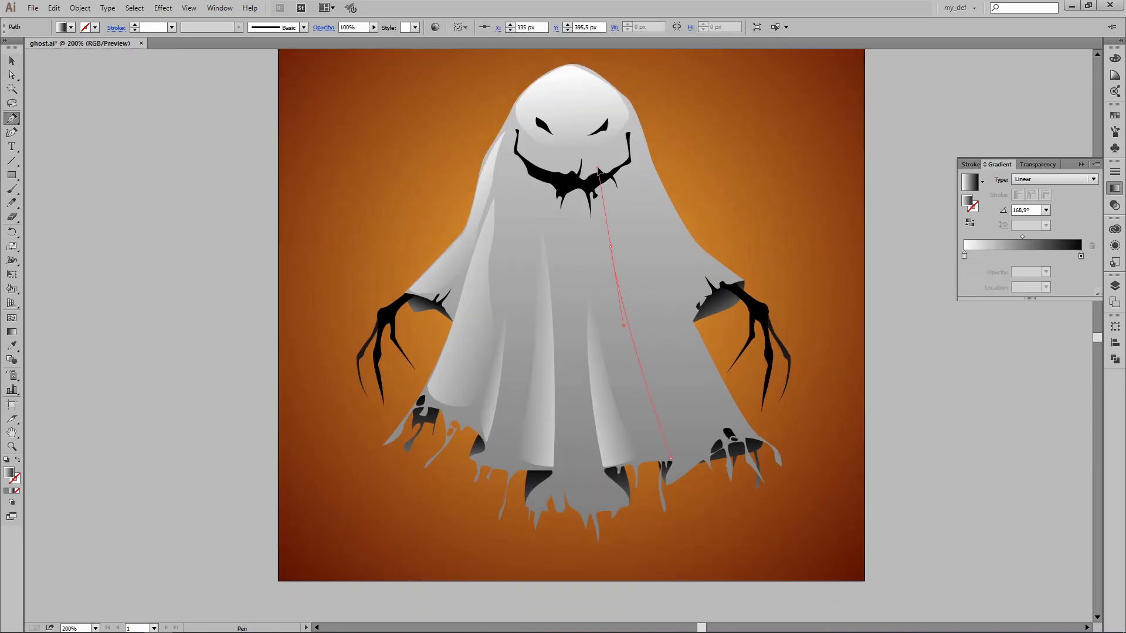
pyautogui.moveTo(623, 394); pyautogui.dragTo(628, 418)
pyautogui.click(671, 459)
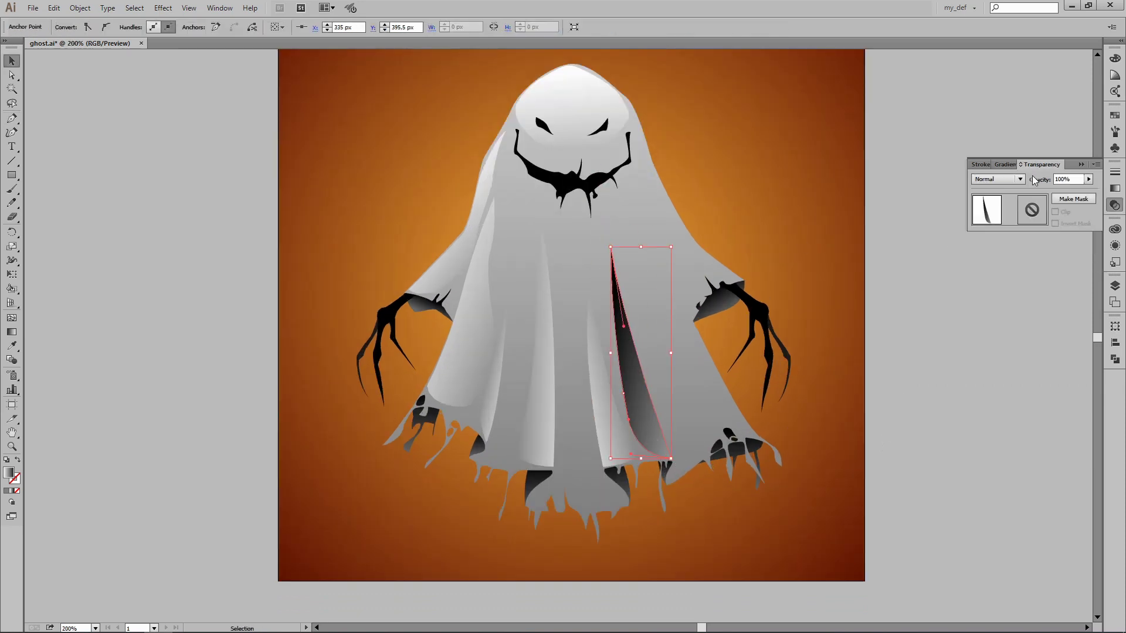
pyautogui.press('g')
pyautogui.moveTo(616, 356); pyautogui.dragTo(687, 344)
pyautogui.press('v')
pyautogui.click(900, 299)
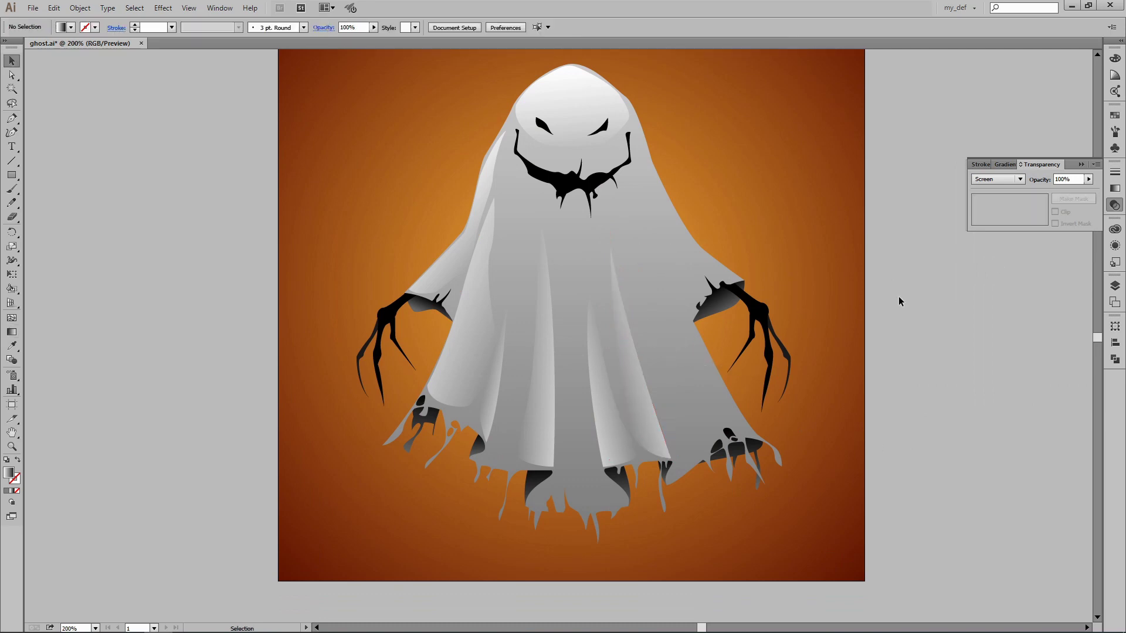
pyautogui.click(636, 282)
pyautogui.click(887, 339)
pyautogui.moveTo(886, 339); pyautogui.dragTo(846, 337)
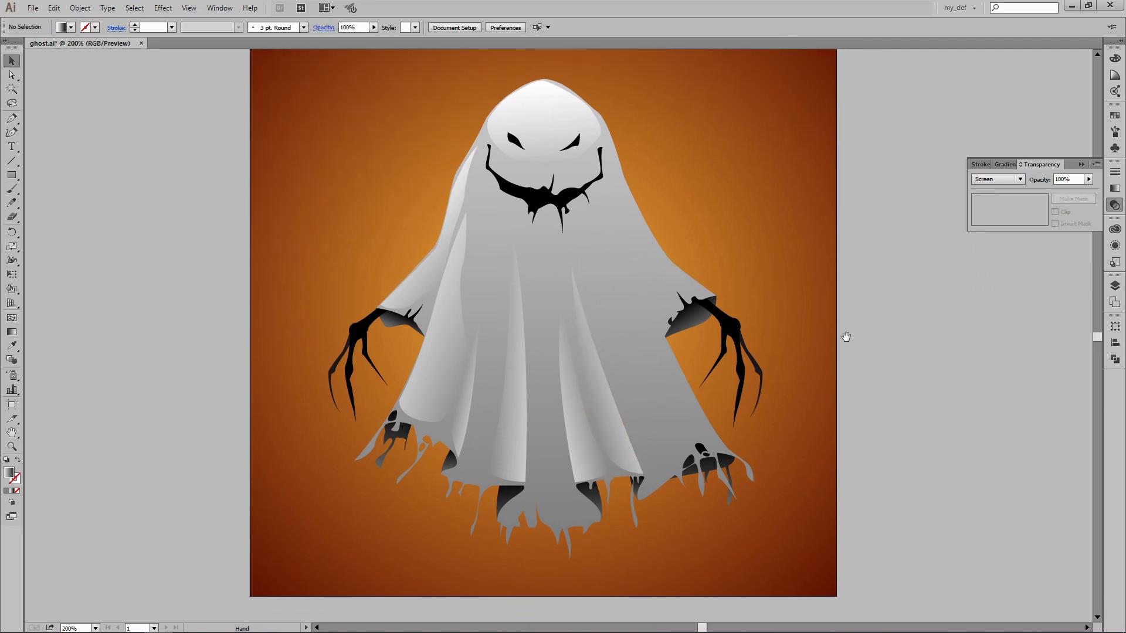
# - Draw a second highlight sliver right of the mouth and set its blend mode to Screen
pyautogui.click(723, 450)
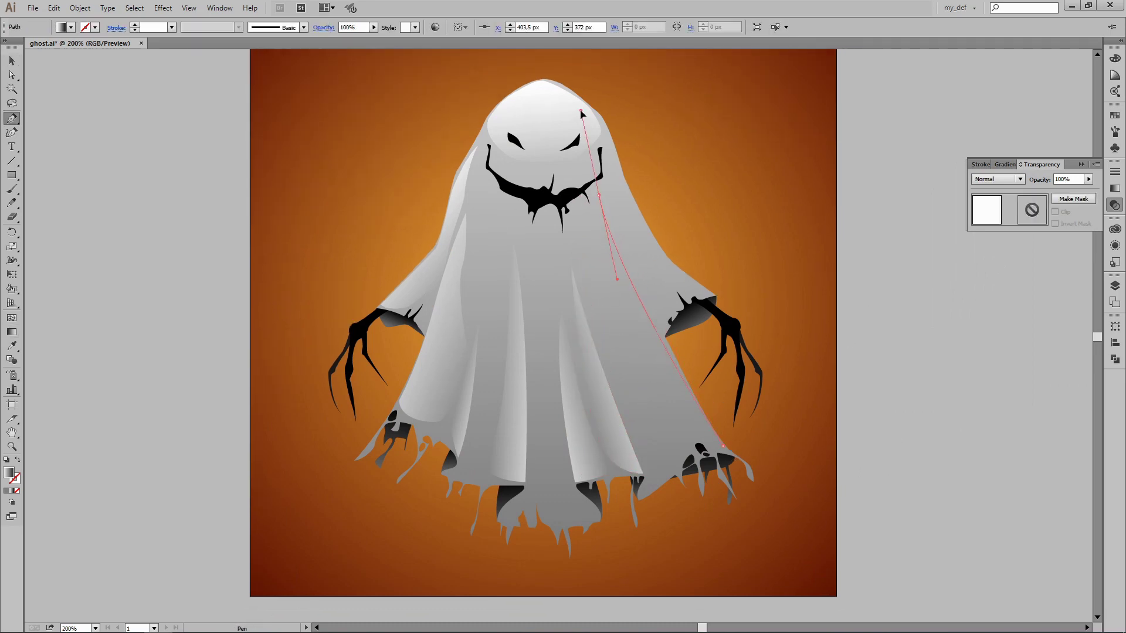
pyautogui.click(671, 426)
pyautogui.click(724, 450)
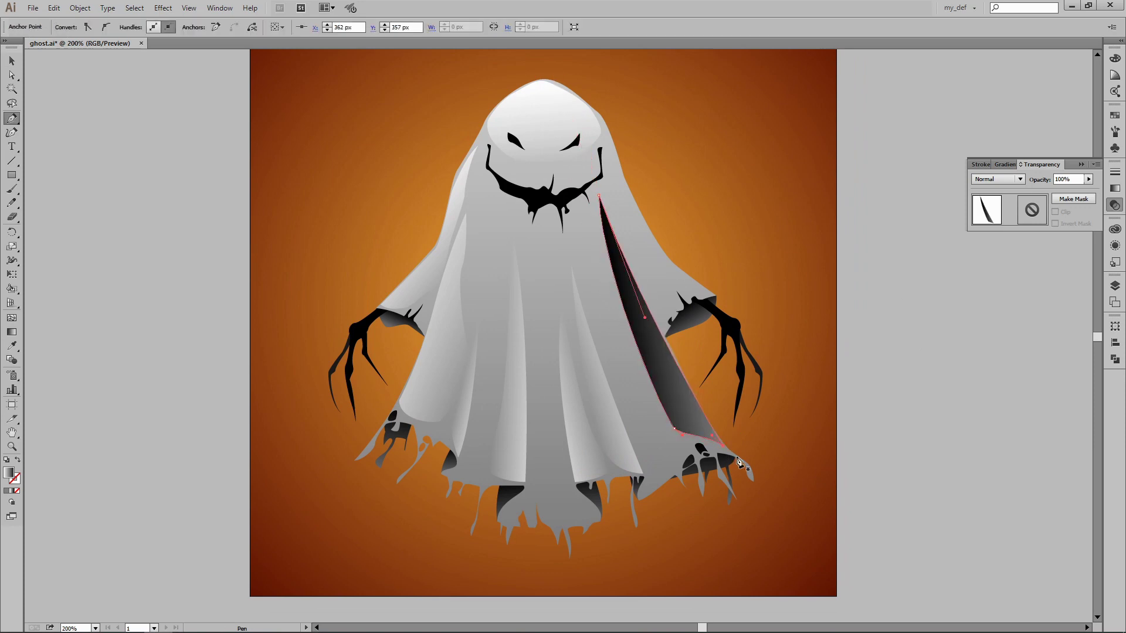
pyautogui.click(997, 179)
pyautogui.click(991, 256)
pyautogui.press('g')
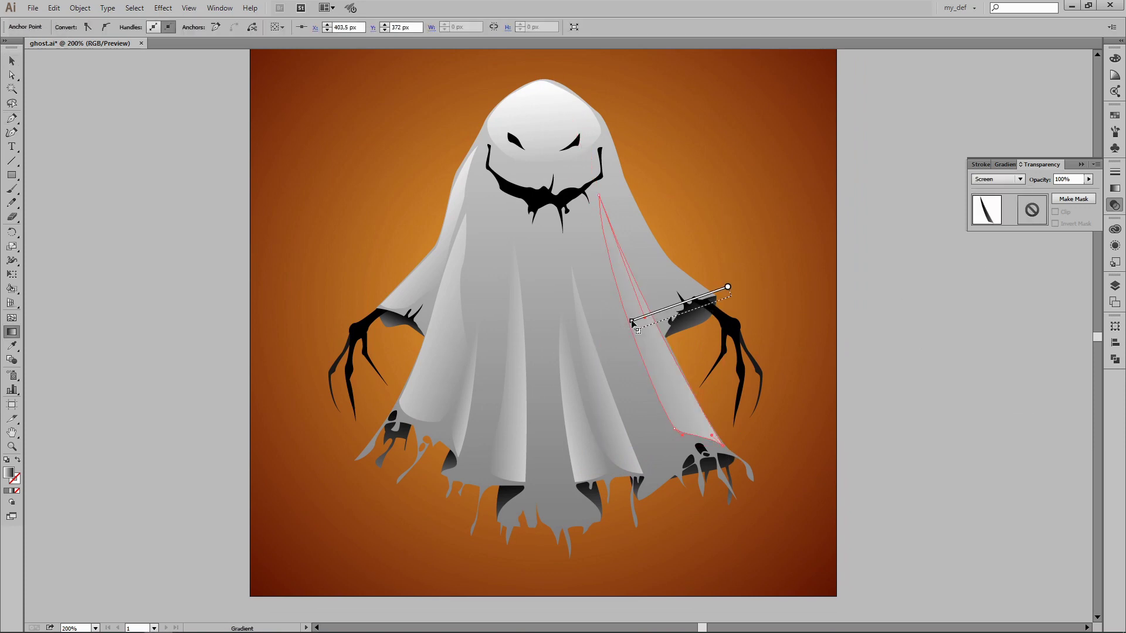
pyautogui.press('v')
pyautogui.click(866, 319)
pyautogui.scroll(1, 791, 367)
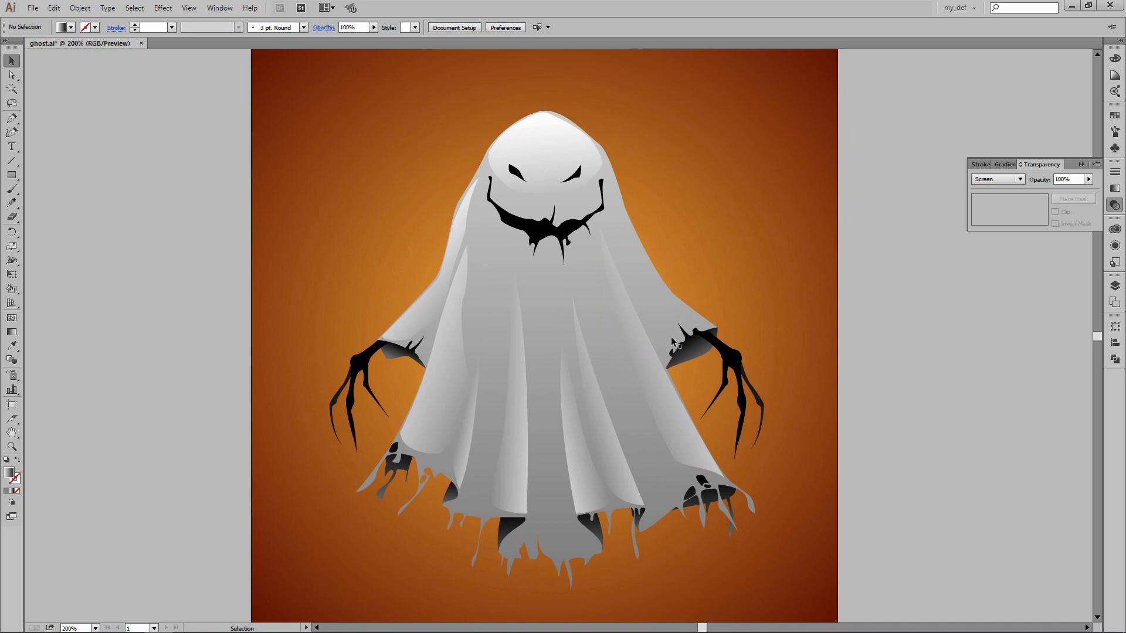
# - Draw a sheen sliver along the ghost's right shoulder, blended as Screen
pyautogui.hotkey('ctrl', '=')
pyautogui.scroll(2, 714, 332)
pyautogui.click(763, 365)
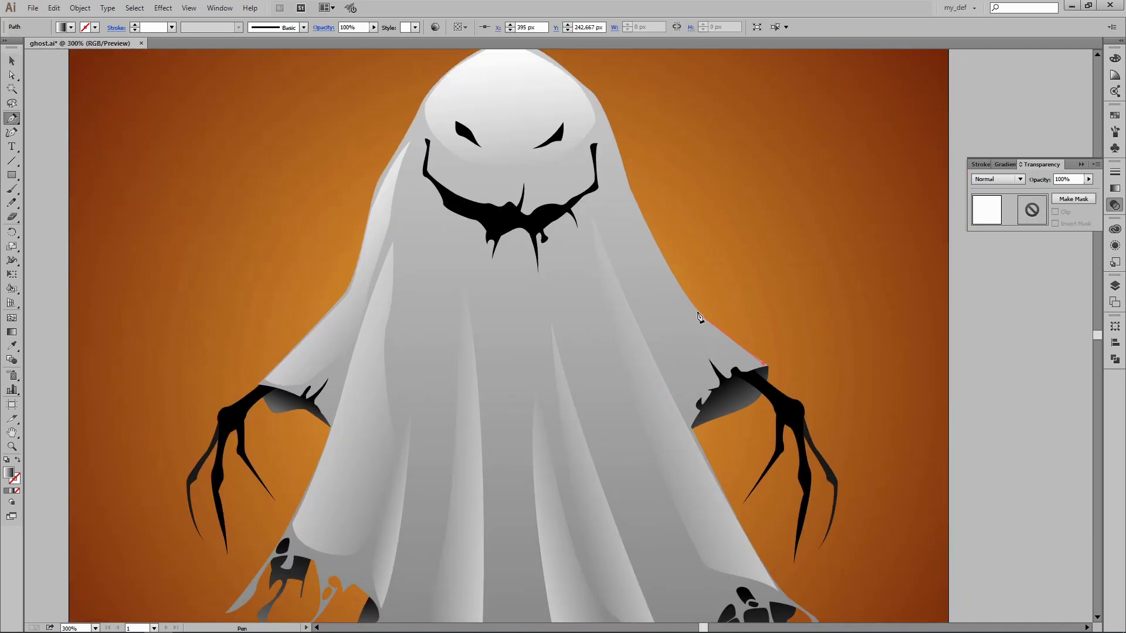
pyautogui.click(692, 309)
pyautogui.click(620, 178)
pyautogui.click(657, 296)
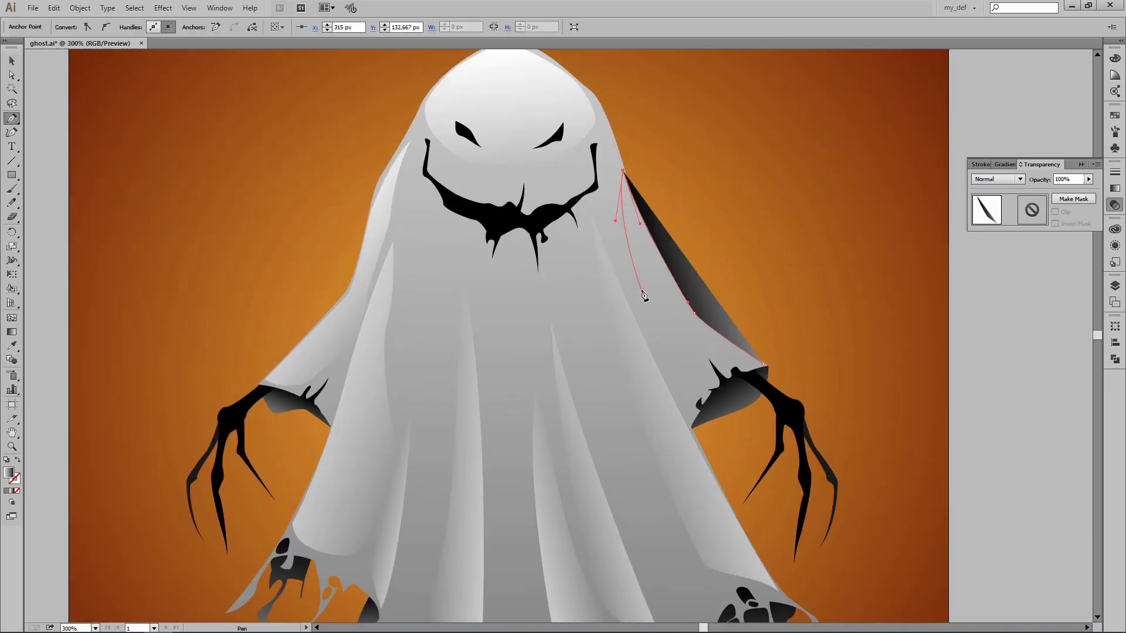
pyautogui.click(695, 365)
pyautogui.moveTo(713, 353); pyautogui.dragTo(727, 363)
pyautogui.click(997, 179)
pyautogui.click(991, 269)
pyautogui.press('g')
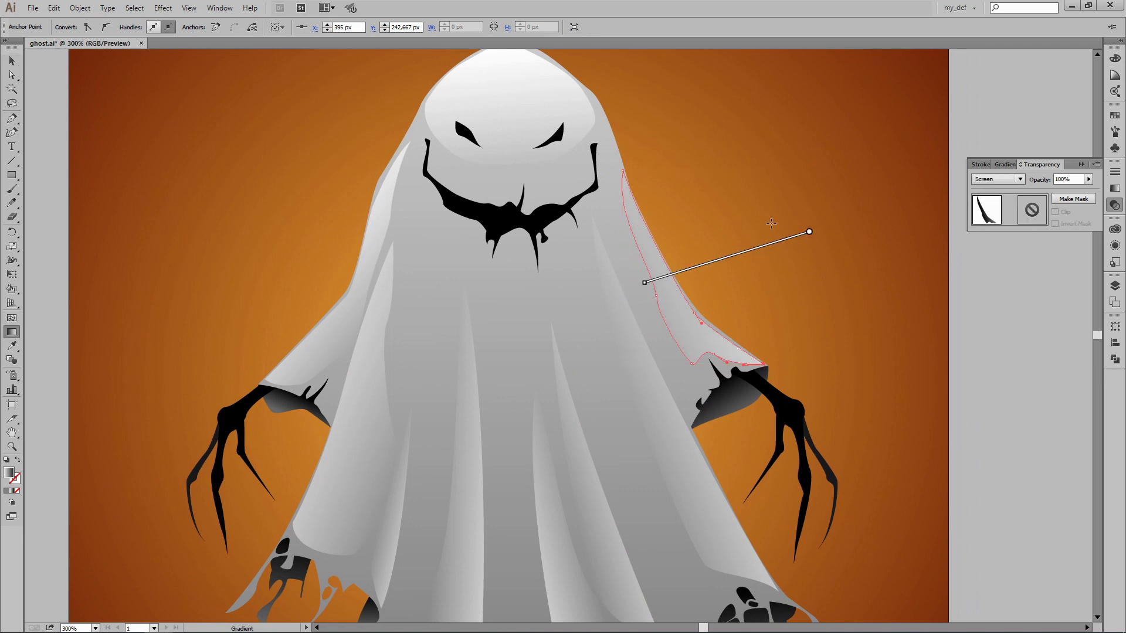
pyautogui.hotkey('ctrl', 'shift', 'a')
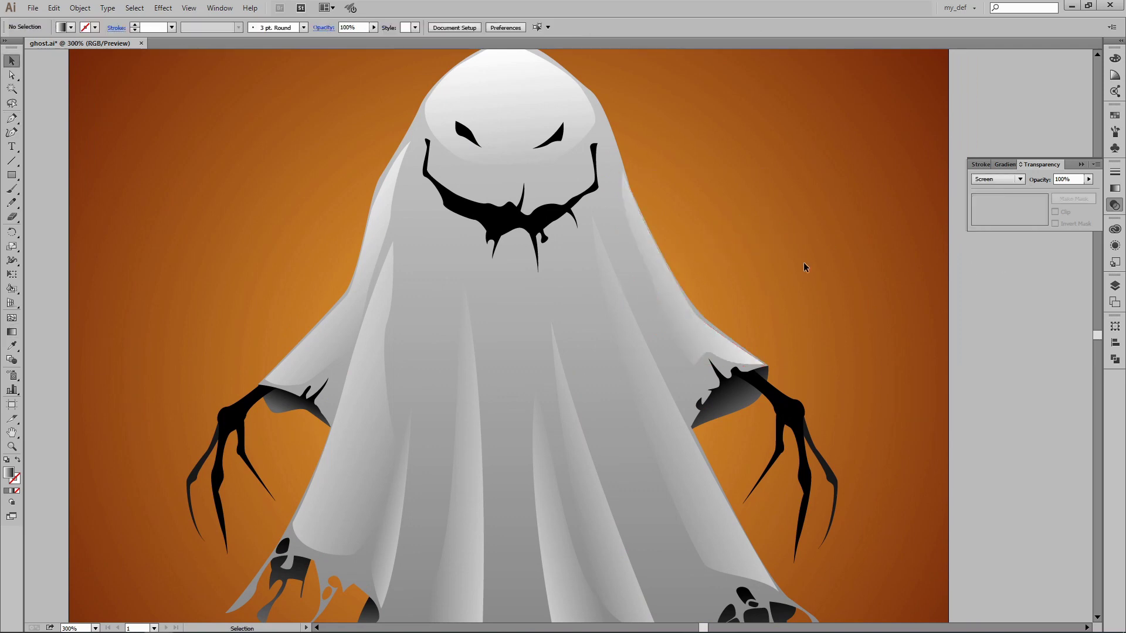
pyautogui.press('v')
pyautogui.hotkey('ctrl', '-')
pyautogui.hotkey('ctrl', '-')
# - Draw a shadow crease beside the ghost's left arm, blended as Multiply
pyautogui.scroll(1, 577, 399)
pyautogui.scroll(1, 577, 402)
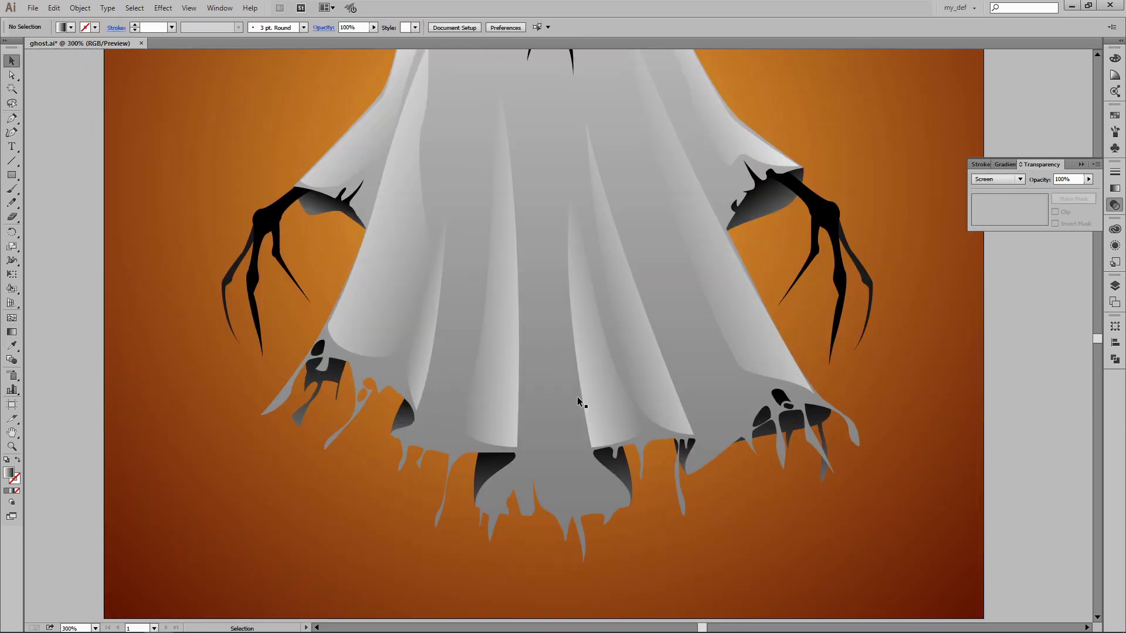
pyautogui.scroll(4, 541, 331)
pyautogui.scroll(1, 541, 332)
pyautogui.click(412, 207)
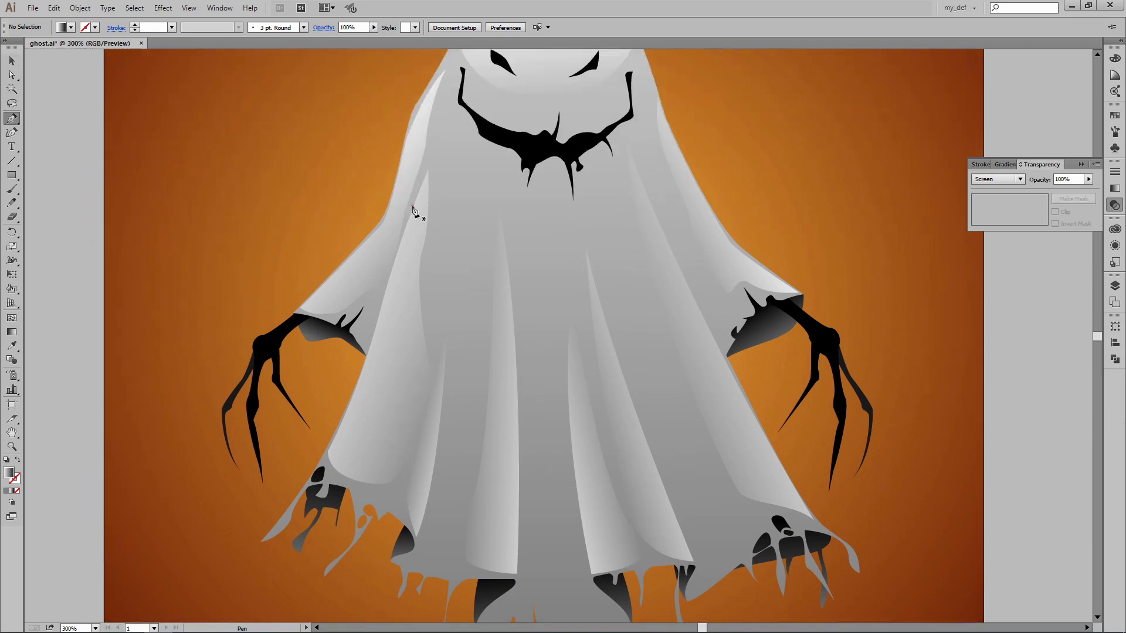
pyautogui.moveTo(366, 356); pyautogui.dragTo(350, 396)
pyautogui.click(412, 207)
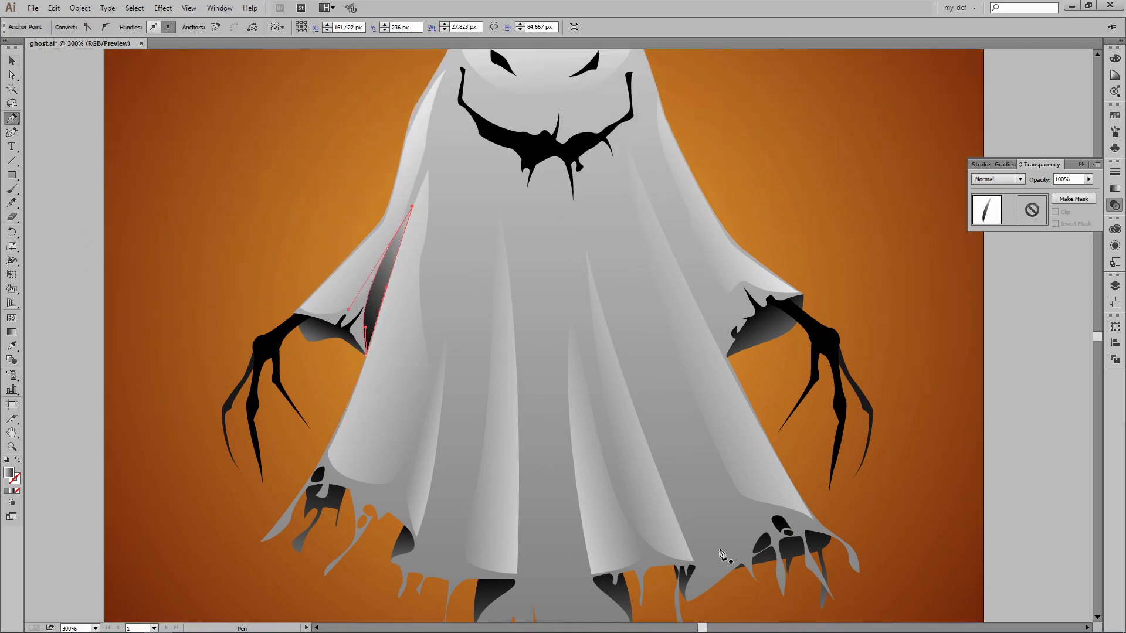
pyautogui.click(997, 179)
pyautogui.click(997, 216)
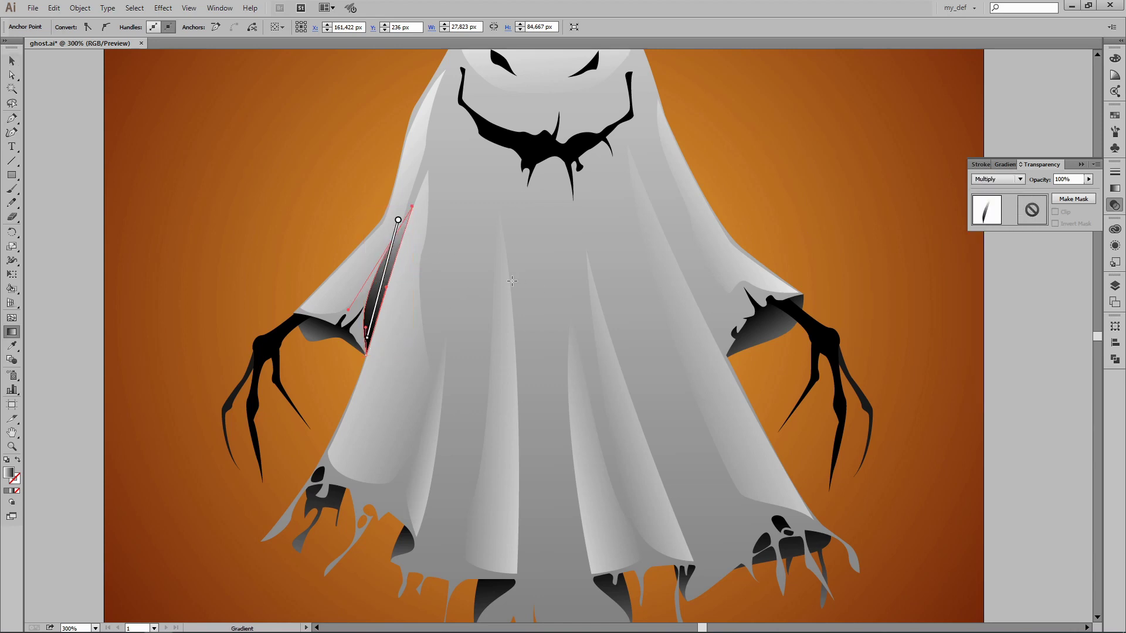
# - Make the crease's gradient stop grey and angle the gradient across the crease
pyautogui.press('v')
pyautogui.click(1004, 164)
pyautogui.doubleClick(1081, 255)
pyautogui.click(994, 326)
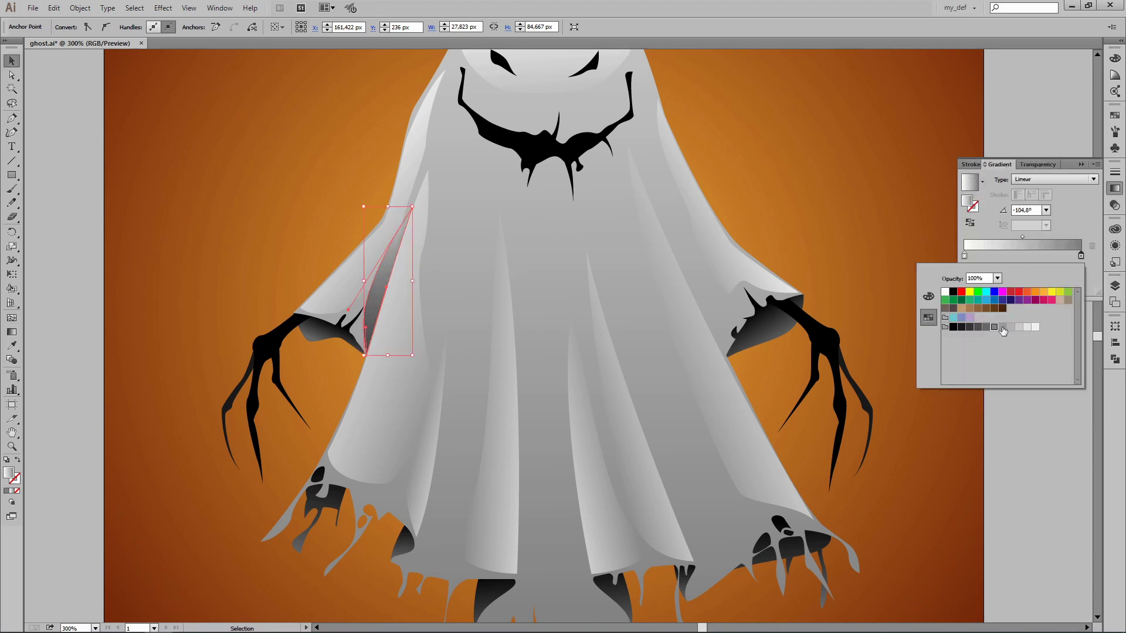
pyautogui.press('g')
pyautogui.moveTo(363, 274); pyautogui.dragTo(397, 282)
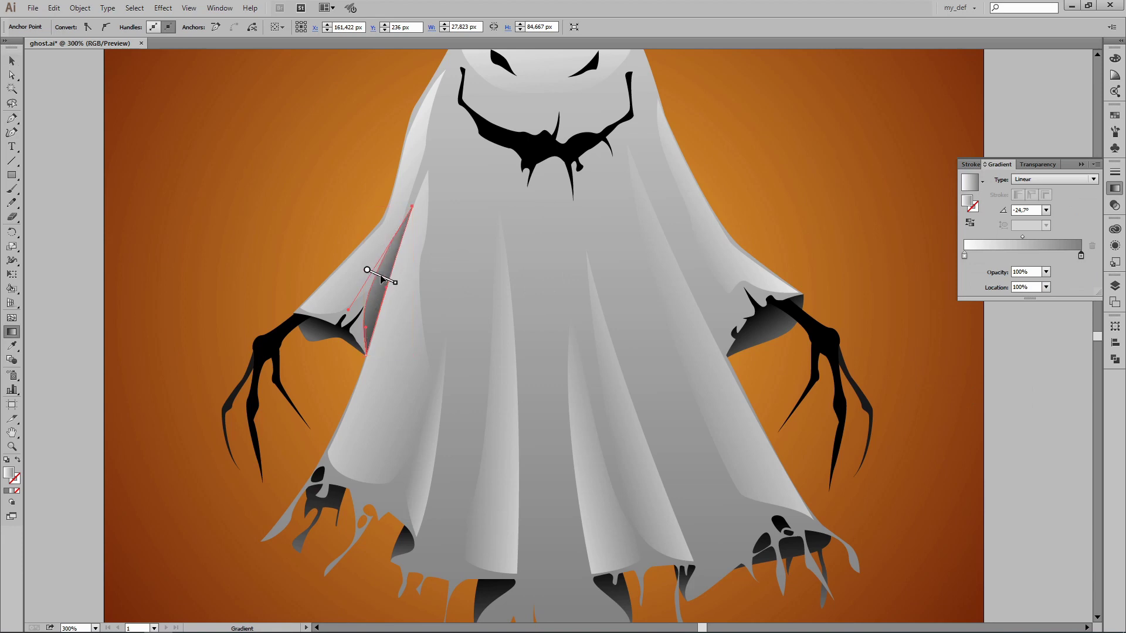
pyautogui.press('v')
pyautogui.hotkey('ctrl', 'shift', 'a')
pyautogui.hotkey('ctrl', '0')
pyautogui.hotkey('ctrl', '+')
pyautogui.hotkey('ctrl', '+')
pyautogui.hotkey('ctrl', '+')
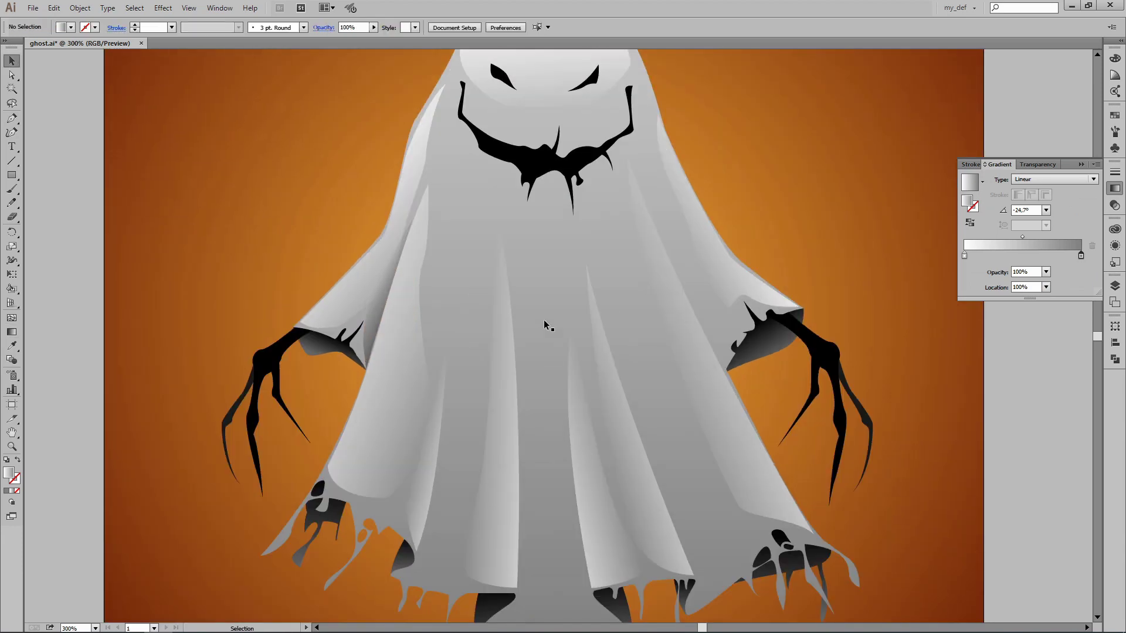
pyautogui.scroll(-3, 544, 326)
# - Pen-draw a long curved crease shape down the ghost's lower left fold to the hem
pyautogui.press('p')
pyautogui.click(455, 174)
pyautogui.moveTo(438, 351); pyautogui.dragTo(433, 384)
pyautogui.click(416, 458)
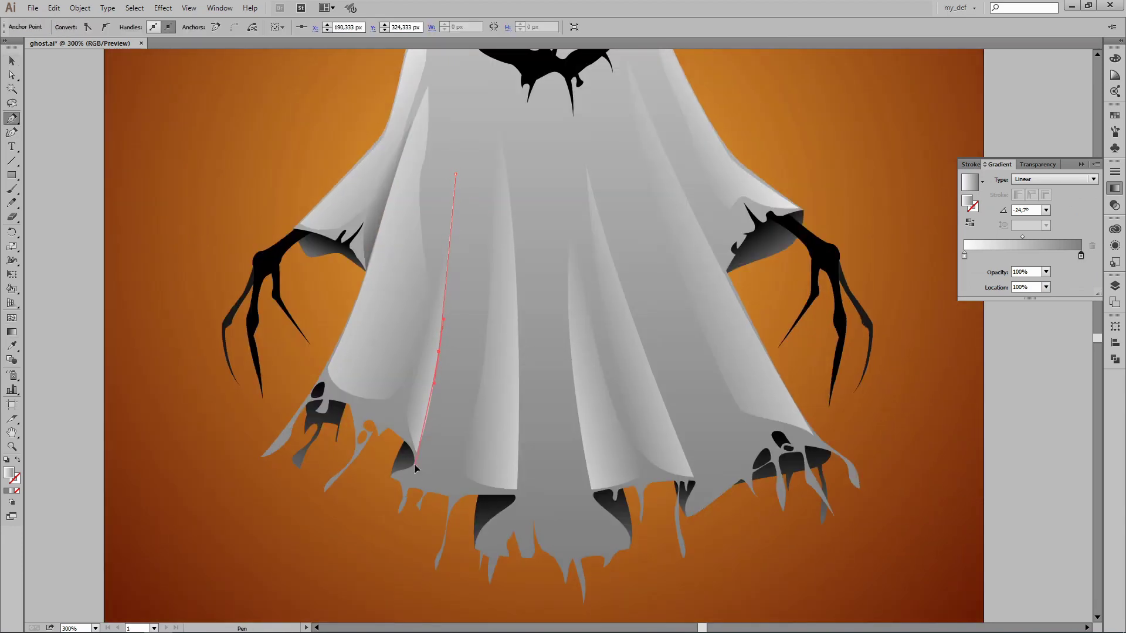
pyautogui.moveTo(402, 485); pyautogui.dragTo(422, 488)
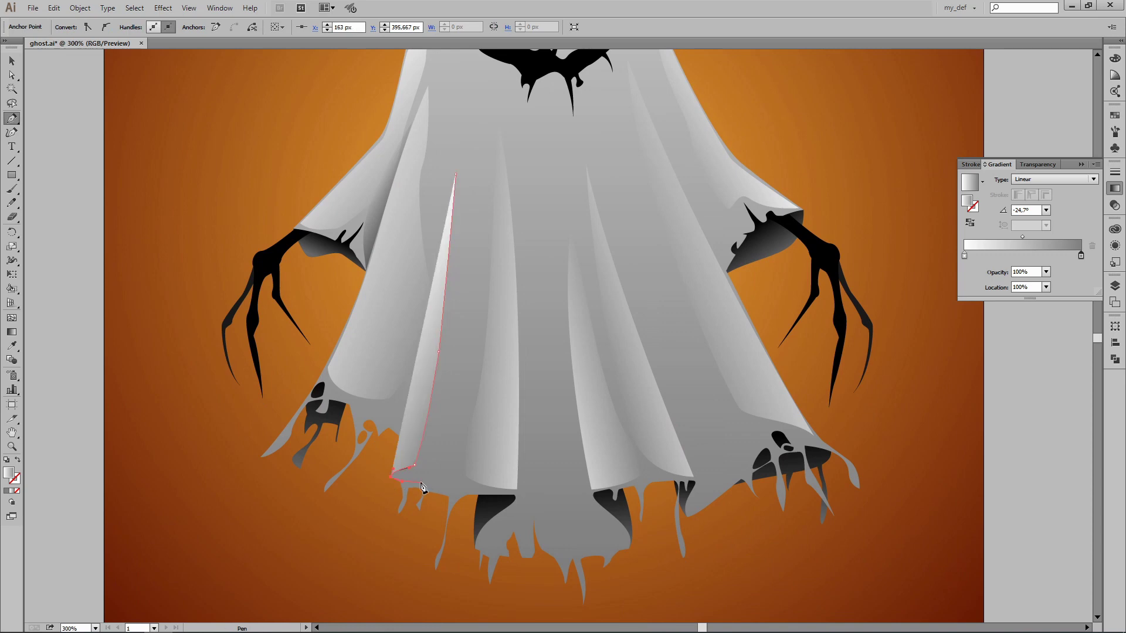
pyautogui.click(388, 528)
pyautogui.click(439, 484)
pyautogui.moveTo(456, 174); pyautogui.dragTo(469, 227)
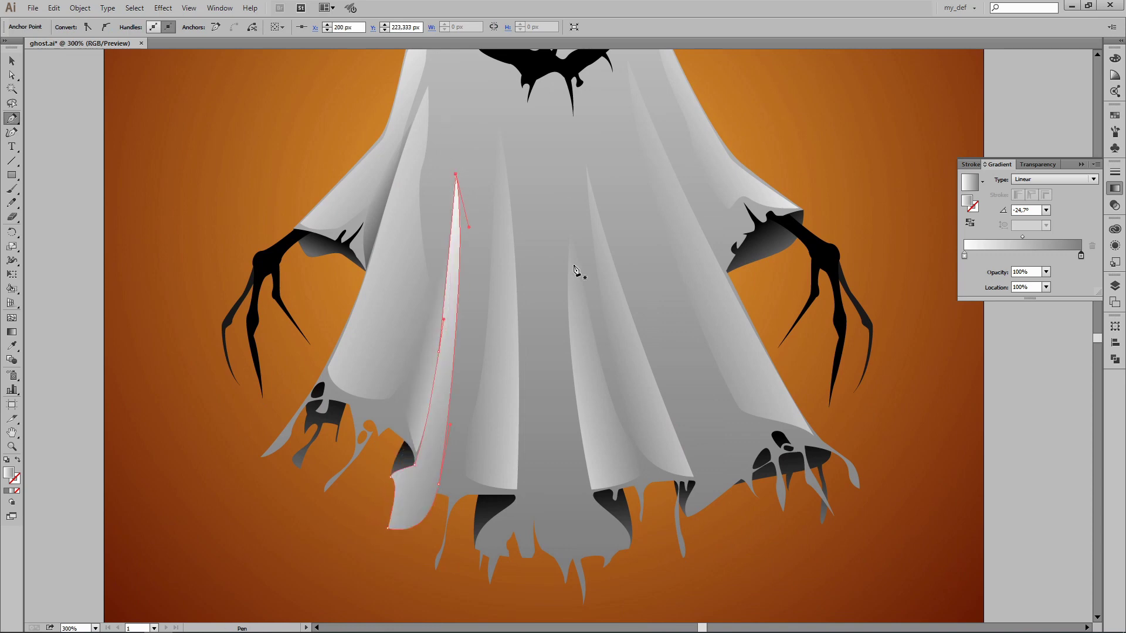
# - Select the crease with the ghost's body and trim it to the ghost outline in Pathfinder
pyautogui.hotkey('ctrl', 'shift', 'a')
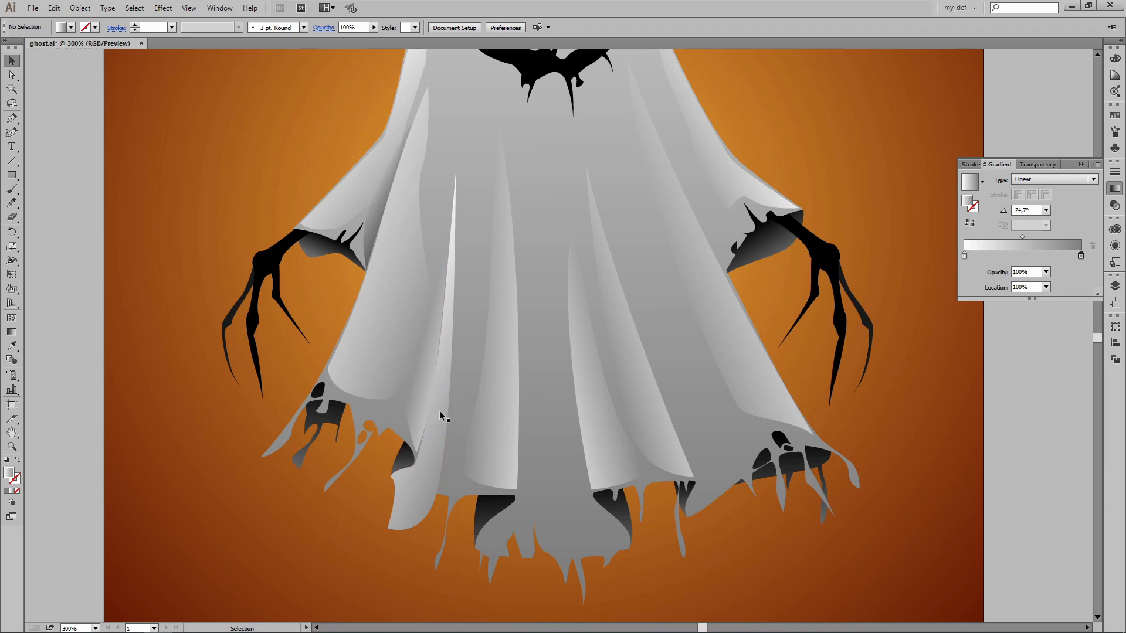
pyautogui.click(441, 416)
pyautogui.press('a')
pyautogui.click(548, 417)
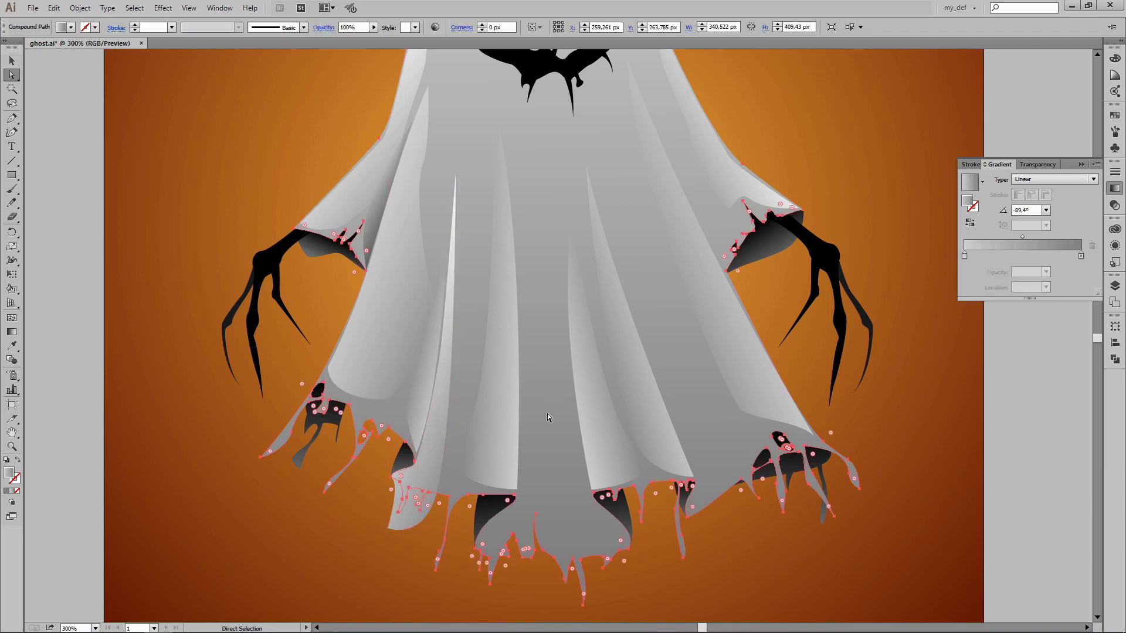
pyautogui.press('v')
pyautogui.click(437, 411)
pyautogui.keyDown('shift'); pyautogui.click(631, 390); pyautogui.keyUp('shift')
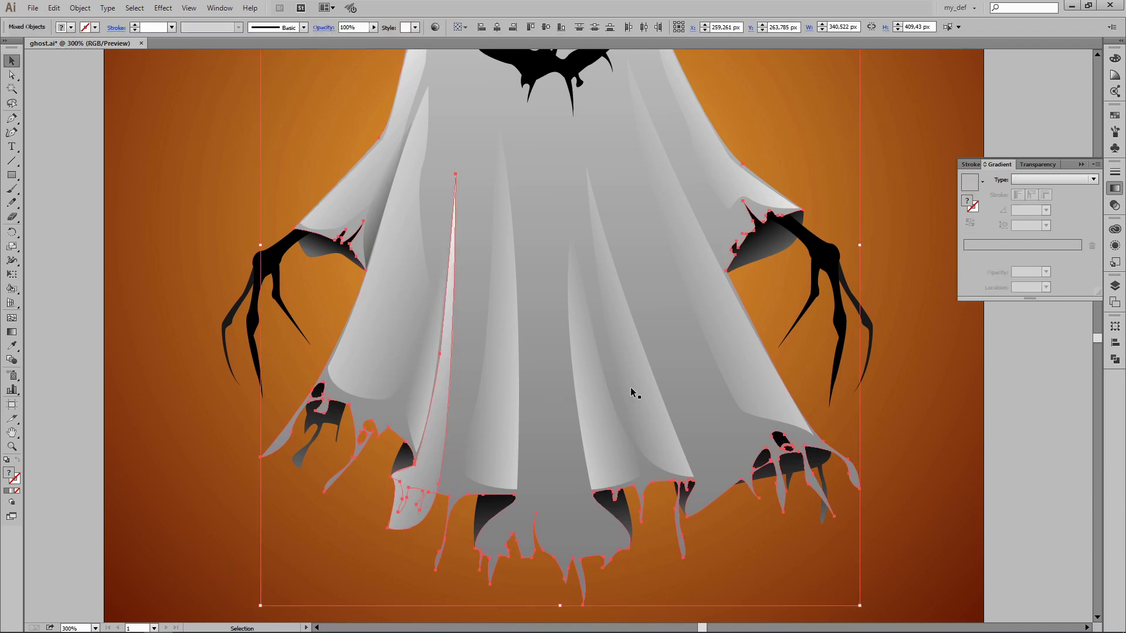
pyautogui.click(1116, 360)
pyautogui.click(1021, 345)
# - Blend the crease as Multiply, set its gradient across the fold, and pan to the hem
pyautogui.click(1115, 205)
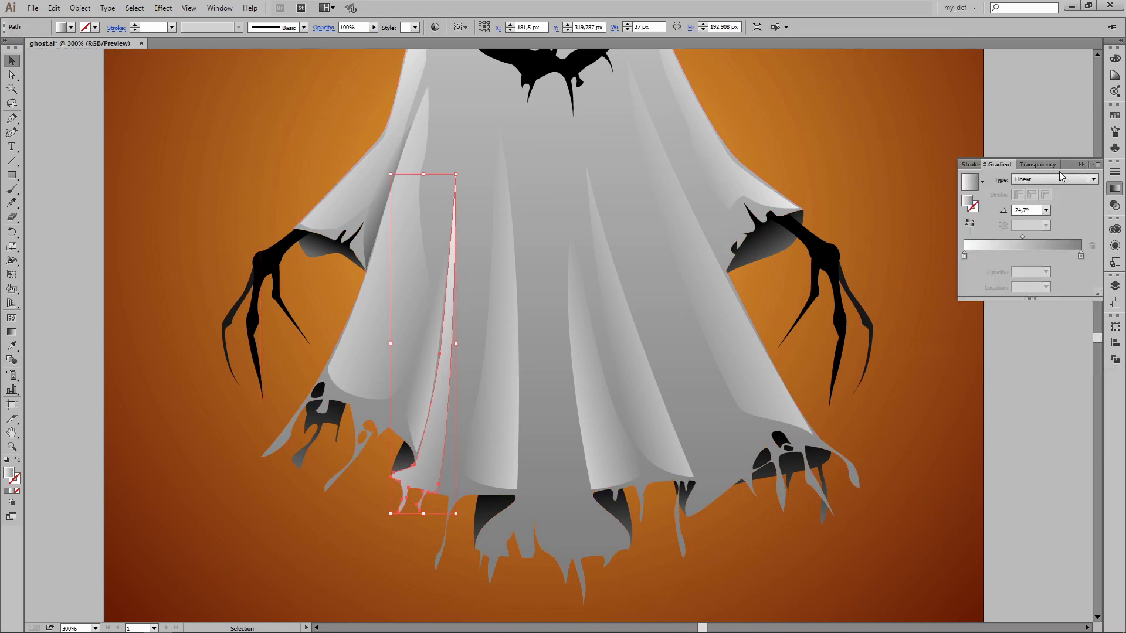
pyautogui.click(997, 179)
pyautogui.click(994, 222)
pyautogui.press('g')
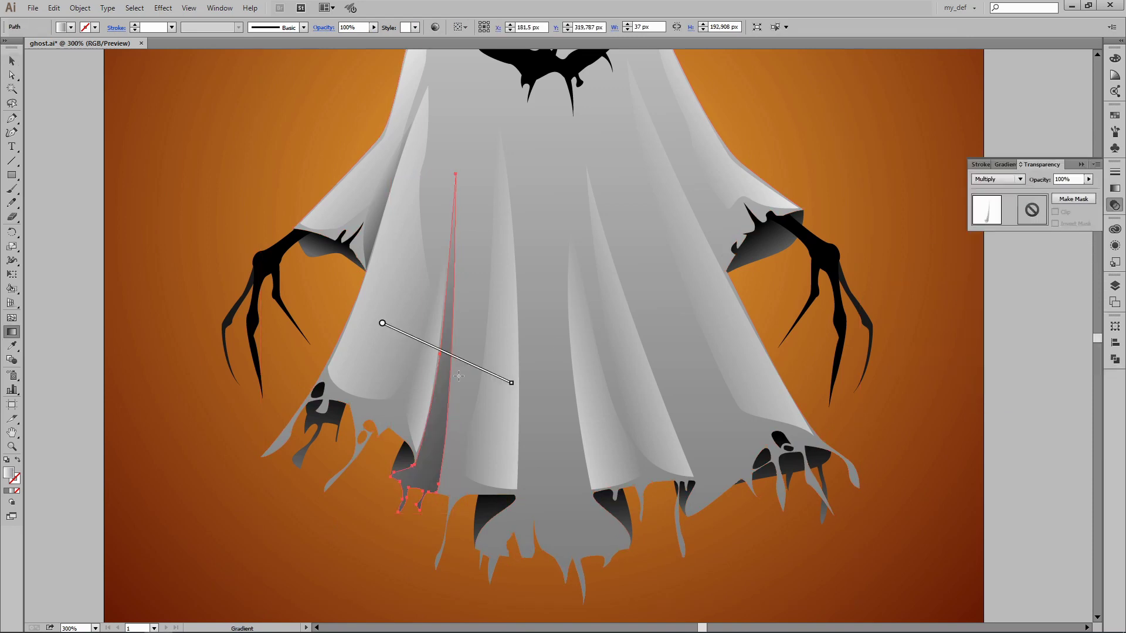
pyautogui.moveTo(435, 345)
pyautogui.mouseDown()
pyautogui.moveTo(471, 354)
pyautogui.moveTo(458, 344)
pyautogui.mouseUp()
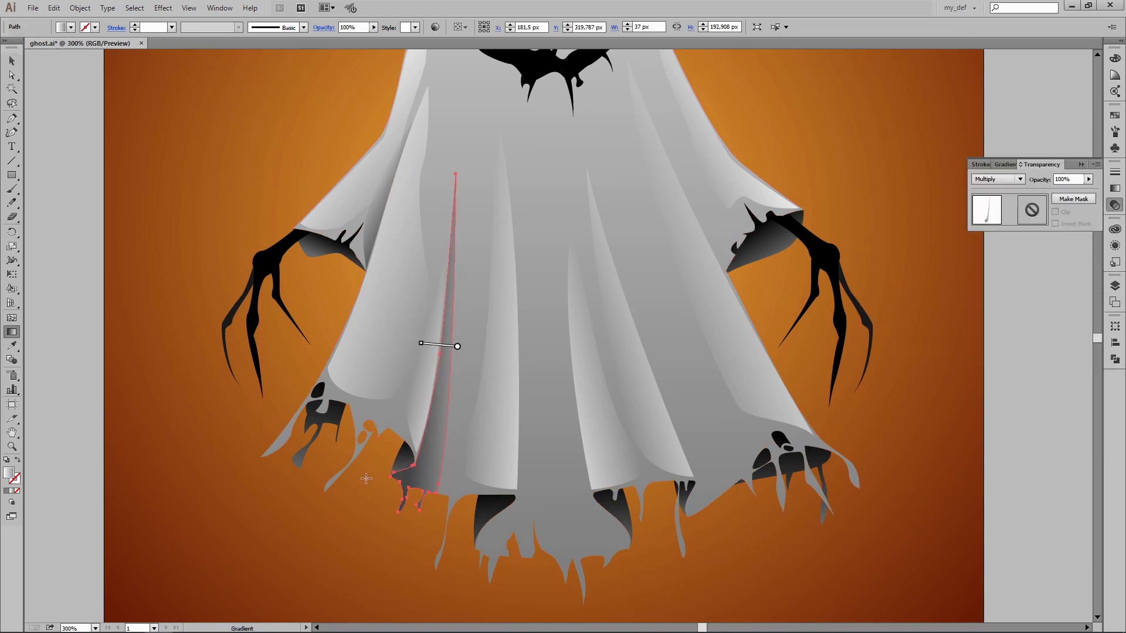
pyautogui.press('v')
pyautogui.hotkey('ctrl', 'shift', 'a')
pyautogui.click(433, 459)
pyautogui.press('g')
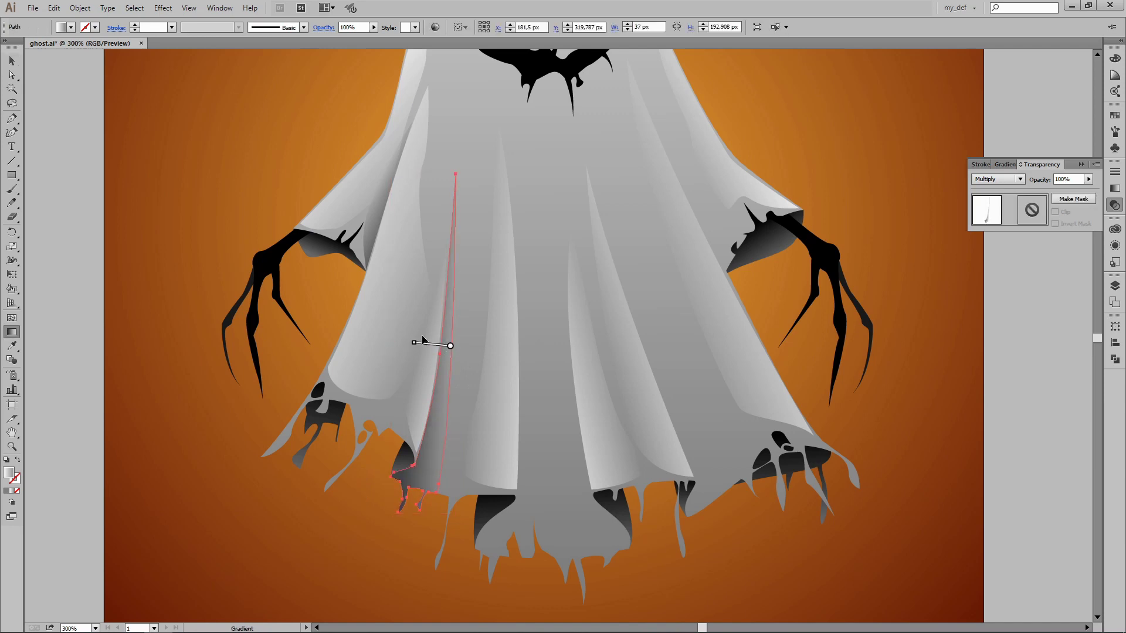
pyautogui.press('v')
pyautogui.hotkey('ctrl', 'shift', 'a')
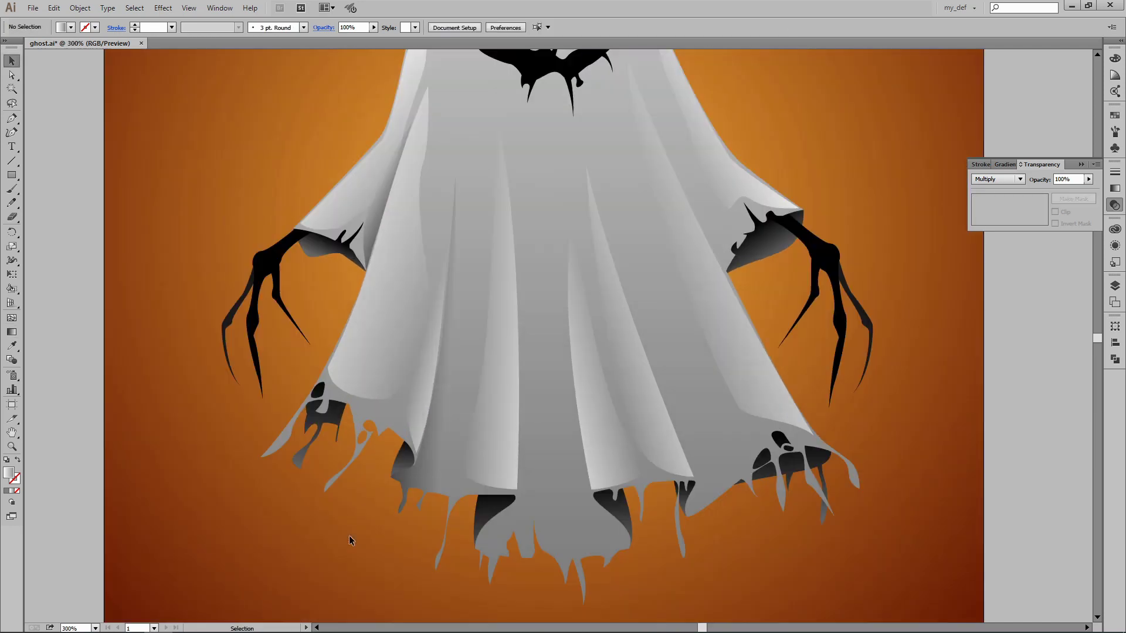
pyautogui.moveTo(575, 282); pyautogui.dragTo(497, 266)
# - Pen-draw a fold shape on the robe extending below the jagged hem
pyautogui.press('p')
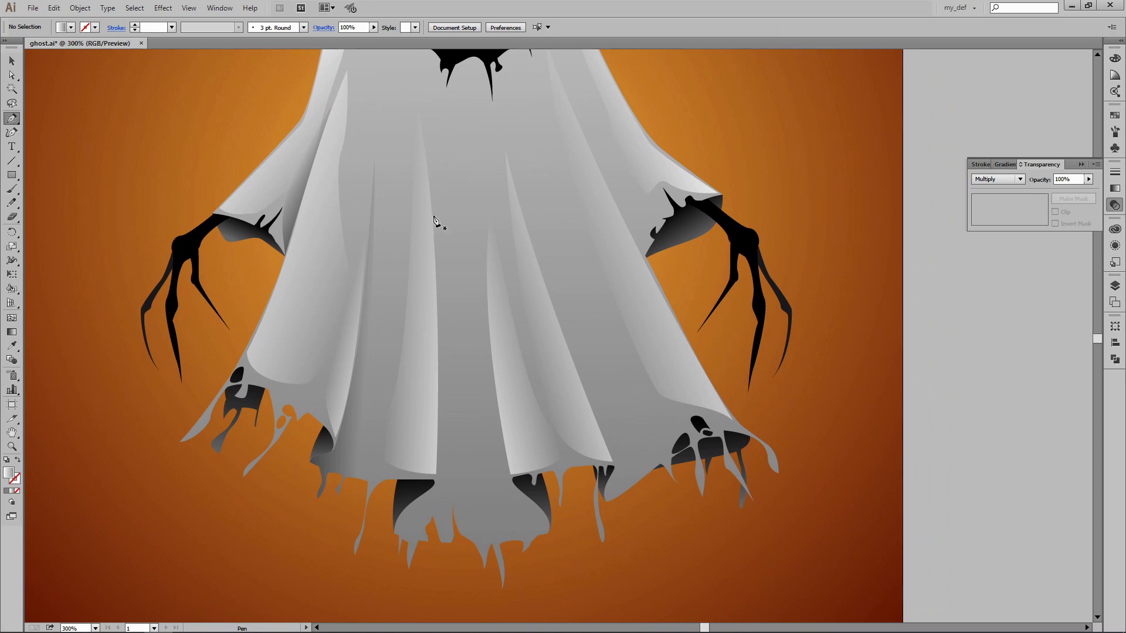
pyautogui.moveTo(433, 224); pyautogui.dragTo(434, 241)
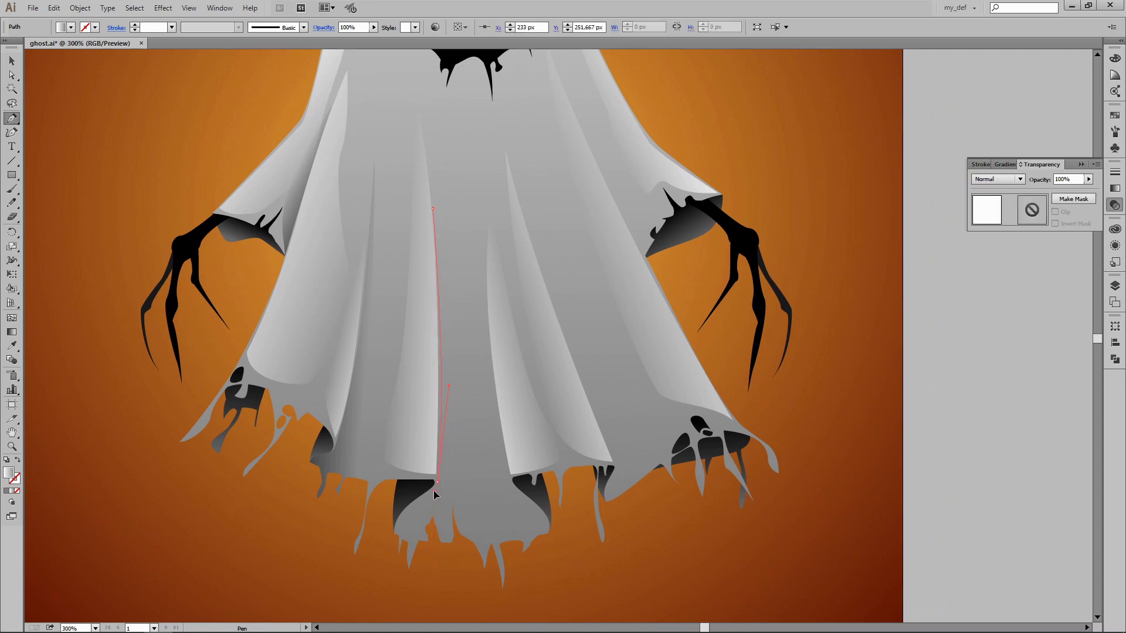
pyautogui.moveTo(395, 537); pyautogui.dragTo(392, 574)
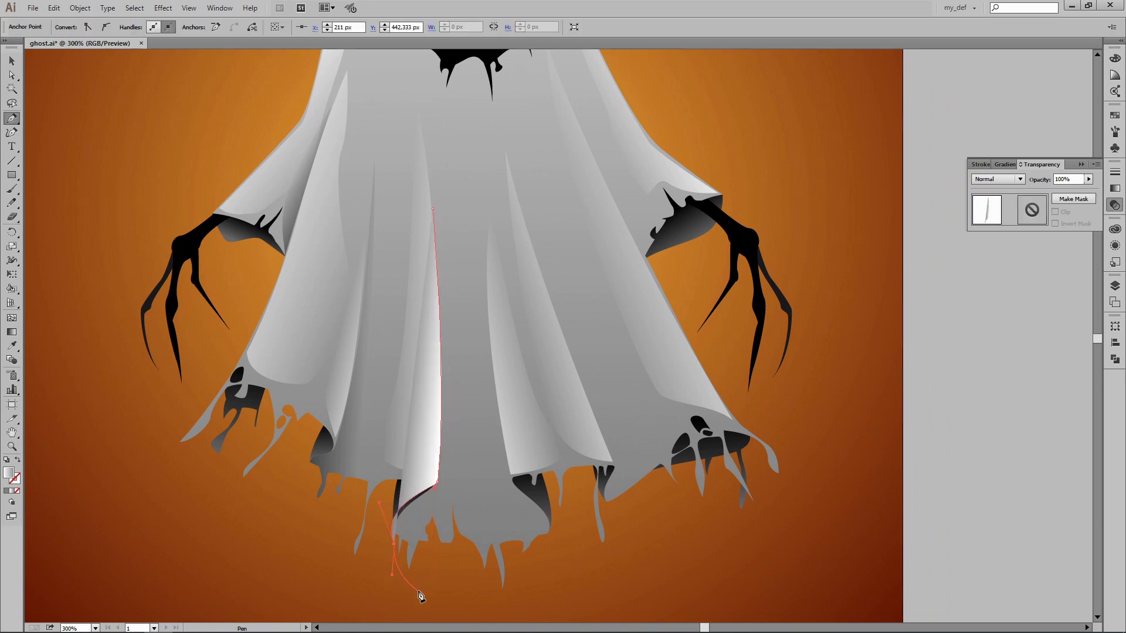
pyautogui.click(417, 590)
pyautogui.click(484, 577)
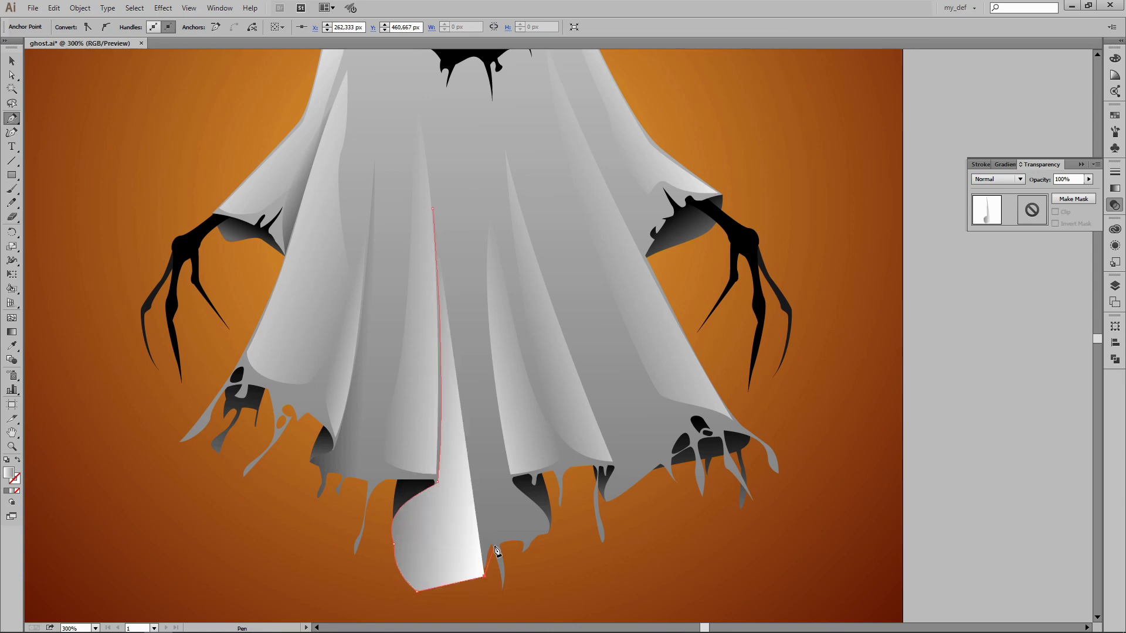
pyautogui.click(487, 543)
pyautogui.moveTo(460, 496); pyautogui.dragTo(462, 456)
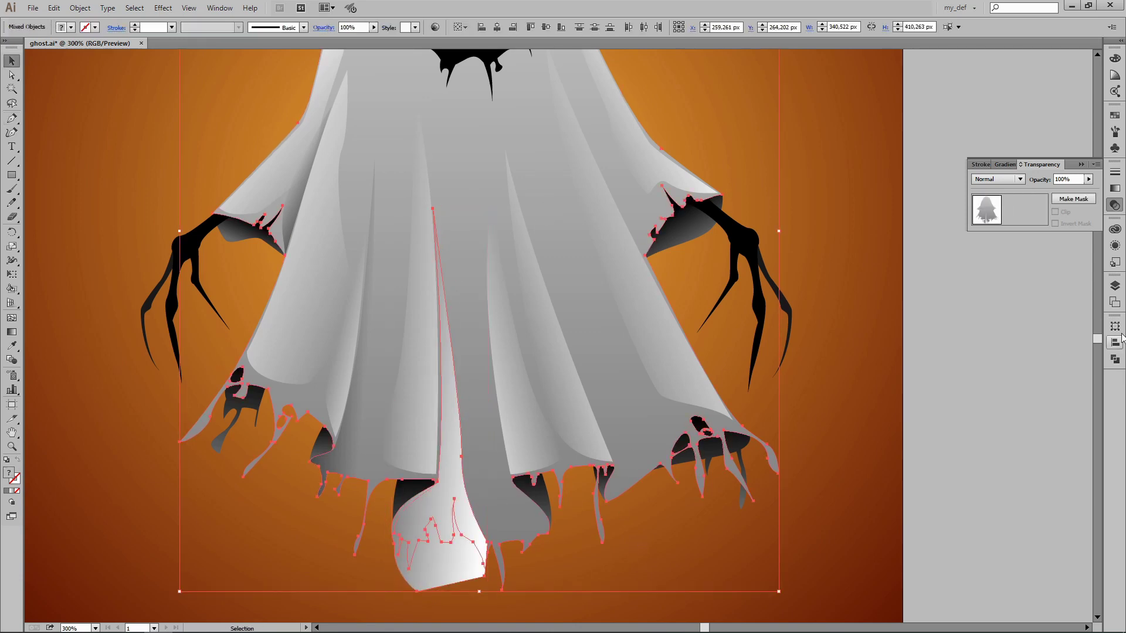
# - Intersect the fold with the ghost, blend it as Multiply, and adjust its gradient direction
pyautogui.click(1021, 343)
pyautogui.click(1115, 204)
pyautogui.click(1019, 179)
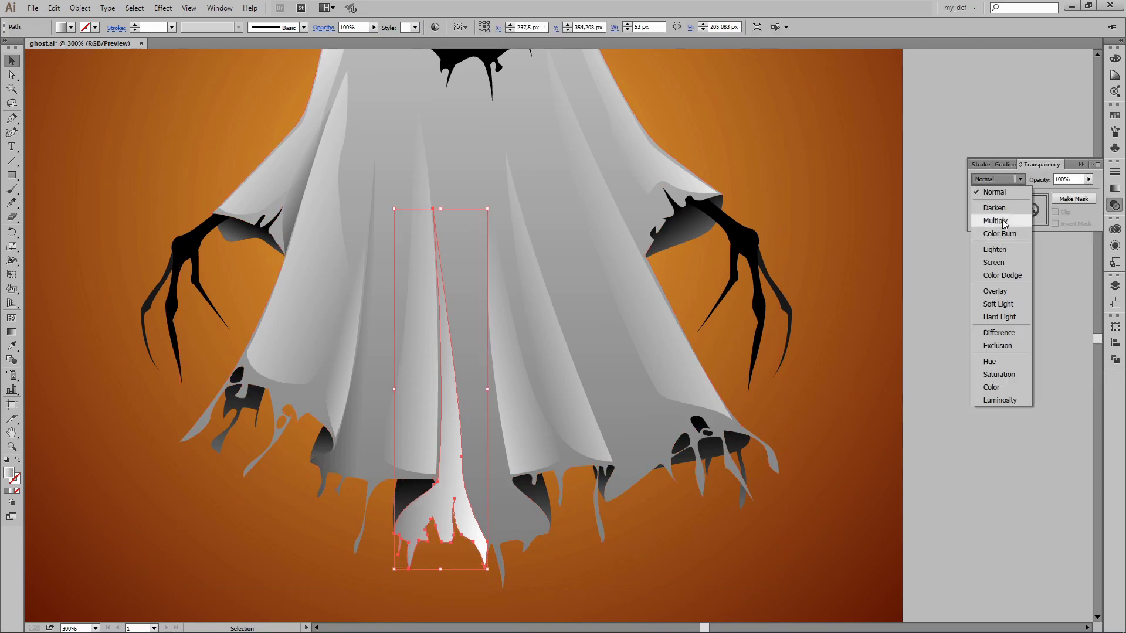
pyautogui.click(1000, 230)
pyautogui.press('g')
pyautogui.moveTo(401, 389); pyautogui.dragTo(370, 388)
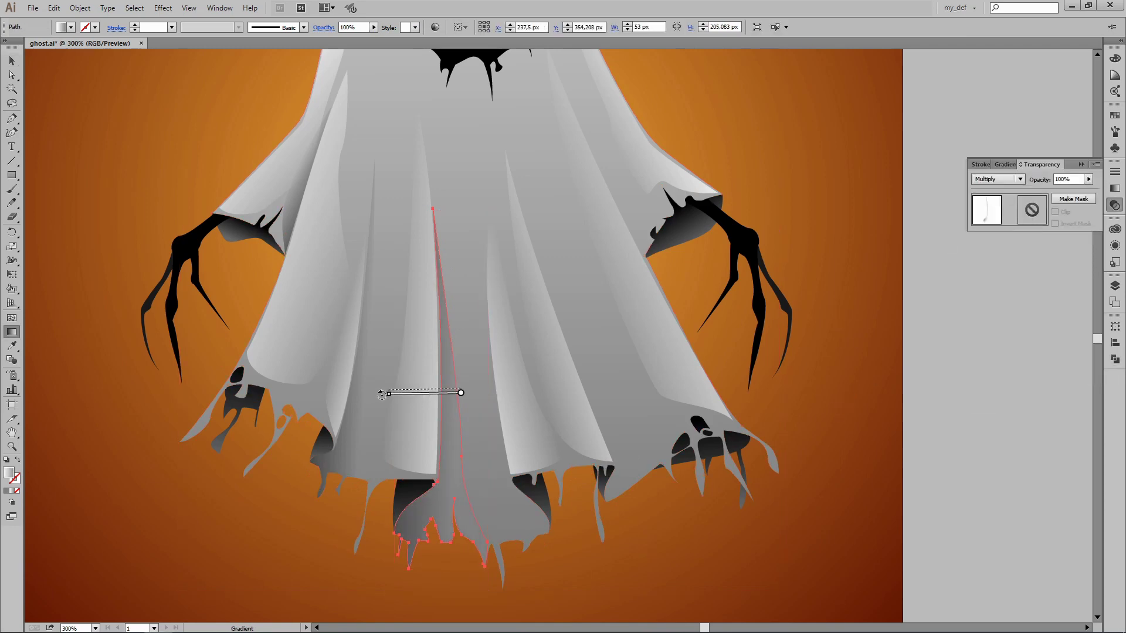
pyautogui.press('v')
pyautogui.click(759, 520)
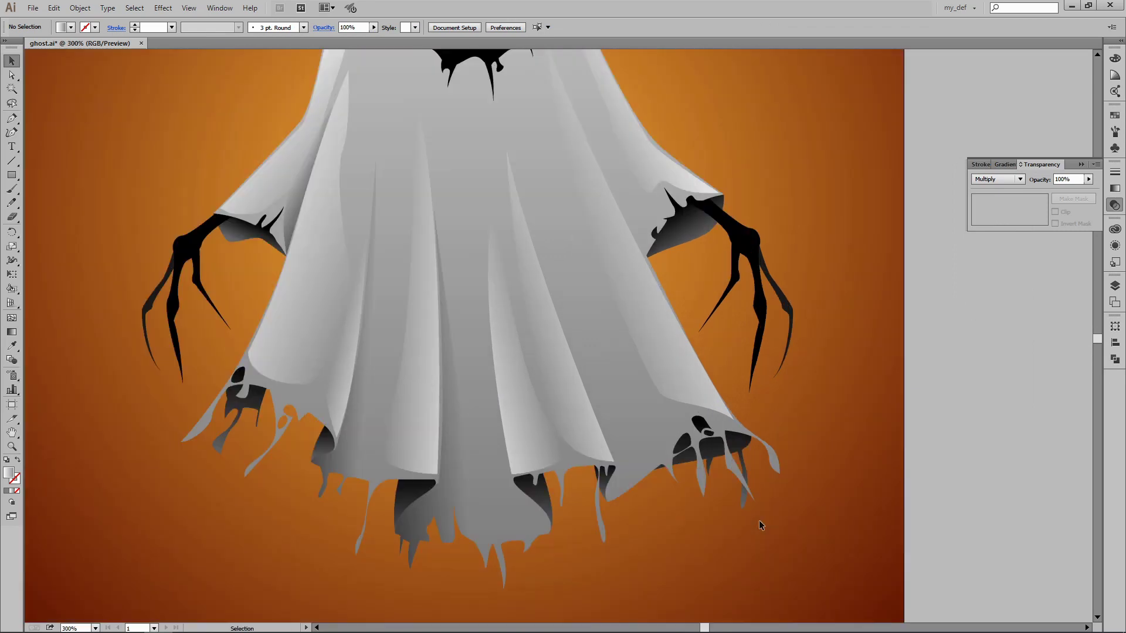
# - Pen-draw a second fold outline to the right, reaching down past the hem
pyautogui.click(487, 262)
pyautogui.click(535, 474)
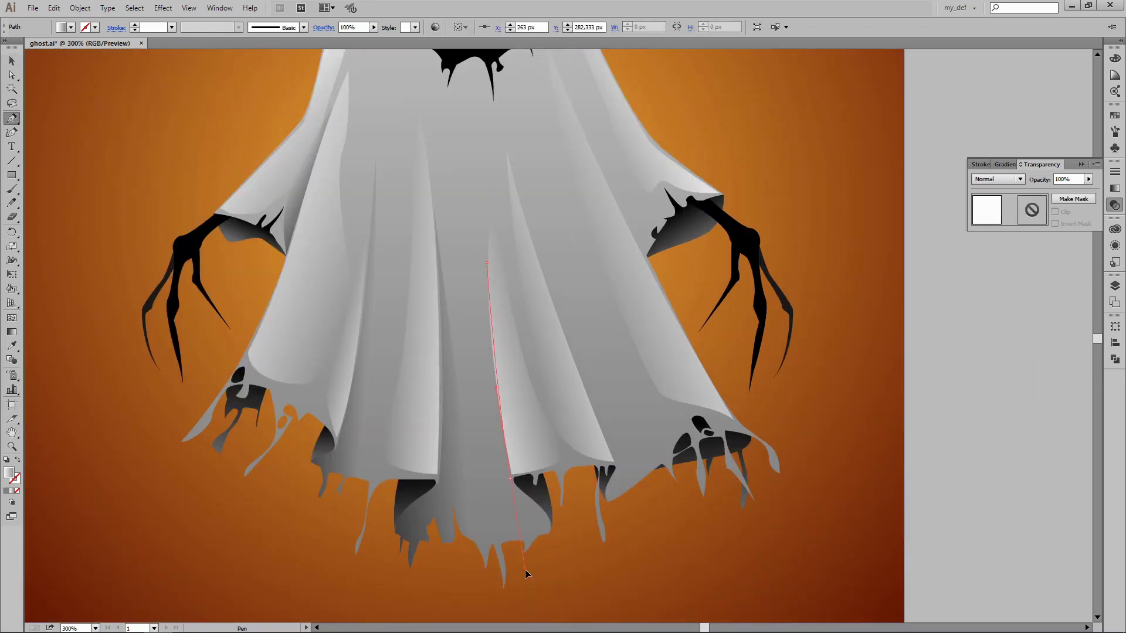
pyautogui.click(527, 478)
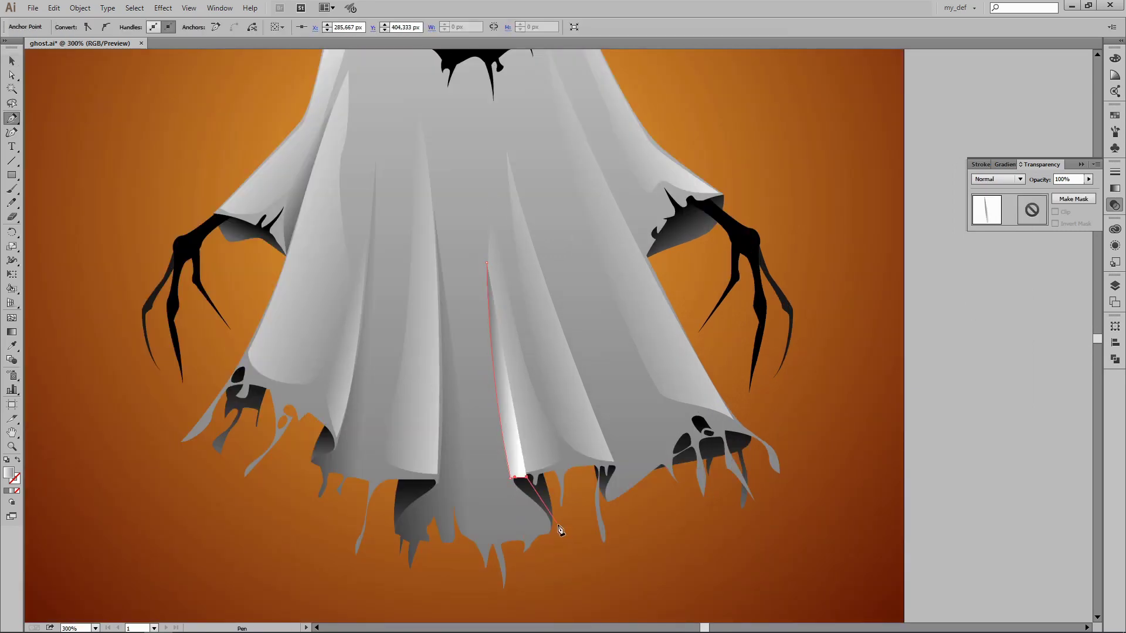
pyautogui.moveTo(564, 526); pyautogui.dragTo(560, 546)
pyautogui.click(544, 580)
pyautogui.click(478, 603)
pyautogui.keyDown('ctrl'); pyautogui.click(476, 553); pyautogui.keyUp('ctrl')
pyautogui.click(469, 546)
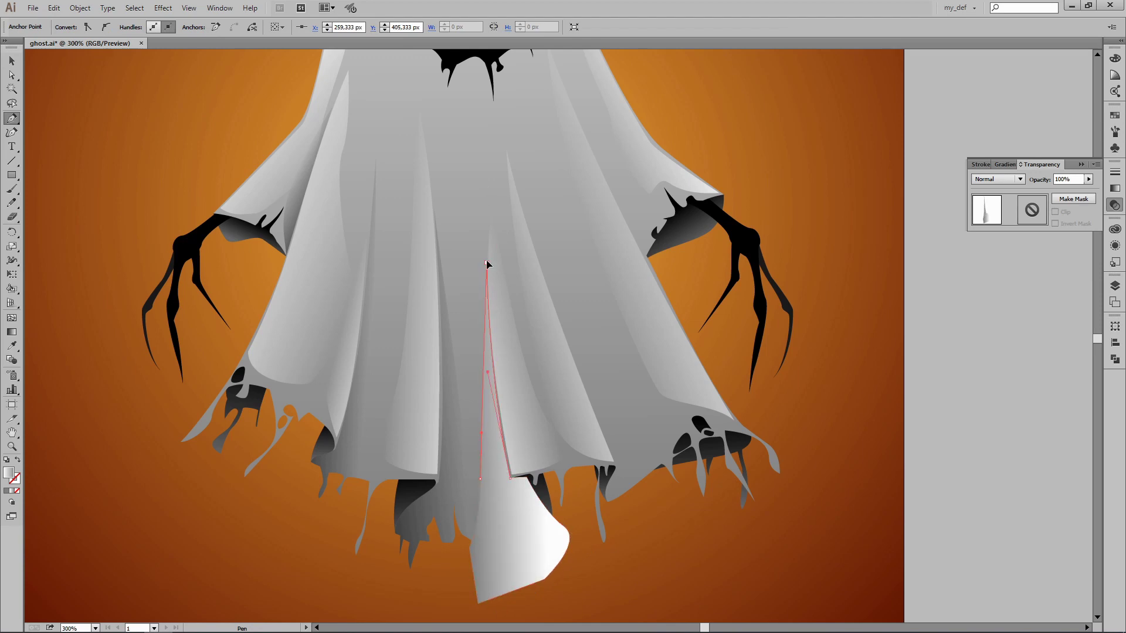
# - Intersect the second fold with the ghost, set Multiply, and run its gradient horizontally
pyautogui.press('v')
pyautogui.click(584, 287)
pyautogui.keyDown('shift'); pyautogui.click(516, 551); pyautogui.keyUp('shift')
pyautogui.click(1114, 359)
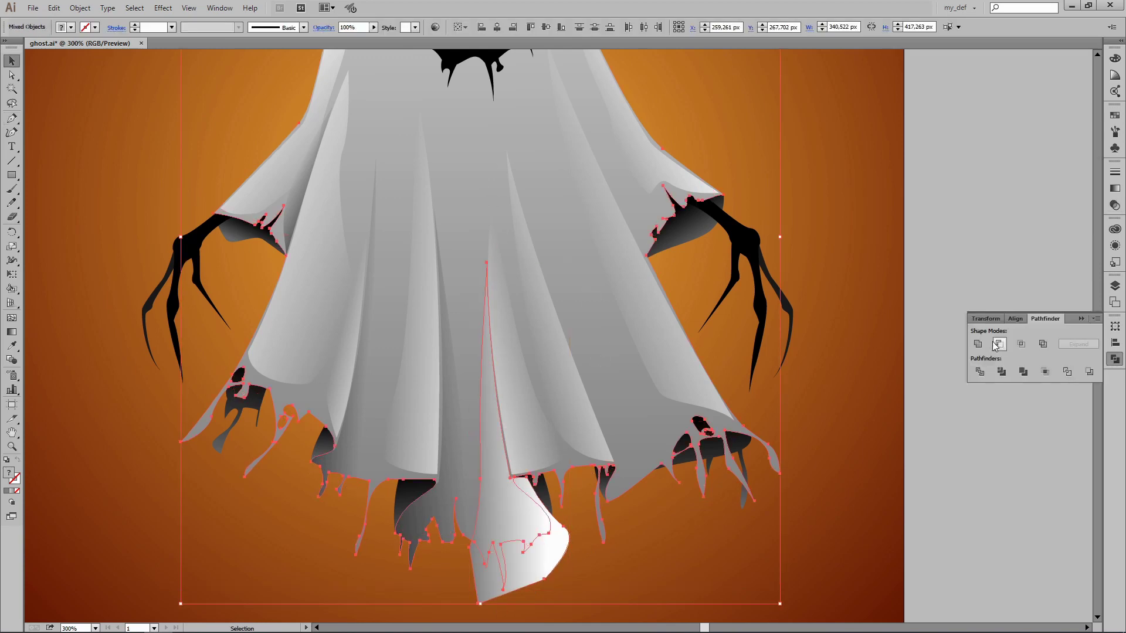
pyautogui.click(1021, 344)
pyautogui.click(1115, 205)
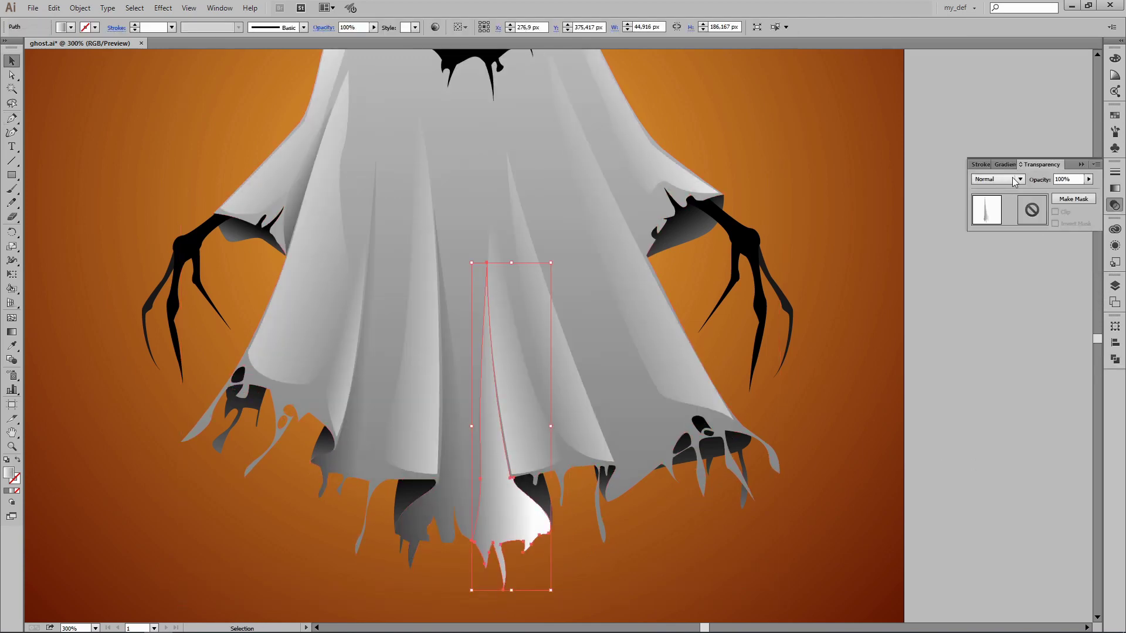
pyautogui.click(997, 178)
pyautogui.click(995, 220)
pyautogui.press('g')
pyautogui.moveTo(478, 426); pyautogui.dragTo(541, 424)
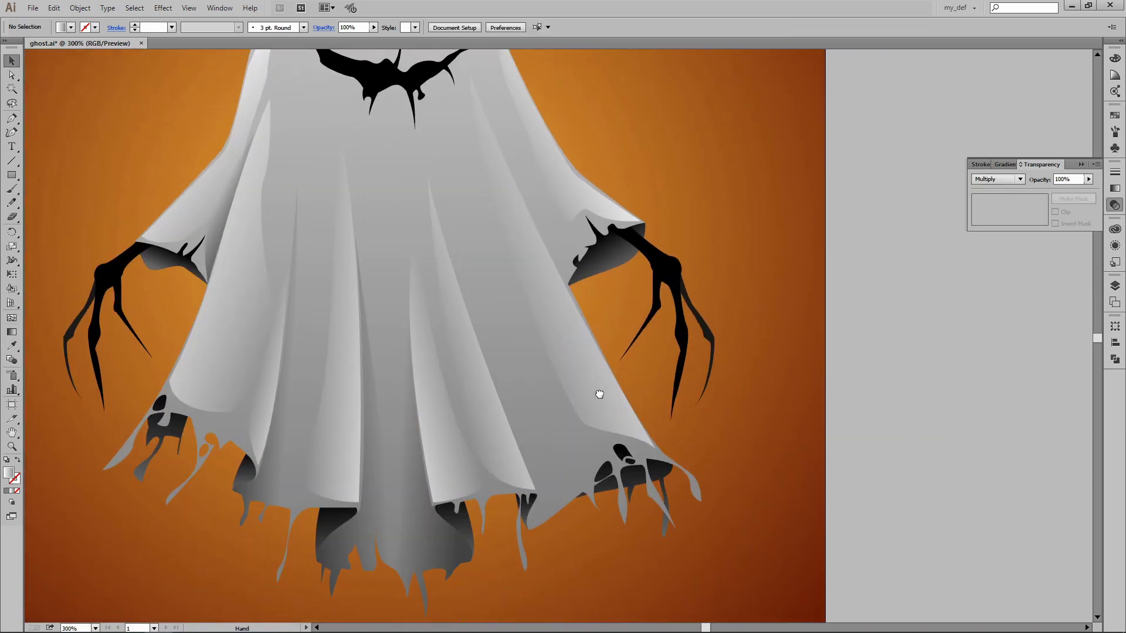
pyautogui.moveTo(599, 394); pyautogui.dragTo(594, 389)
# - Pen-draw a streak shape running from below the mouth down to the ghost's hem
pyautogui.click(429, 197)
pyautogui.click(532, 487)
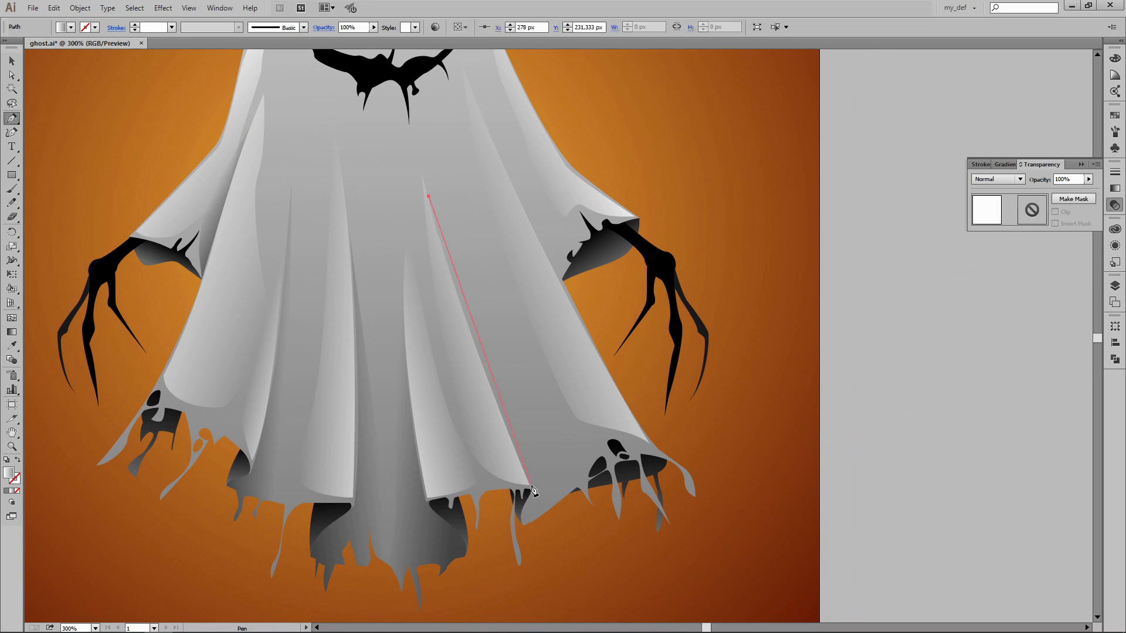
pyautogui.click(521, 538)
pyautogui.click(595, 526)
pyautogui.click(597, 485)
pyautogui.click(506, 415)
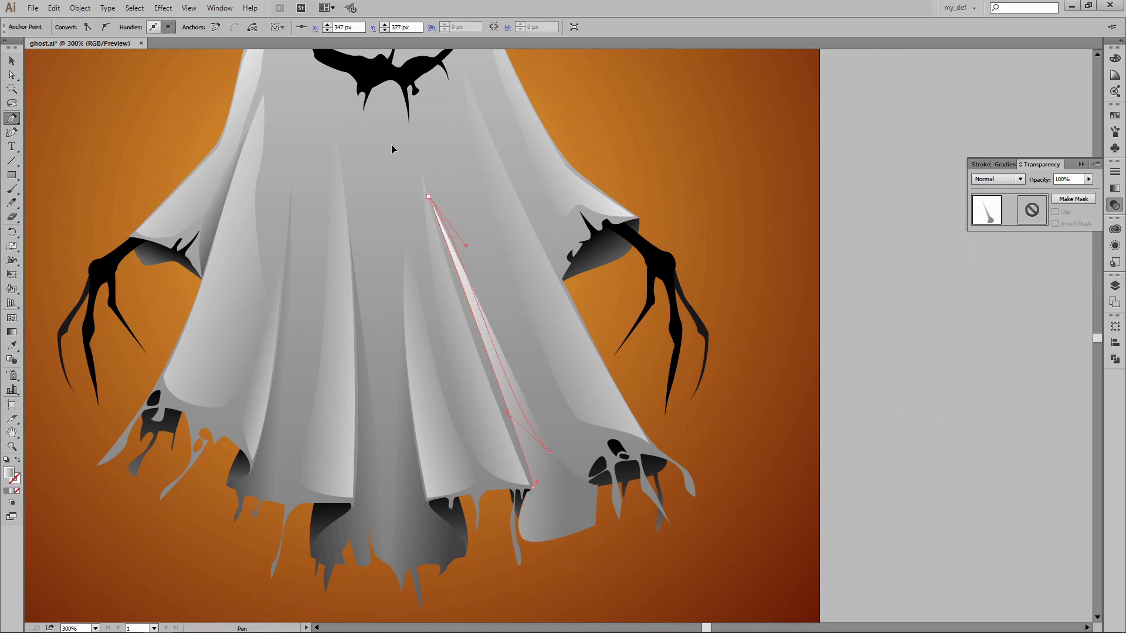
pyautogui.click(429, 197)
# - Intersect the hem streak with the ghost body using Pathfinder
pyautogui.press('v')
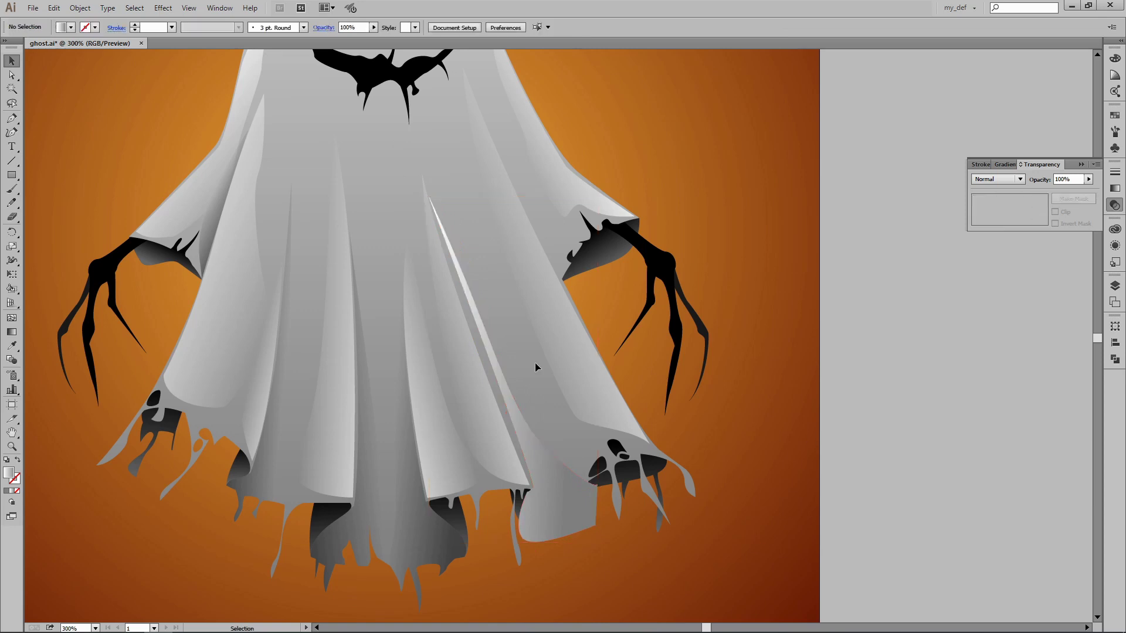
pyautogui.click(535, 362)
pyautogui.click(531, 471)
pyautogui.press('a')
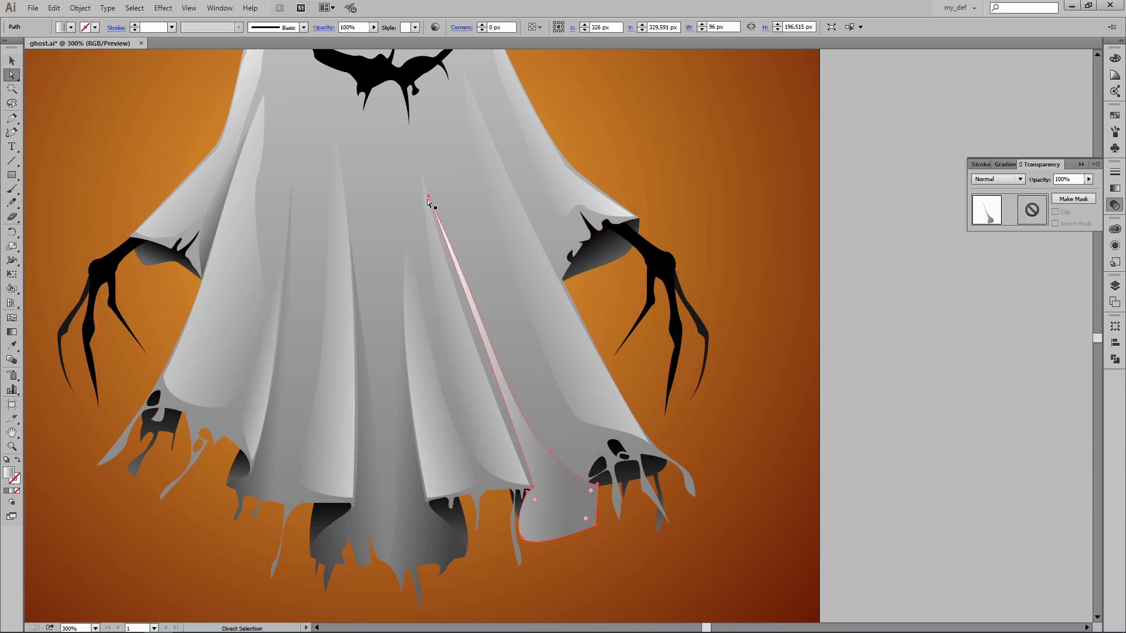
pyautogui.click(538, 482)
pyautogui.press('v')
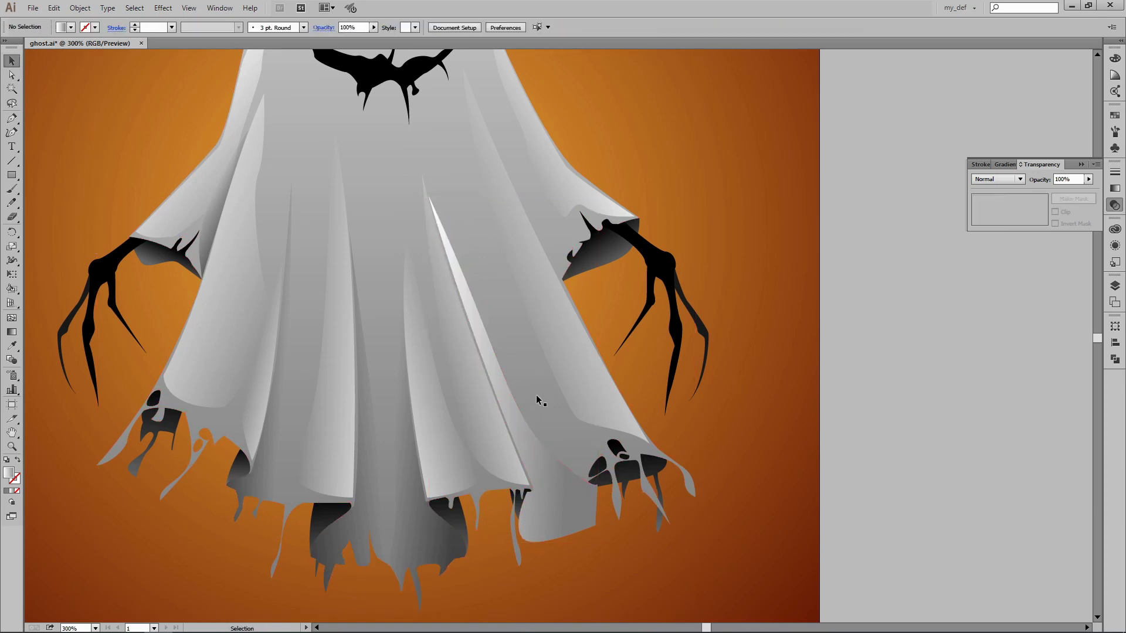
pyautogui.click(536, 396)
pyautogui.click(531, 472)
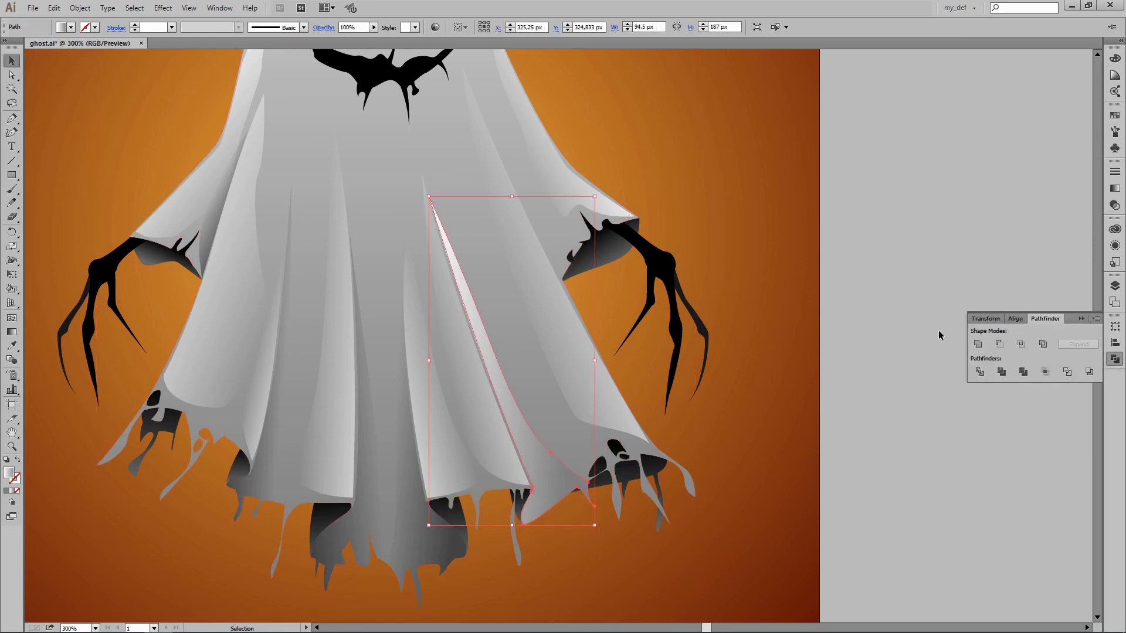
# - Set the hem streak to Multiply blending and angle its gradient across it
pyautogui.click(1001, 180)
pyautogui.click(995, 220)
pyautogui.press('g')
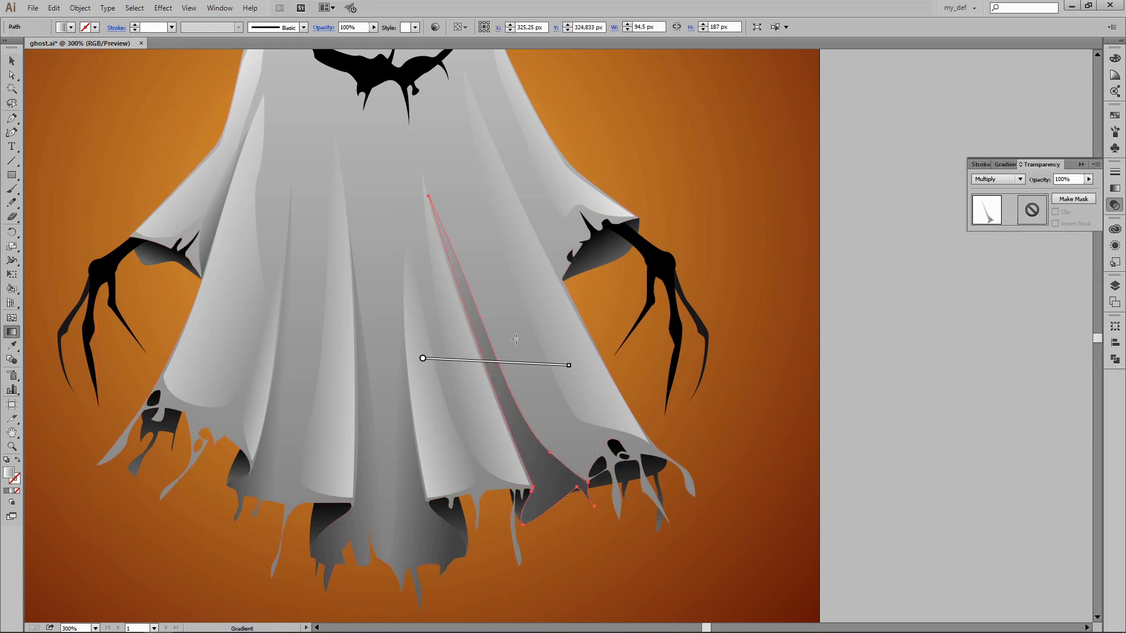
pyautogui.moveTo(499, 353); pyautogui.dragTo(458, 375)
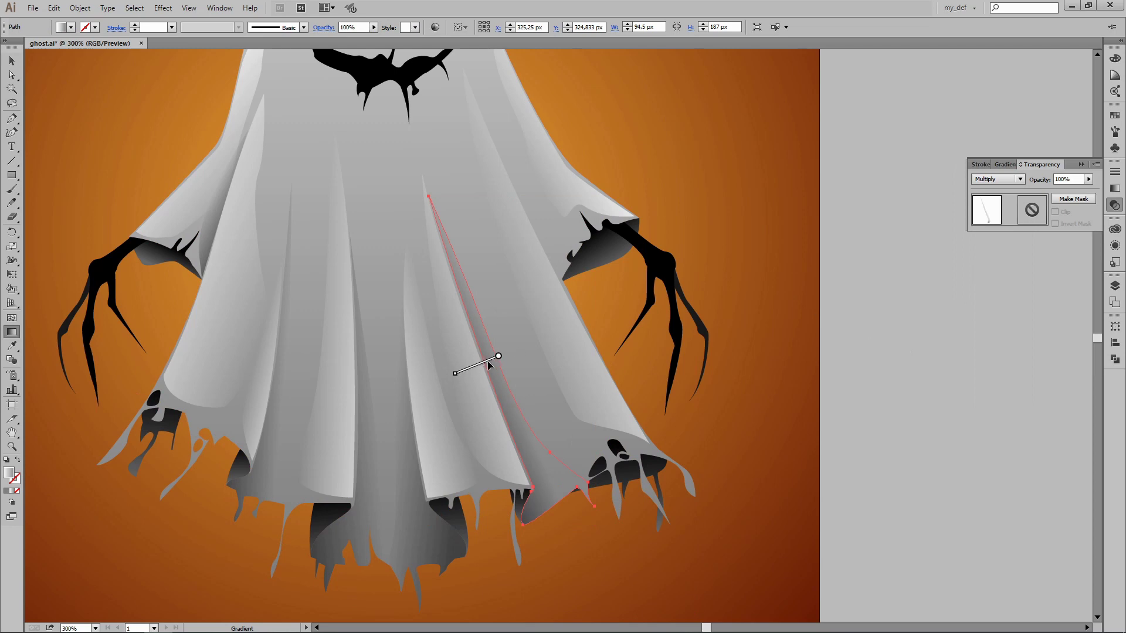
pyautogui.press('v')
# - Pen-draw a second streak from just below the mouth to the right arm
pyautogui.hotkey('ctrl', 'shift', 'a')
pyautogui.scroll(3, 615, 268)
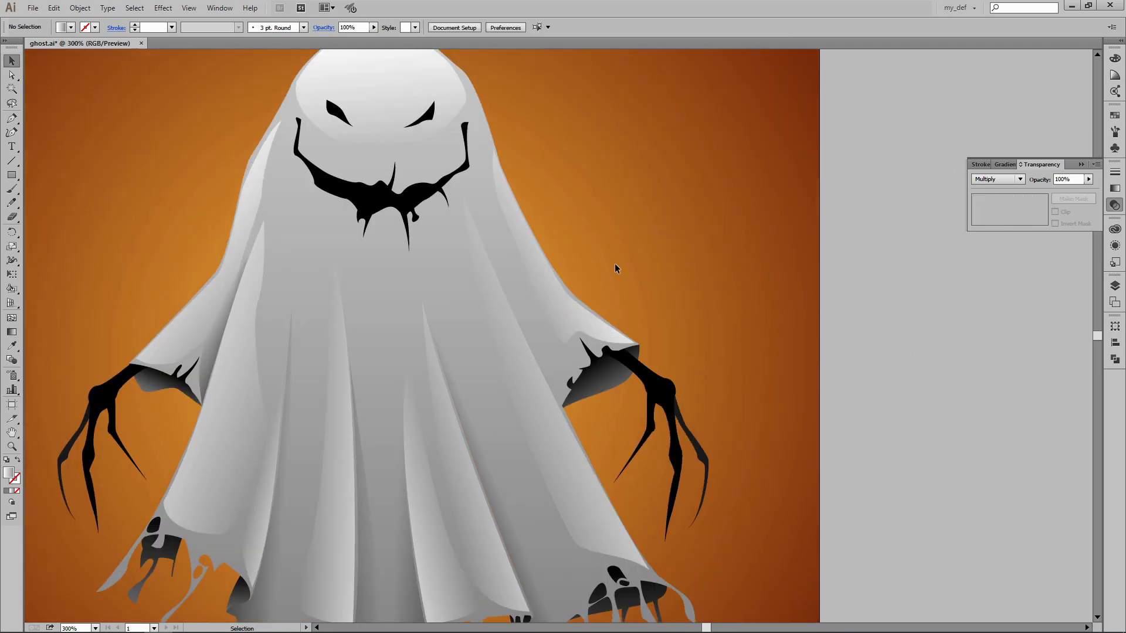
pyautogui.click(466, 197)
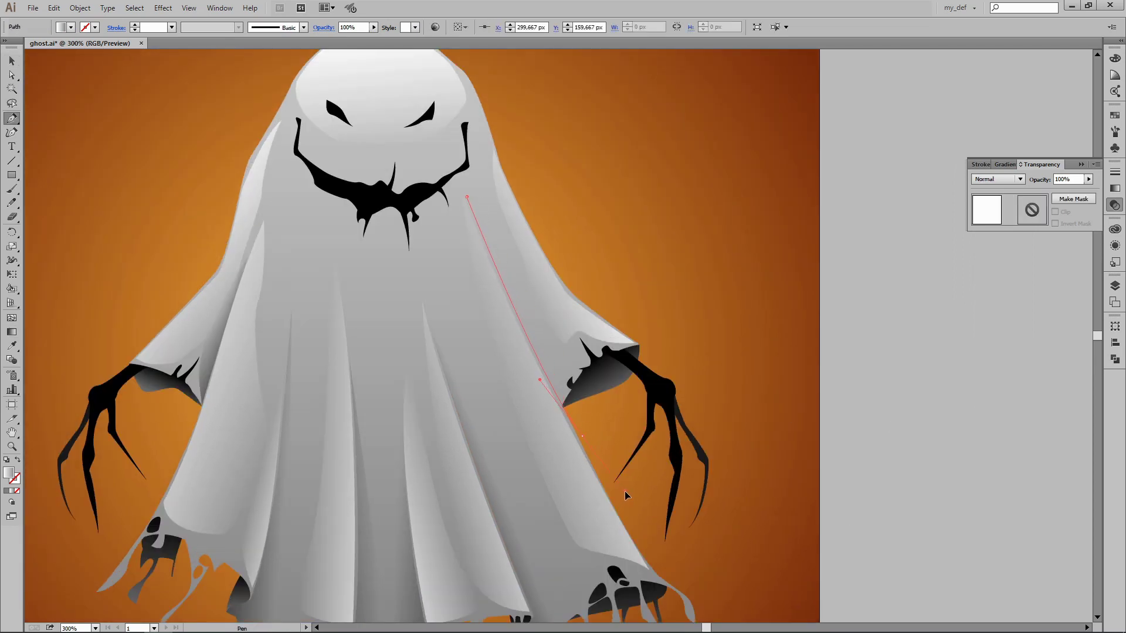
pyautogui.click(595, 390)
pyautogui.click(467, 198)
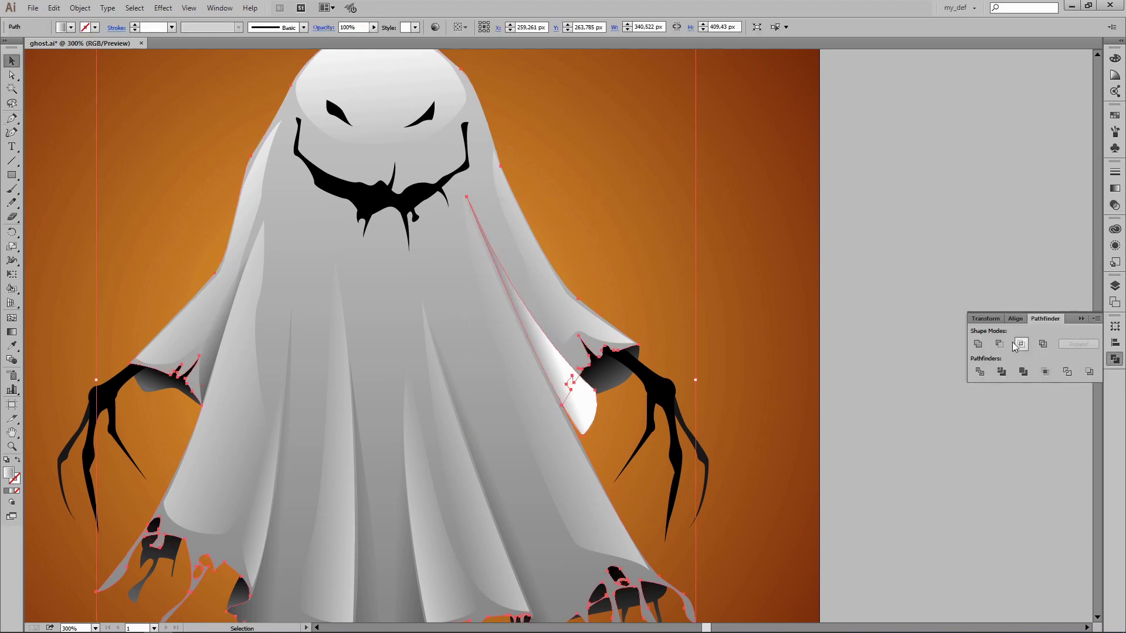
# - Clip the arm streak to the ghost, set Multiply, drag its gradient, and zoom out
pyautogui.click(1037, 165)
pyautogui.click(1020, 179)
pyautogui.click(988, 217)
pyautogui.press('g')
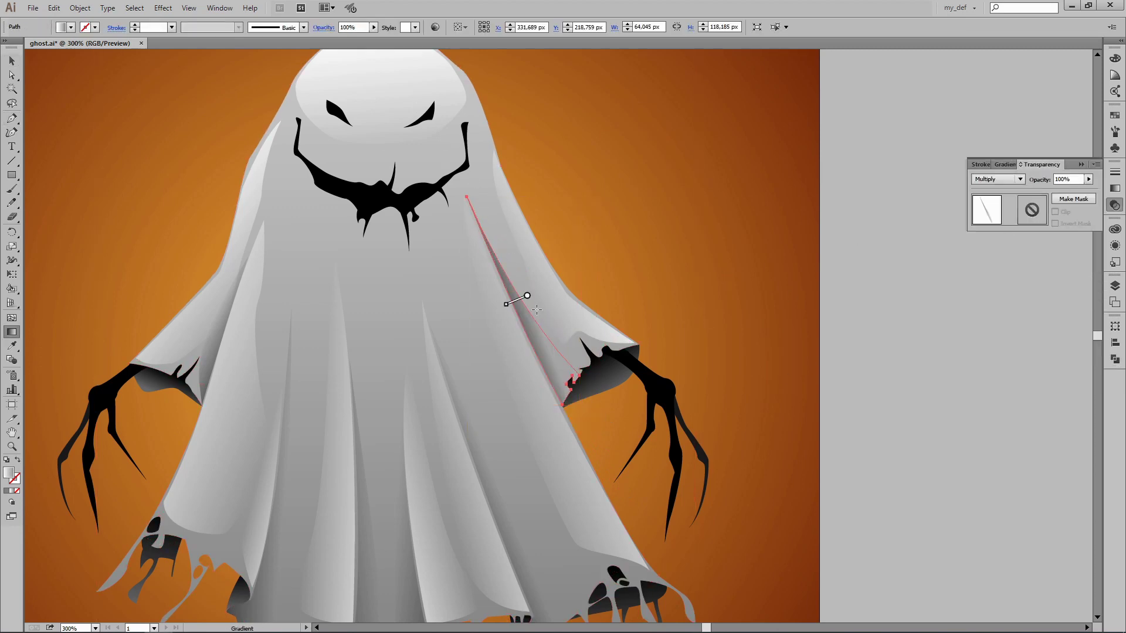
pyautogui.moveTo(493, 336); pyautogui.dragTo(485, 322)
pyautogui.press('v')
pyautogui.click(845, 317)
pyautogui.hotkey('ctrl', '-')
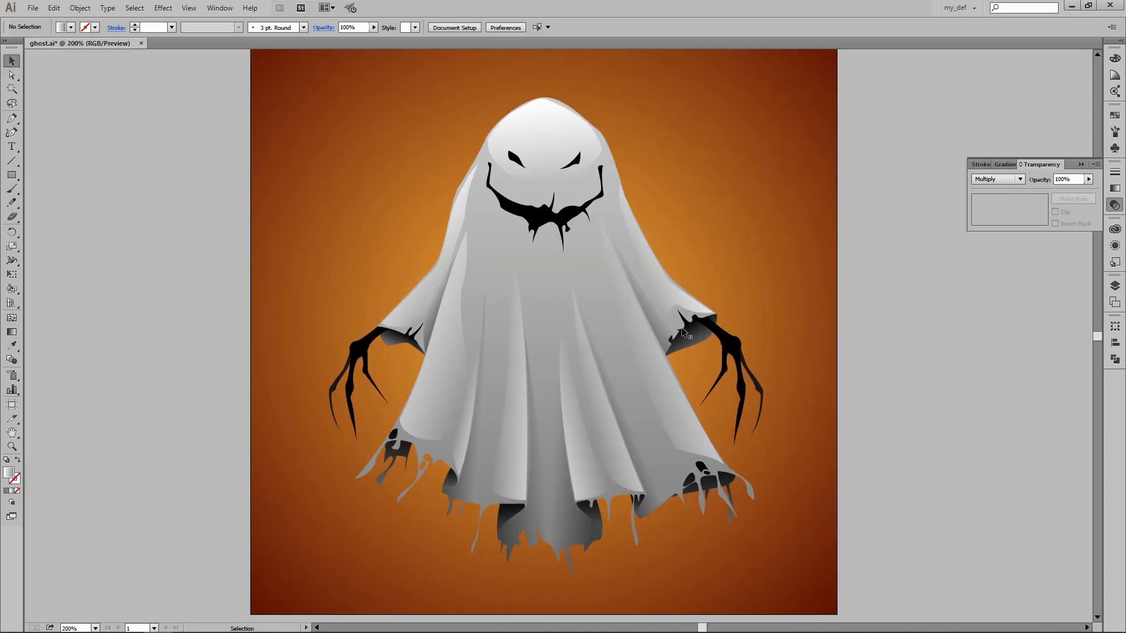
# - Zoom in on the face and pen-trace a shape along the right eye
pyautogui.hotkey('ctrl', '+')
pyautogui.scroll(5, 663, 299)
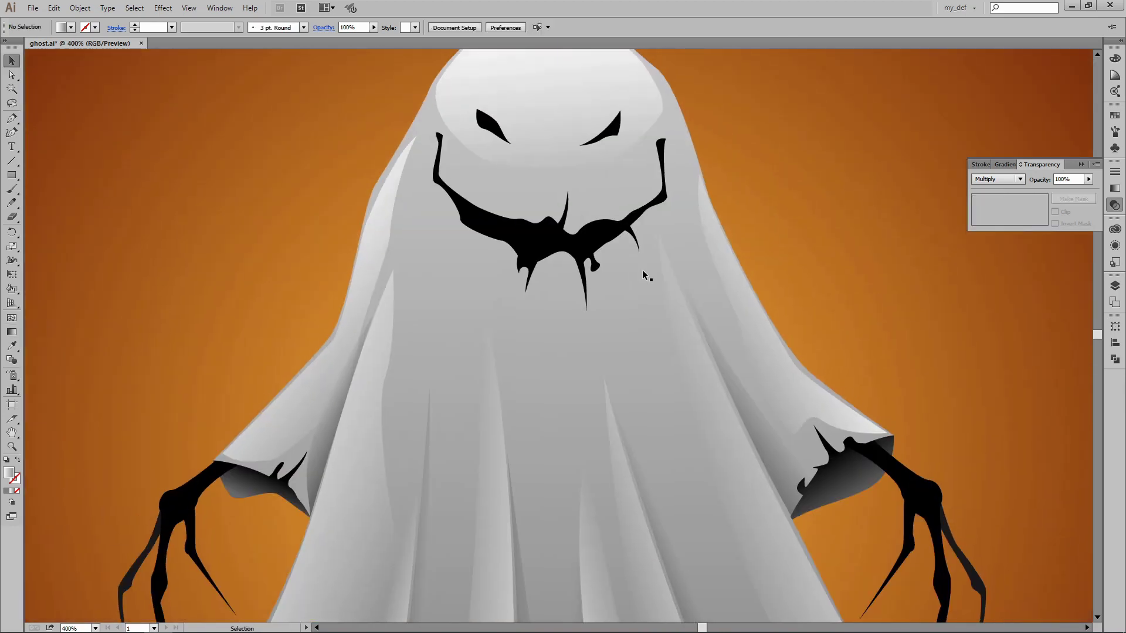
pyautogui.scroll(1, 645, 275)
pyautogui.hotkey('ctrl', '+')
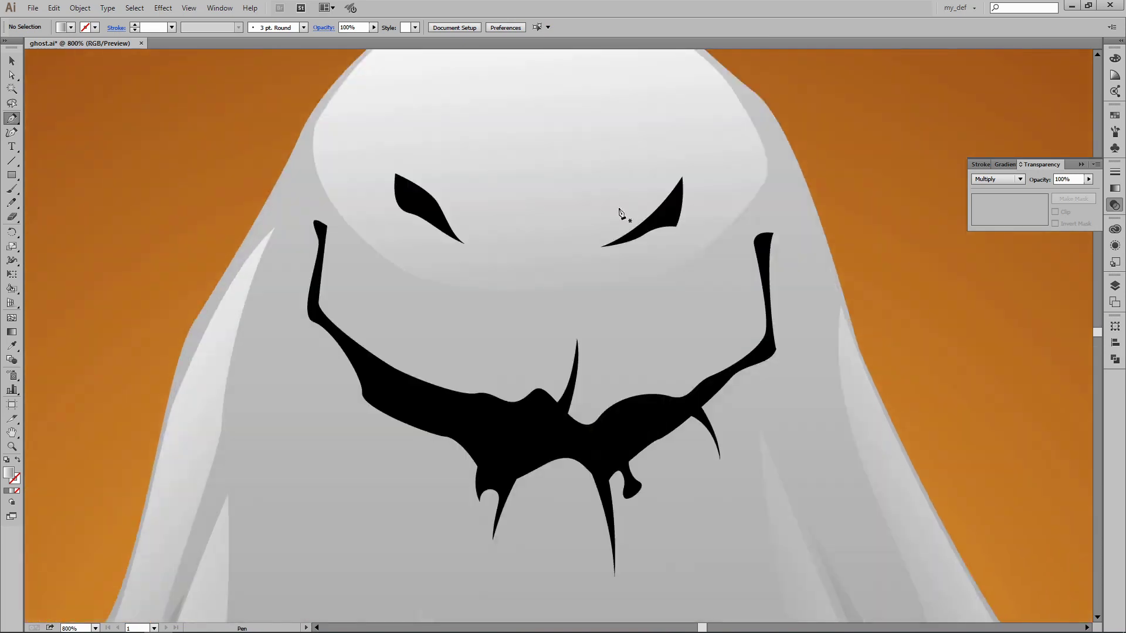
pyautogui.click(593, 245)
pyautogui.click(688, 168)
pyautogui.click(673, 240)
pyautogui.click(592, 247)
# - Fill the inner right-eye shape black at 26% opacity
pyautogui.press('v')
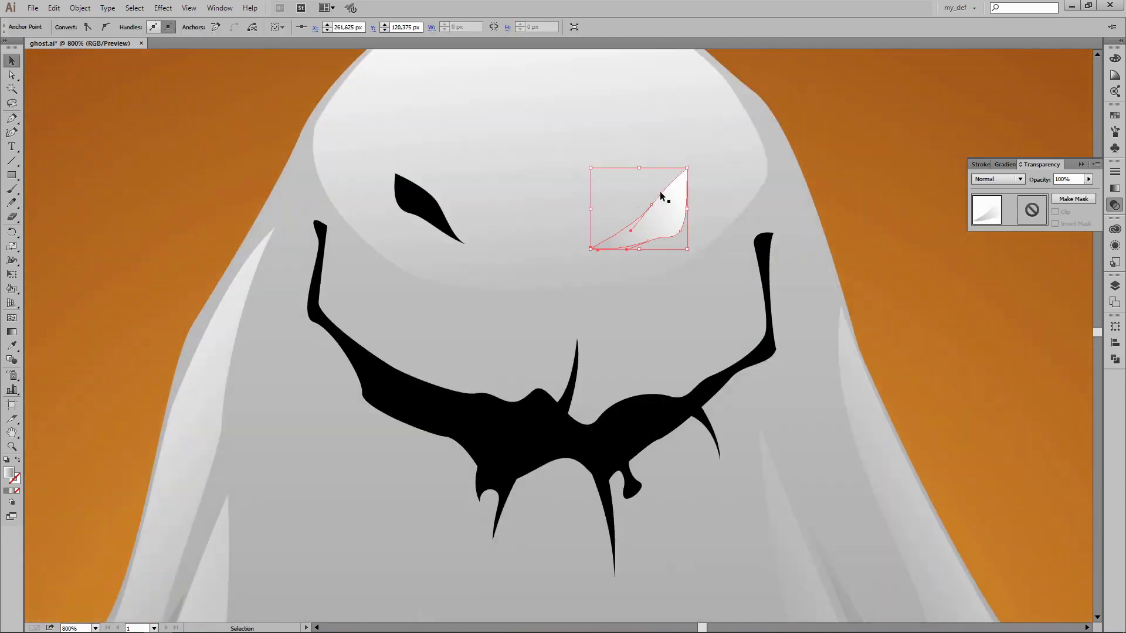
pyautogui.click(70, 27)
pyautogui.click(32, 48)
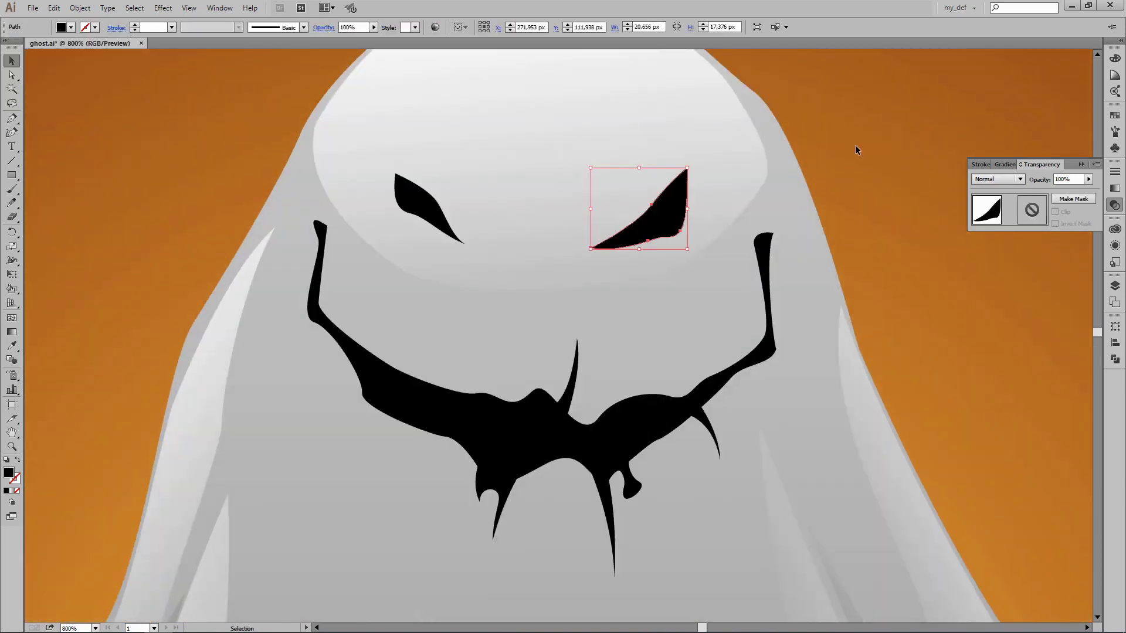
pyautogui.moveTo(374, 27); pyautogui.dragTo(338, 42)
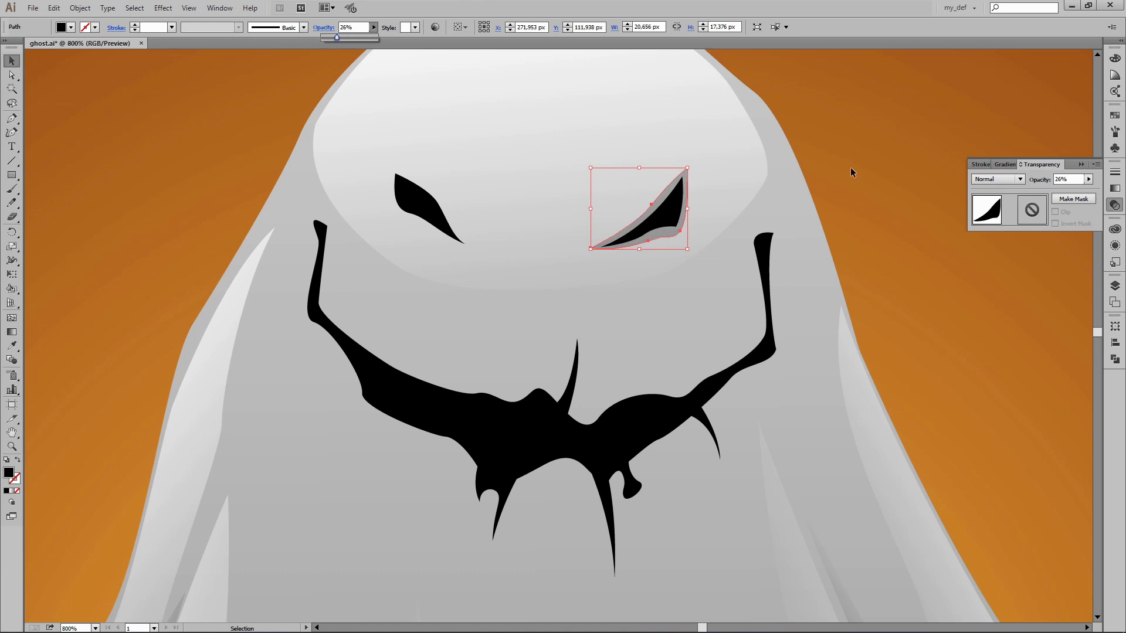
pyautogui.click(816, 193)
# - Draw a larger shape around the right eye at 14% opacity
pyautogui.click(697, 160)
pyautogui.click(678, 236)
pyautogui.click(577, 249)
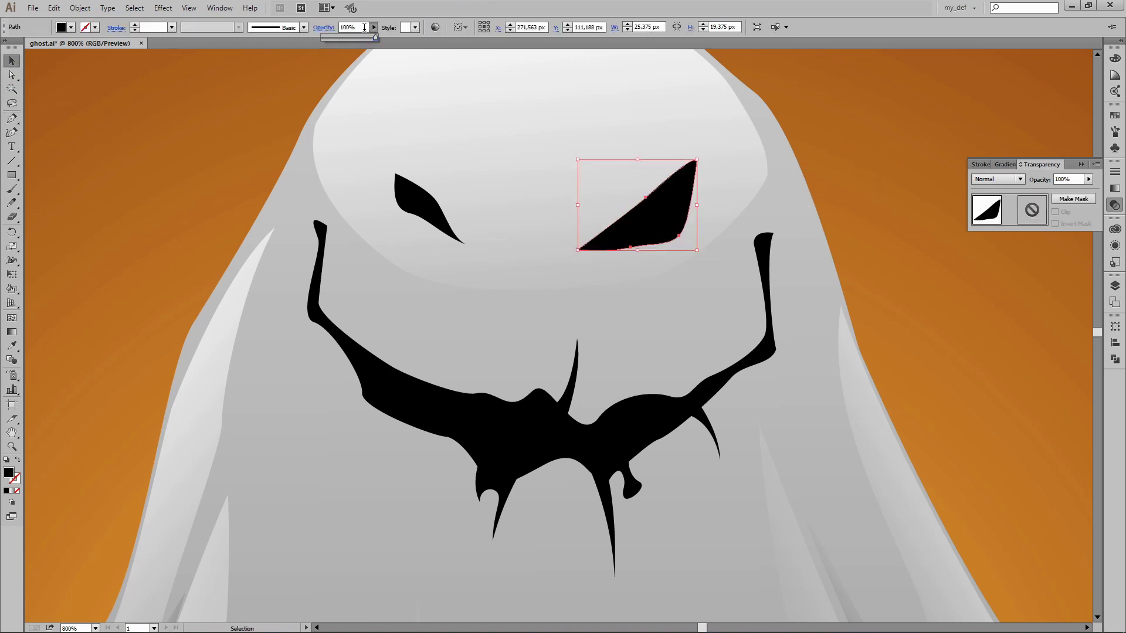
pyautogui.moveTo(373, 27); pyautogui.dragTo(333, 43)
# - Select through the 26%, 14% and black right-eye shapes to check their layering
pyautogui.scroll(5, 856, 179)
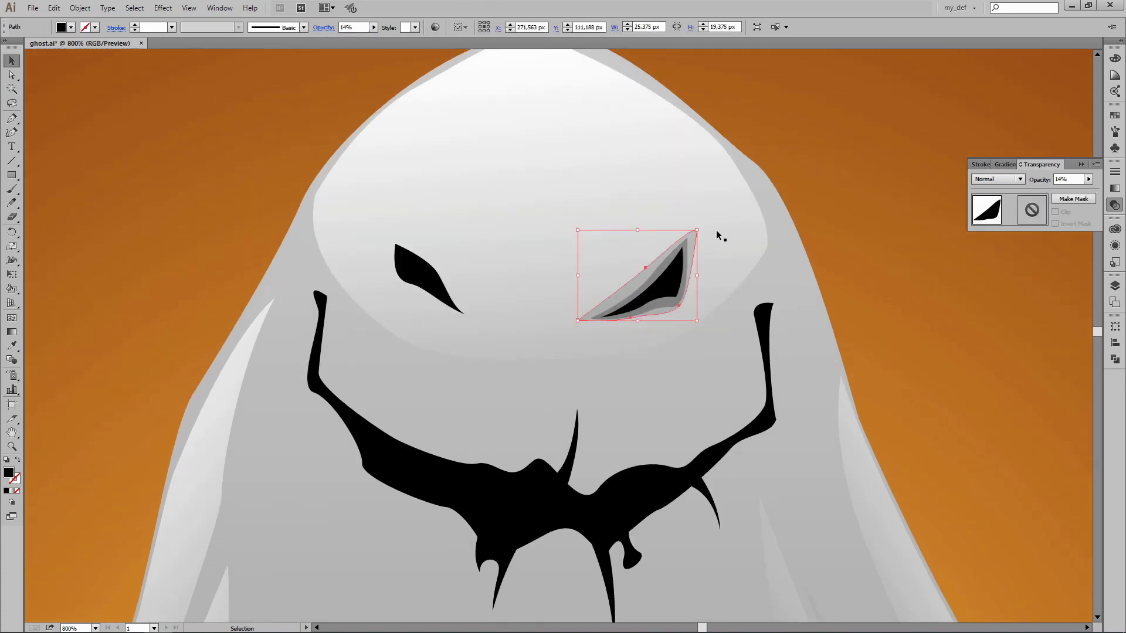
pyautogui.click(685, 256)
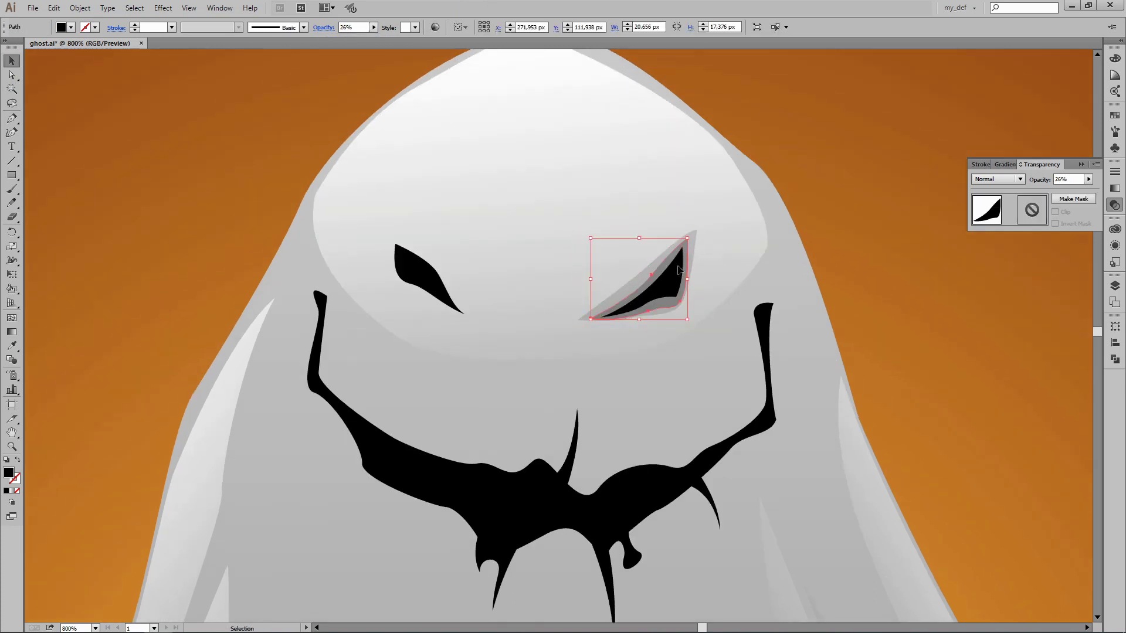
pyautogui.click(677, 290)
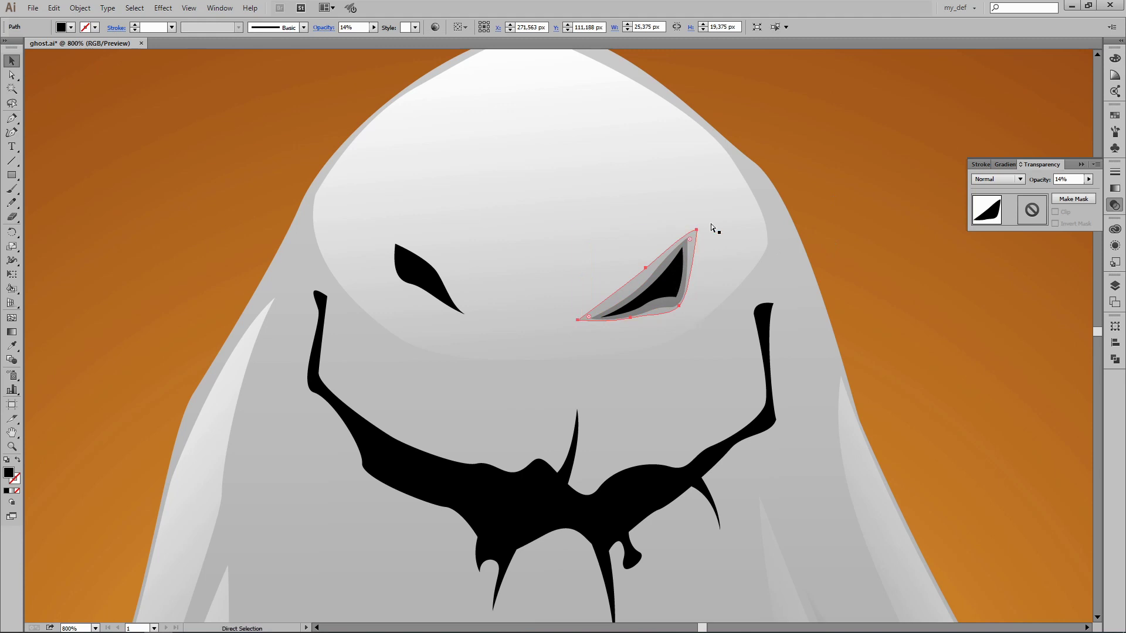
pyautogui.keyDown('shift'); pyautogui.click(691, 247); pyautogui.keyUp('shift')
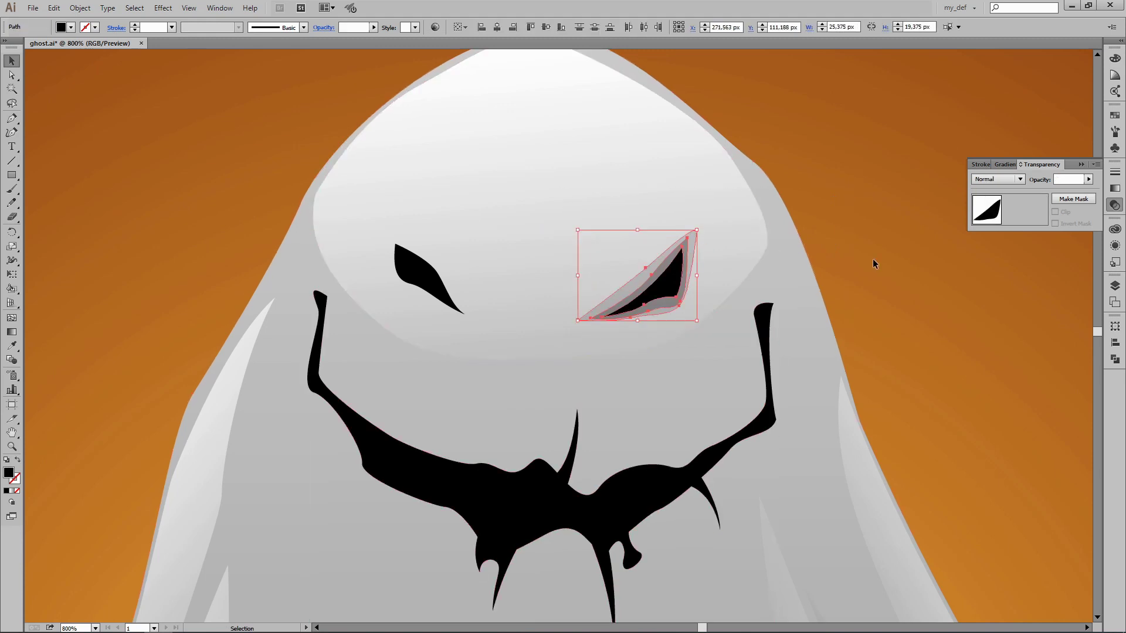
pyautogui.click(674, 263)
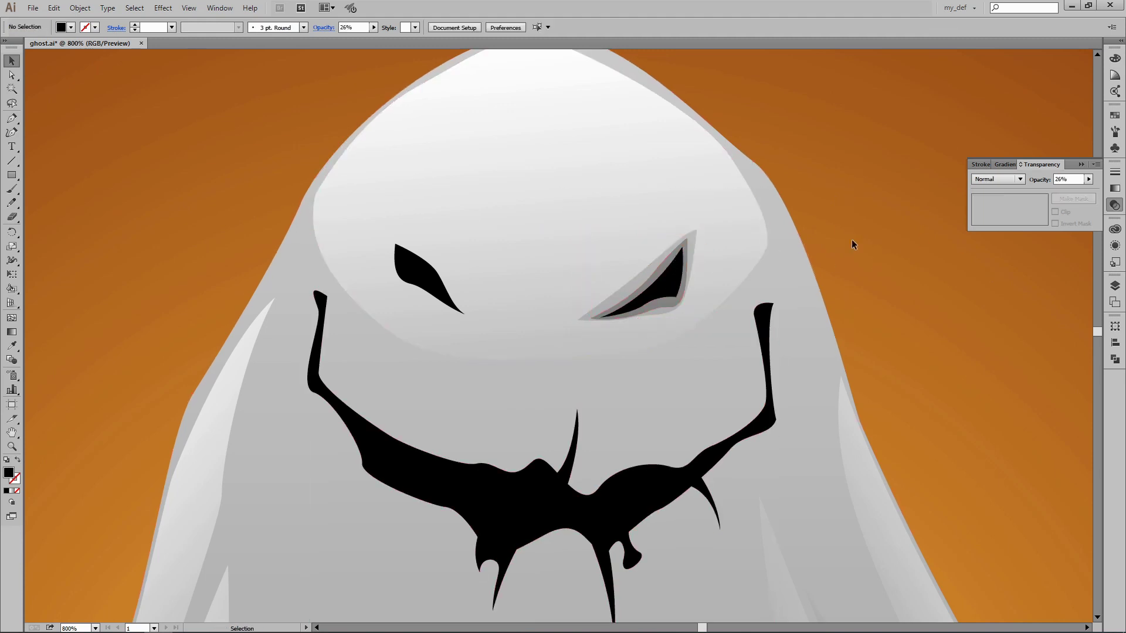
pyautogui.click(736, 247)
pyautogui.click(684, 255)
pyautogui.click(675, 276)
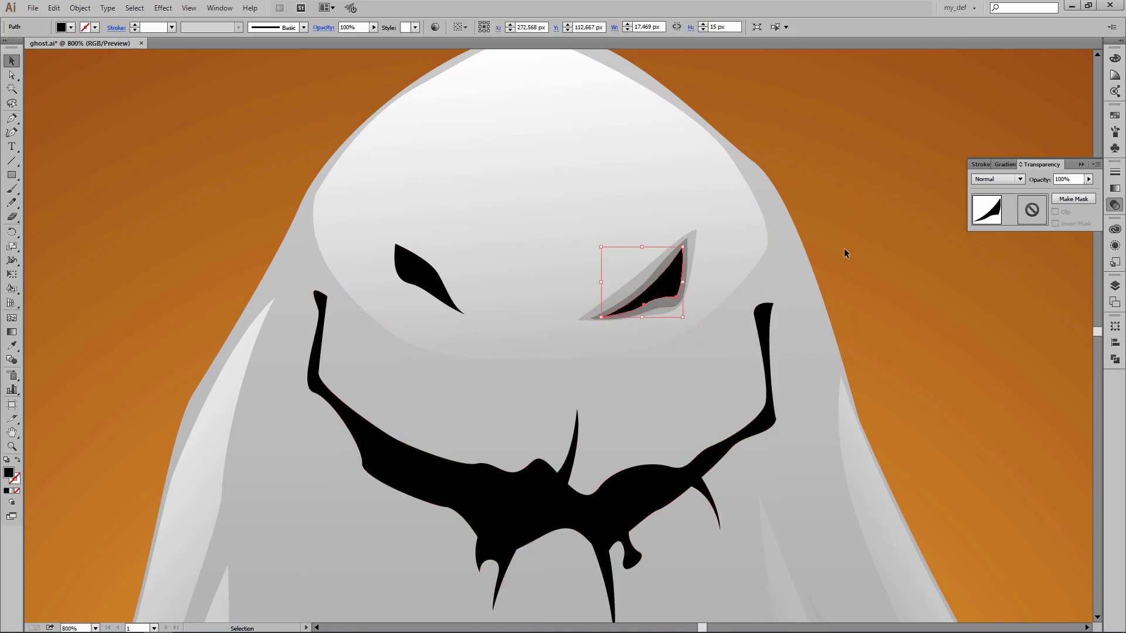
pyautogui.click(821, 227)
# - Stretch the outer 14% right-eye shape wider and taller
pyautogui.click(696, 230)
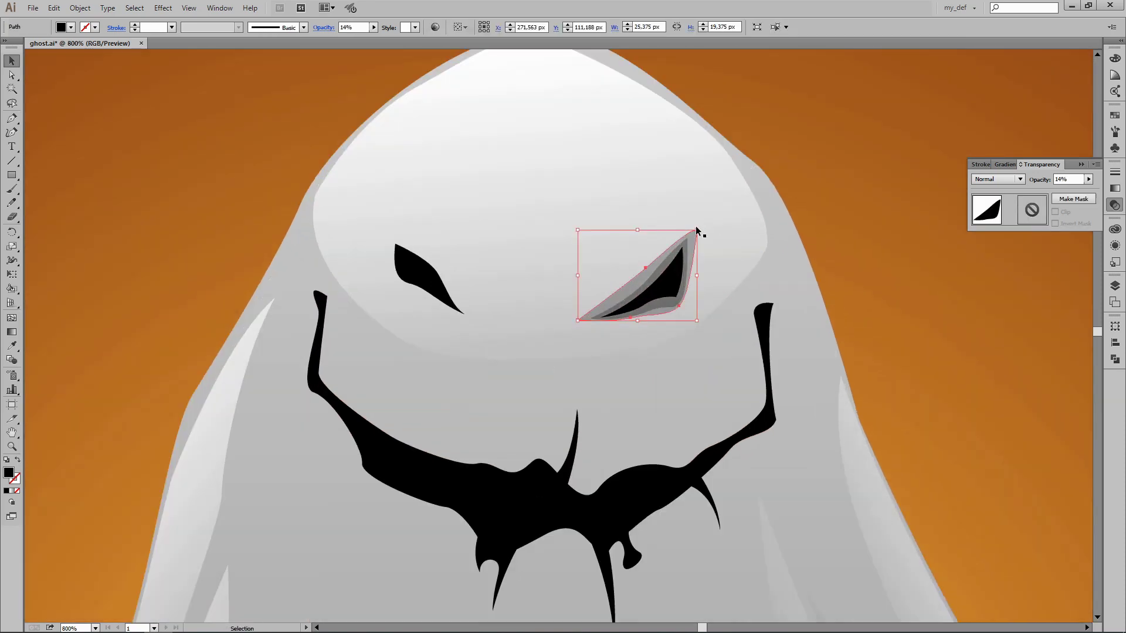
pyautogui.moveTo(578, 320); pyautogui.dragTo(565, 326)
pyautogui.scroll(1, 565, 325)
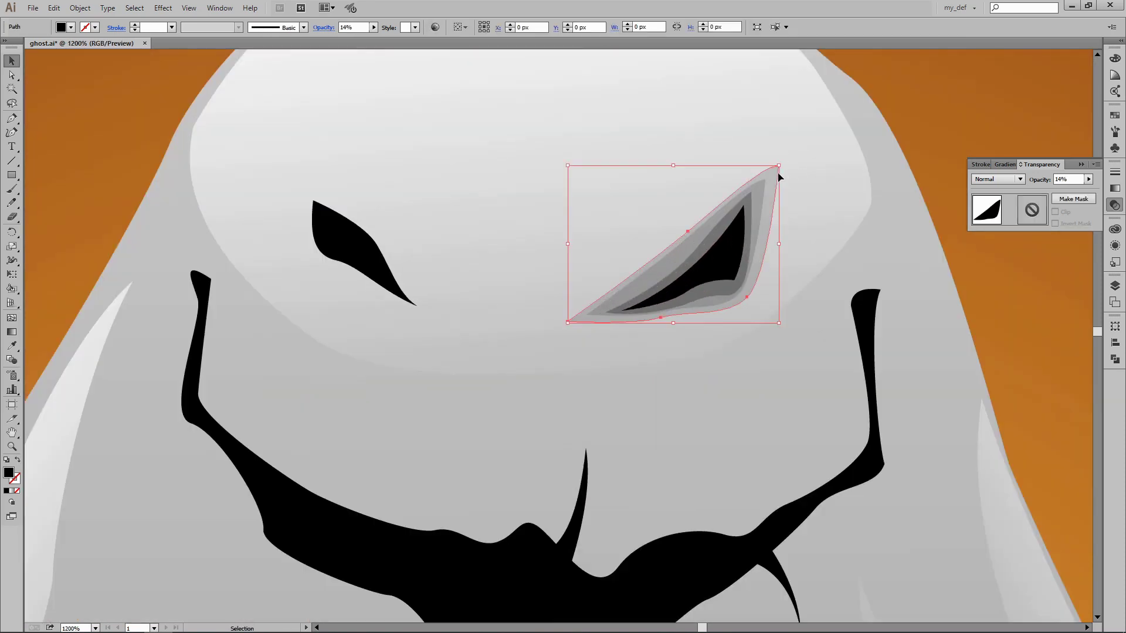
pyautogui.click(853, 116)
pyautogui.scroll(-3, 930, 124)
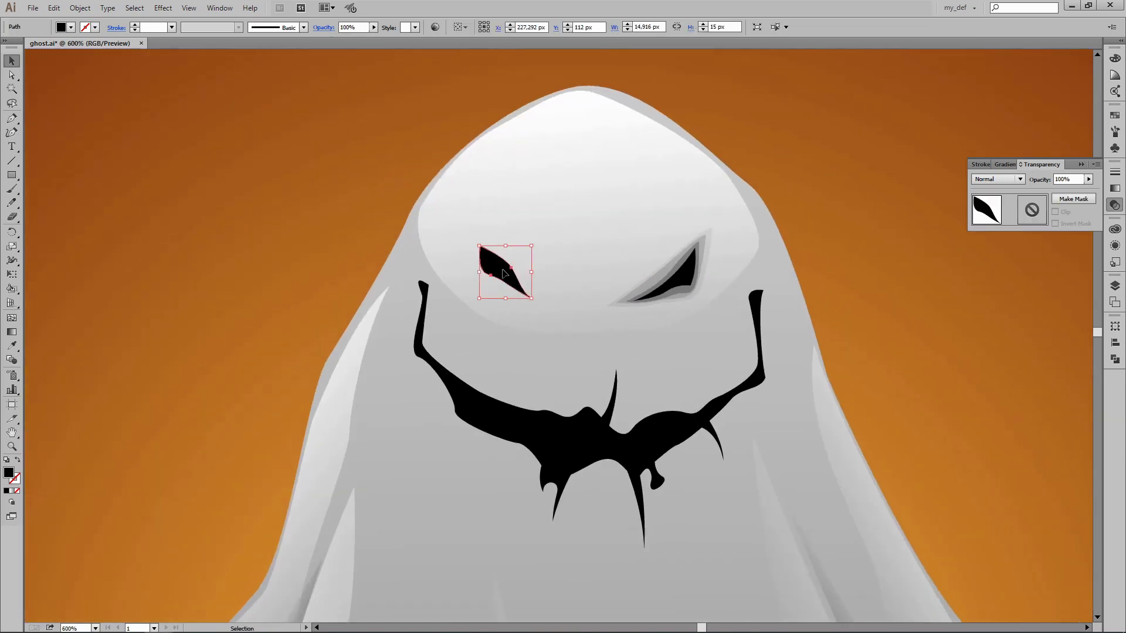
# - Pen-trace a closed shape along the ghost's left eye
pyautogui.scroll(3, 781, 153)
pyautogui.scroll(3, 779, 147)
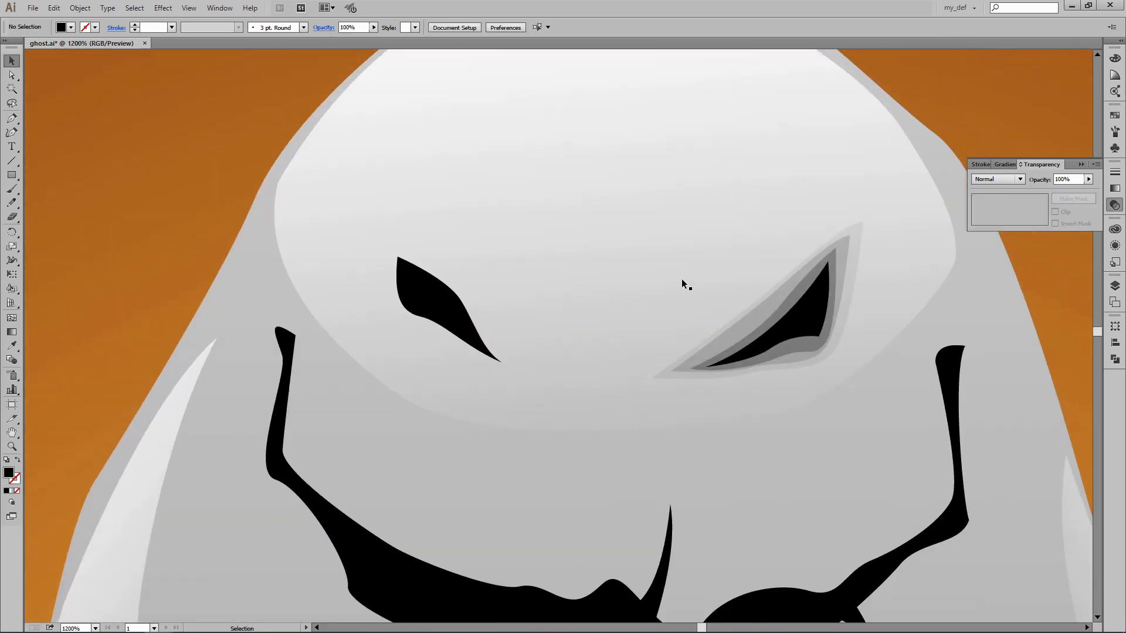
pyautogui.click(389, 242)
pyautogui.click(449, 277)
pyautogui.click(497, 340)
pyautogui.click(514, 367)
pyautogui.click(448, 354)
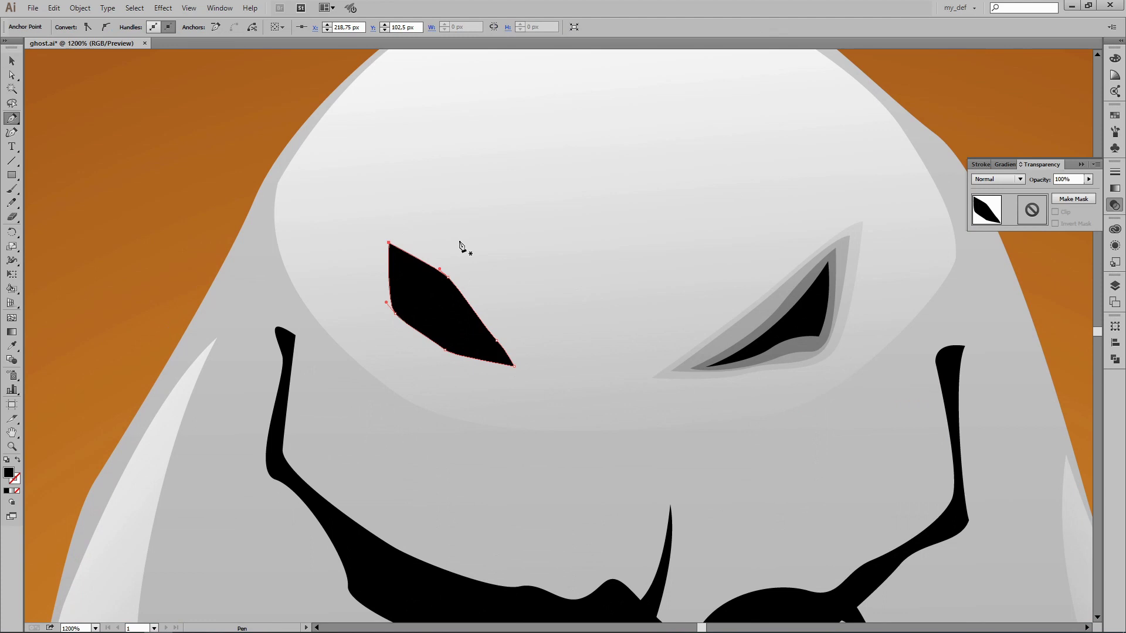
# - Lower the new left-eye shape's opacity to make it translucent
pyautogui.click(430, 304)
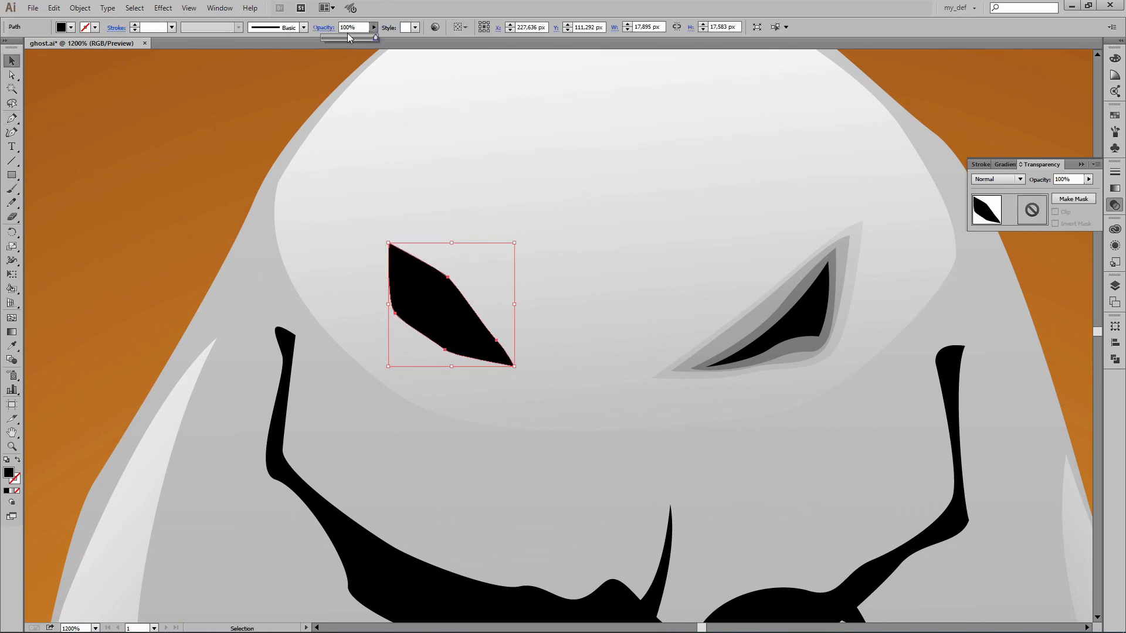
pyautogui.moveTo(348, 37); pyautogui.dragTo(342, 37)
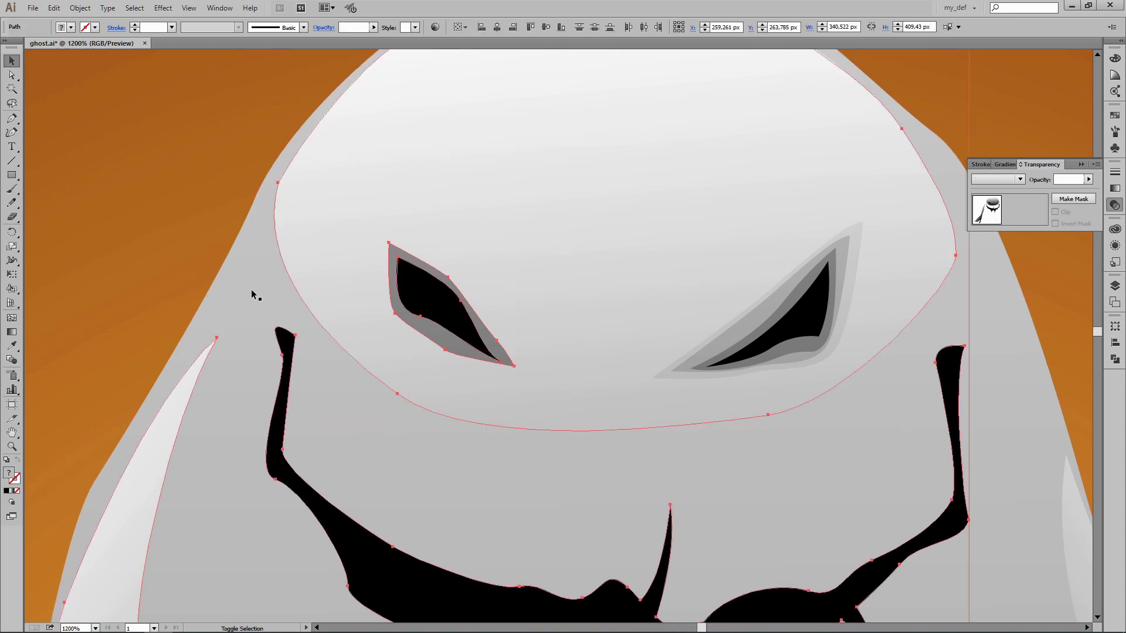
pyautogui.keyDown('shift'); pyautogui.click(394, 262); pyautogui.keyUp('shift')
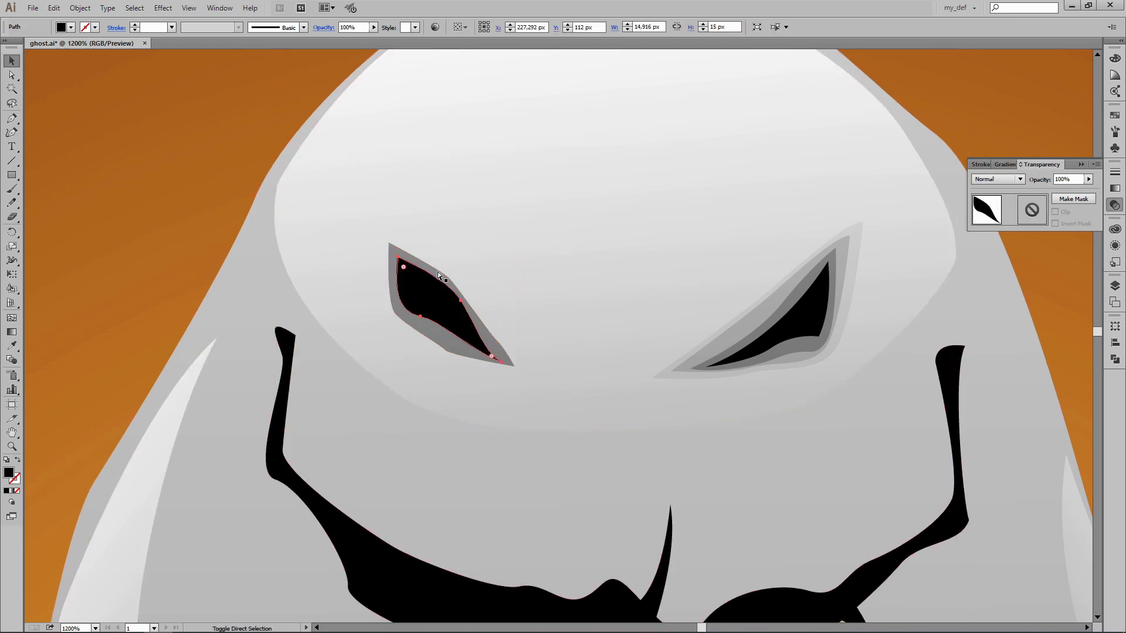
pyautogui.hotkey('ctrl', 'shift', 'a')
# - Draw a larger curved shape around the left eye
pyautogui.click(380, 232)
pyautogui.moveTo(450, 274); pyautogui.dragTo(462, 290)
pyautogui.click(532, 372)
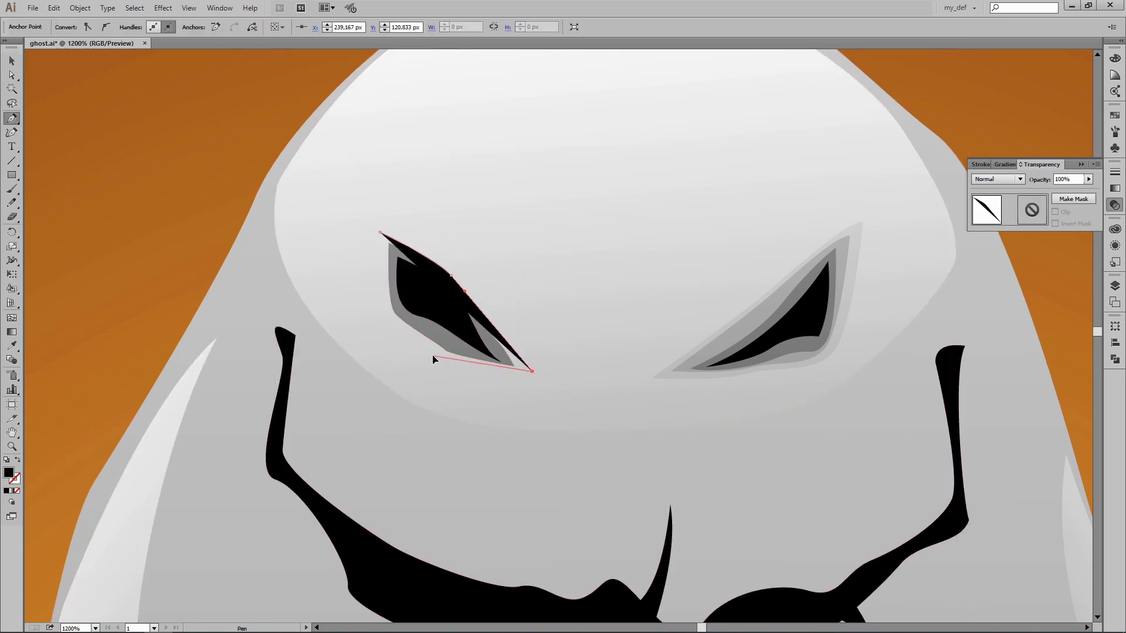
pyautogui.click(432, 355)
pyautogui.click(381, 305)
pyautogui.click(380, 232)
# - Set the larger left-eye shape to 16% opacity
pyautogui.click(374, 26)
pyautogui.moveTo(375, 41); pyautogui.dragTo(337, 41)
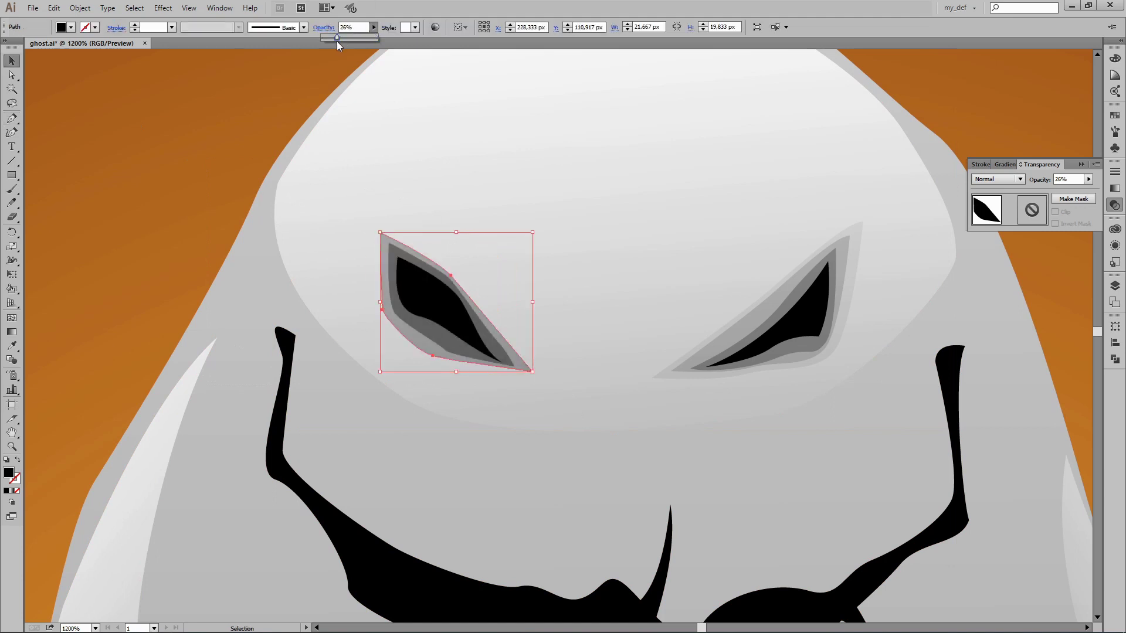
pyautogui.click(393, 226)
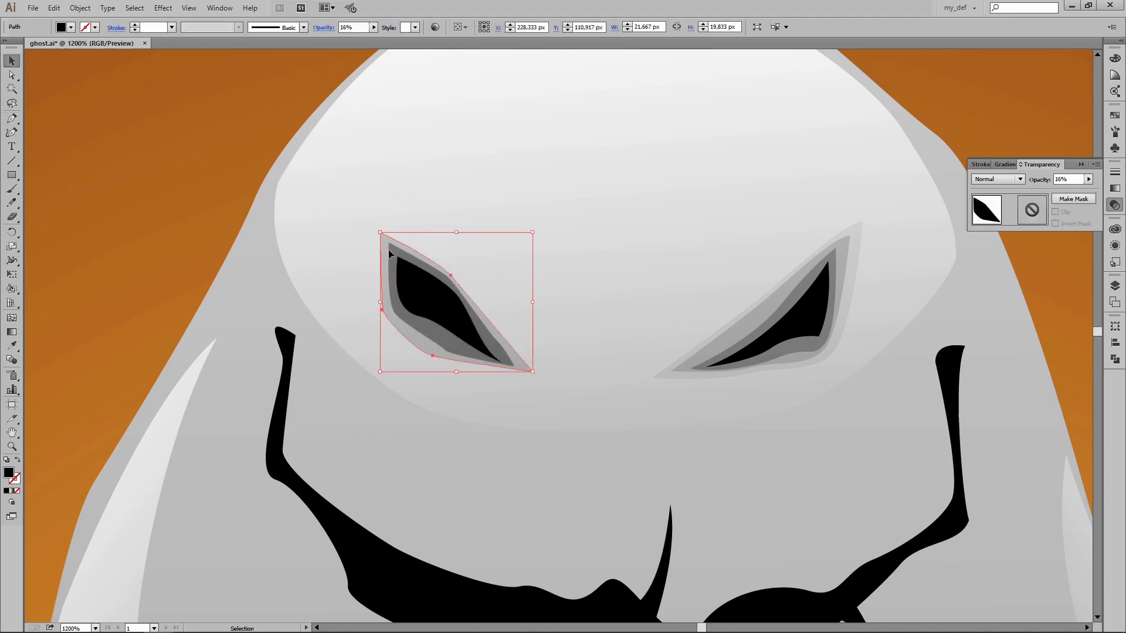
pyautogui.click(388, 249)
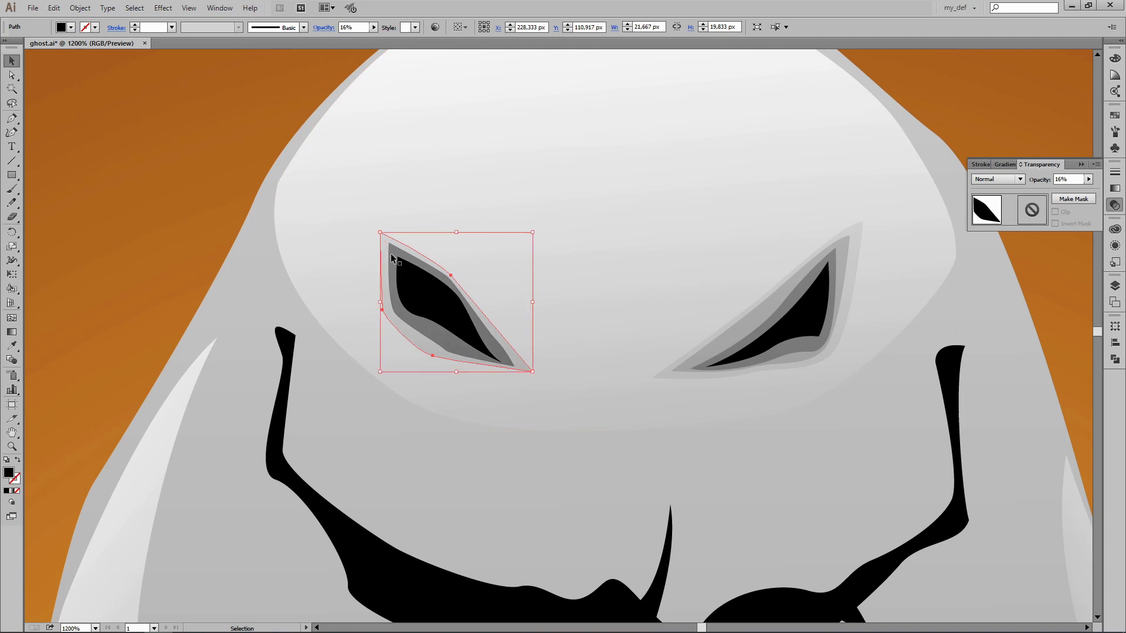
pyautogui.click(561, 336)
pyautogui.scroll(1, 561, 336)
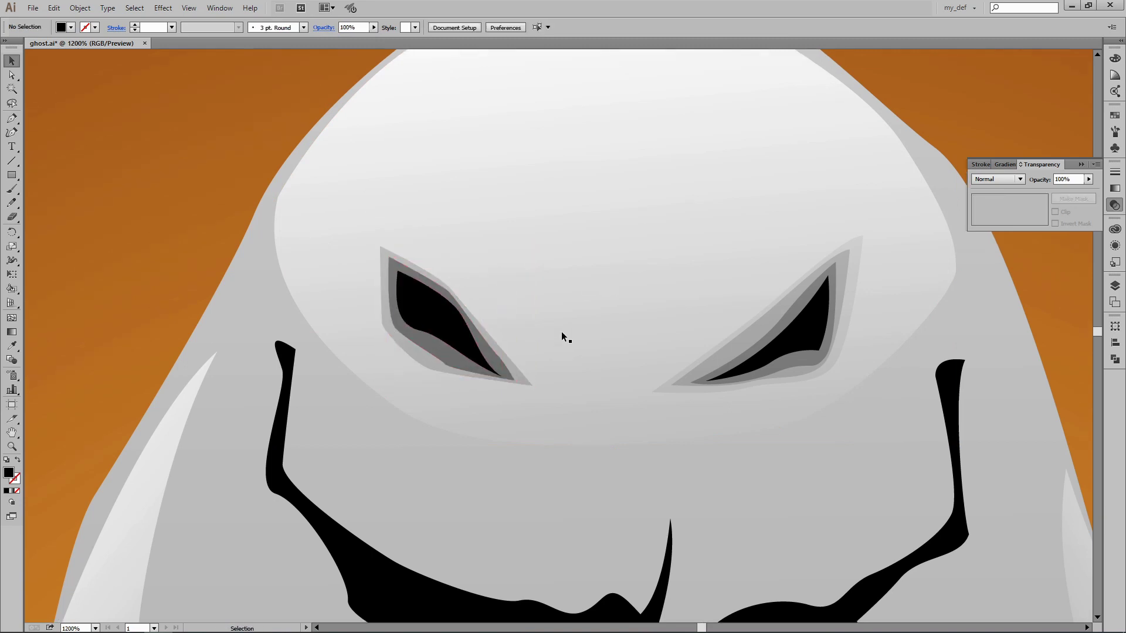
# - Draw an outermost left-eye shape and make it nearly transparent, about 5%
pyautogui.click(367, 235)
pyautogui.click(450, 284)
pyautogui.click(541, 391)
pyautogui.click(422, 377)
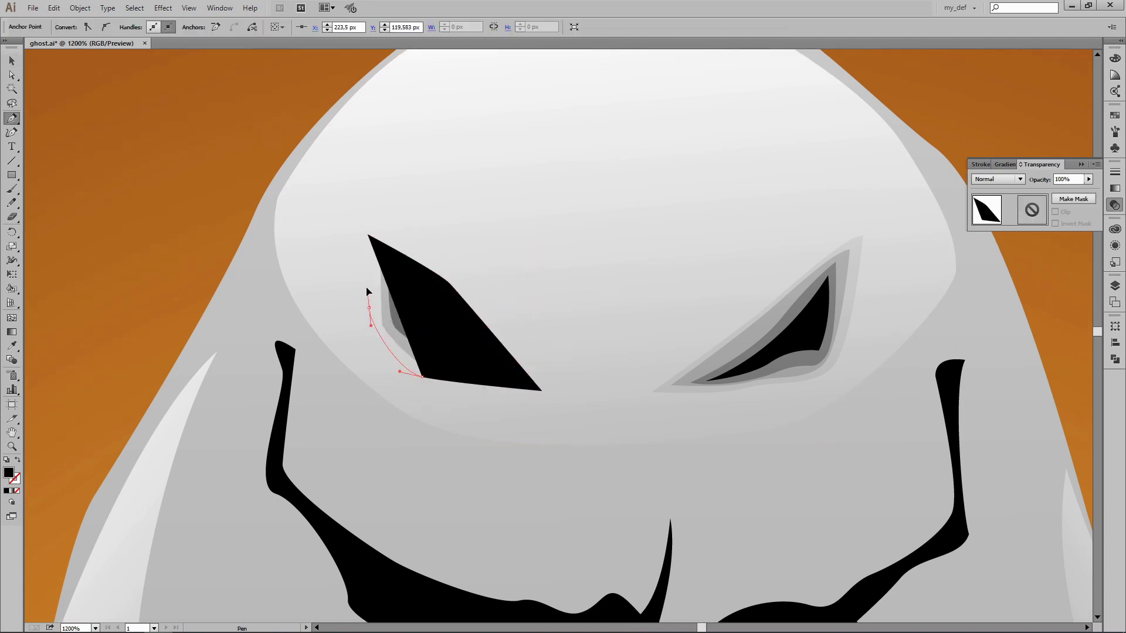
pyautogui.click(367, 286)
pyautogui.click(368, 235)
pyautogui.press('v')
pyautogui.click(373, 27)
pyautogui.moveTo(378, 38); pyautogui.dragTo(325, 38)
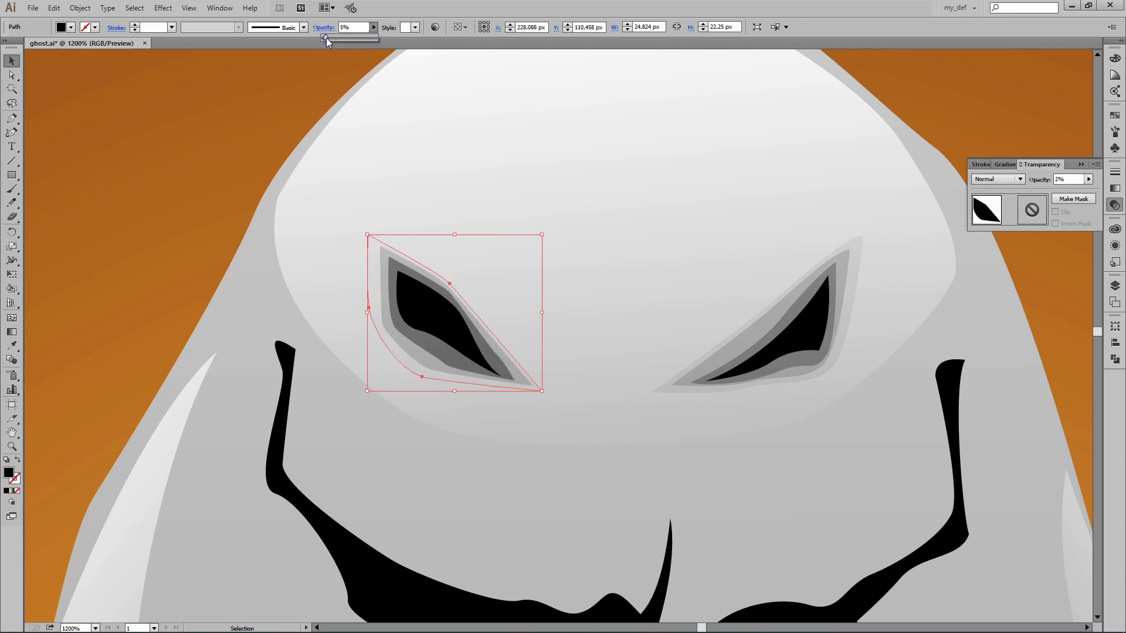
# - Inspect the layered eye shapes, then zoom out to frame the ghost's face
pyautogui.press('a')
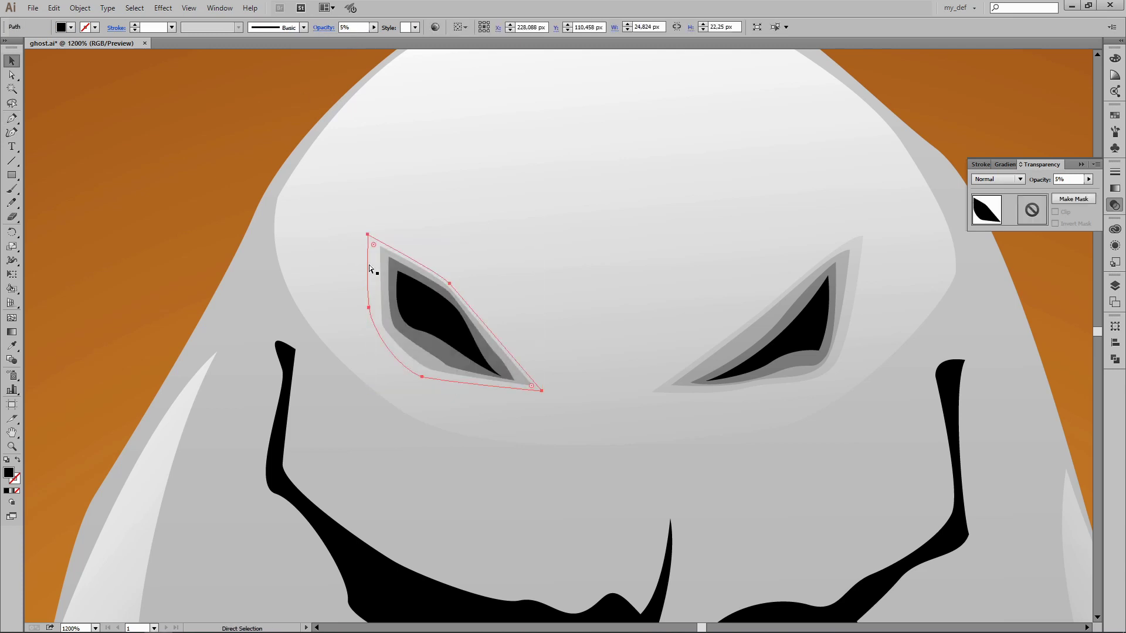
pyautogui.click(302, 276)
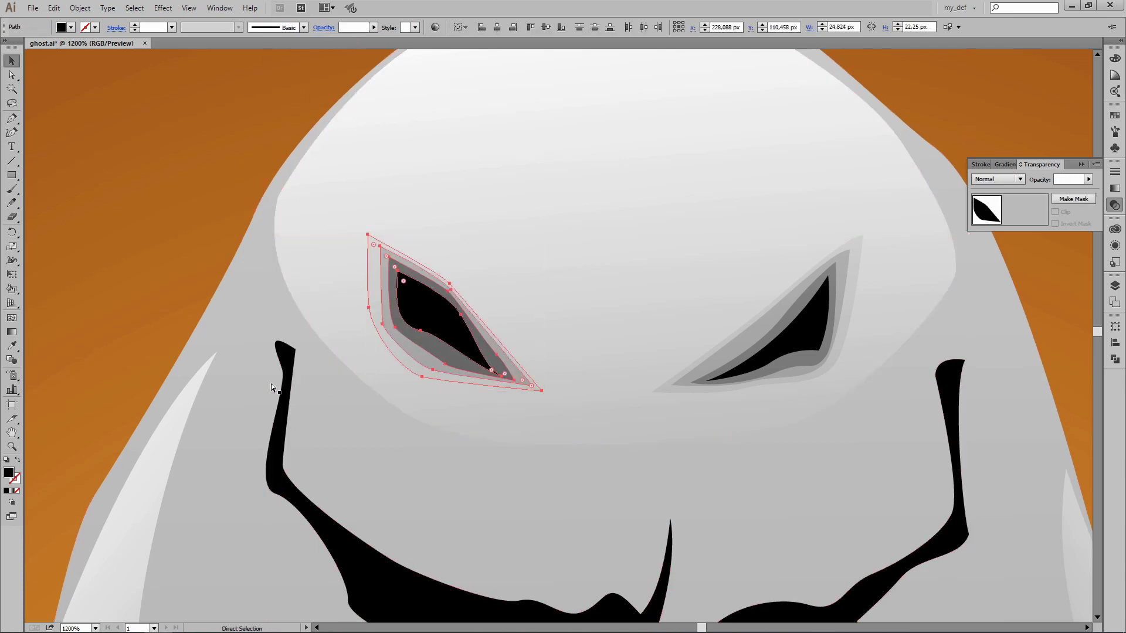
pyautogui.click(740, 389)
pyautogui.click(699, 352)
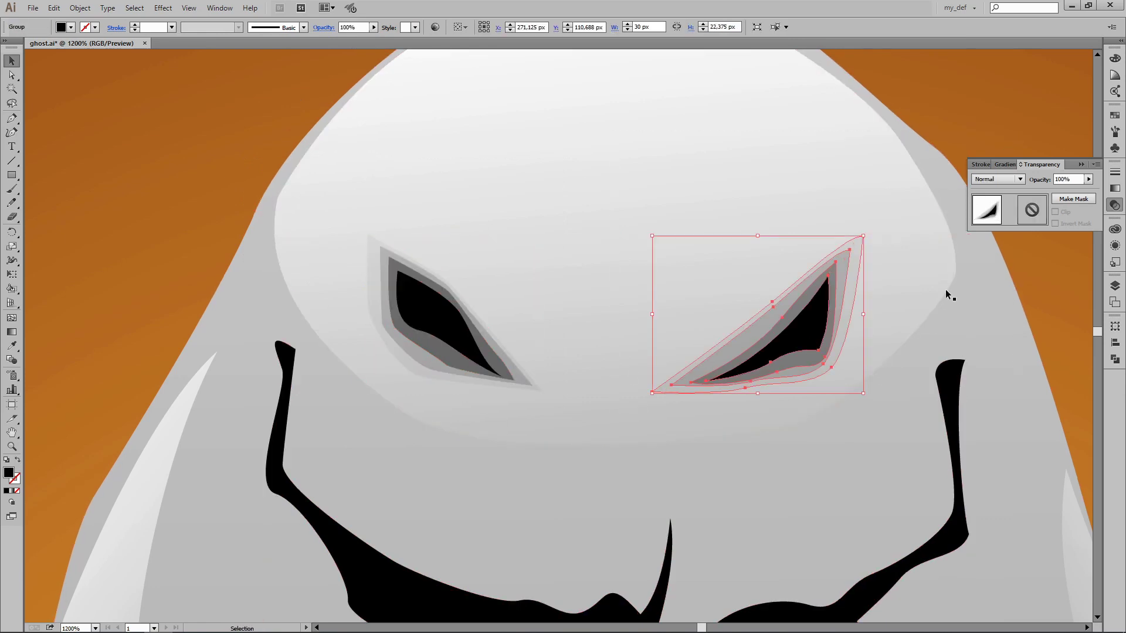
pyautogui.hotkey('ctrl', 'shift', 'a')
pyautogui.hotkey('ctrl', '0')
pyautogui.scroll(-3, 706, 332)
pyautogui.moveTo(706, 332); pyautogui.dragTo(702, 349)
# - Zoom in and pen-trace a slightly larger outline from the left mouth corner around to the top-right corner
pyautogui.hotkey('ctrl', '+')
pyautogui.hotkey('ctrl', '+')
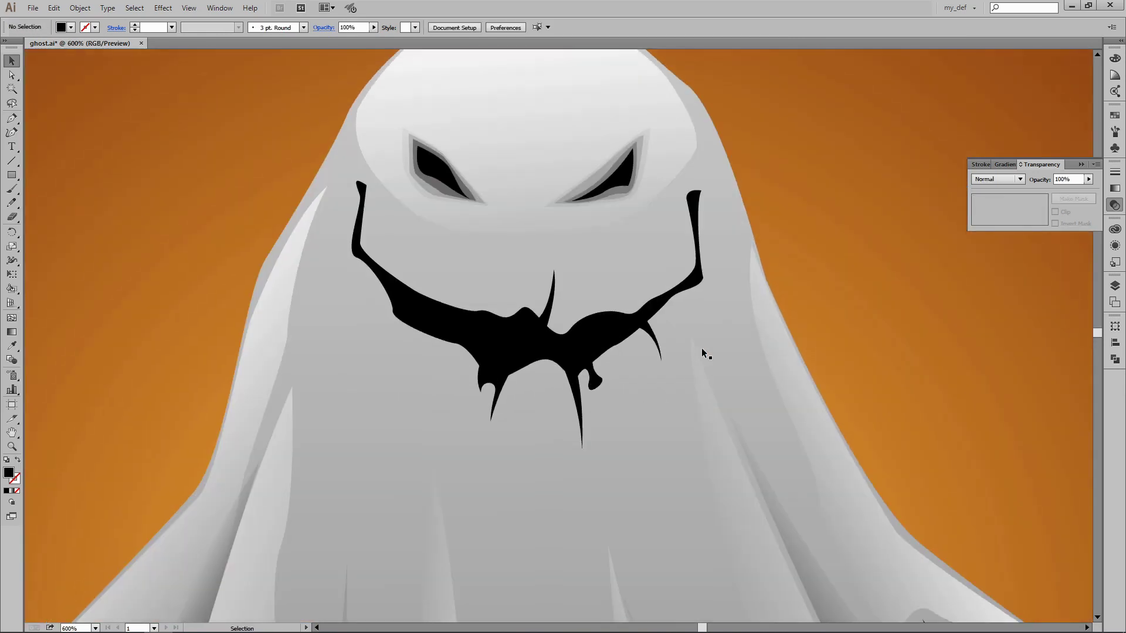
pyautogui.press('p')
pyautogui.hotkey('ctrl', '+')
pyautogui.click(307, 182)
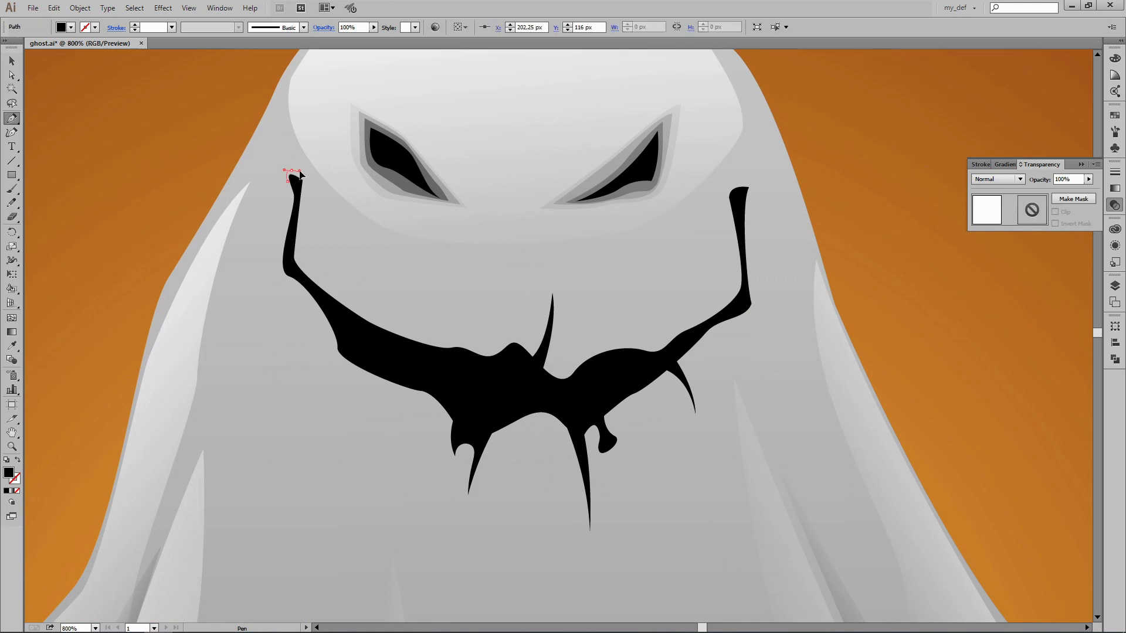
pyautogui.click(299, 256)
pyautogui.moveTo(528, 343)
pyautogui.mouseDown()
pyautogui.moveTo(548, 328)
pyautogui.moveTo(547, 252)
pyautogui.mouseUp()
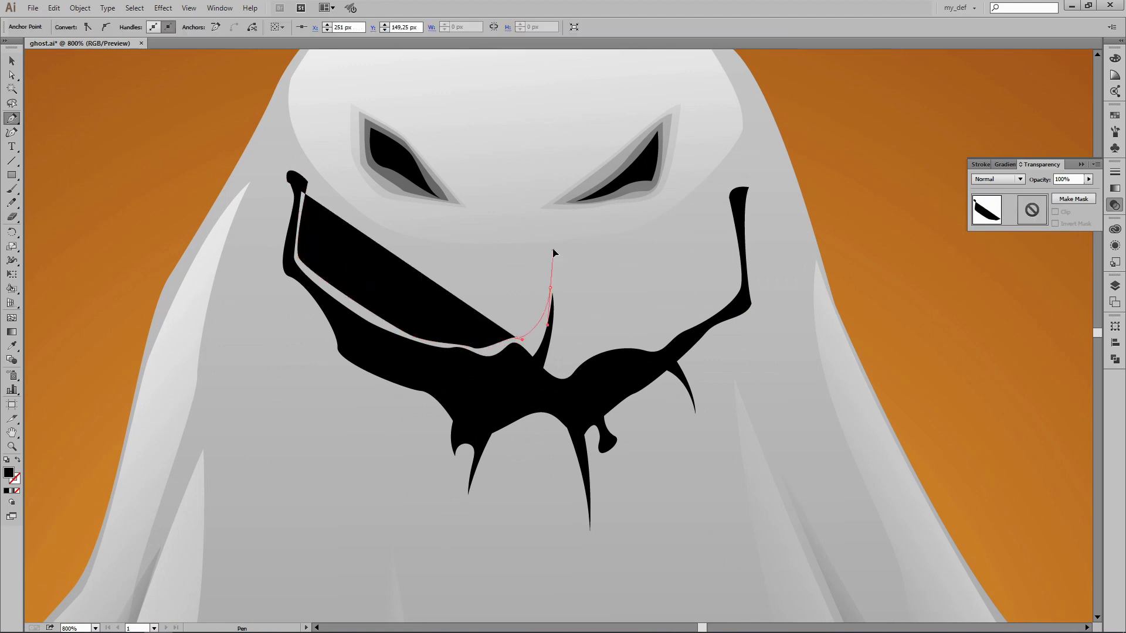
pyautogui.click(550, 357)
pyautogui.click(553, 369)
pyautogui.click(648, 351)
pyautogui.click(675, 337)
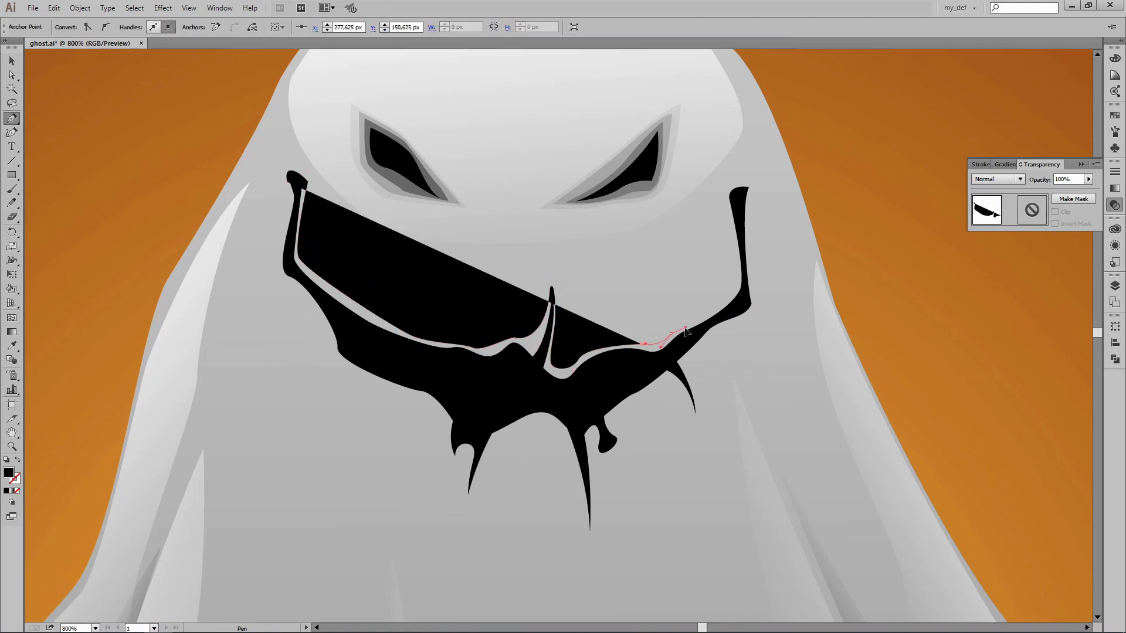
pyautogui.click(736, 286)
pyautogui.click(727, 187)
pyautogui.moveTo(752, 178); pyautogui.dragTo(755, 248)
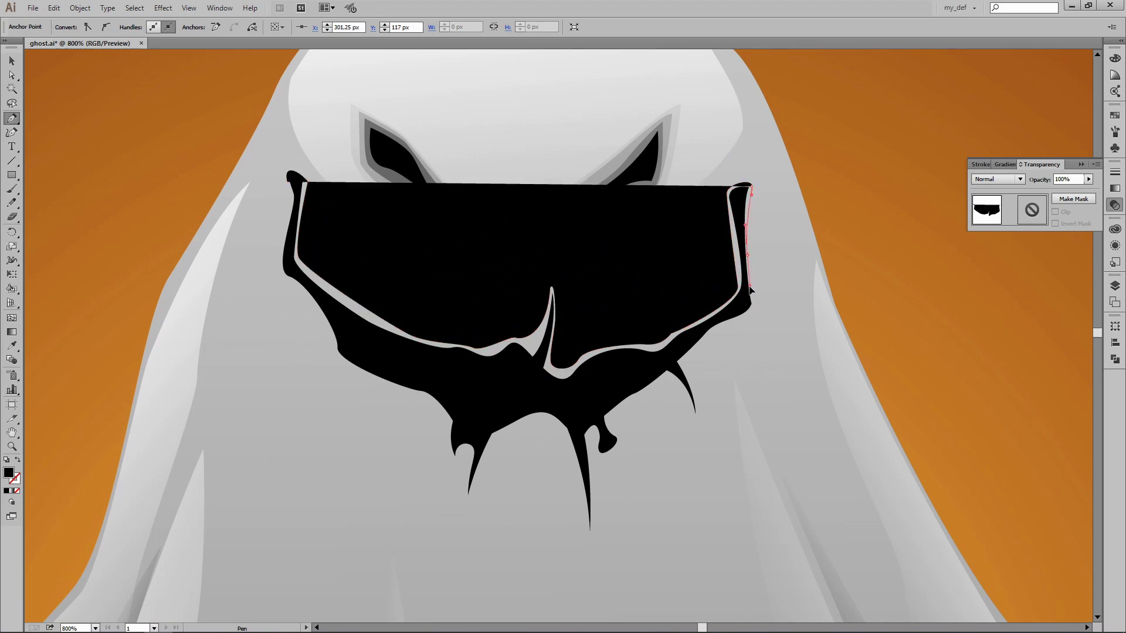
# - Continue the outline around the fangs and lower edge, closing it at the top-left corner
pyautogui.click(753, 305)
pyautogui.click(715, 331)
pyautogui.click(686, 359)
pyautogui.click(696, 418)
pyautogui.click(680, 388)
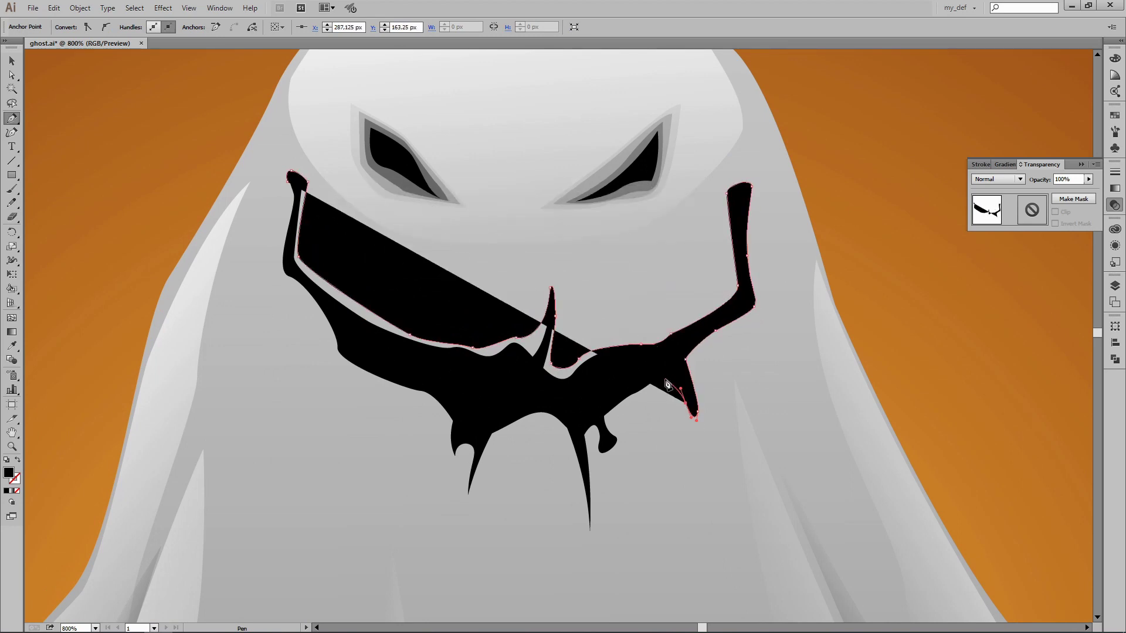
pyautogui.click(610, 413)
pyautogui.click(620, 441)
pyautogui.click(597, 466)
pyautogui.click(591, 535)
pyautogui.click(578, 510)
pyautogui.moveTo(554, 418); pyautogui.dragTo(539, 421)
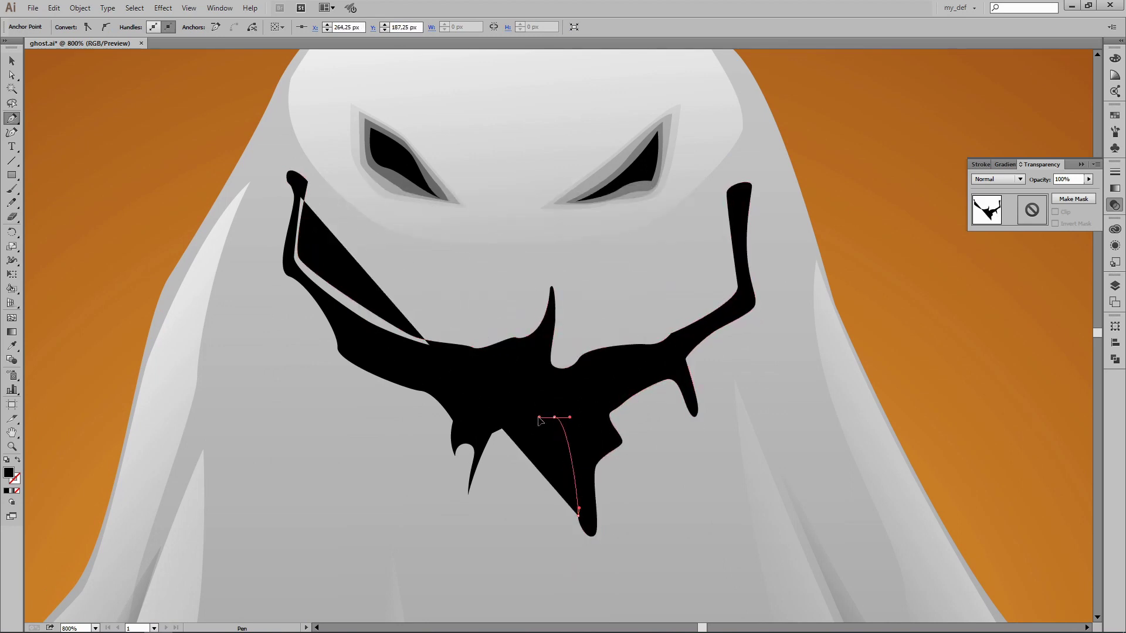
pyautogui.click(467, 504)
pyautogui.moveTo(454, 469); pyautogui.dragTo(449, 428)
pyautogui.click(337, 354)
pyautogui.click(277, 259)
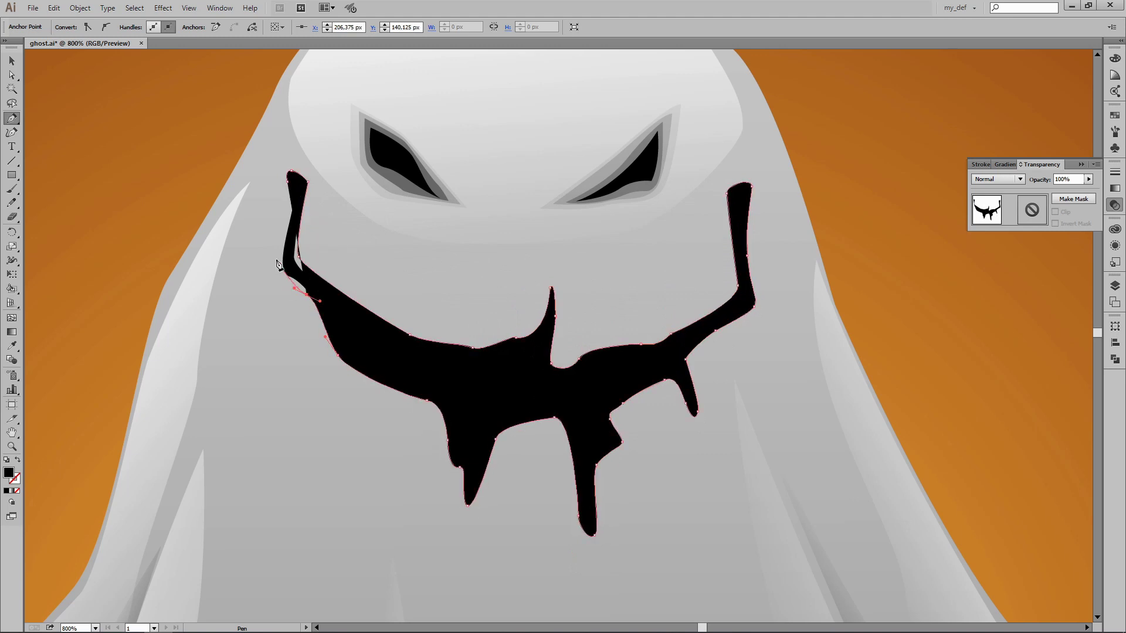
pyautogui.click(292, 171)
# - Set the new mouth outline's opacity to 25% and review the result
pyautogui.press('v')
pyautogui.click(374, 27)
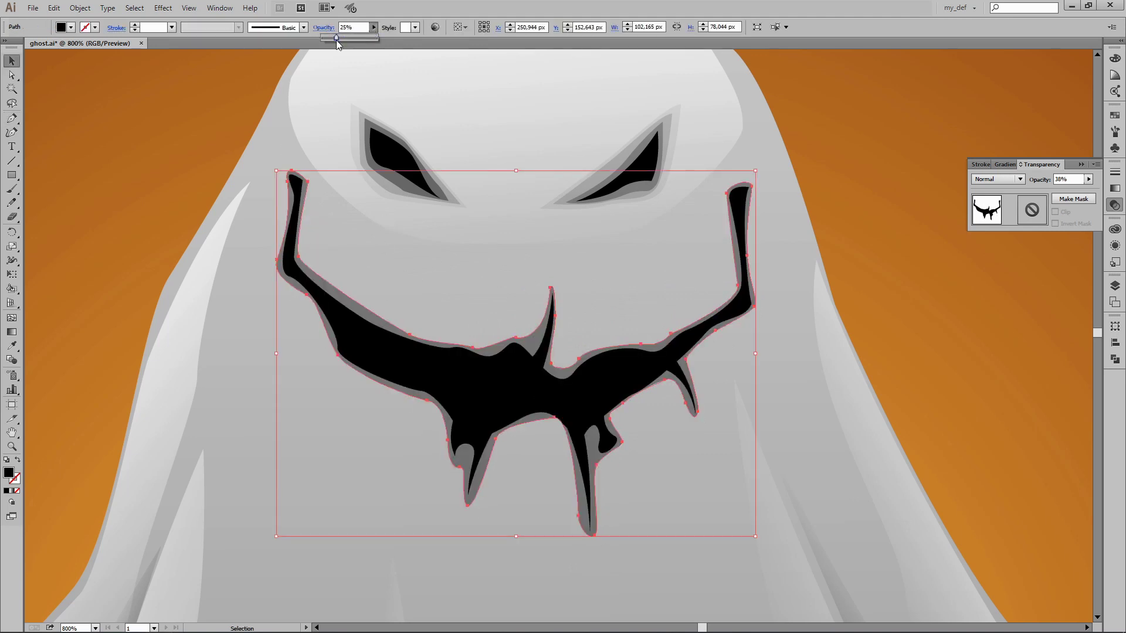
pyautogui.click(545, 422)
pyautogui.press('a')
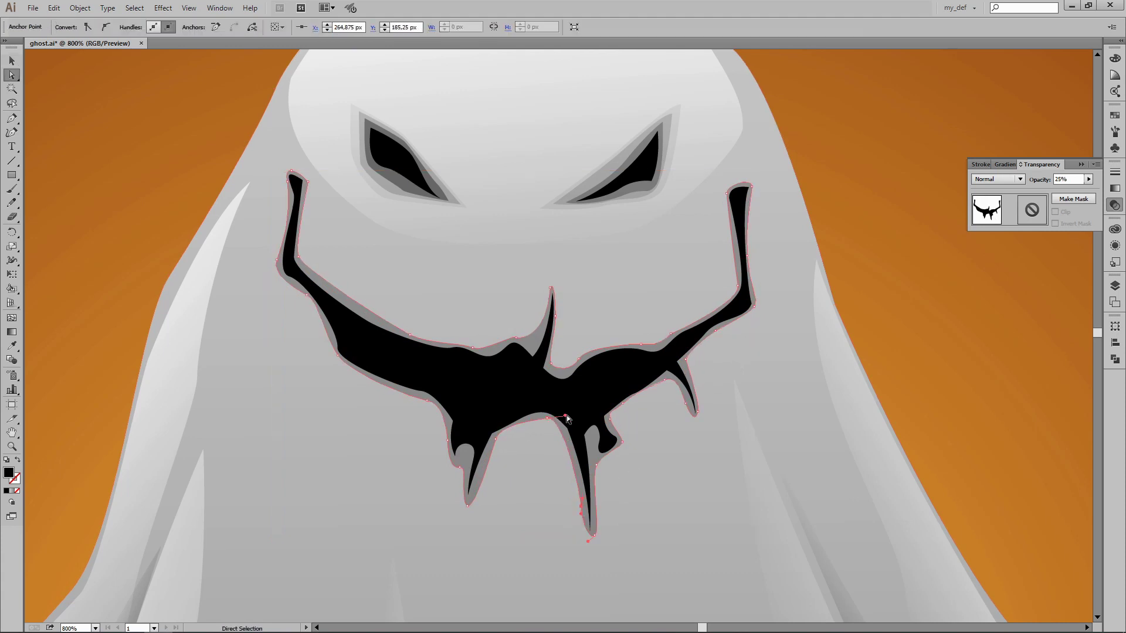
pyautogui.press('v')
pyautogui.click(894, 280)
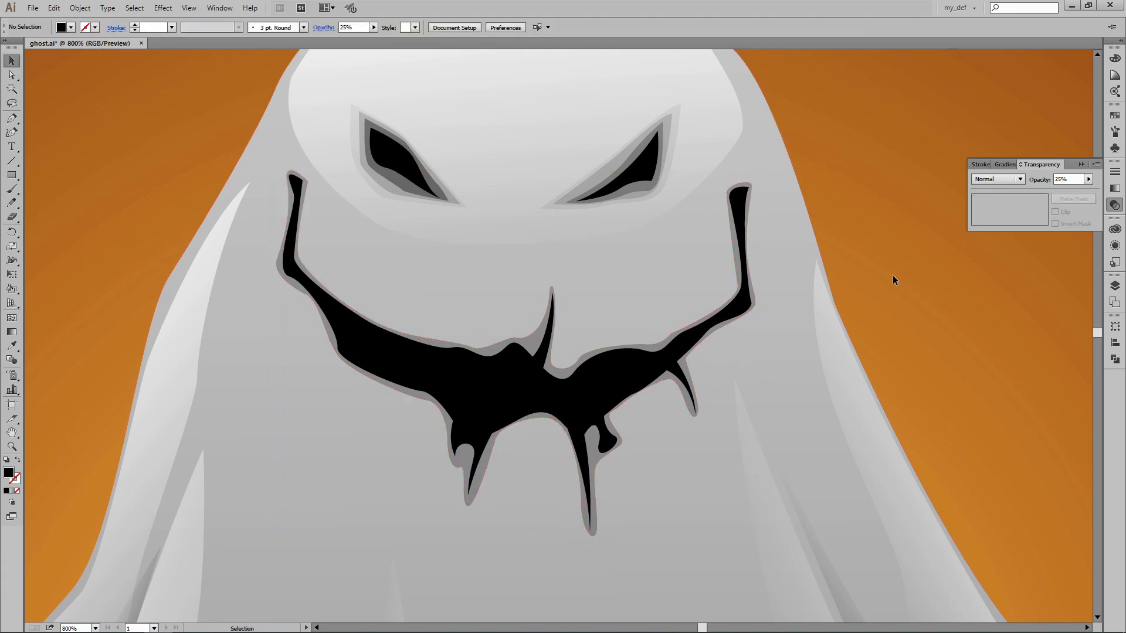
pyautogui.click(613, 365)
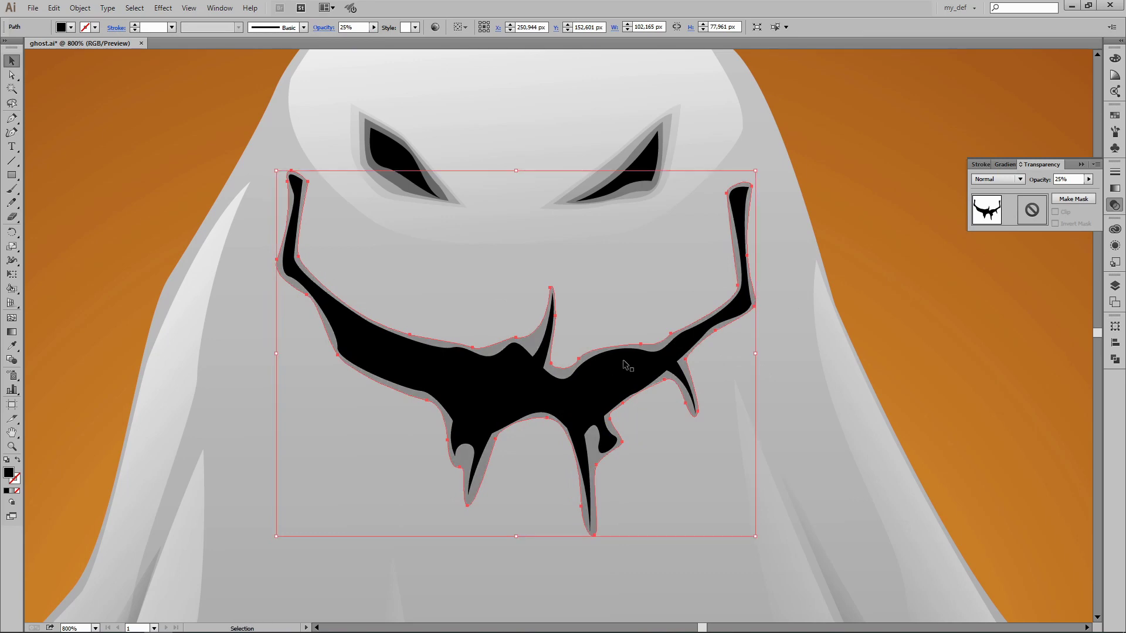
pyautogui.click(849, 213)
pyautogui.hotkey('ctrl', '-')
pyautogui.hotkey('ctrl', '+')
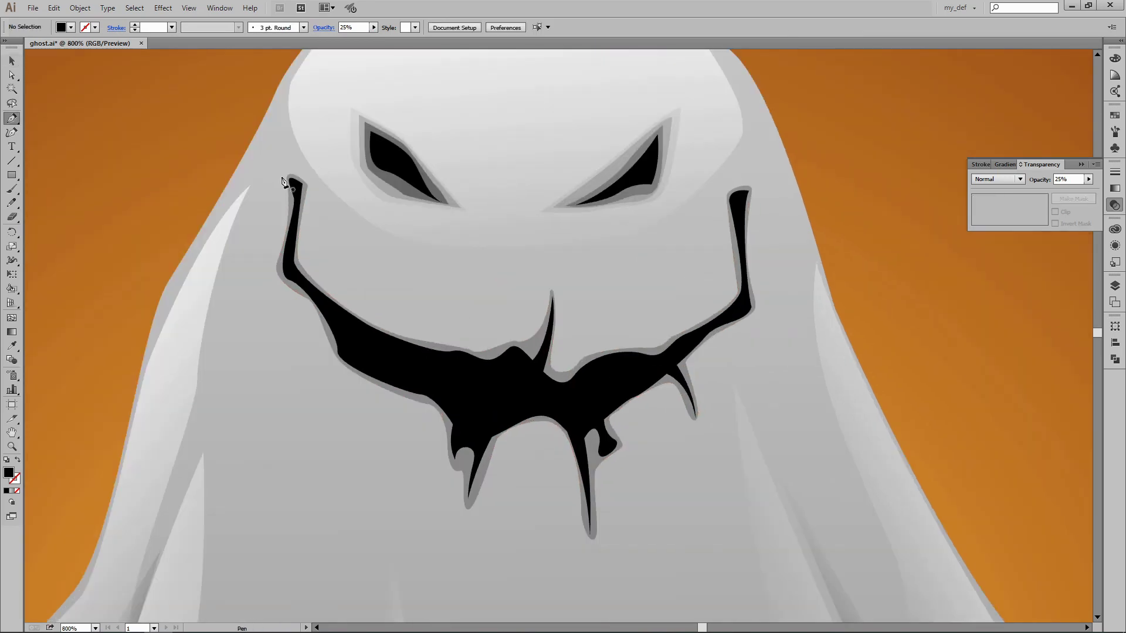
# - Pen-trace a wider outline from the top-left mouth corner along the upper lip and around the right corner
pyautogui.click(282, 176)
pyautogui.moveTo(299, 170); pyautogui.dragTo(307, 176)
pyautogui.click(535, 321)
pyautogui.click(554, 284)
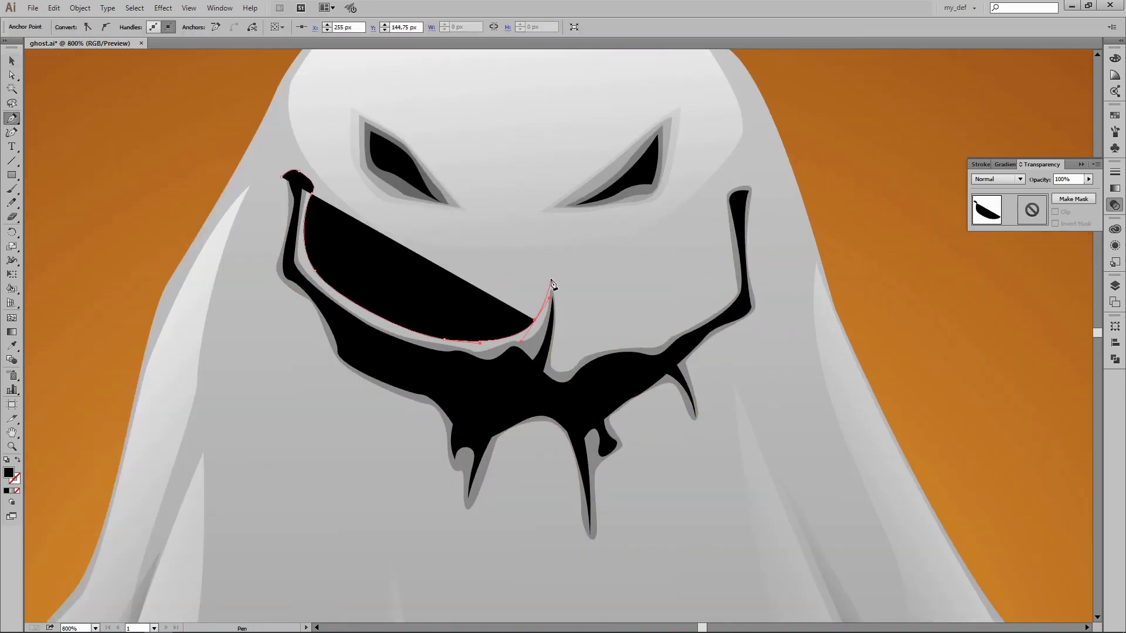
pyautogui.click(560, 358)
pyautogui.click(604, 346)
pyautogui.click(680, 330)
pyautogui.moveTo(729, 276); pyautogui.dragTo(732, 233)
pyautogui.moveTo(740, 187); pyautogui.dragTo(766, 183)
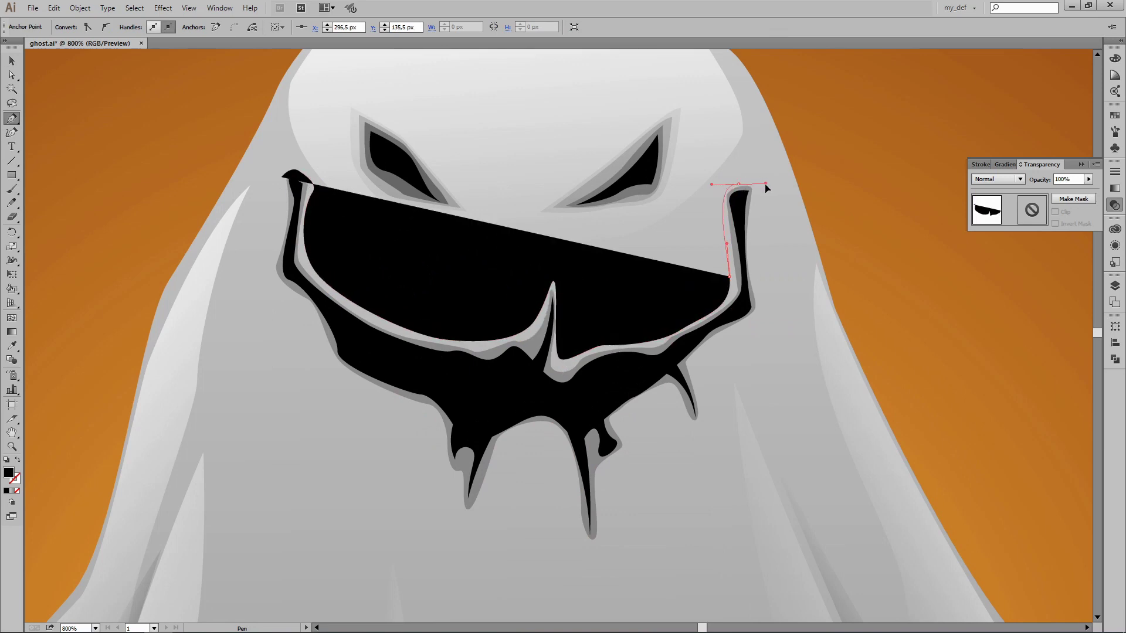
pyautogui.moveTo(760, 296); pyautogui.dragTo(761, 322)
pyautogui.moveTo(695, 352); pyautogui.dragTo(692, 377)
# - Trace the wider outline around the right fang and drips, closing it at the top-left corner
pyautogui.click(702, 423)
pyautogui.click(659, 396)
pyautogui.moveTo(623, 413); pyautogui.dragTo(616, 459)
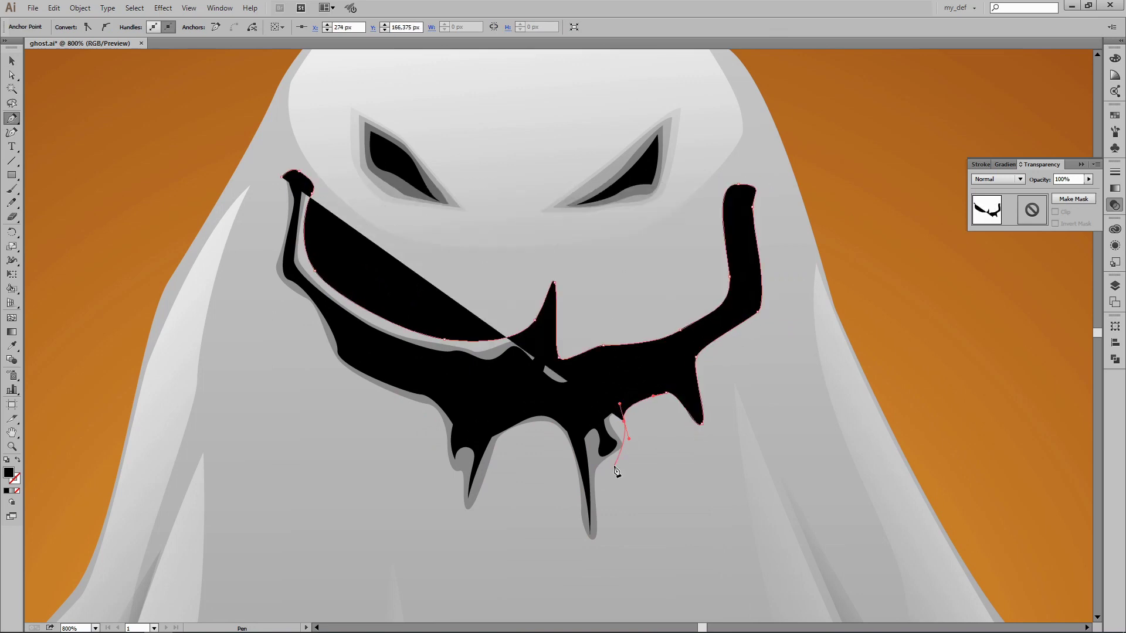
pyautogui.moveTo(593, 546); pyautogui.dragTo(578, 533)
pyautogui.click(552, 437)
pyautogui.click(495, 466)
pyautogui.moveTo(467, 518); pyautogui.dragTo(459, 516)
pyautogui.click(436, 442)
pyautogui.click(392, 394)
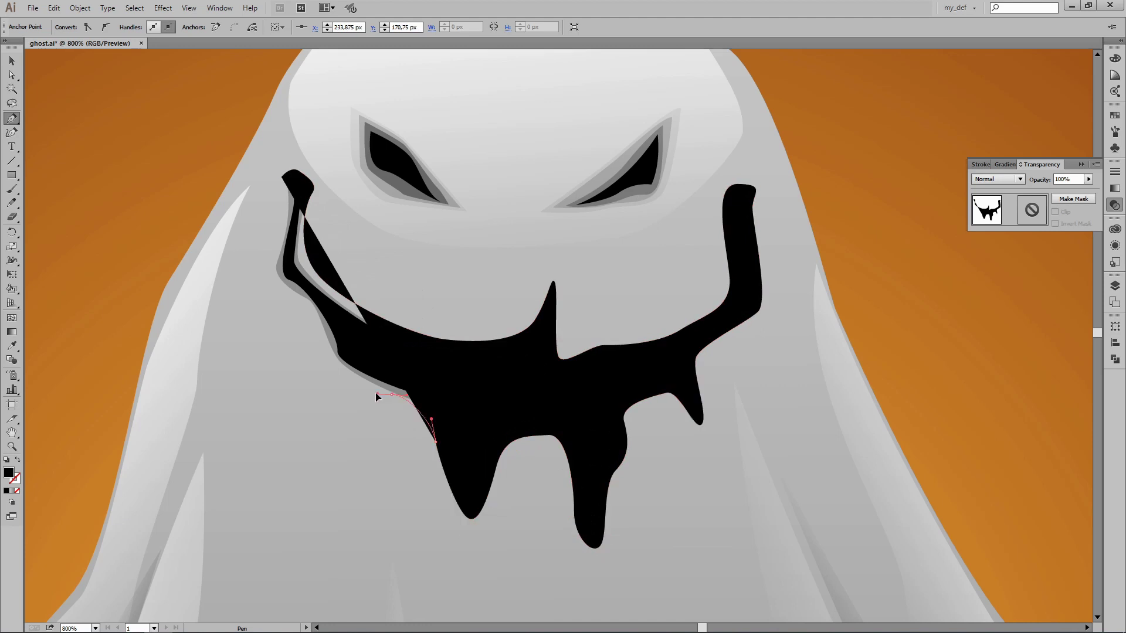
pyautogui.click(321, 347)
pyautogui.click(293, 297)
pyautogui.click(292, 170)
# - Lower the wider outline's opacity to about 17%, then zoom in on the mouth
pyautogui.press('v')
pyautogui.click(373, 27)
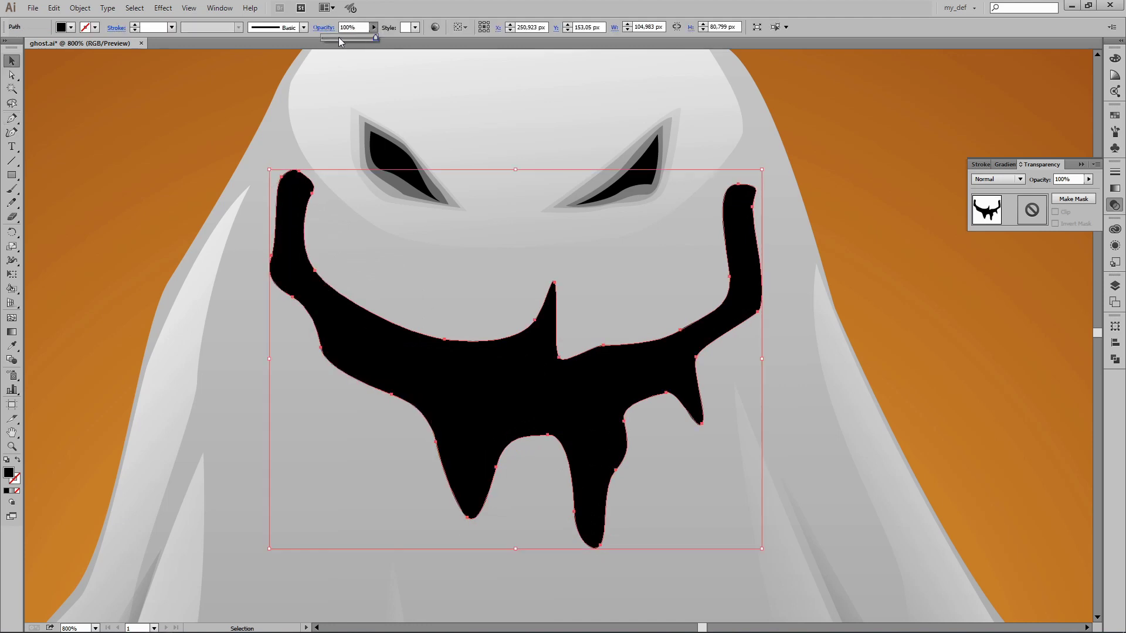
pyautogui.moveTo(377, 38); pyautogui.dragTo(332, 41)
pyautogui.press('a')
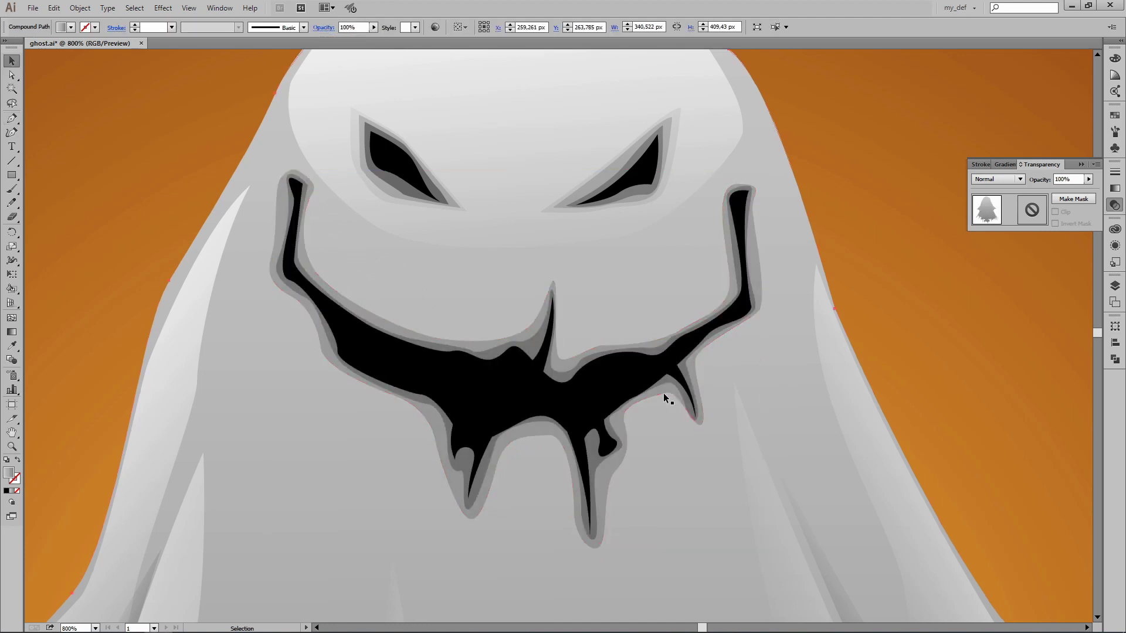
pyautogui.click(701, 423)
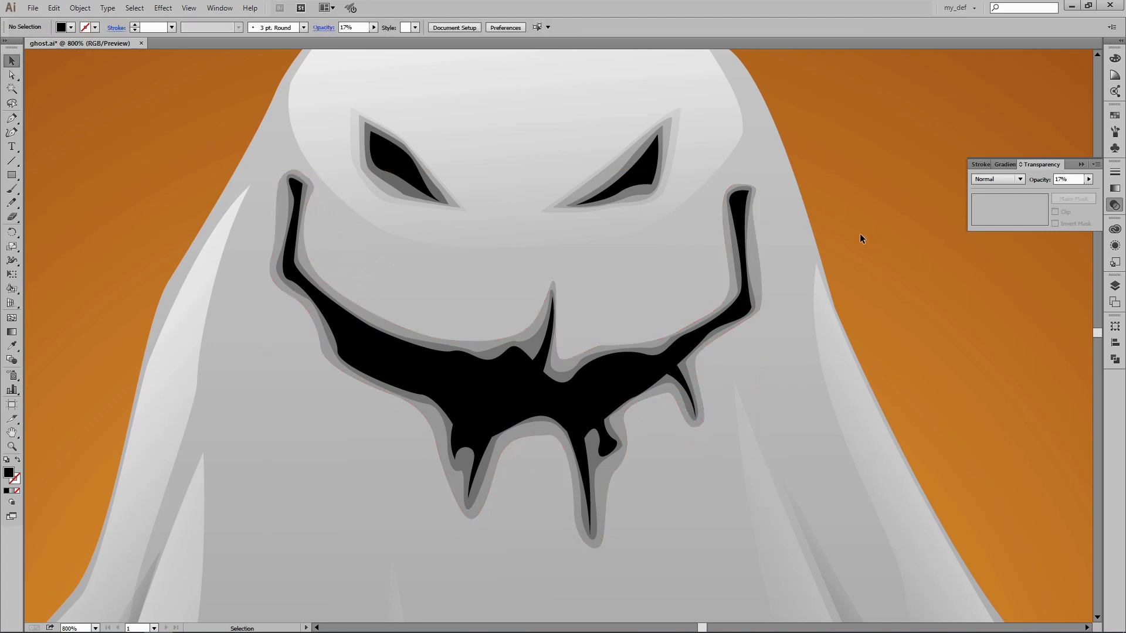
pyautogui.press('v')
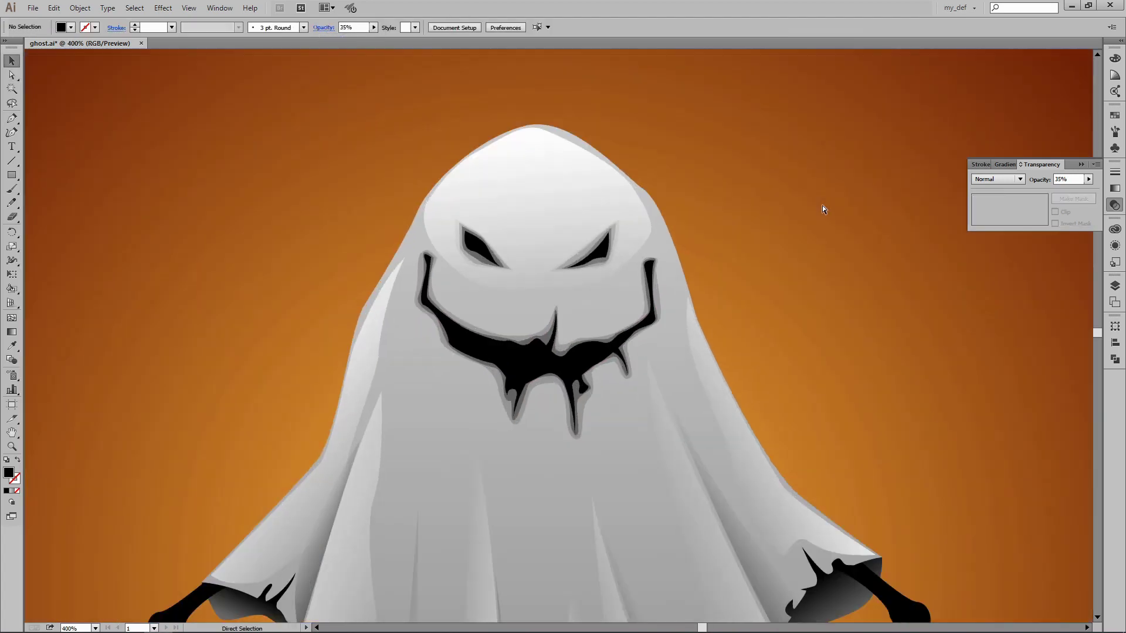
pyautogui.hotkey('ctrl', '+')
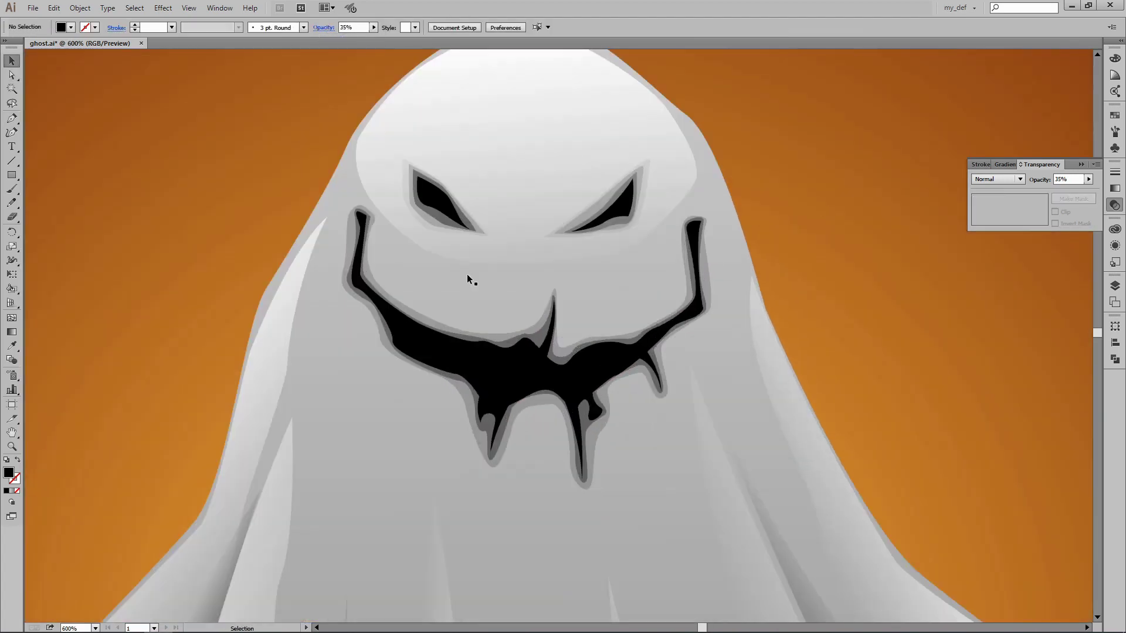
pyautogui.hotkey('ctrl', '+')
# - Pen-trace the widest outline from the top-left mouth corner across and around the right corner
pyautogui.click(270, 204)
pyautogui.click(288, 157)
pyautogui.click(318, 178)
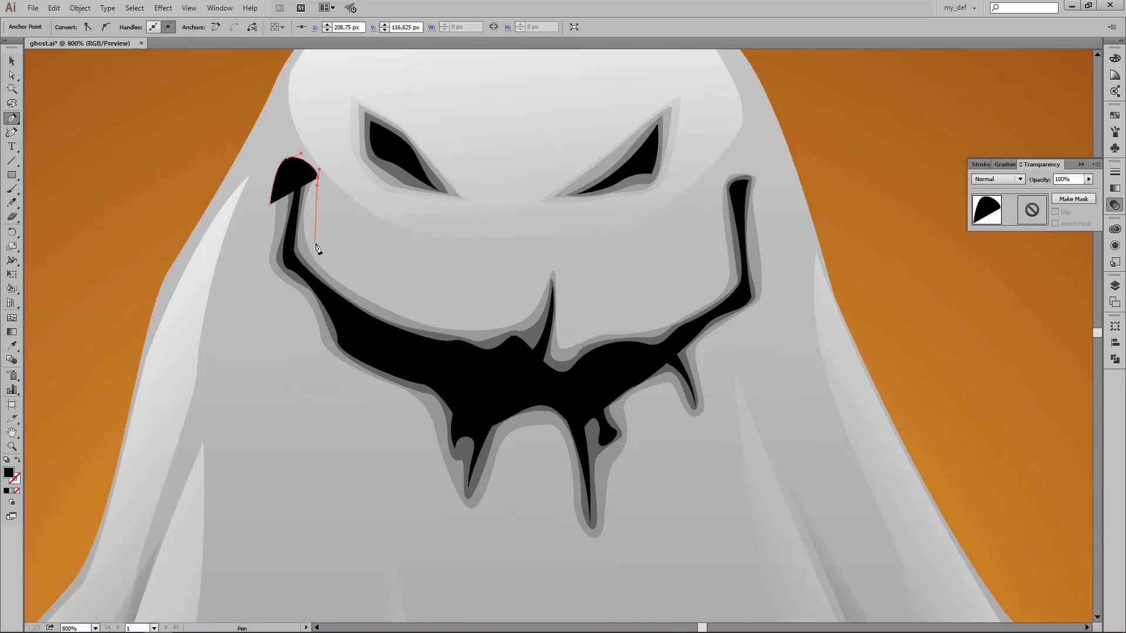
pyautogui.moveTo(315, 245); pyautogui.dragTo(326, 270)
pyautogui.moveTo(451, 326)
pyautogui.mouseDown()
pyautogui.moveTo(537, 296)
pyautogui.moveTo(557, 346)
pyautogui.moveTo(630, 326)
pyautogui.mouseUp()
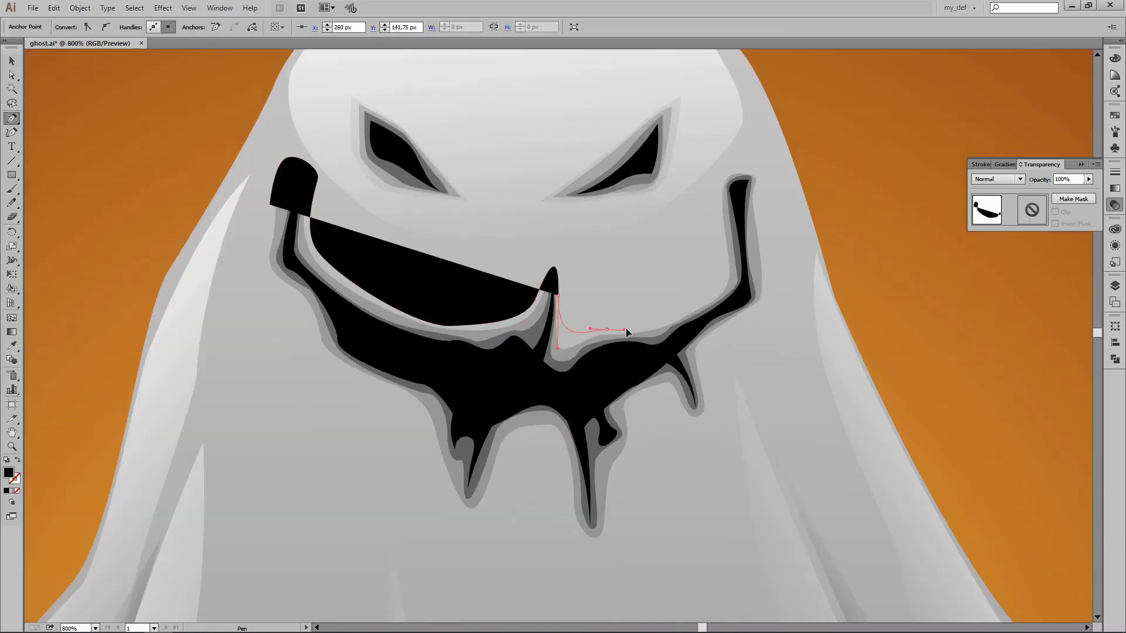
pyautogui.moveTo(717, 287); pyautogui.dragTo(724, 272)
pyautogui.moveTo(730, 171); pyautogui.dragTo(757, 171)
pyautogui.moveTo(766, 294); pyautogui.dragTo(721, 322)
# - Trace the widest outline around the right and lower drips, closing it at the top-left corner
pyautogui.click(704, 355)
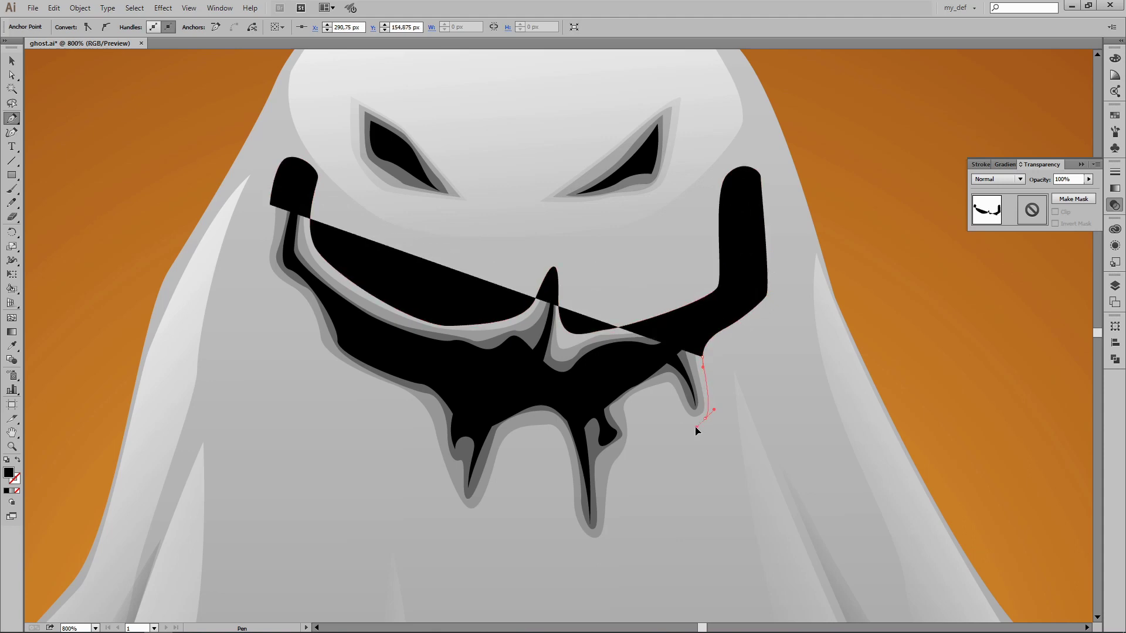
pyautogui.moveTo(696, 421); pyautogui.dragTo(674, 411)
pyautogui.click(670, 394)
pyautogui.click(638, 392)
pyautogui.click(623, 476)
pyautogui.moveTo(603, 545); pyautogui.dragTo(595, 560)
pyautogui.click(538, 445)
pyautogui.click(436, 499)
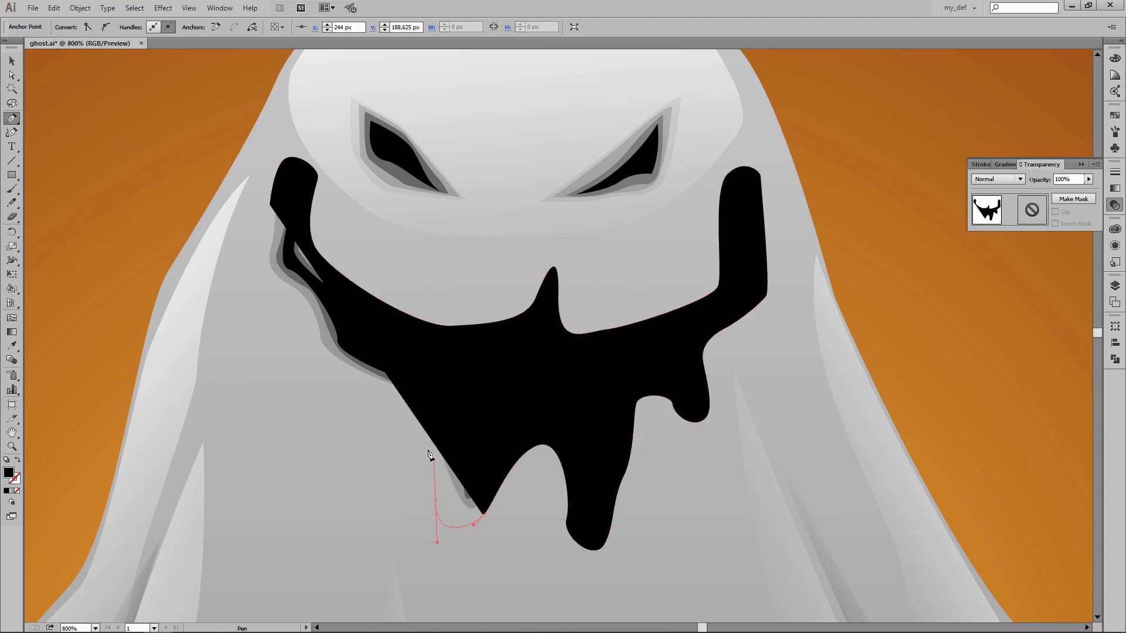
pyautogui.click(384, 388)
pyautogui.click(316, 346)
pyautogui.click(274, 282)
pyautogui.click(270, 205)
# - Set the widest outline to 6% opacity, then zoom out to check the ghost
pyautogui.press('v')
pyautogui.click(373, 27)
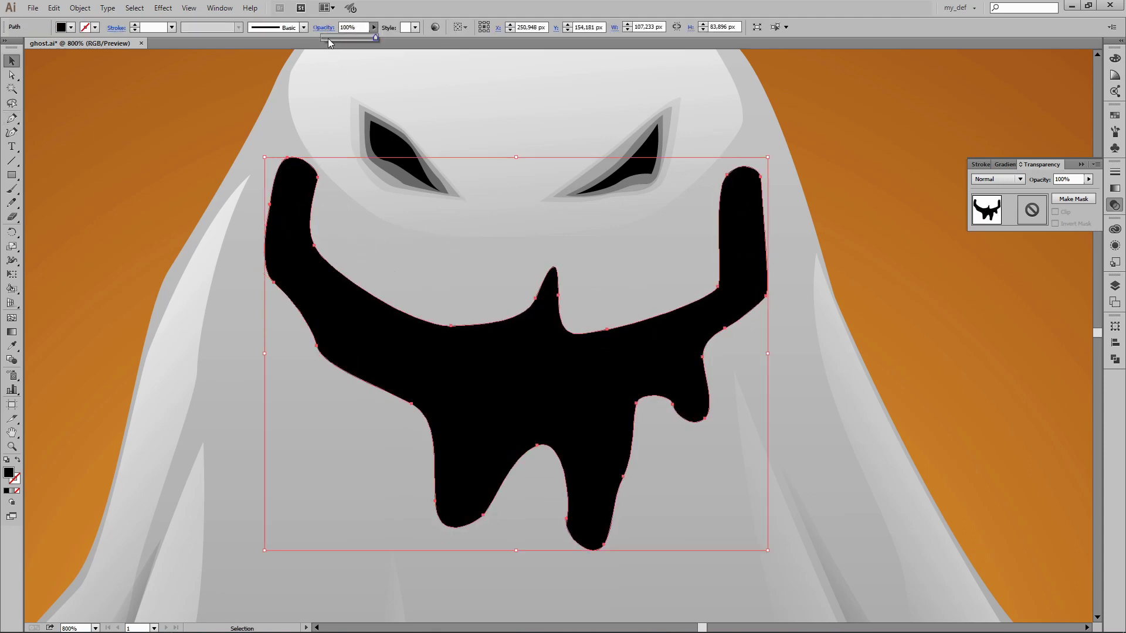
pyautogui.moveTo(377, 37); pyautogui.dragTo(326, 37)
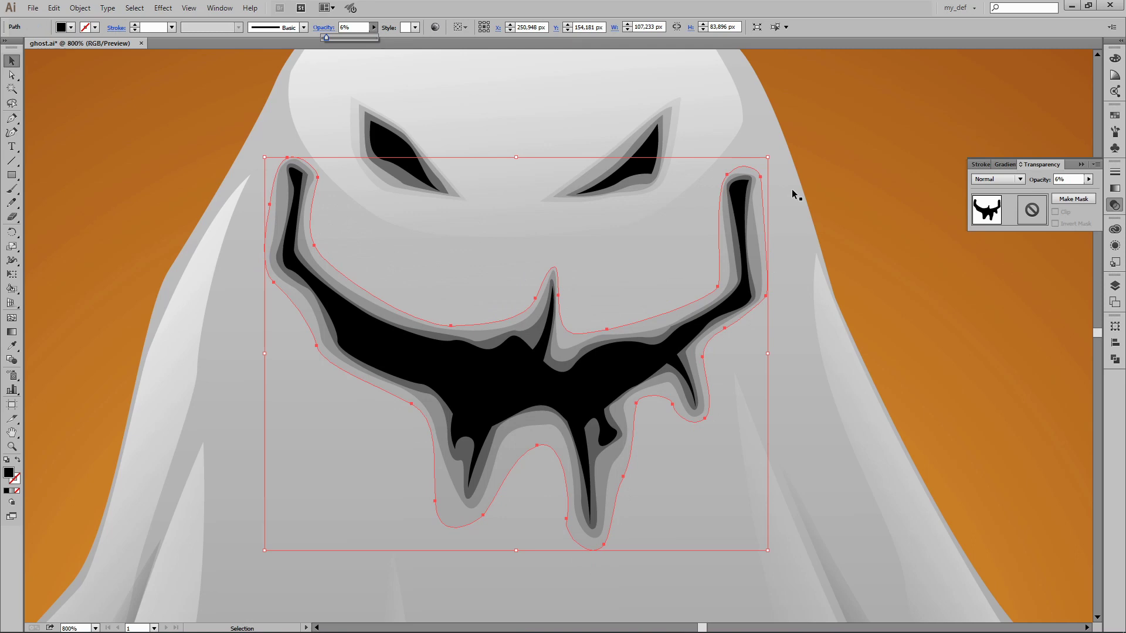
pyautogui.press('ctrl')
pyautogui.click(840, 168)
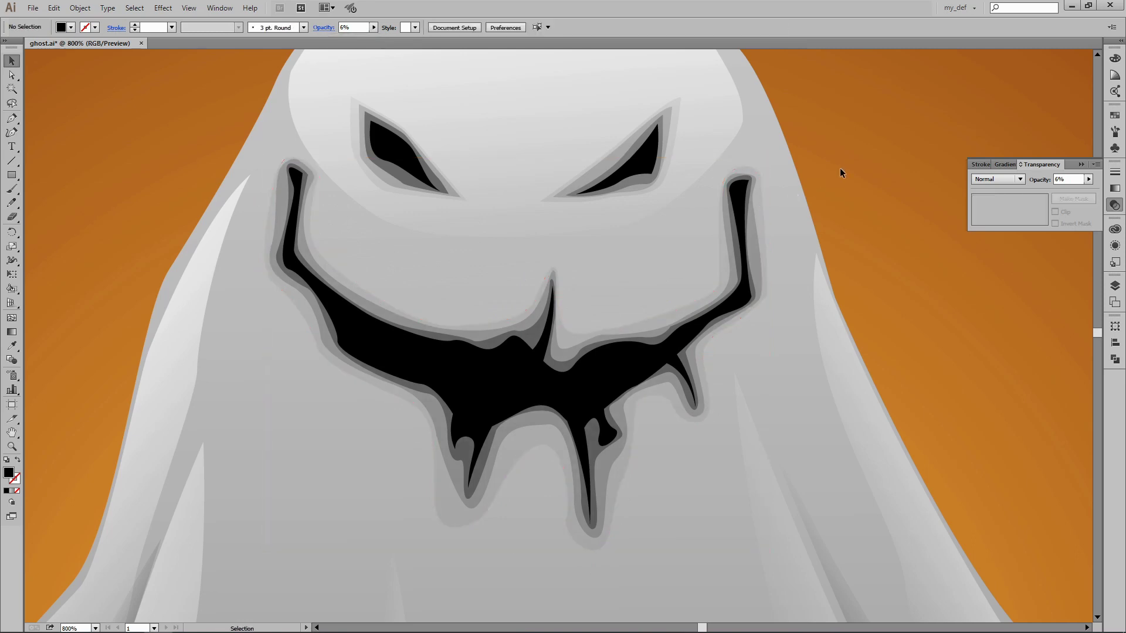
pyautogui.hotkey('ctrl', '0')
pyautogui.hotkey('ctrl', '+')
pyautogui.hotkey('ctrl', 'a')
pyautogui.click(395, 351)
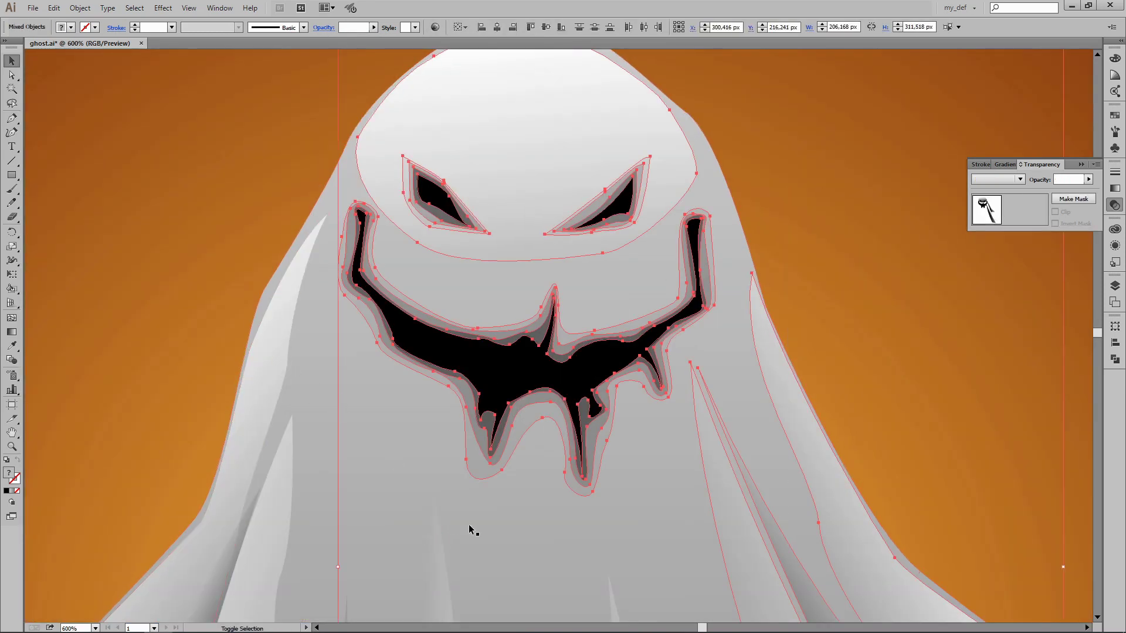
# - Reshade the dark hem shapes with a vertical Gradient tool drag
pyautogui.click(839, 173)
pyautogui.hotkey('ctrl', '-')
pyautogui.hotkey('ctrl', '-')
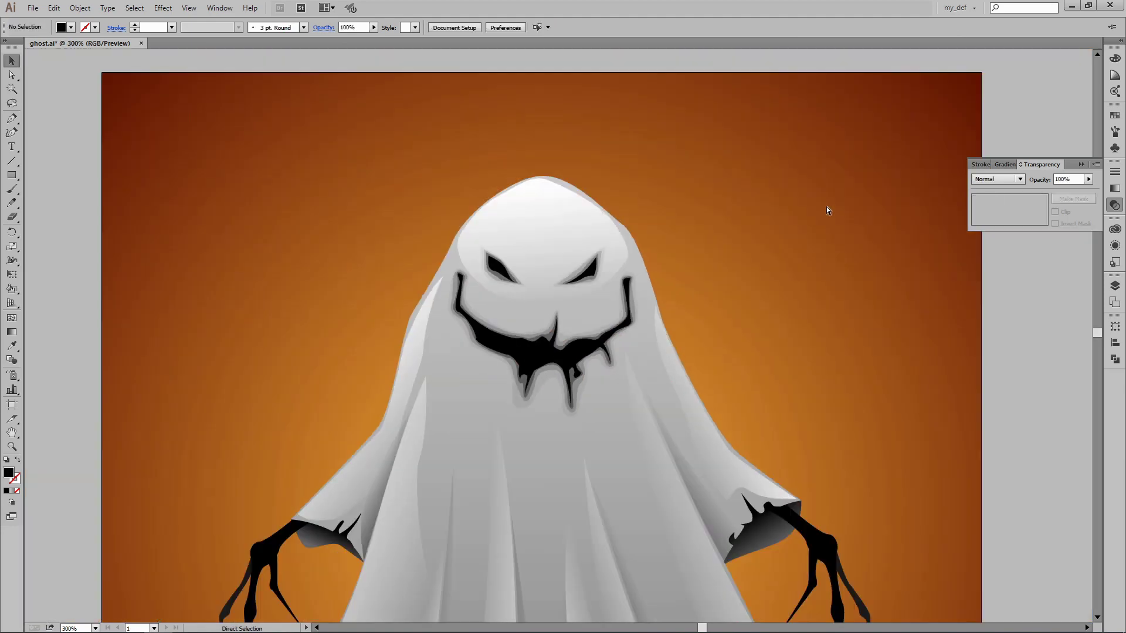
pyautogui.hotkey('ctrl', '-')
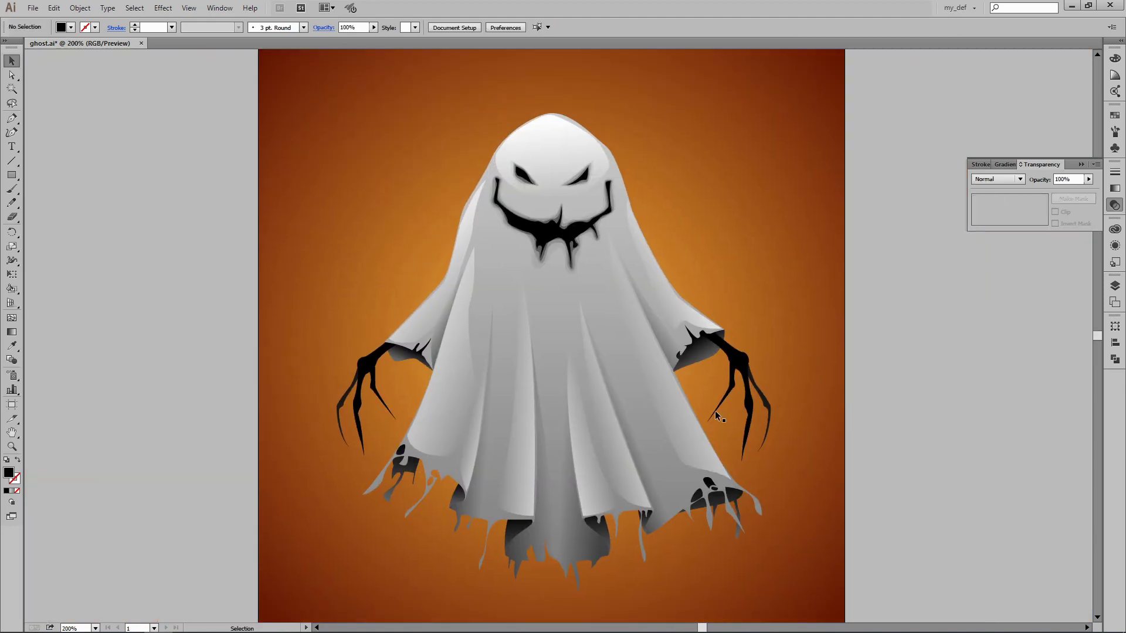
pyautogui.scroll(-2, 625, 290)
pyautogui.hotkey('ctrl', '+')
pyautogui.moveTo(580, 491); pyautogui.dragTo(585, 541)
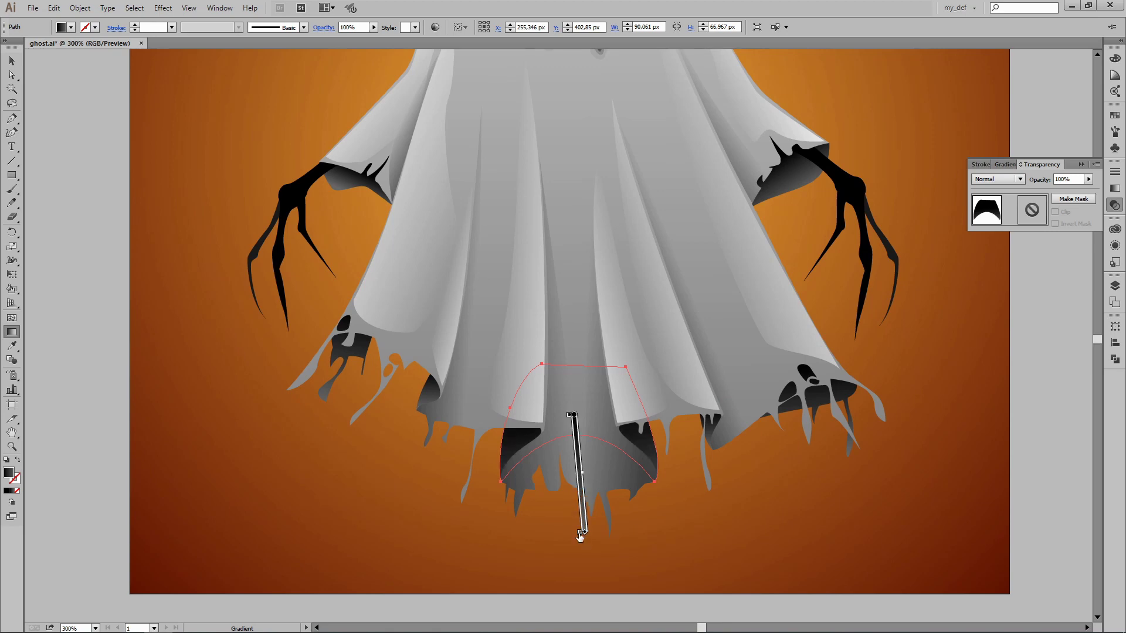
pyautogui.click(432, 396)
pyautogui.press('g')
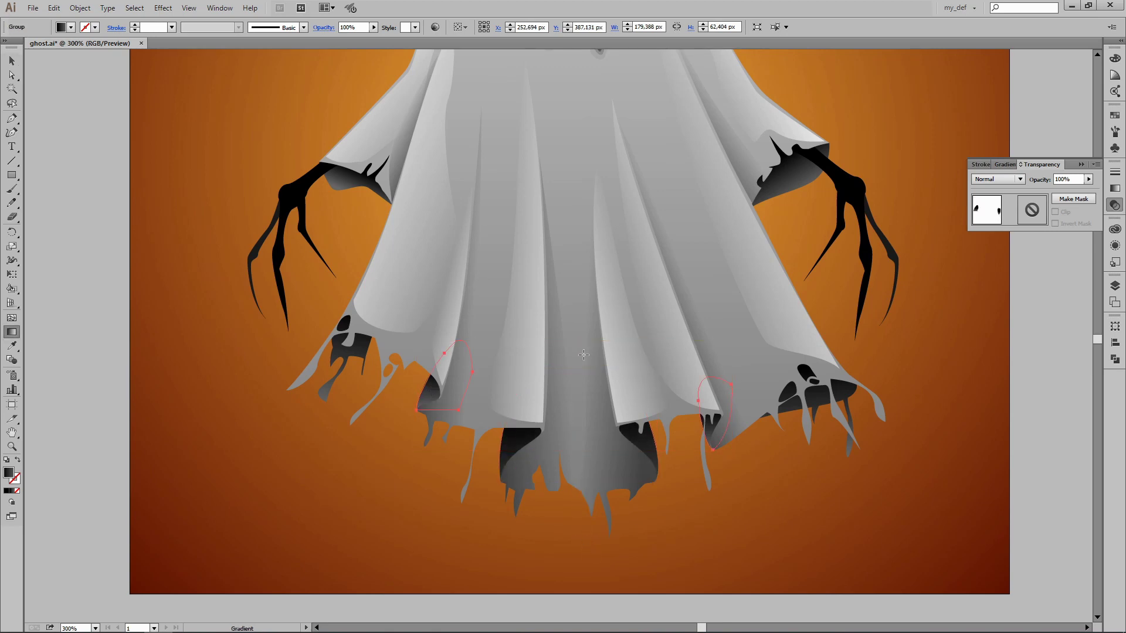
pyautogui.moveTo(584, 354); pyautogui.dragTo(583, 469)
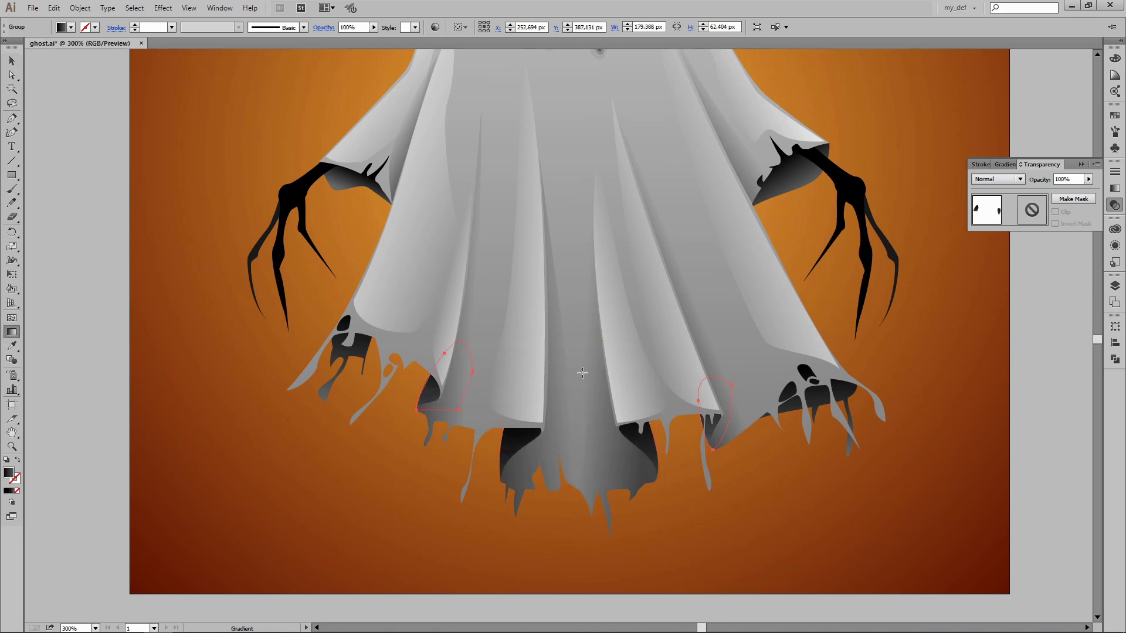
# - Angle the gradients across the left-center hollow and the right-side hem hollow
pyautogui.click(450, 378)
pyautogui.press('g')
pyautogui.moveTo(452, 374); pyautogui.dragTo(425, 438)
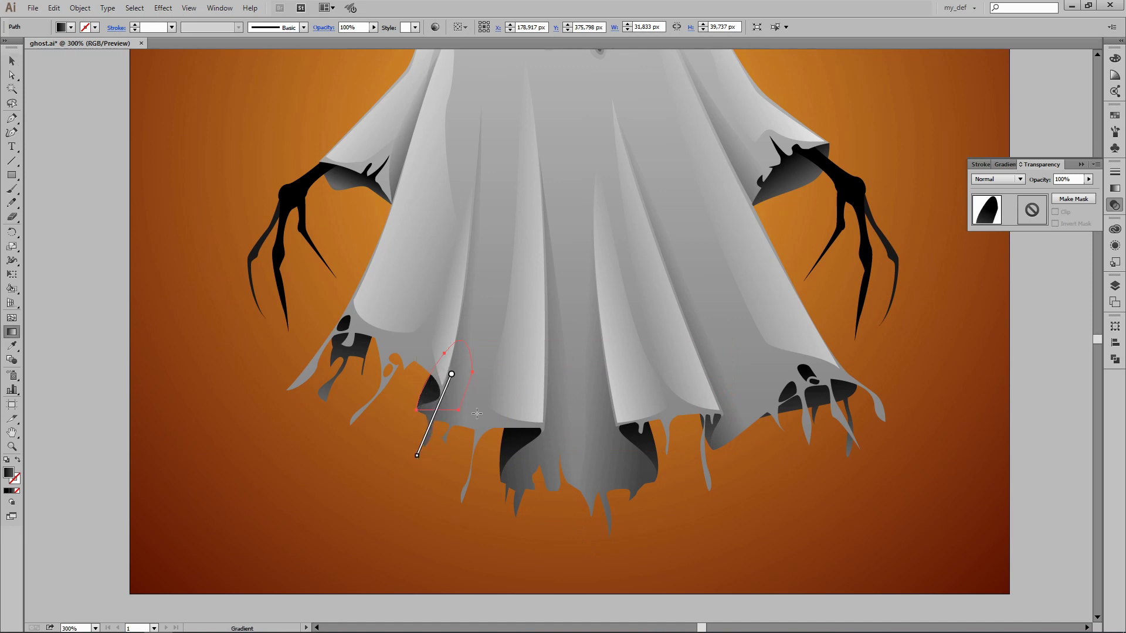
pyautogui.press('v')
pyautogui.click(714, 425)
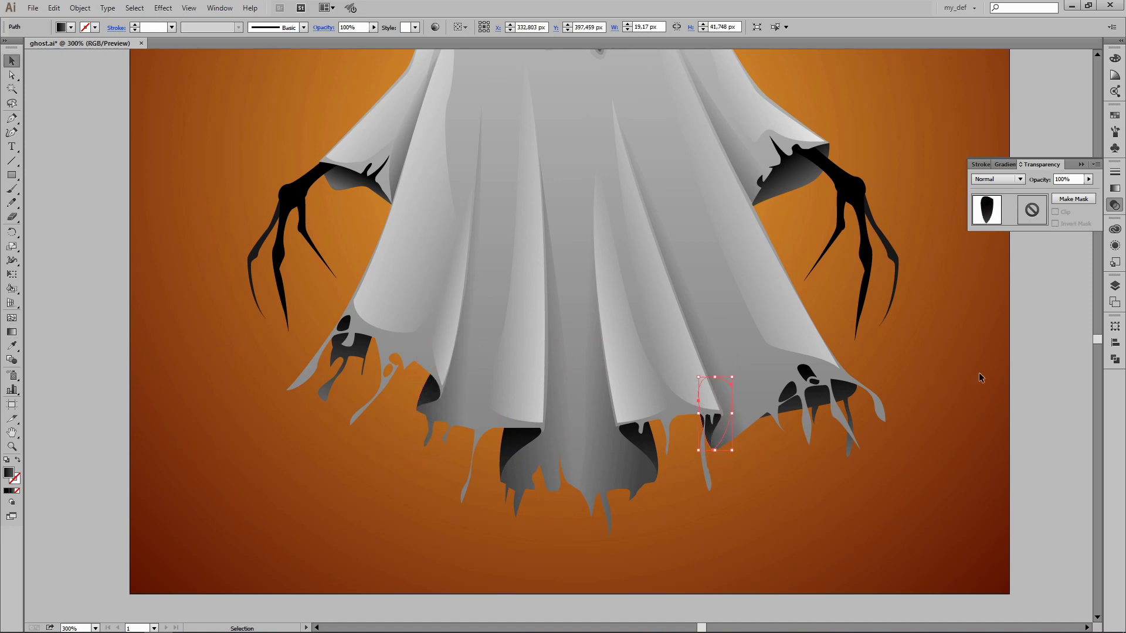
pyautogui.click(815, 404)
pyautogui.click(794, 386)
pyautogui.press('g')
pyautogui.moveTo(796, 368); pyautogui.dragTo(804, 495)
# - Run a downward gradient across the left hem hollow, then deselect and zoom out
pyautogui.keyDown('ctrl'); pyautogui.click(351, 346); pyautogui.keyUp('ctrl')
pyautogui.moveTo(360, 312); pyautogui.dragTo(336, 428)
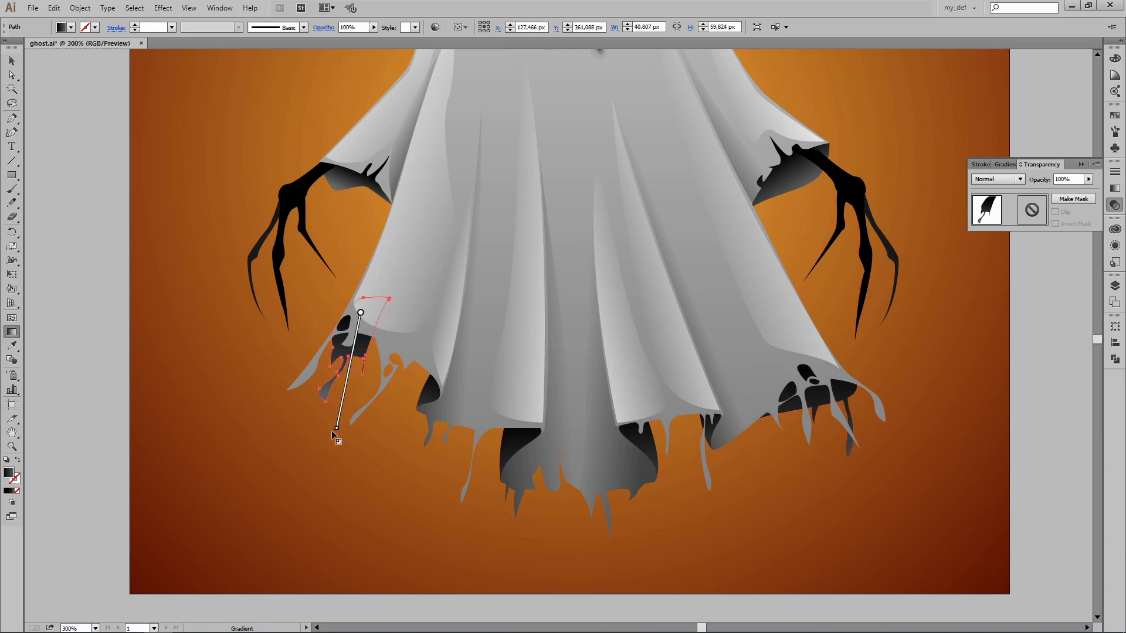
pyautogui.press('v')
pyautogui.hotkey('ctrl', 'shift', 'a')
pyautogui.hotkey('ctrl', '-')
pyautogui.scroll(2, 681, 300)
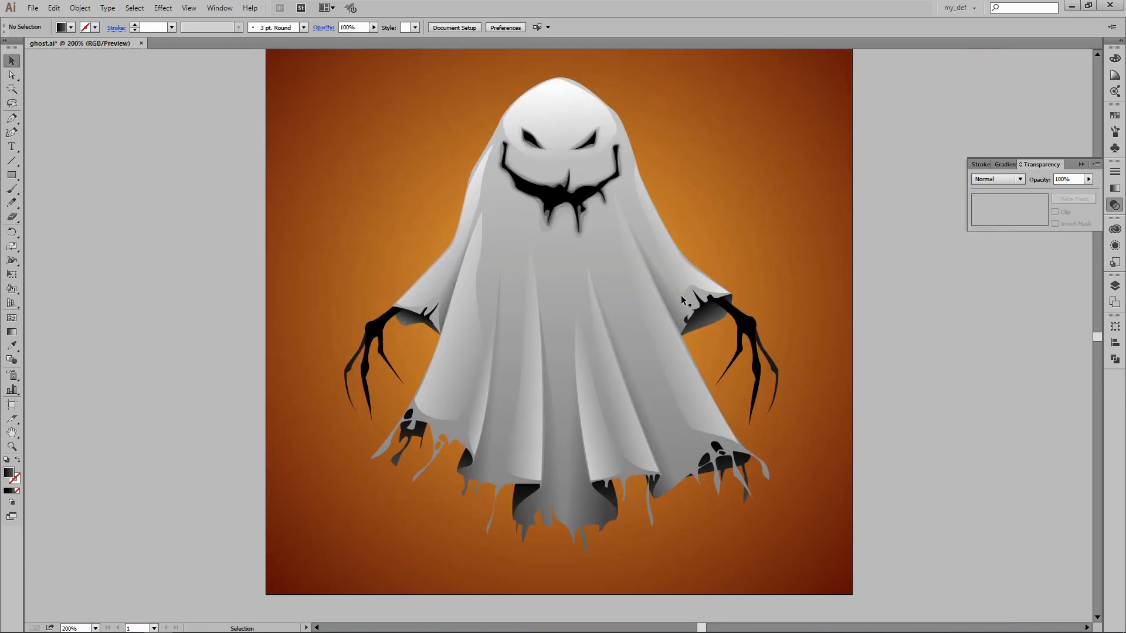
# - Give the right claw hand a grey gradient fill running along the hand
pyautogui.hotkey('ctrl', '+')
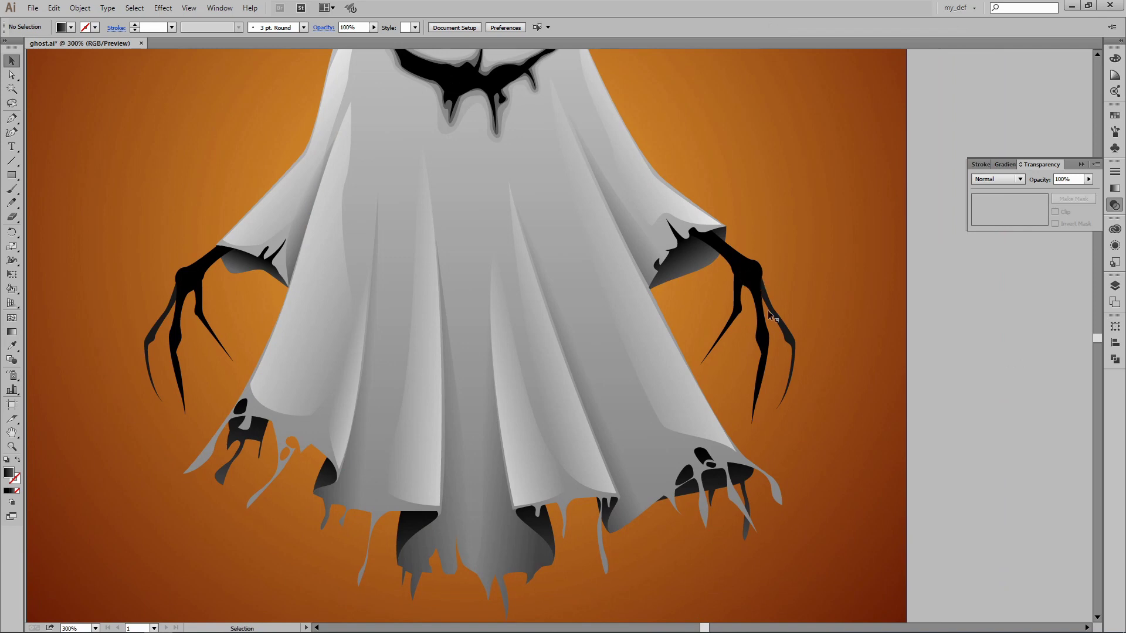
pyautogui.click(768, 339)
pyautogui.keyDown('ctrl'); pyautogui.click(760, 342); pyautogui.keyUp('ctrl')
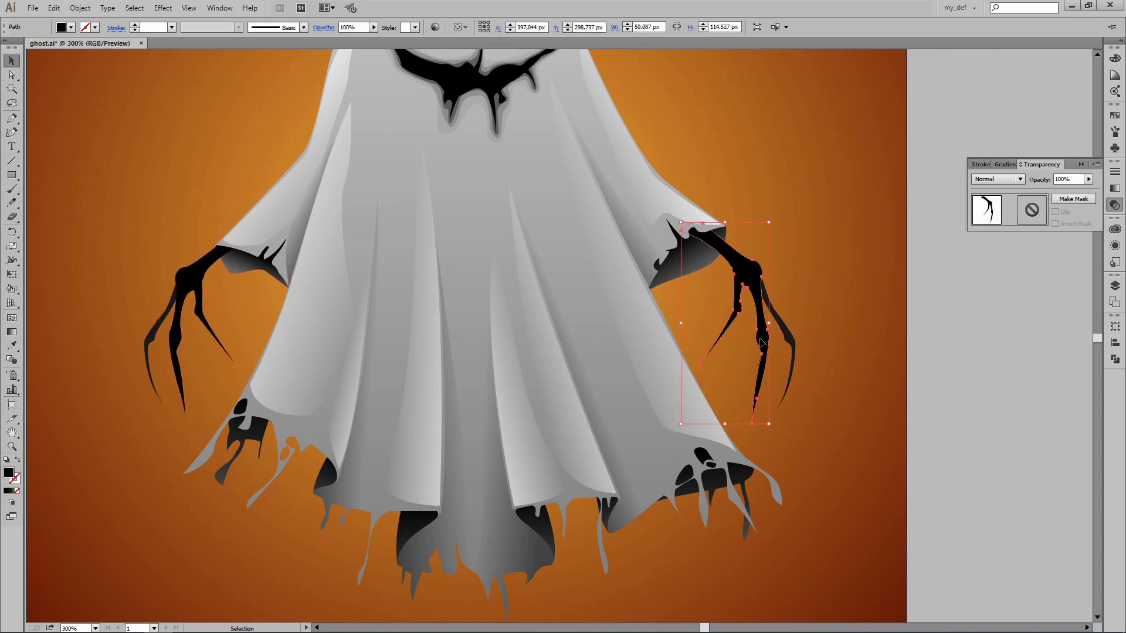
pyautogui.click(685, 245)
pyautogui.press('g')
pyautogui.moveTo(790, 443); pyautogui.dragTo(724, 259)
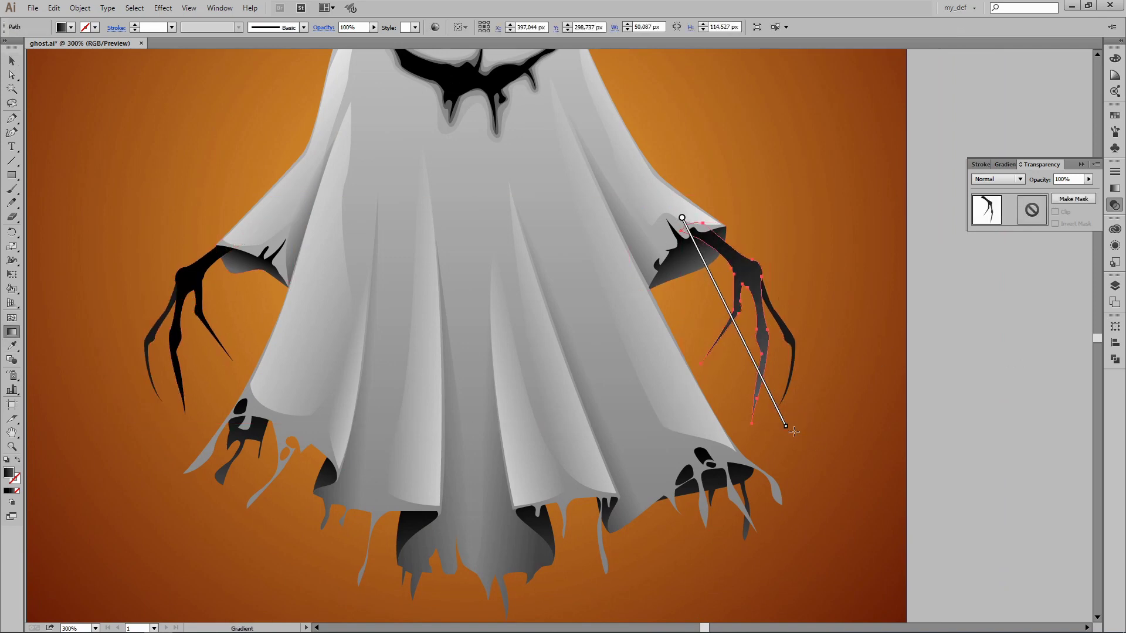
pyautogui.press('v')
pyautogui.click(831, 290)
pyautogui.scroll(1, 831, 290)
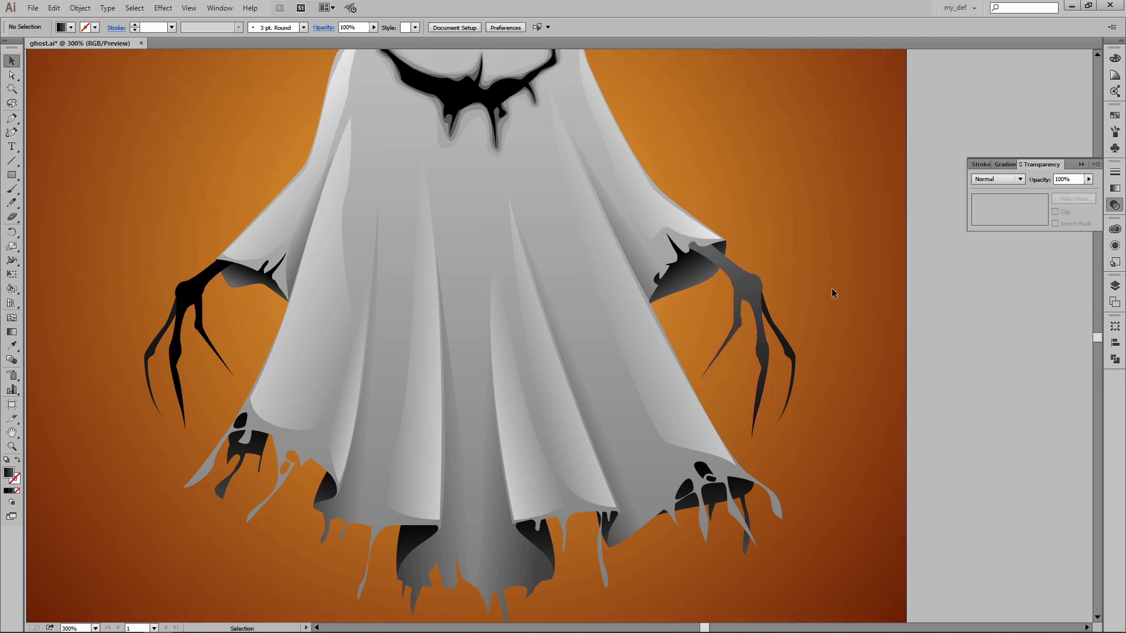
pyautogui.hotkey('ctrl', '-')
# - Redo the right hand's gradient so it runs upward along the claw
pyautogui.moveTo(789, 453); pyautogui.dragTo(664, 196)
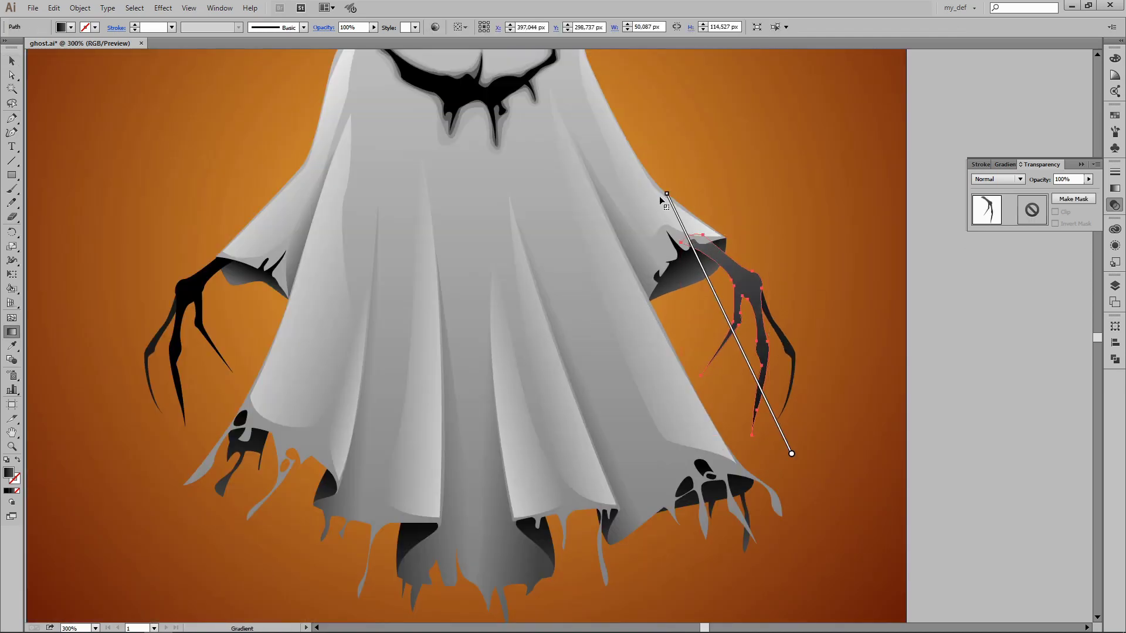
pyautogui.press('v')
pyautogui.click(806, 347)
pyautogui.scroll(1, 780, 317)
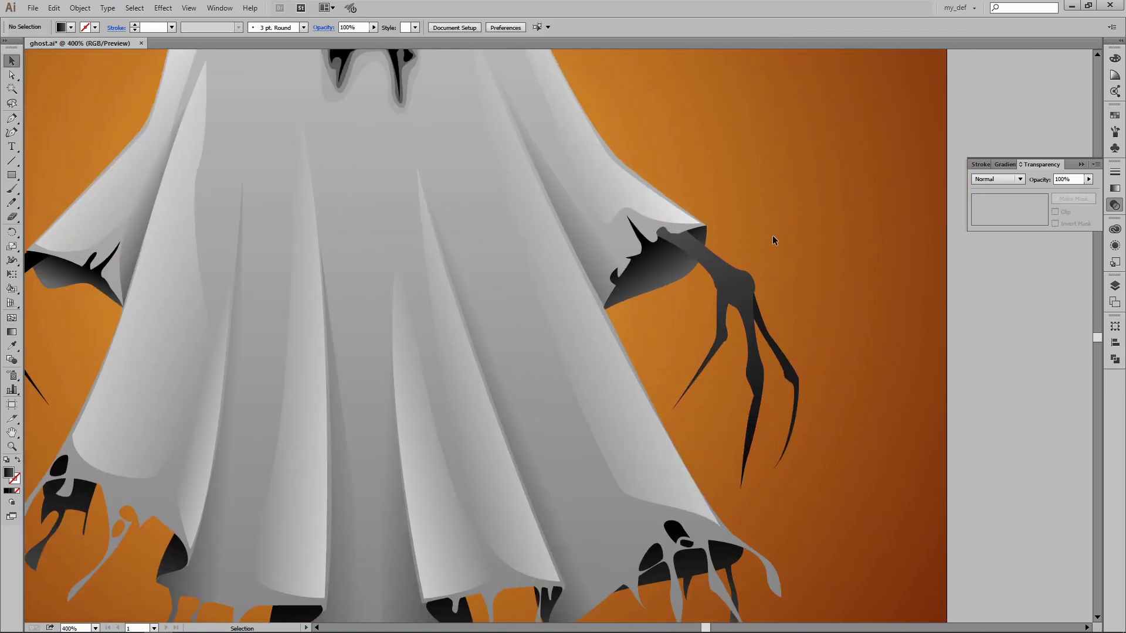
pyautogui.click(699, 242)
pyautogui.hotkey('ctrl', 'z')
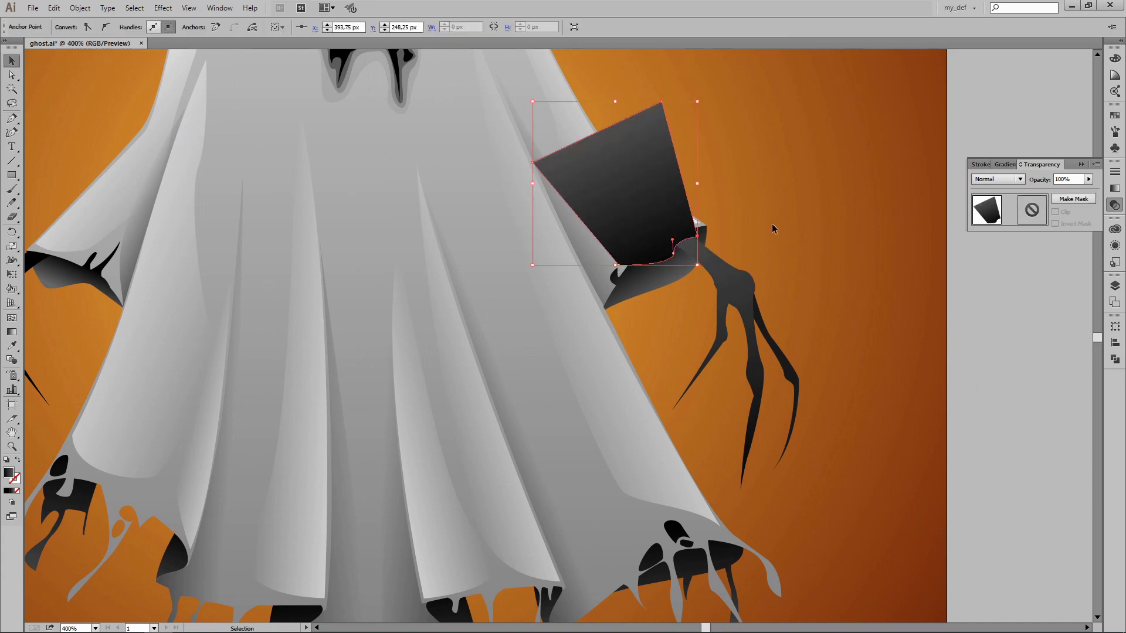
# - Trim a right cuff piece with Pathfinder Intersect and fill it solid black
pyautogui.click(729, 293)
pyautogui.press('v')
pyautogui.keyDown('shift'); pyautogui.click(645, 176); pyautogui.keyUp('shift')
pyautogui.click(1115, 359)
pyautogui.click(999, 343)
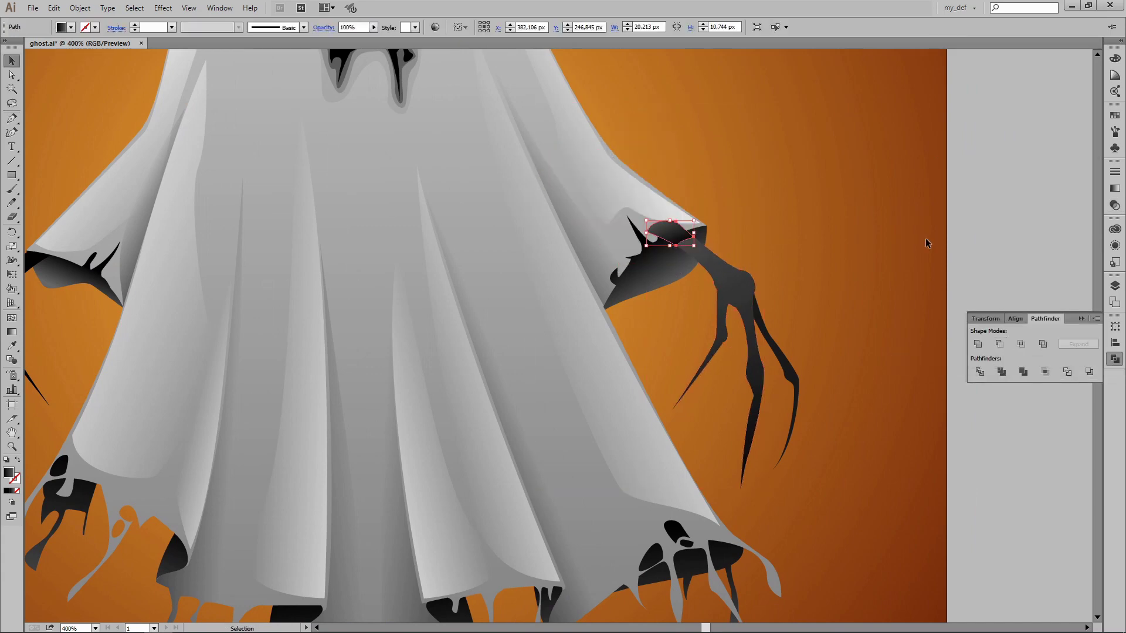
pyautogui.click(927, 244)
pyautogui.click(678, 239)
pyautogui.click(70, 27)
pyautogui.click(17, 59)
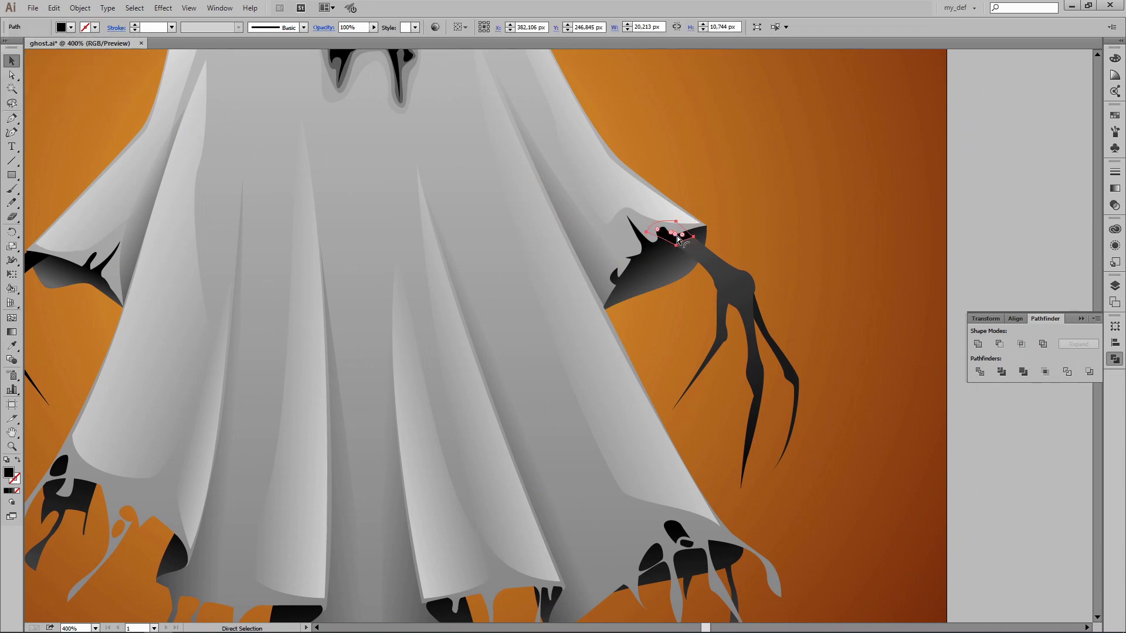
# - Shade the right cuff piece with a gradient so it blends into the sleeve
pyautogui.hotkey('ctrl', '+')
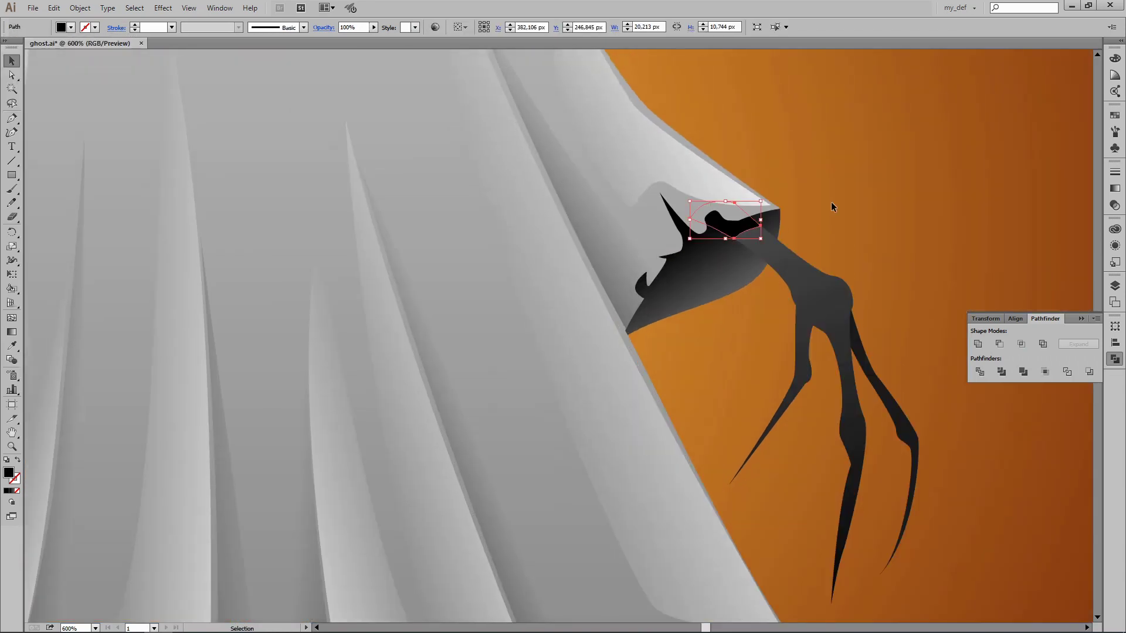
pyautogui.click(729, 264)
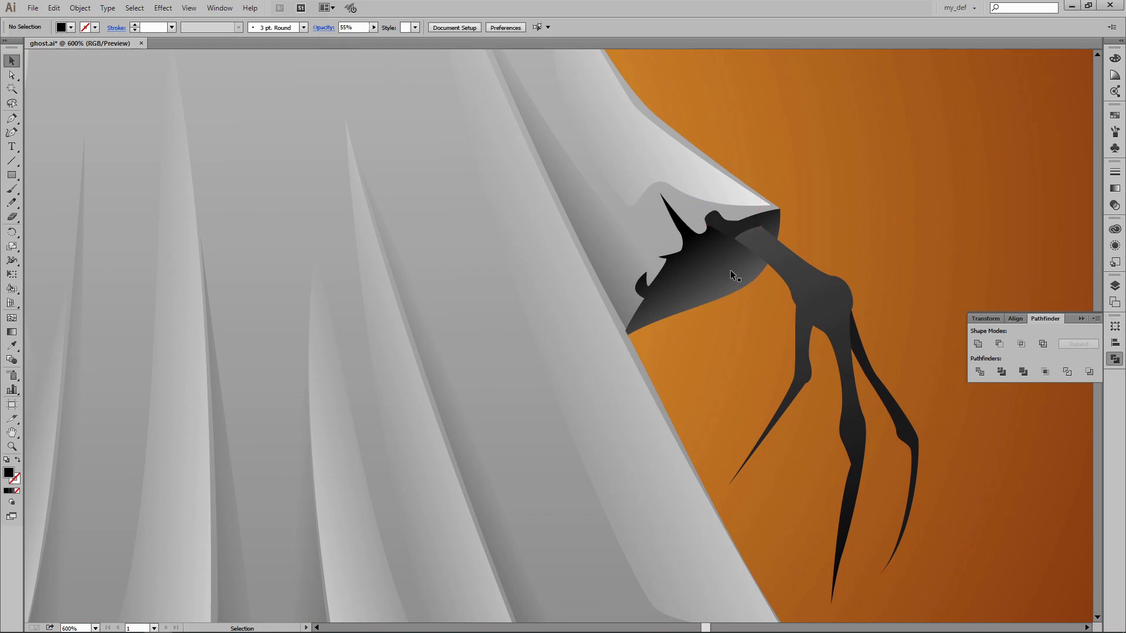
pyautogui.press('g')
pyautogui.moveTo(667, 244); pyautogui.dragTo(746, 377)
pyautogui.press('v')
pyautogui.click(868, 205)
pyautogui.hotkey('ctrl', '-')
pyautogui.hotkey('ctrl', '-')
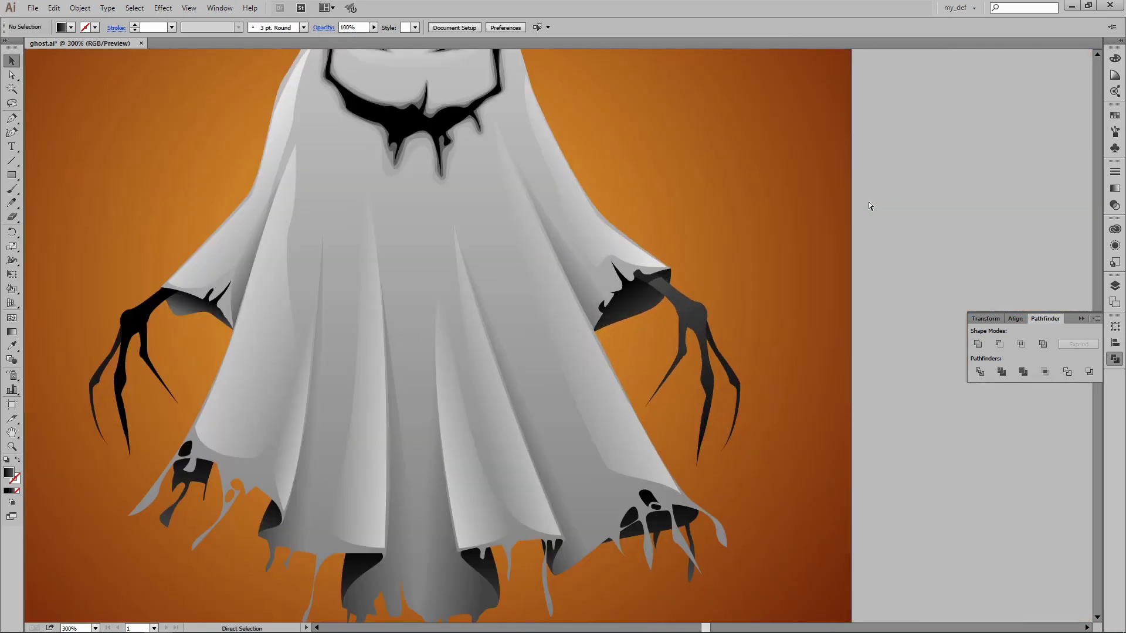
pyautogui.hotkey('ctrl', '+')
# - Apply gradients across the left cuff and along the left claw hand
pyautogui.click(199, 267)
pyautogui.press('g')
pyautogui.moveTo(231, 262); pyautogui.dragTo(207, 319)
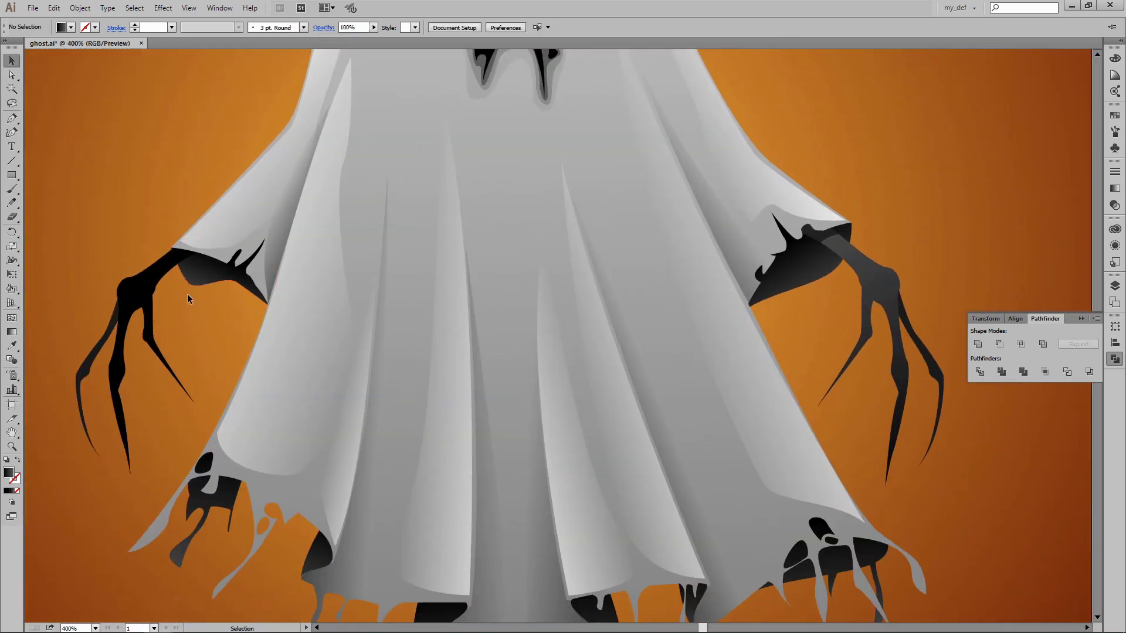
pyautogui.press('v')
pyautogui.click(134, 322)
pyautogui.press('g')
pyautogui.moveTo(126, 463); pyautogui.dragTo(240, 237)
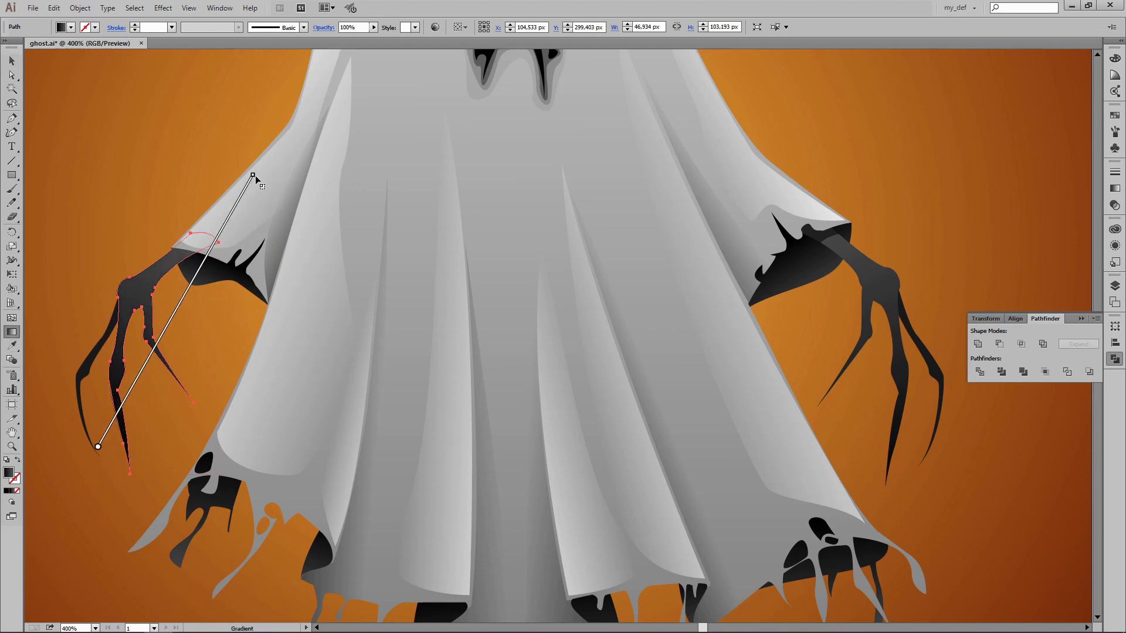
pyautogui.press('v')
pyautogui.click(196, 322)
pyautogui.moveTo(257, 331); pyautogui.dragTo(405, 287)
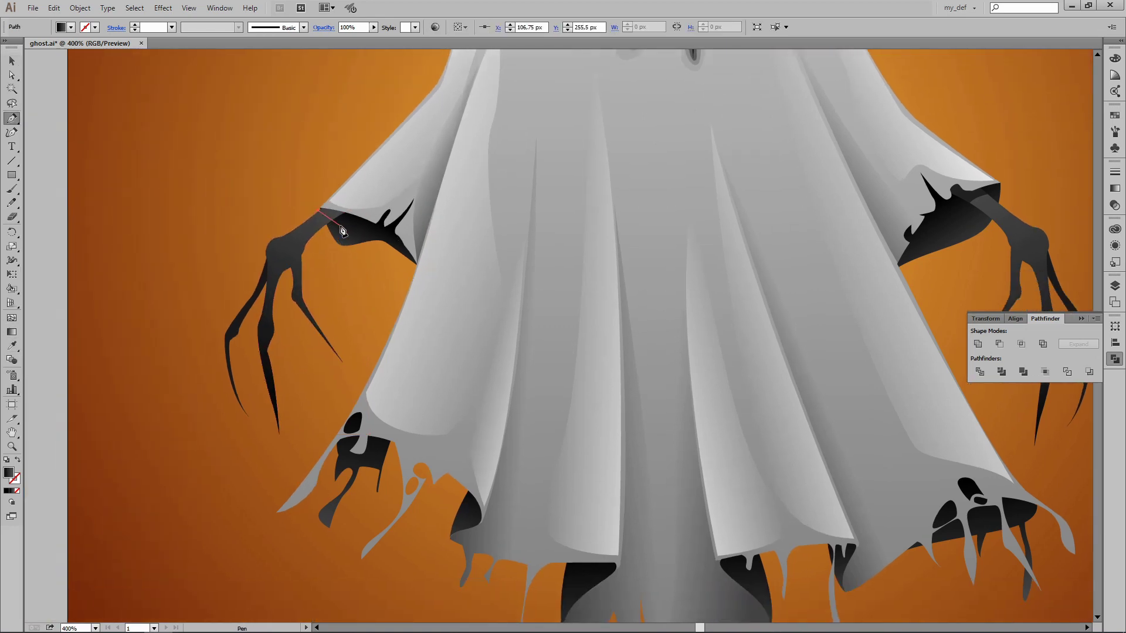
# - Intersect a triangle with the left hand to form a cuff piece with the cloth's fill
pyautogui.click(319, 210)
pyautogui.click(448, 160)
pyautogui.click(358, 89)
pyautogui.press('v')
pyautogui.click(296, 241)
pyautogui.press('v')
pyautogui.keyDown('shift'); pyautogui.click(382, 141); pyautogui.keyUp('shift')
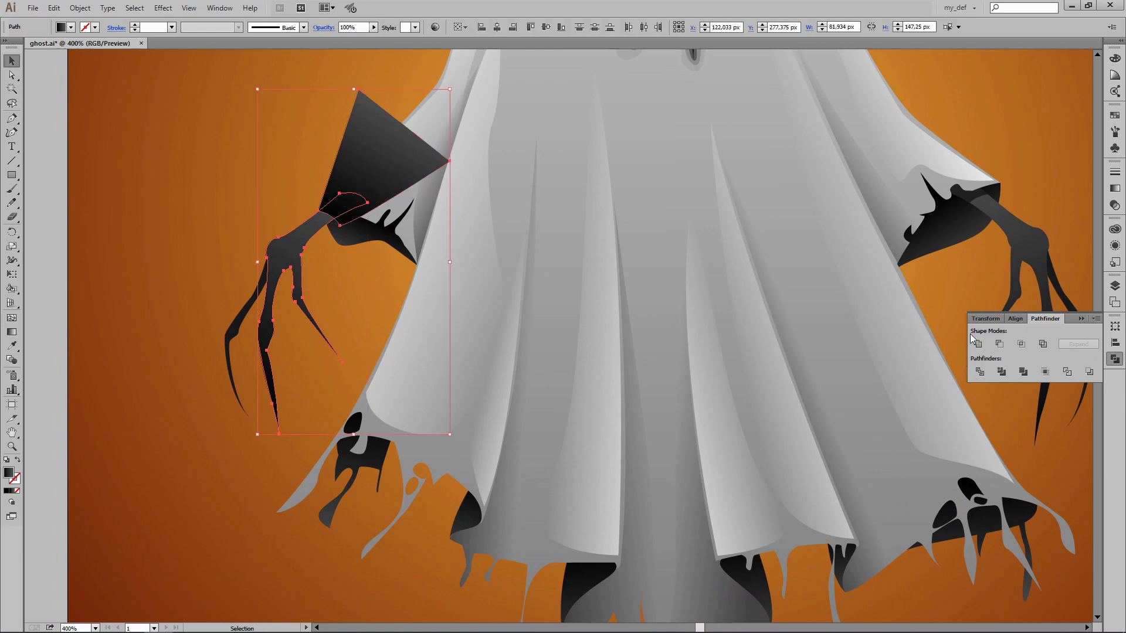
pyautogui.hotkey('ctrl', '7')
pyautogui.click(380, 183)
pyautogui.press('v')
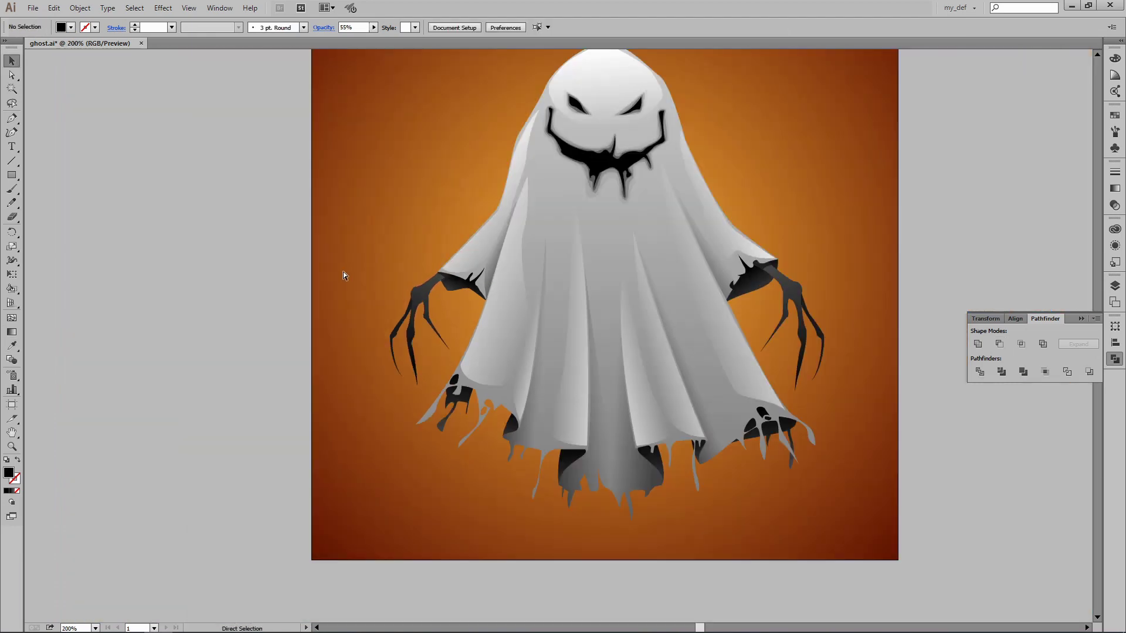
# - Run a gradient along the outer left finger
pyautogui.click(261, 276)
pyautogui.press('i')
pyautogui.moveTo(226, 407); pyautogui.dragTo(311, 112)
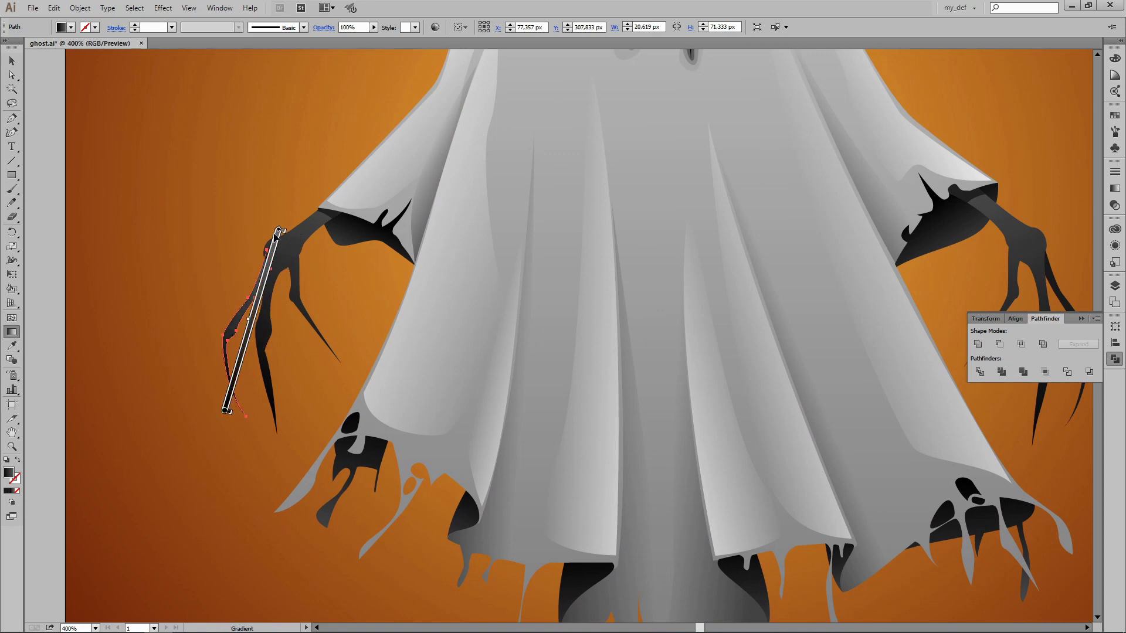
pyautogui.press('v')
pyautogui.hotkey('ctrl', 'shift', 'a')
# - Eyedropper the left finger's gradient onto the right hand's outer finger
pyautogui.click(239, 319)
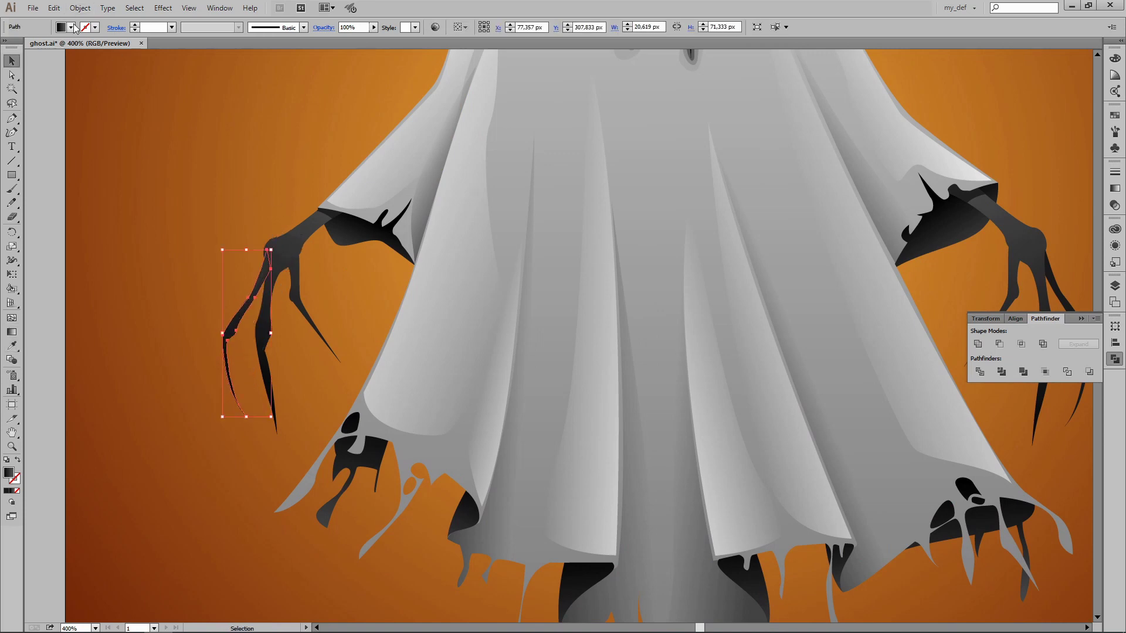
pyautogui.hscroll(5, 301, 157)
pyautogui.press('i')
pyautogui.click(52, 265)
pyautogui.press('v')
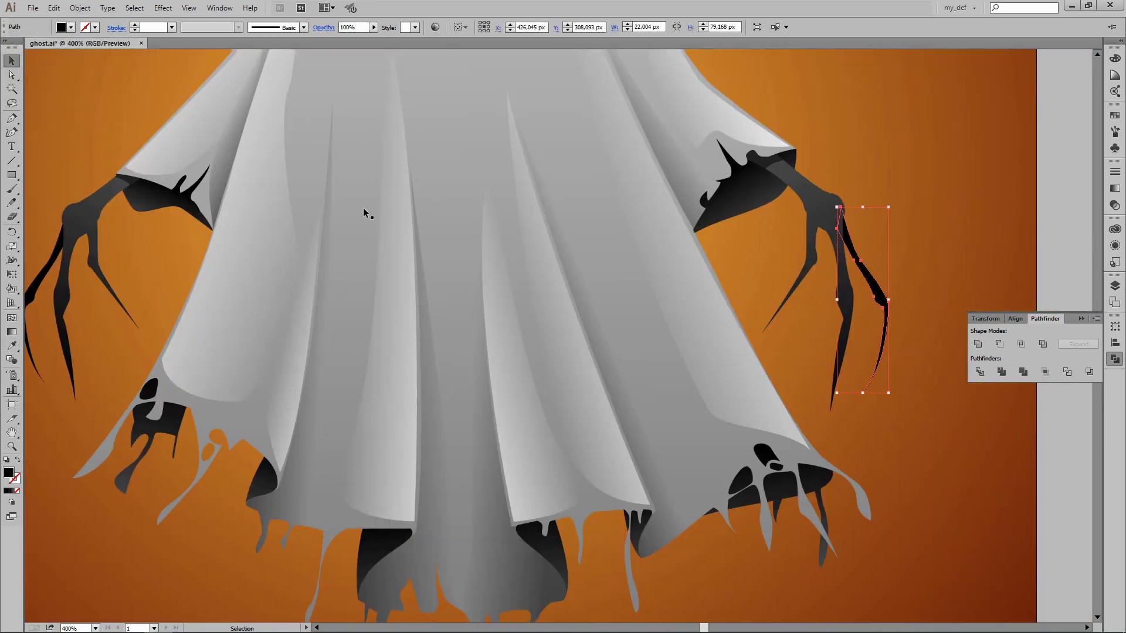
pyautogui.hotkey('ctrl', 'shift', 'a')
pyautogui.hotkey('ctrl', '-')
pyautogui.hotkey('ctrl', '-')
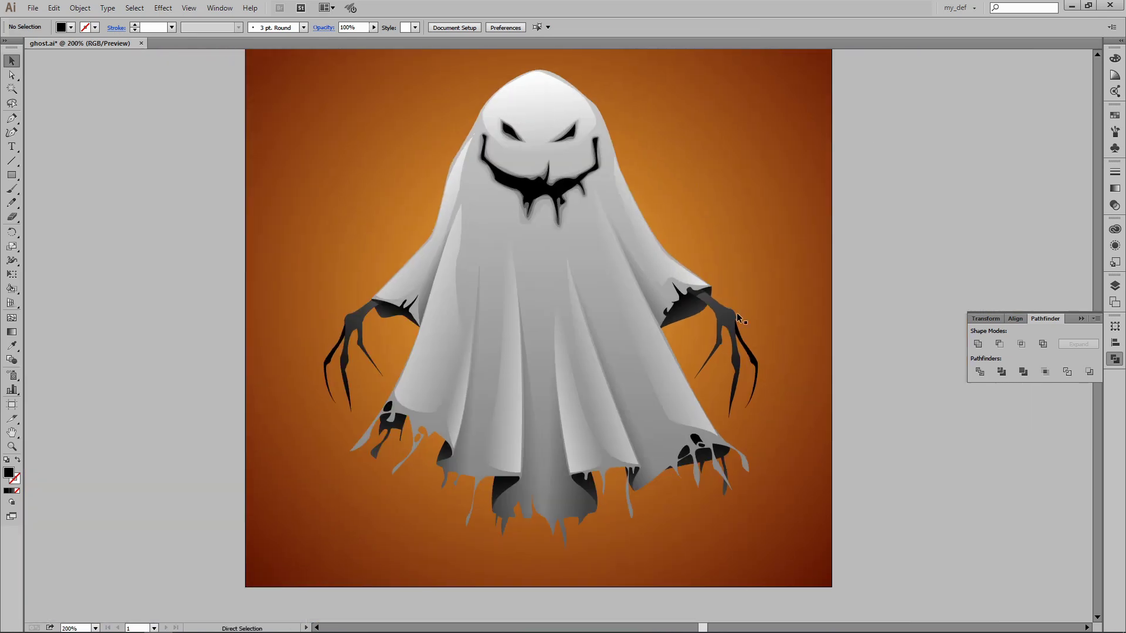
pyautogui.hotkey('ctrl', '+')
pyautogui.hotkey('ctrl', '+')
pyautogui.hotkey('ctrl', '+')
pyautogui.hscroll(-5, 528, 294)
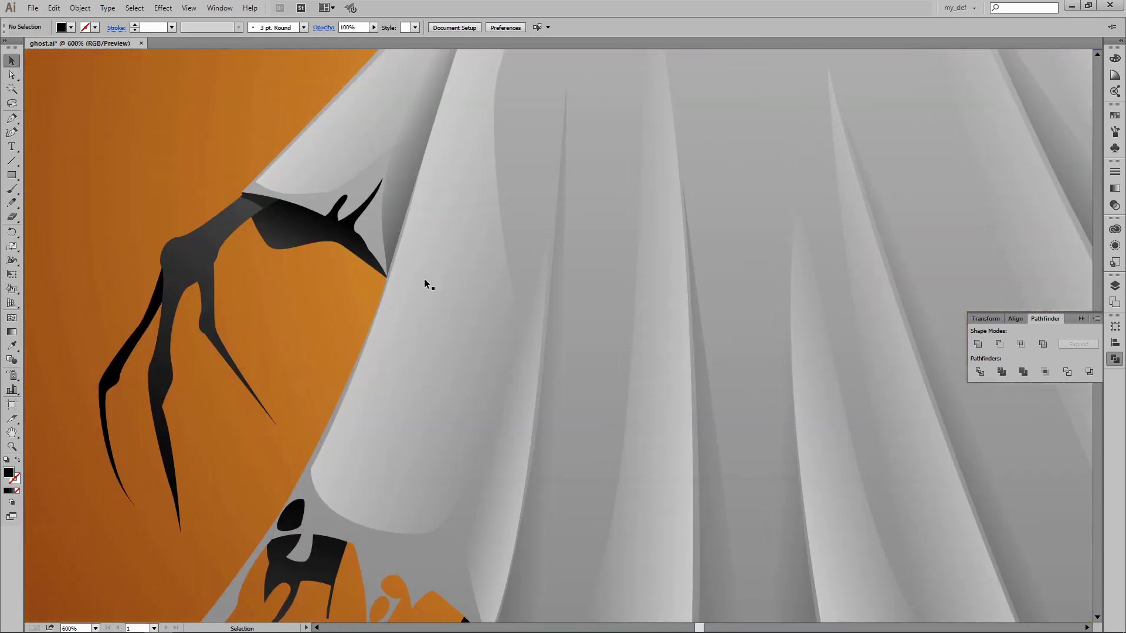
# - Pen-draw a highlight shape along the left claw arm
pyautogui.click(244, 200)
pyautogui.click(202, 230)
pyautogui.click(170, 251)
pyautogui.moveTo(157, 373); pyautogui.dragTo(158, 353)
pyautogui.moveTo(183, 275); pyautogui.dragTo(209, 245)
pyautogui.click(202, 277)
pyautogui.click(208, 319)
pyautogui.click(244, 200)
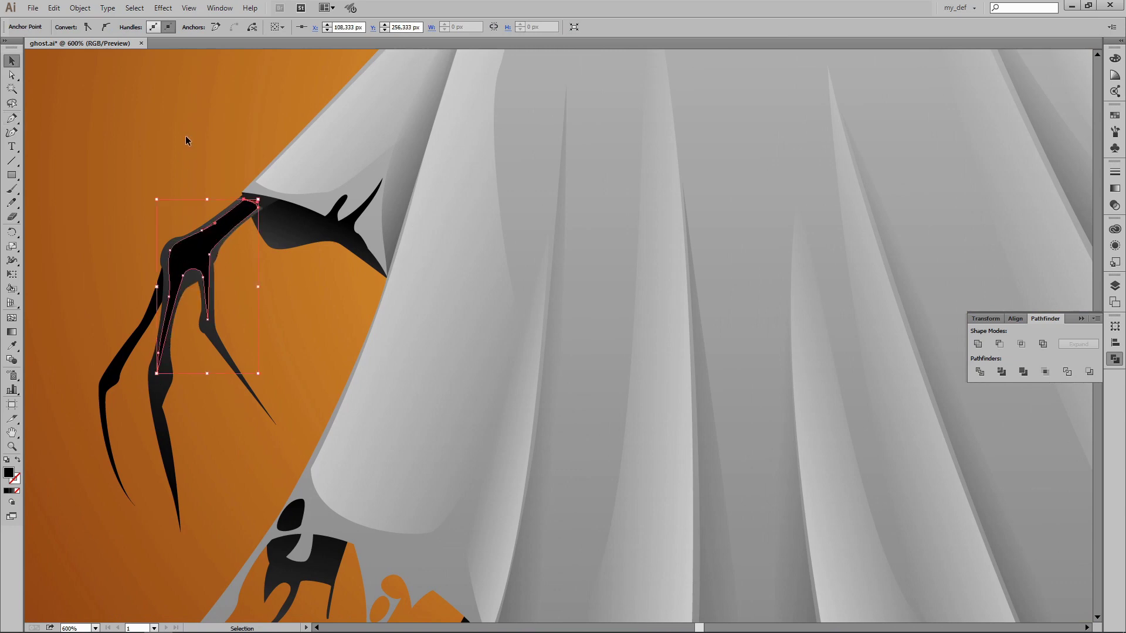
# - Fill the left arm highlight with a light grey-white gradient, Screen blend at 23% opacity
pyautogui.press('i')
pyautogui.click(173, 264)
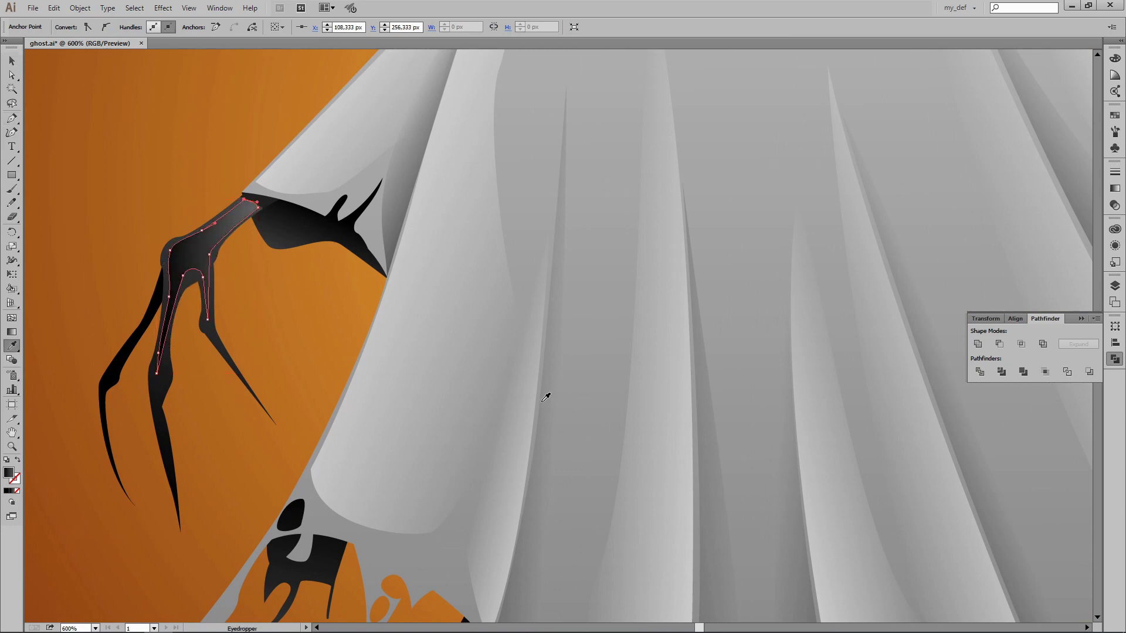
pyautogui.click(411, 305)
pyautogui.hotkey('ctrl', 'shift', 'F10')
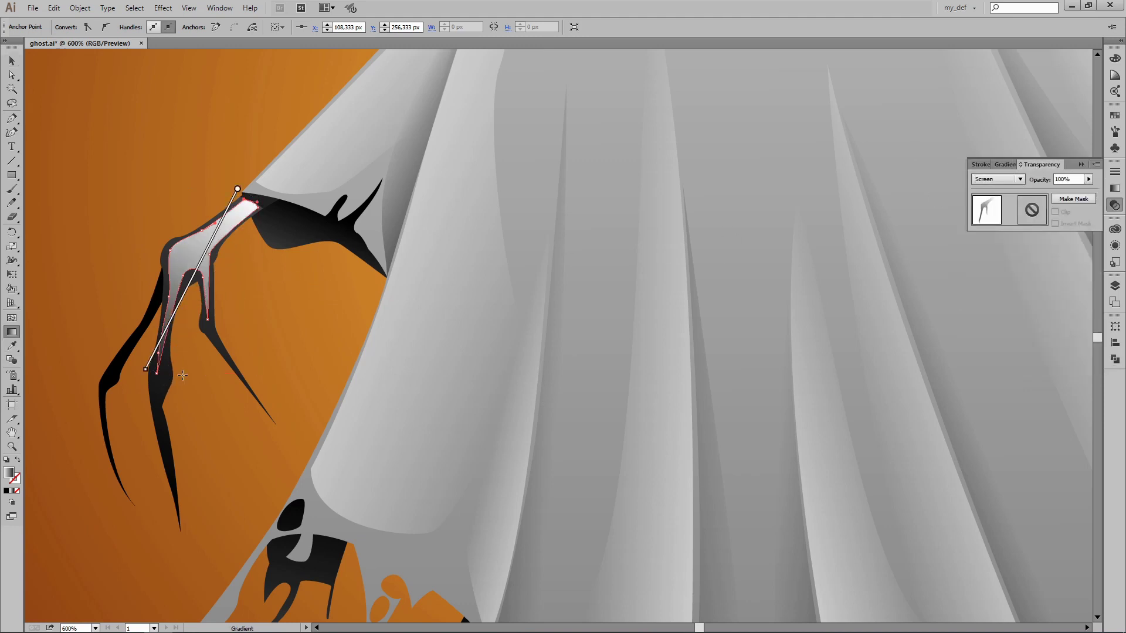
pyautogui.press('v')
pyautogui.click(1002, 164)
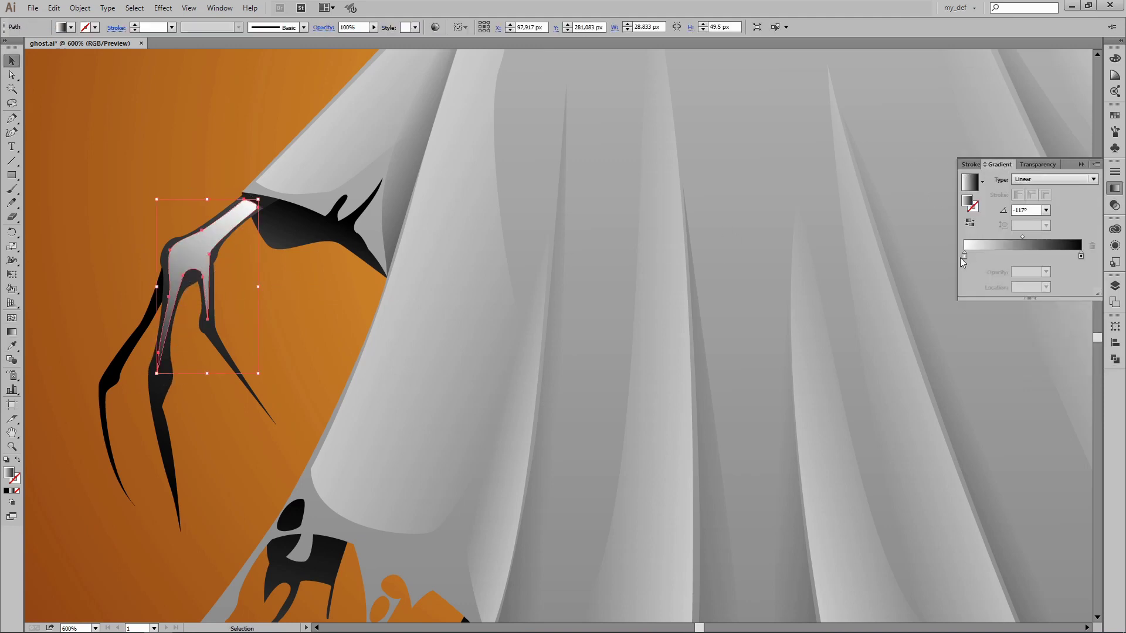
pyautogui.write('23')
pyautogui.press('Return')
pyautogui.click(245, 90)
# - Inspect an anchor point on the left arm highlight
pyautogui.hotkey('ctrl', '-')
pyautogui.hotkey('ctrl', '-')
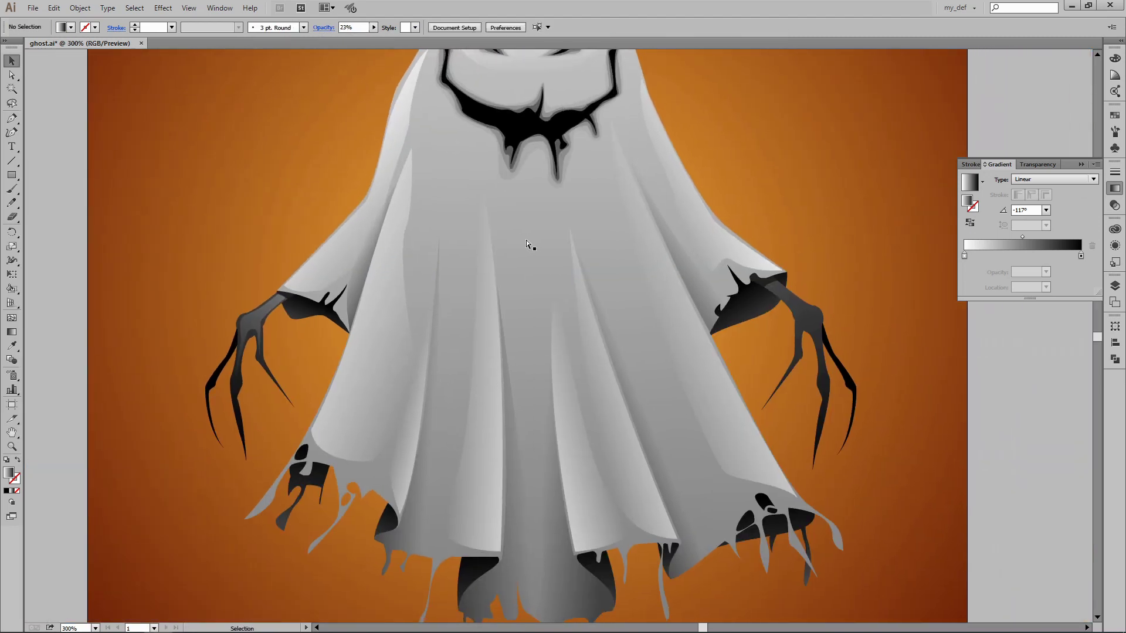
pyautogui.hotkey('ctrl', '+')
pyautogui.hotkey('ctrl', '+')
pyautogui.press('a')
pyautogui.click(396, 313)
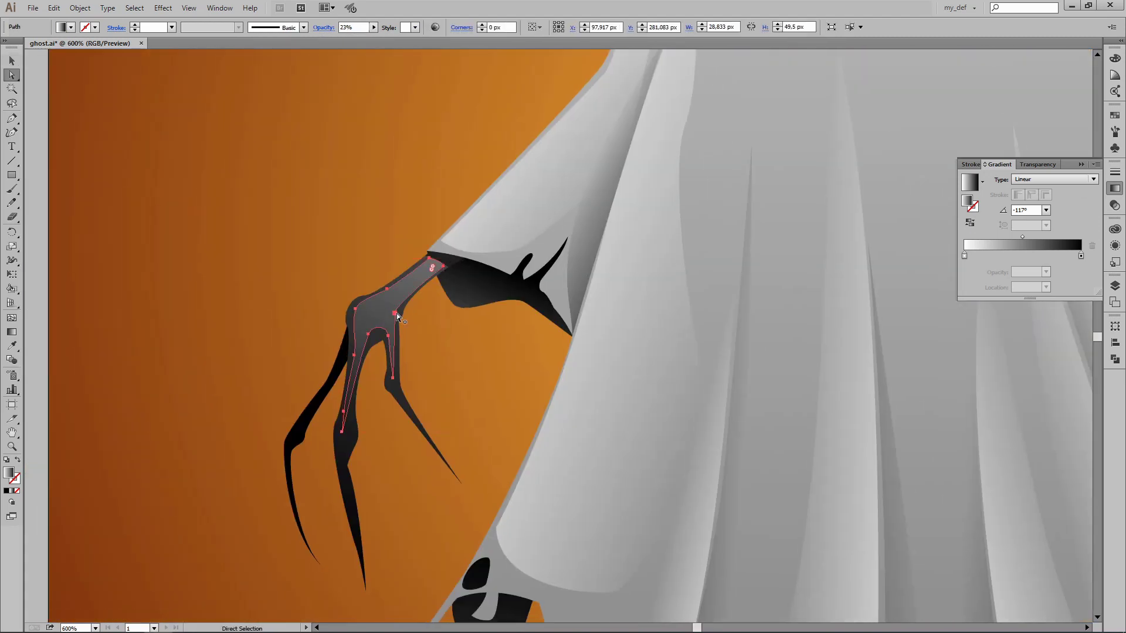
pyautogui.hscroll(10, 438, 349)
# - Pen-draw a matching highlight shape down the right claw arm
pyautogui.press('p')
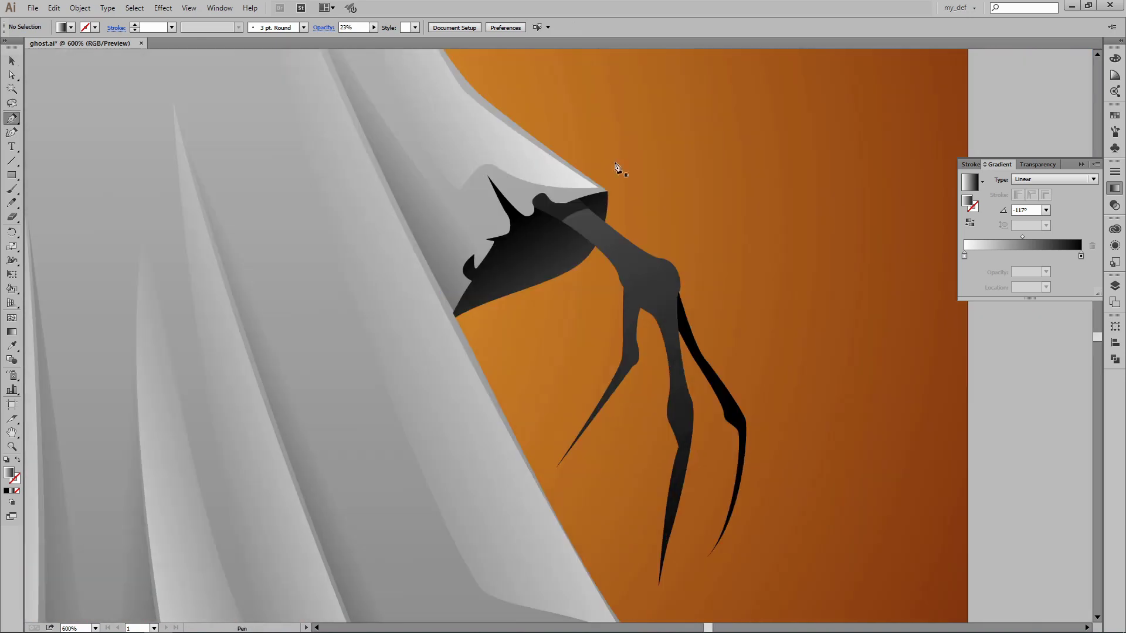
pyautogui.click(571, 218)
pyautogui.moveTo(598, 220); pyautogui.dragTo(628, 260)
pyautogui.click(649, 258)
pyautogui.click(673, 284)
pyautogui.click(685, 408)
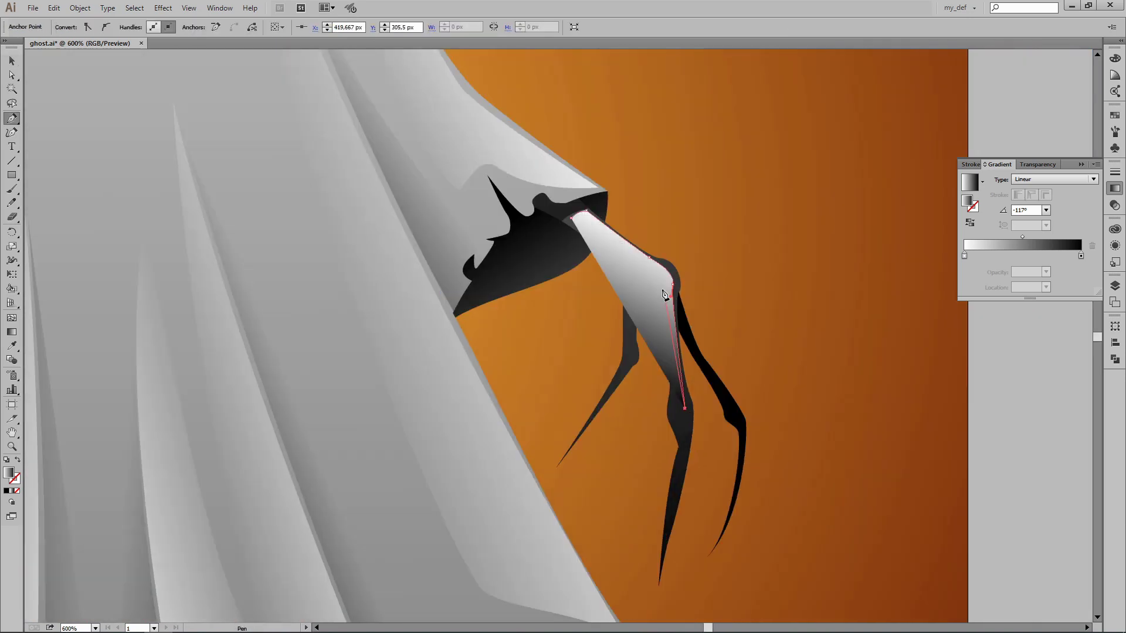
pyautogui.click(658, 314)
pyautogui.click(633, 352)
pyautogui.click(626, 285)
pyautogui.click(572, 220)
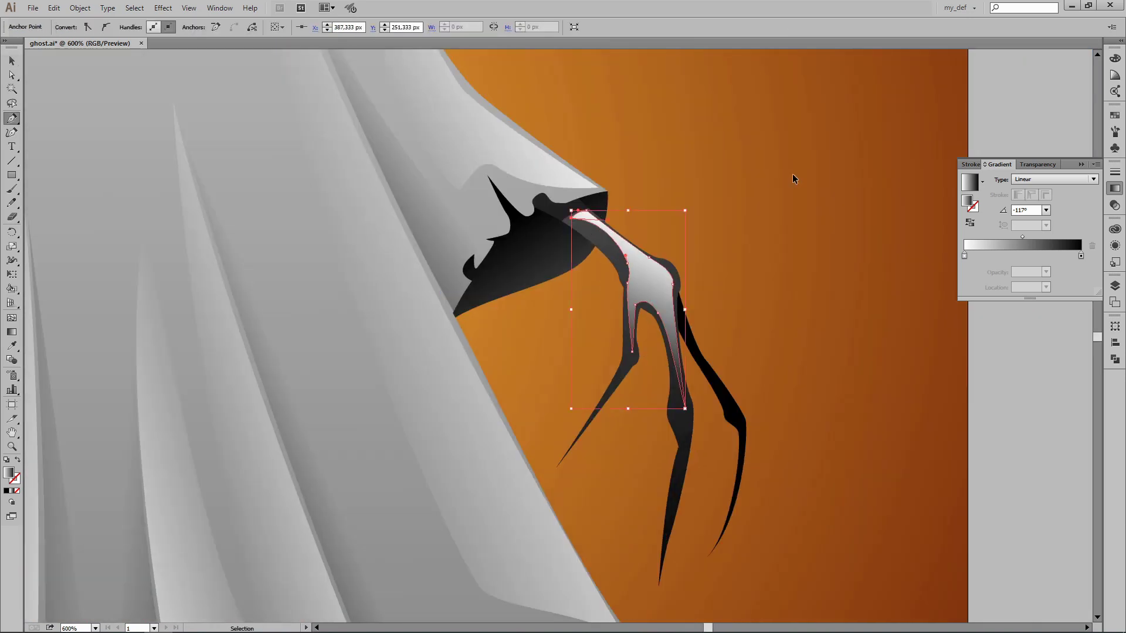
# - Eyedropper the left highlight's style onto the right one and set its gradient direction
pyautogui.hotkey('ctrl', '-')
pyautogui.hotkey('ctrl', '-')
pyautogui.click(158, 305)
pyautogui.press('g')
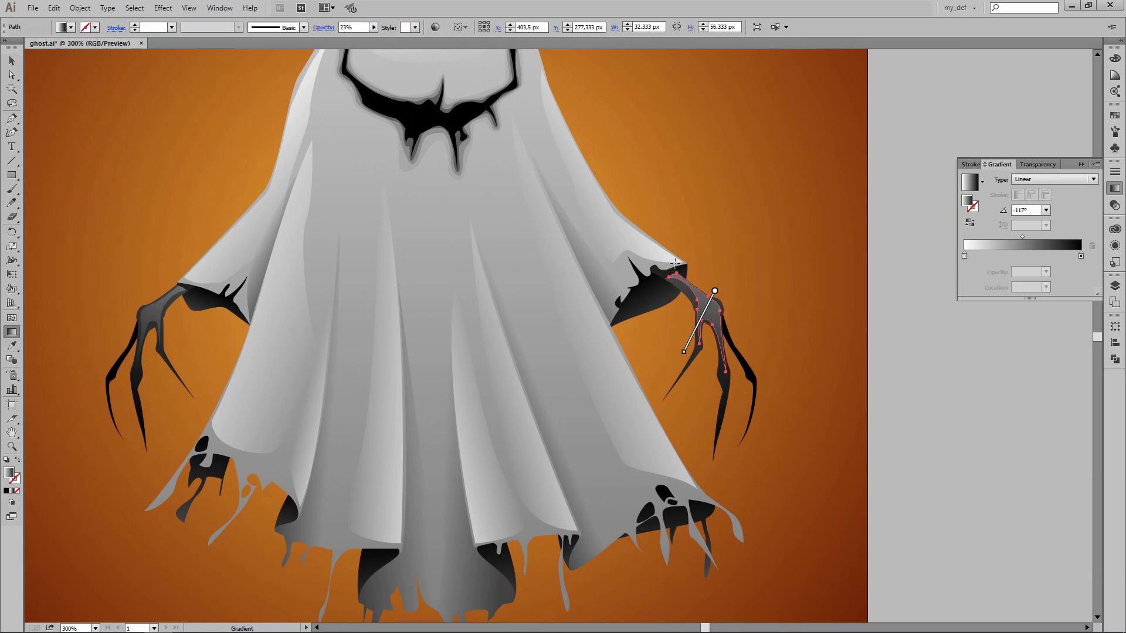
pyautogui.moveTo(712, 293); pyautogui.dragTo(728, 363)
pyautogui.press('v')
pyautogui.moveTo(564, 329); pyautogui.dragTo(664, 317)
# - Review the face highlight and the whole ghost artwork
pyautogui.scroll(-2, 664, 311)
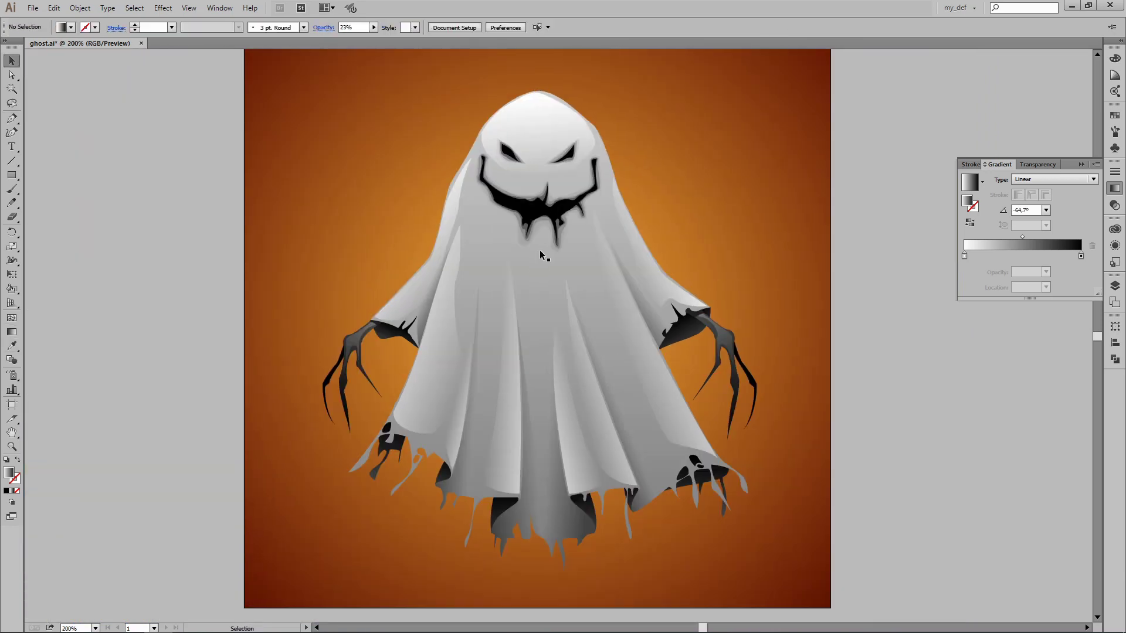
pyautogui.scroll(2, 540, 250)
pyautogui.click(499, 176)
pyautogui.click(735, 228)
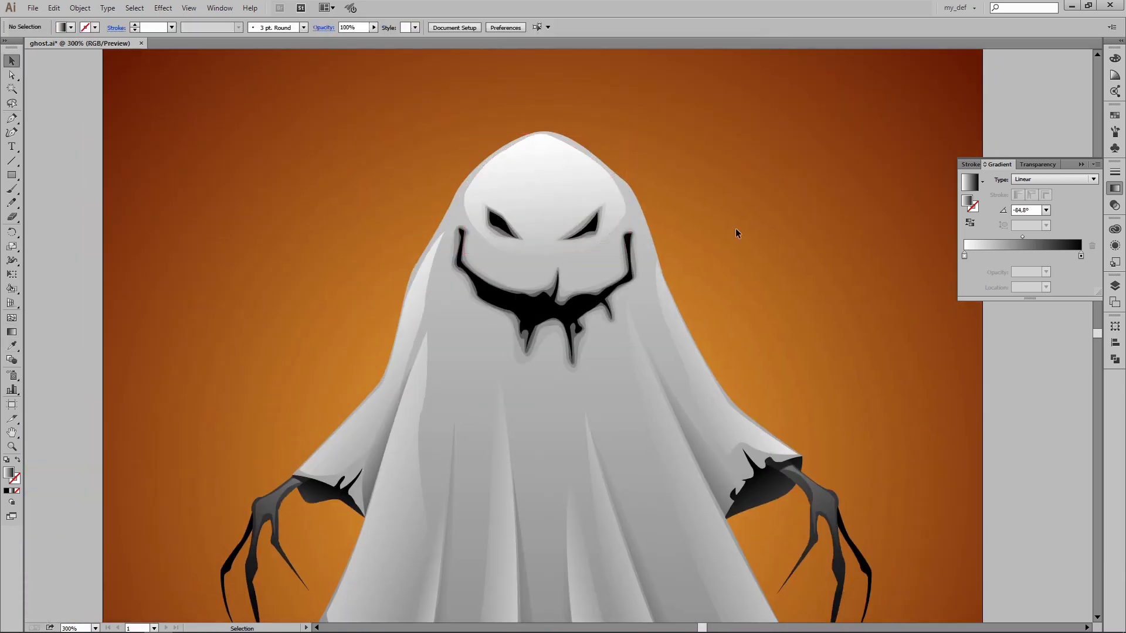
pyautogui.hotkey('ctrl', '-')
pyautogui.scroll(-2, 621, 273)
pyautogui.moveTo(622, 272); pyautogui.dragTo(626, 261)
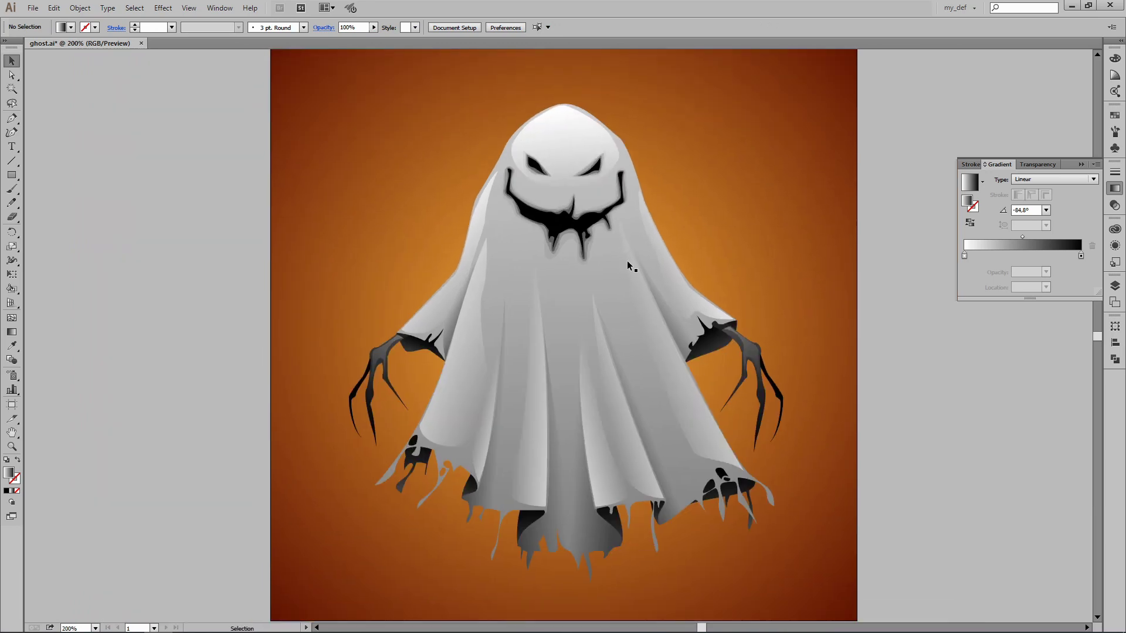
pyautogui.hotkey('ctrl', '-')
pyautogui.moveTo(824, 139); pyautogui.dragTo(326, 523)
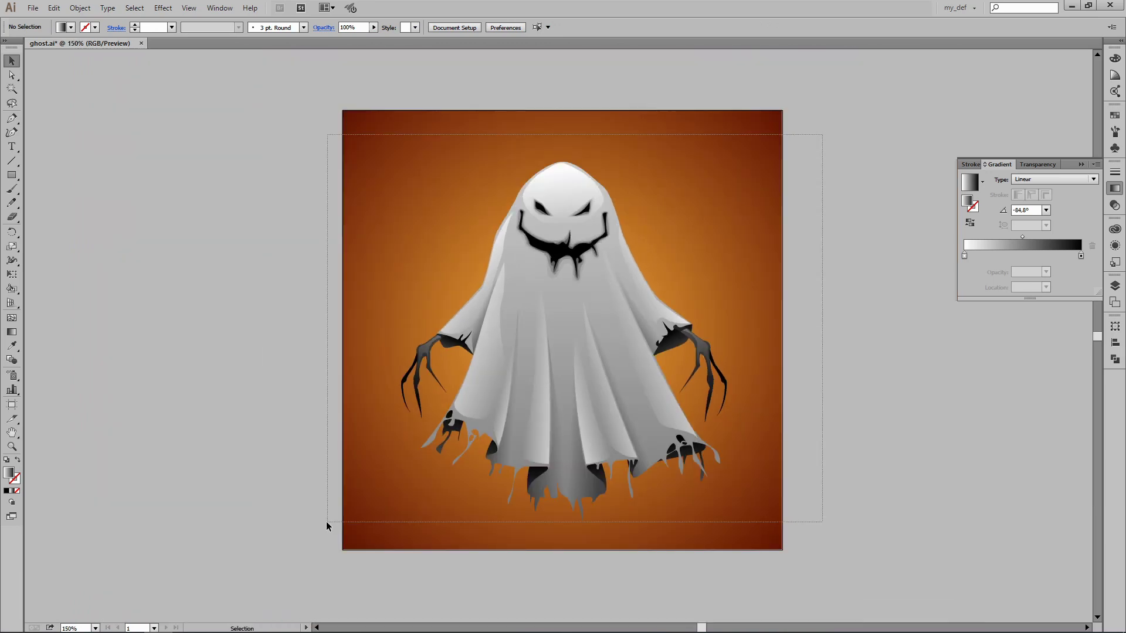
pyautogui.click(818, 259)
pyautogui.hotkey('ctrl', '+')
pyautogui.hotkey('ctrl', '+')
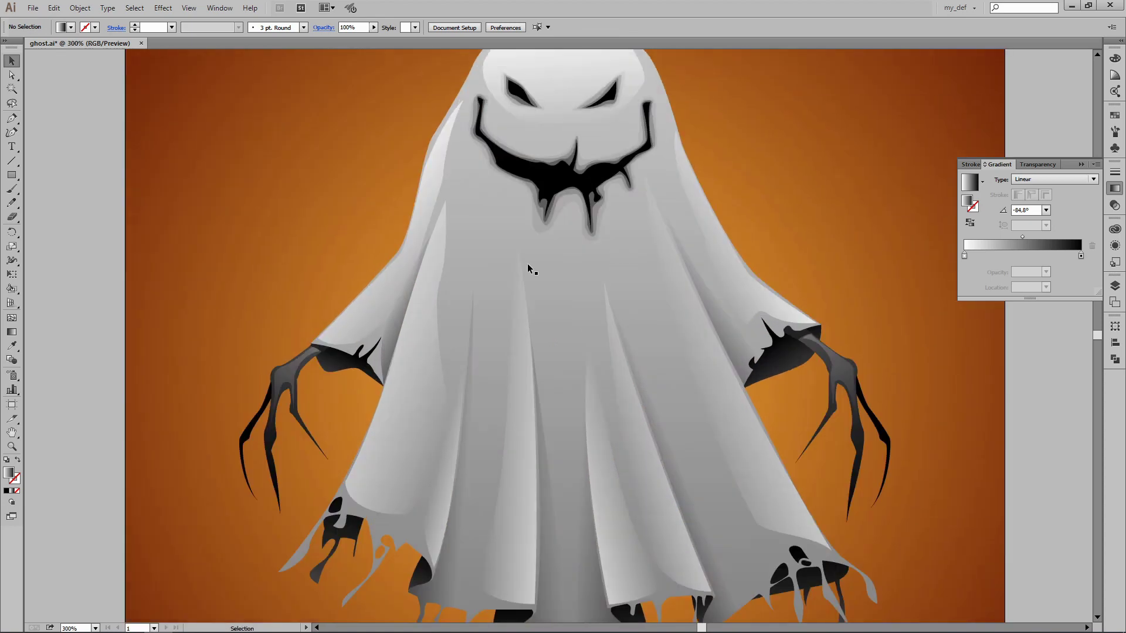
# - Inspect the left shoulder highlight's anchors and the right arm highlight
pyautogui.press('a')
pyautogui.moveTo(466, 98); pyautogui.dragTo(355, 368)
pyautogui.click(406, 257)
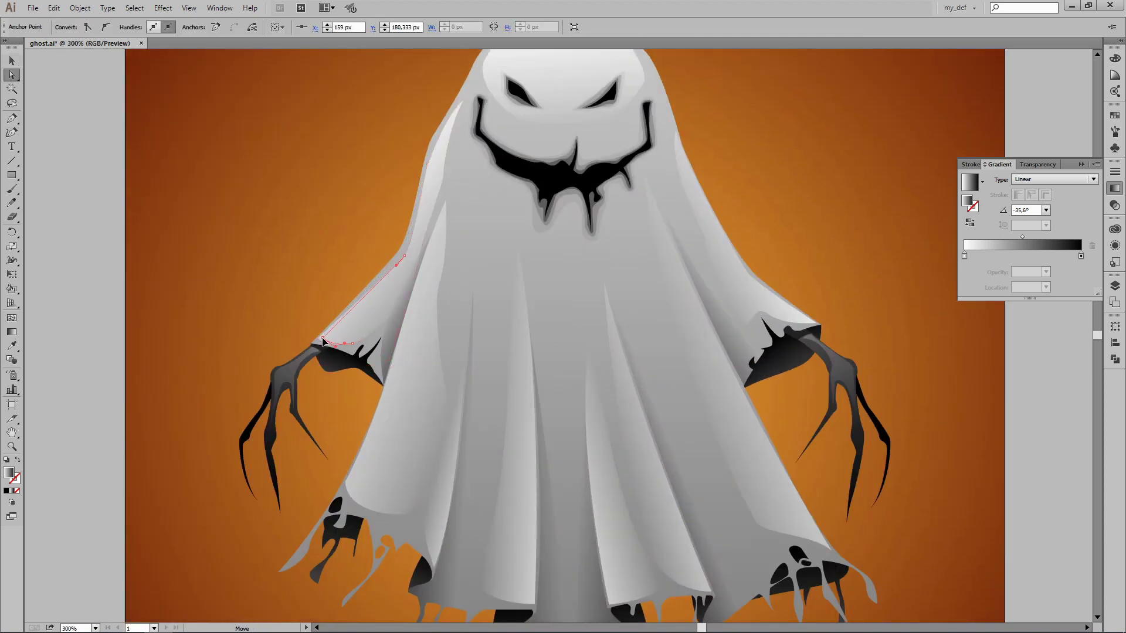
pyautogui.press('v')
pyautogui.click(703, 221)
pyautogui.click(357, 132)
# - Check the right and left shoulder highlights, then view the whole artwork
pyautogui.scroll(-3, 862, 382)
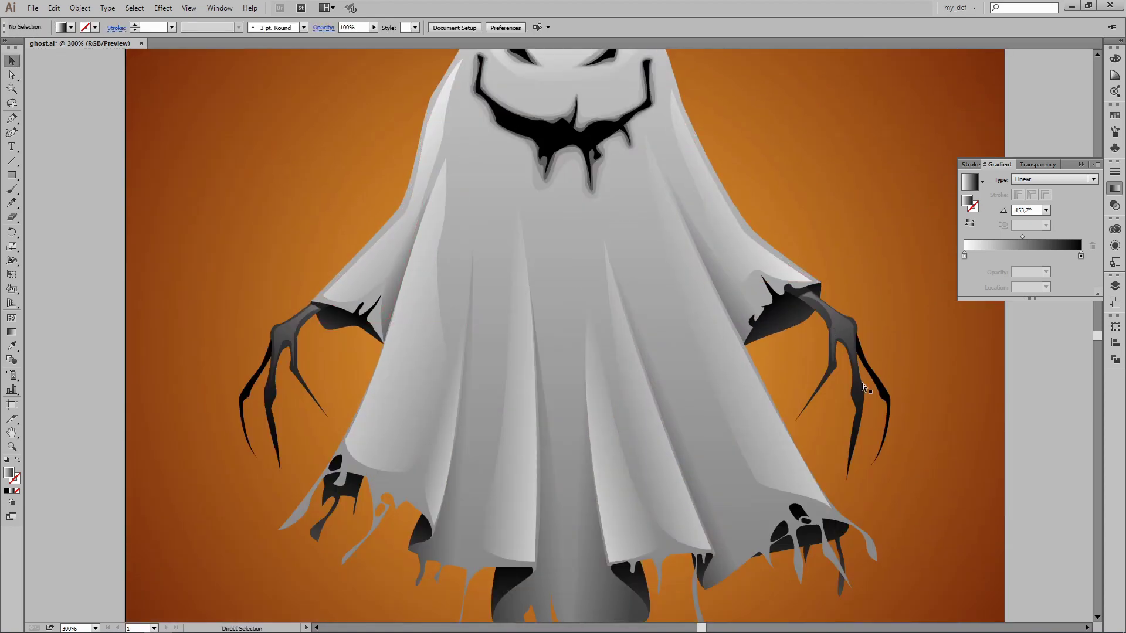
pyautogui.hotkey('ctrl', '-')
pyautogui.hotkey('ctrl', '+')
pyautogui.hotkey('ctrl', '+')
pyautogui.click(814, 282)
pyautogui.press('a')
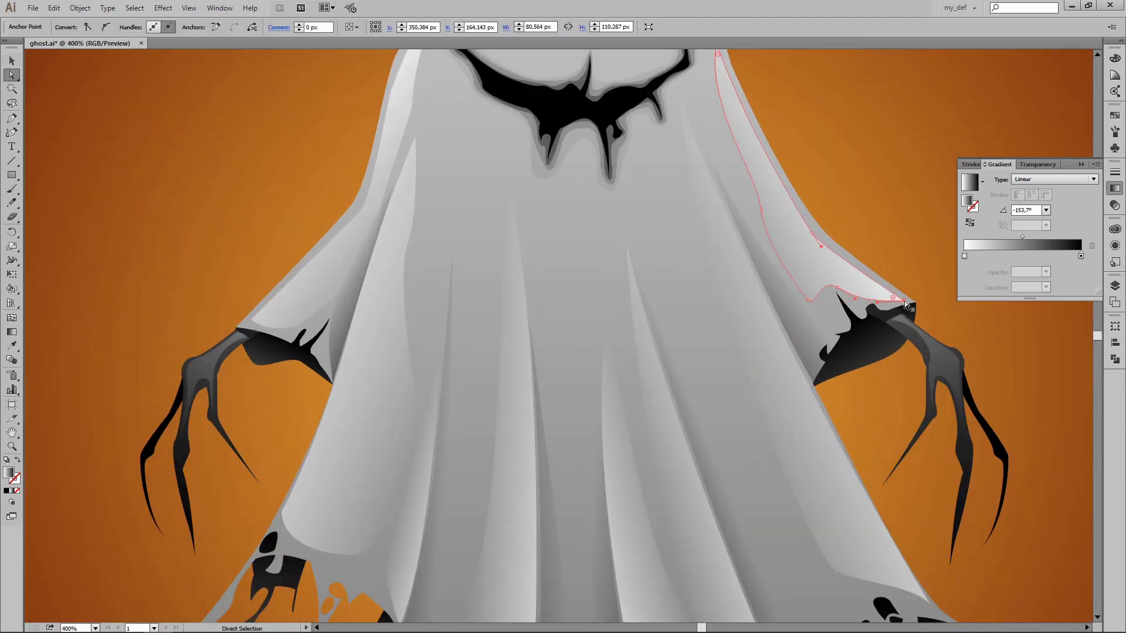
pyautogui.click(241, 327)
pyautogui.click(234, 263)
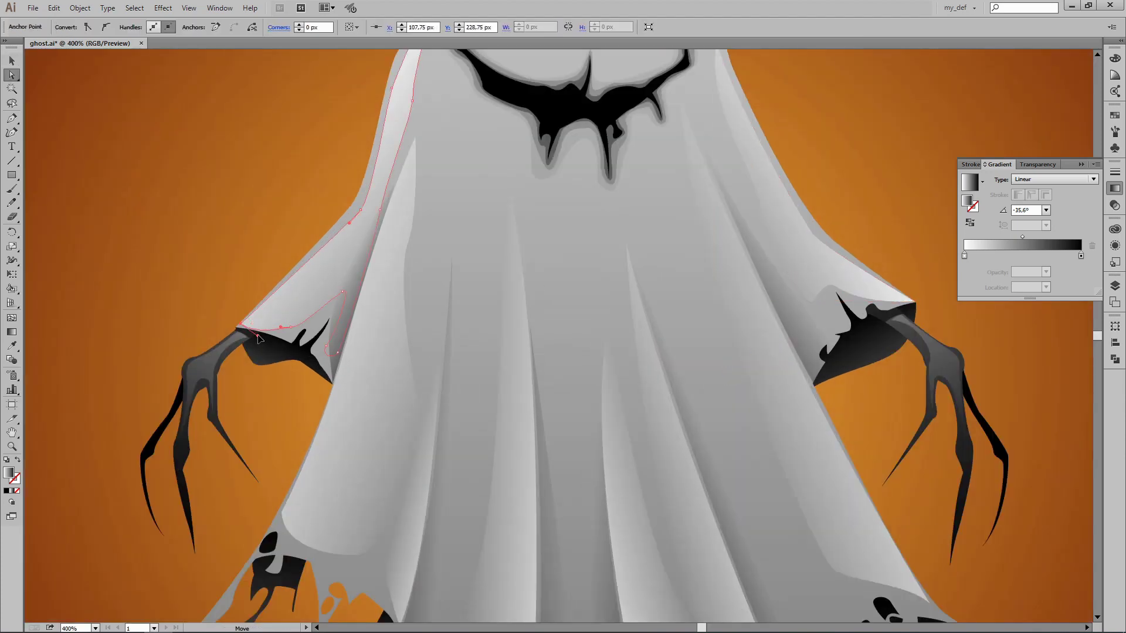
pyautogui.press('v')
pyautogui.hotkey('ctrl', '-')
pyautogui.hotkey('ctrl', '-')
pyautogui.hotkey('ctrl', '+')
pyautogui.hotkey('ctrl', '-')
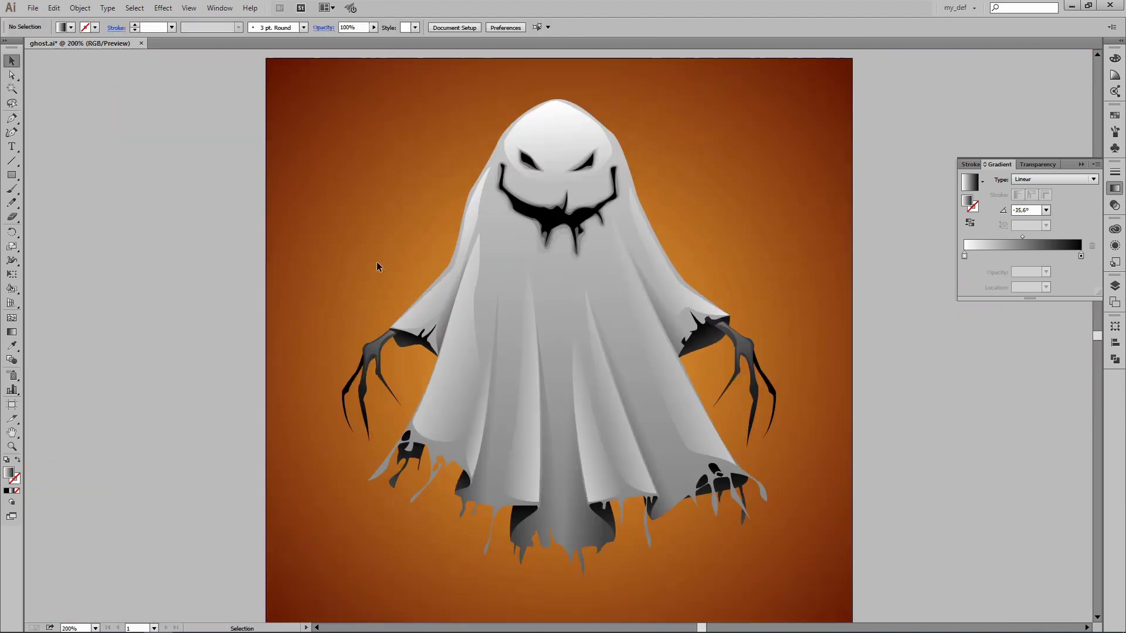
pyautogui.scroll(-2, 590, 346)
# - Draw a circle beside the ghost with a dark-centred radial gradient and Multiply blending
pyautogui.press('l')
pyautogui.moveTo(290, 158); pyautogui.dragTo(382, 249)
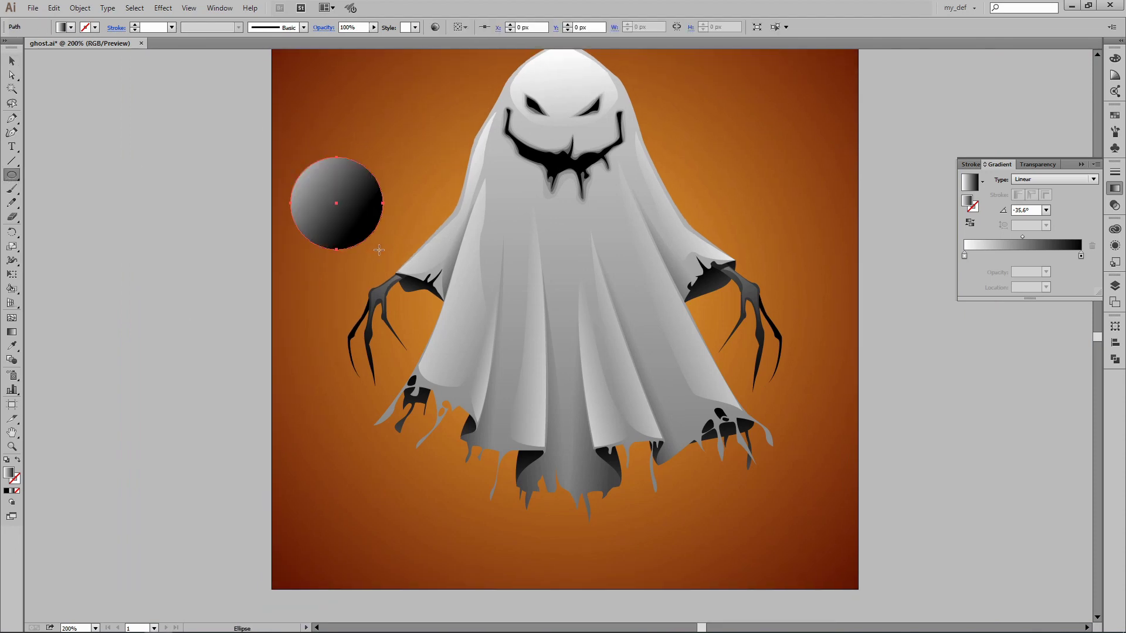
pyautogui.click(1093, 179)
pyautogui.click(1032, 198)
pyautogui.moveTo(1081, 255); pyautogui.dragTo(1026, 256)
pyautogui.hotkey('ctrl', 'z')
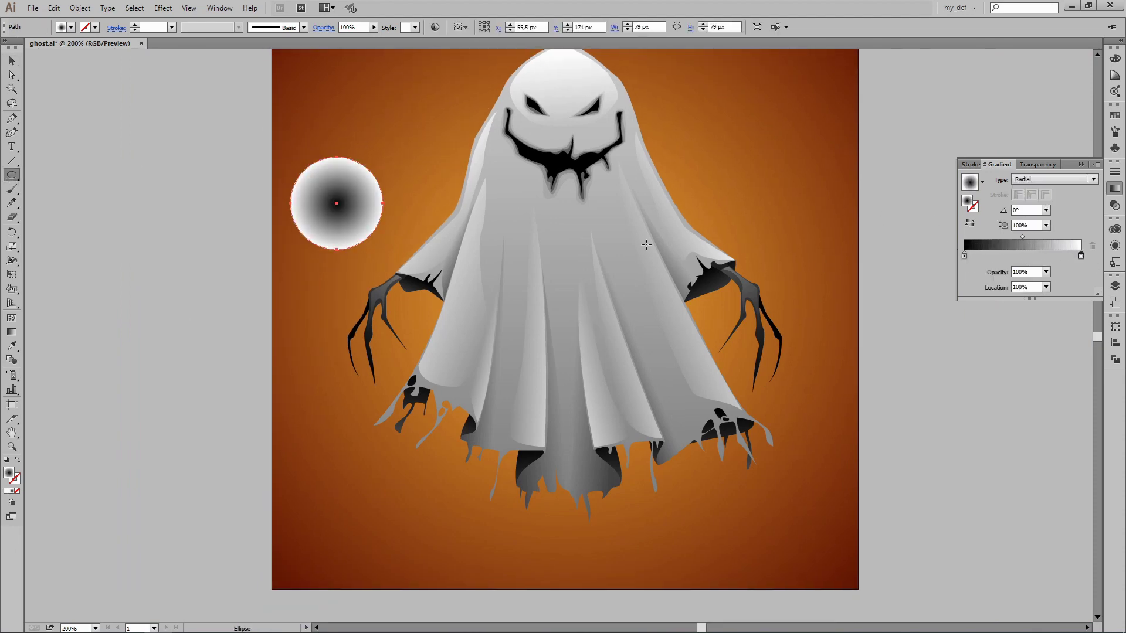
pyautogui.click(1033, 164)
pyautogui.click(997, 179)
pyautogui.click(997, 213)
# - Move the circle under the ghost, stretch it into a wide flat ellipse, and lower its opacity
pyautogui.moveTo(336, 203)
pyautogui.mouseDown()
pyautogui.moveTo(548, 520)
pyautogui.moveTo(771, 520)
pyautogui.mouseUp()
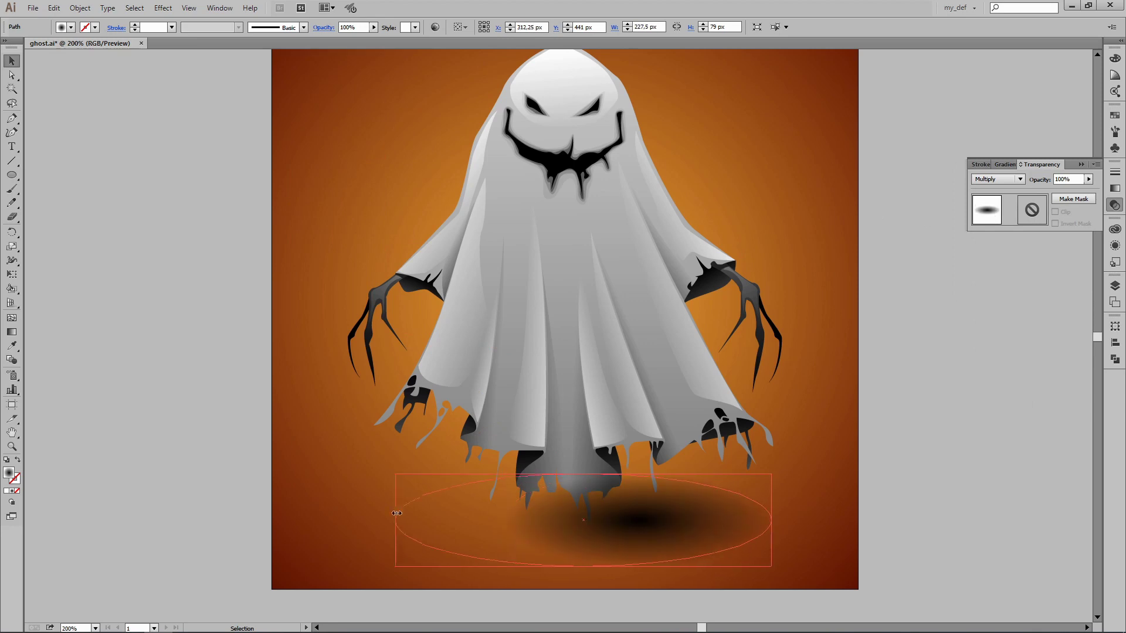
pyautogui.moveTo(501, 521); pyautogui.dragTo(334, 520)
pyautogui.moveTo(552, 477)
pyautogui.mouseDown()
pyautogui.moveTo(551, 537)
pyautogui.moveTo(570, 541)
pyautogui.mouseUp()
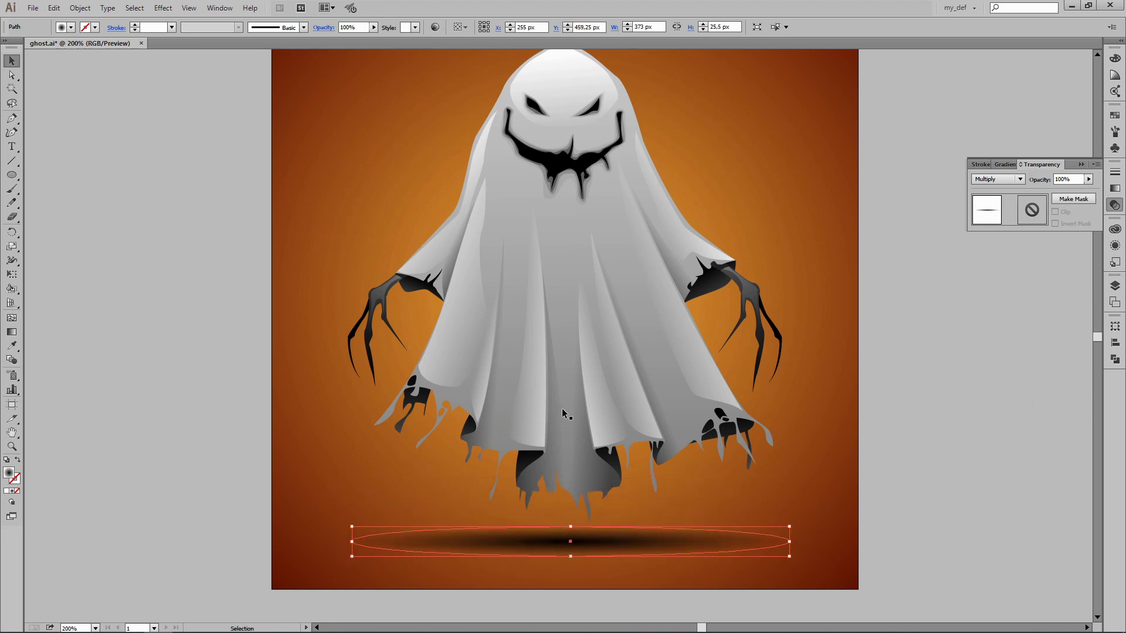
pyautogui.click(373, 28)
pyautogui.moveTo(375, 38); pyautogui.dragTo(347, 44)
pyautogui.click(864, 420)
# - Adjust the shadow's gradient and preview it with a stronger opacity of about 71%
pyautogui.click(680, 546)
pyautogui.press('g')
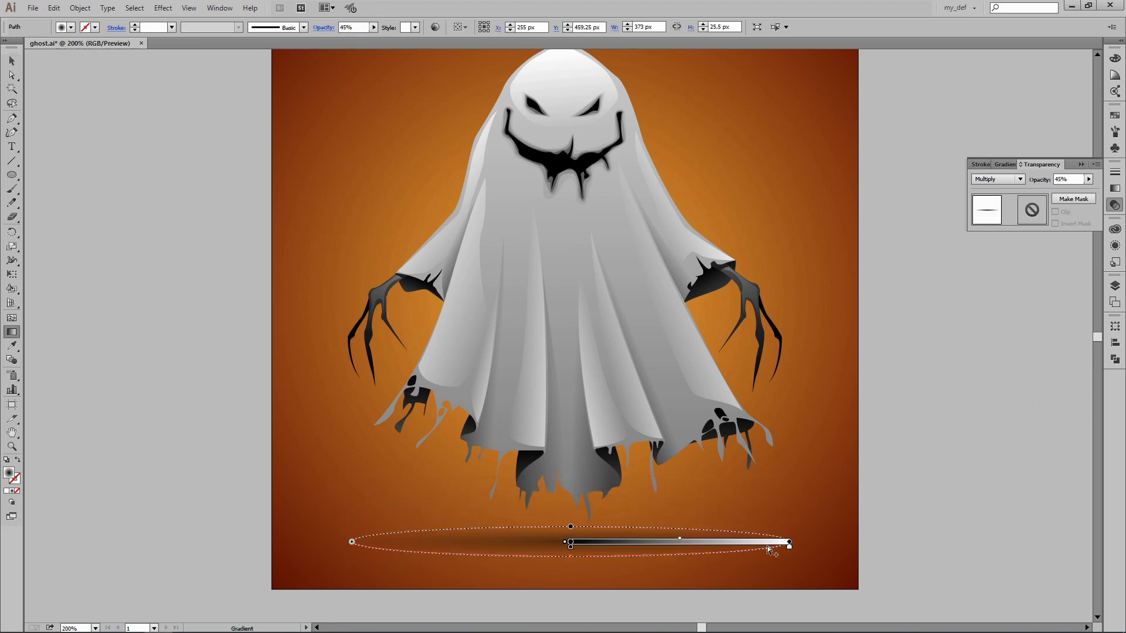
pyautogui.press('v')
pyautogui.hotkey('ctrl', '-')
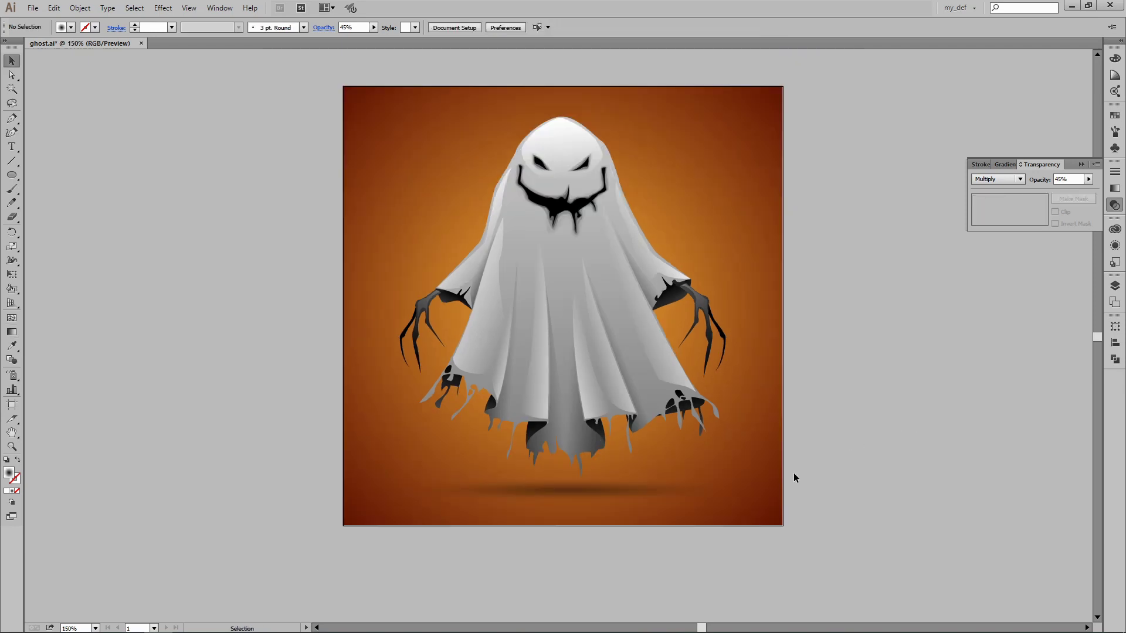
pyautogui.click(592, 492)
pyautogui.click(882, 389)
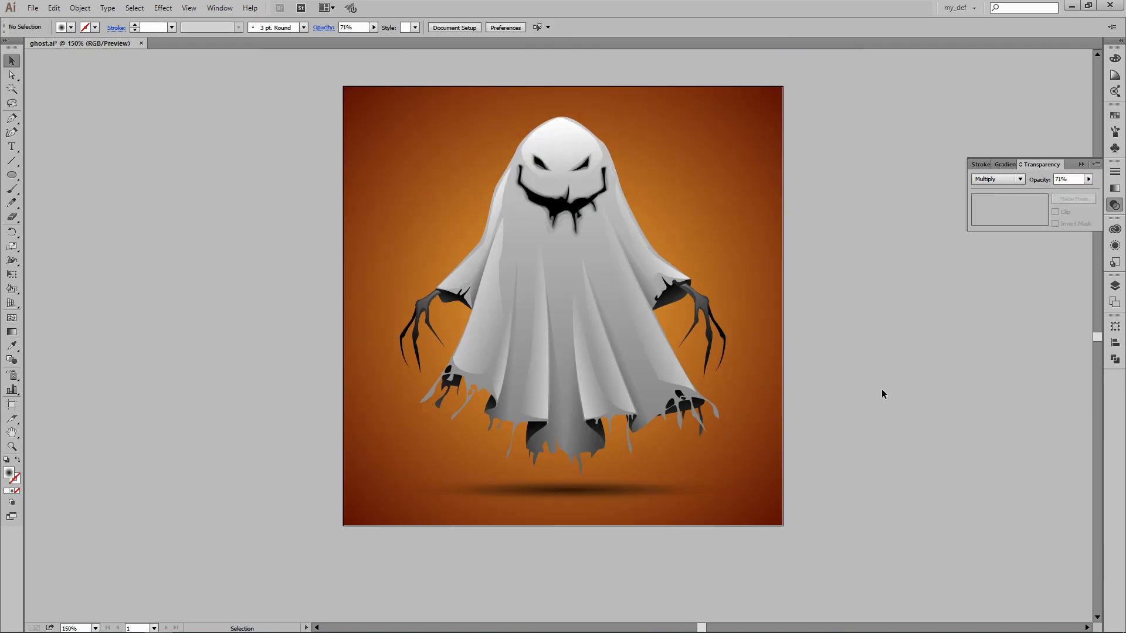
# - Make the shadow ellipse slightly taller, then deselect and view the finished ghost
pyautogui.hotkey('ctrl', '+')
pyautogui.hotkey('ctrl', '+')
pyautogui.click(569, 505)
pyautogui.moveTo(573, 540); pyautogui.dragTo(576, 556)
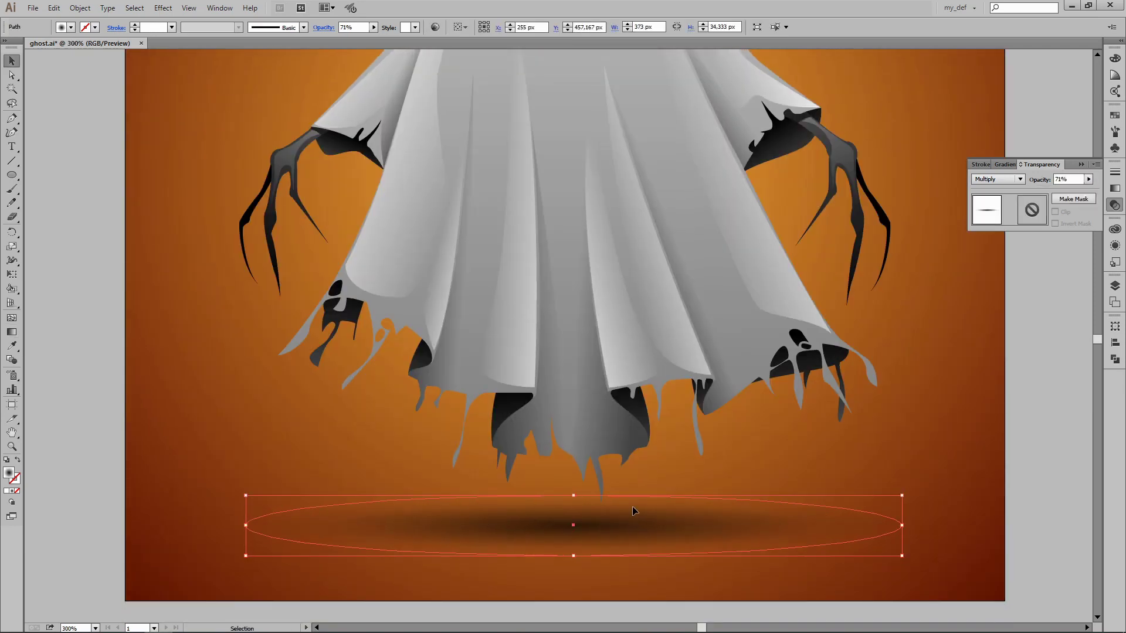
pyautogui.press('g')
pyautogui.press('v')
pyautogui.hotkey('ctrl', 'shift', 'a')
pyautogui.hotkey('ctrl', '-')
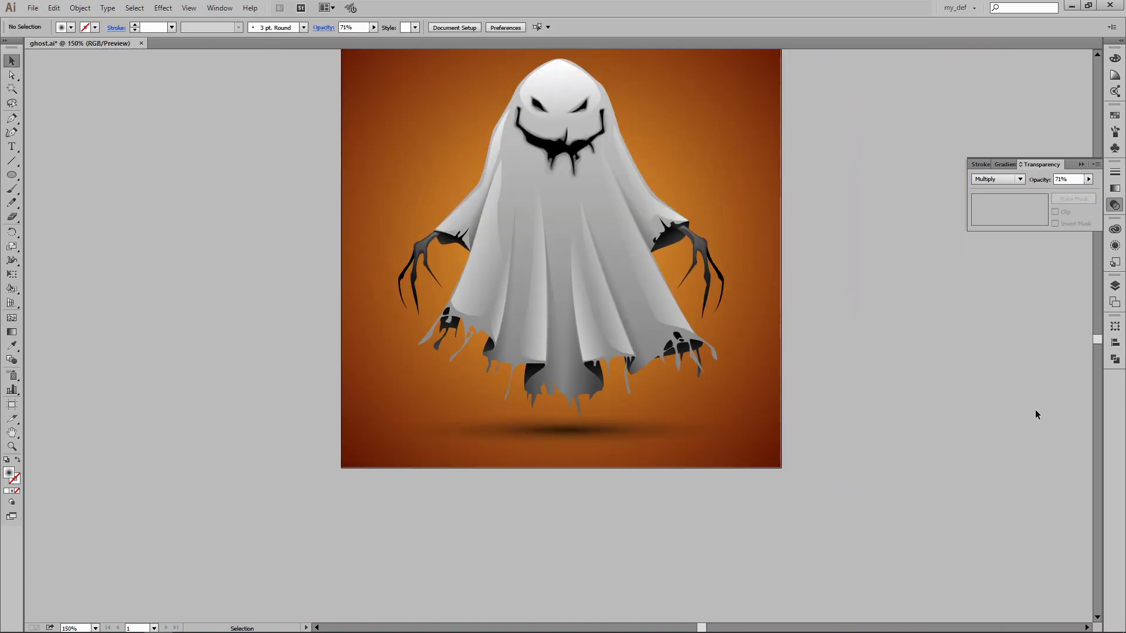
pyautogui.moveTo(835, 285); pyautogui.dragTo(854, 332)
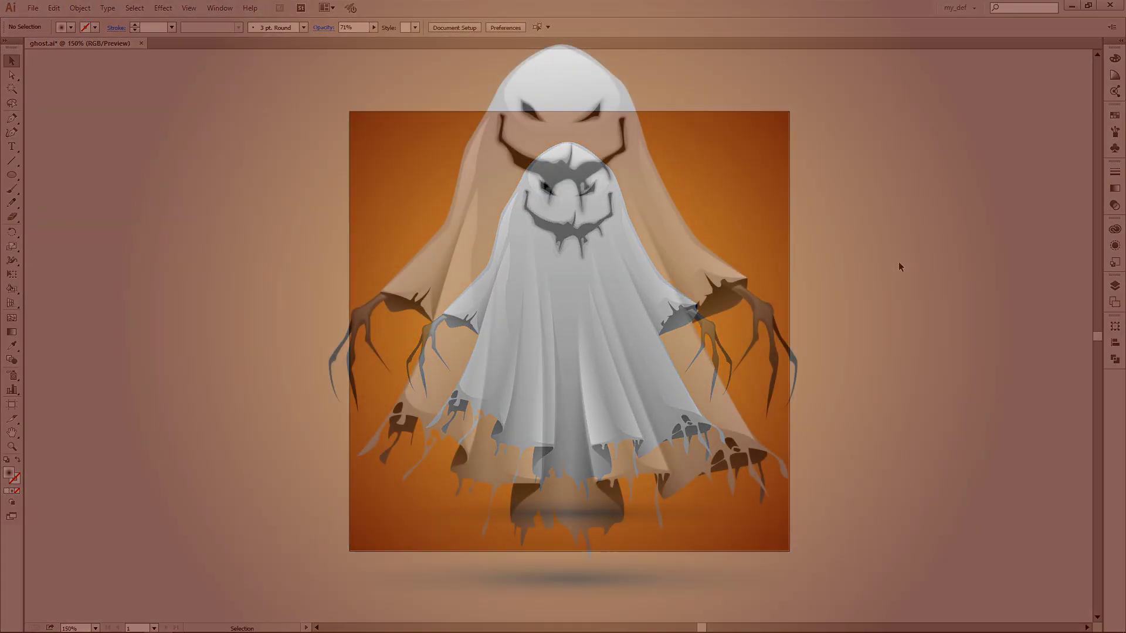